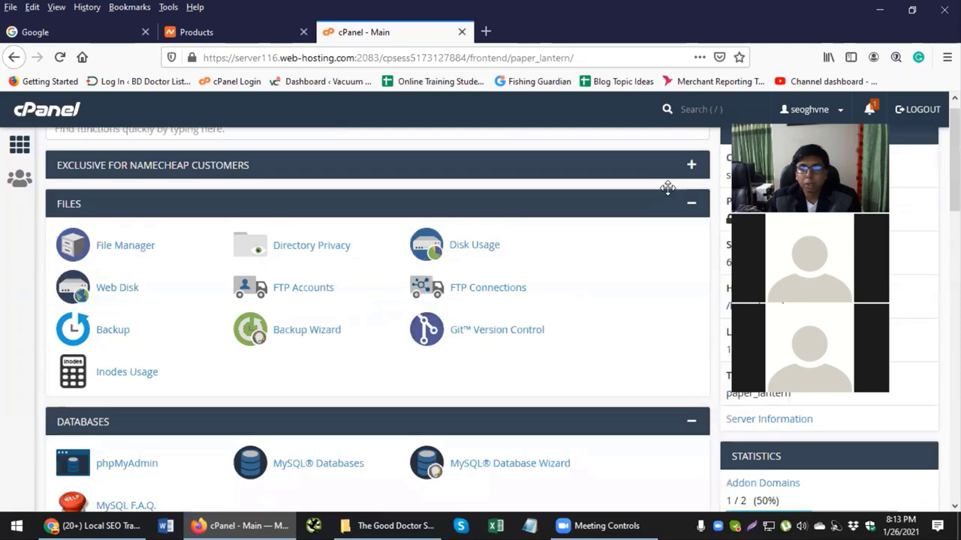
# Step: Look over the cPanel home page and highlight the Disk Usage total
pyautogui.scroll(-3, 788, 347)
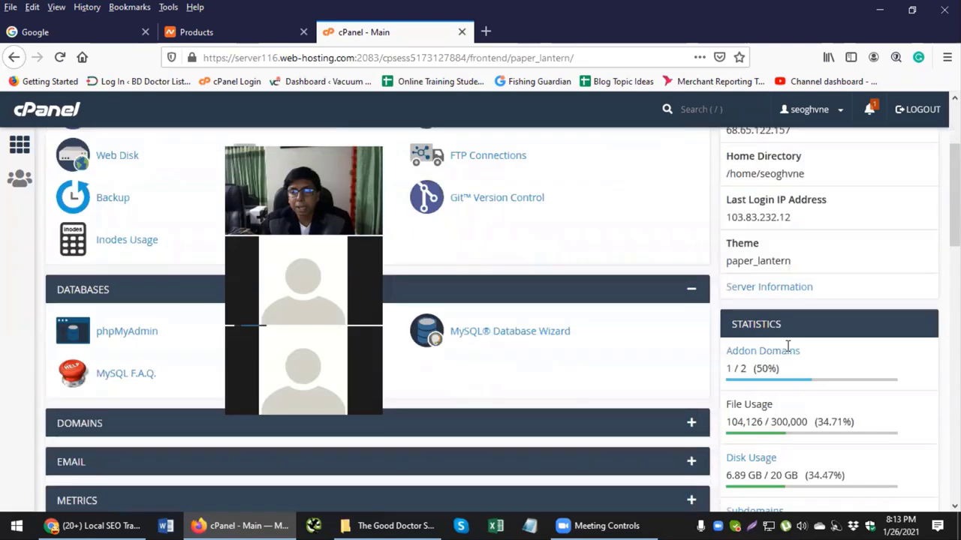
pyautogui.scroll(4, 789, 361)
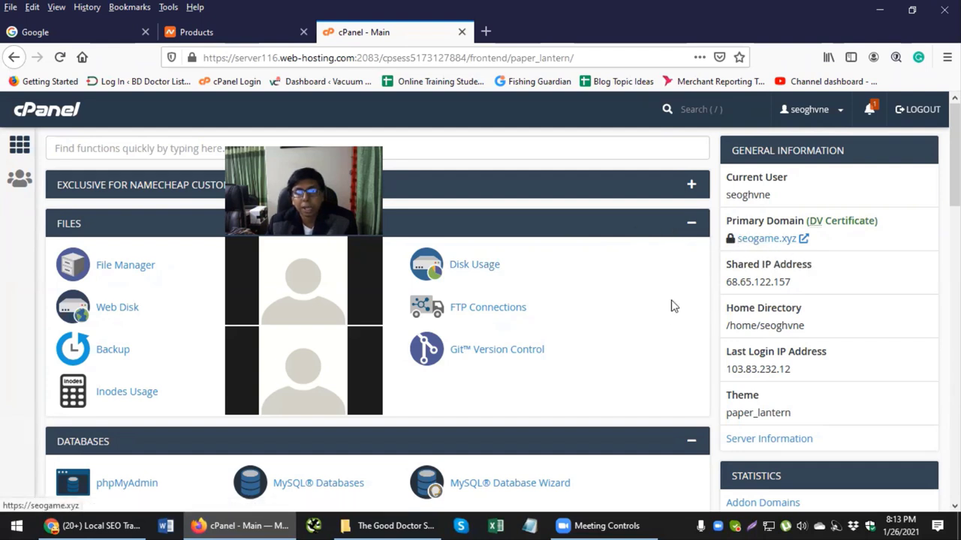
pyautogui.scroll(-3, 715, 294)
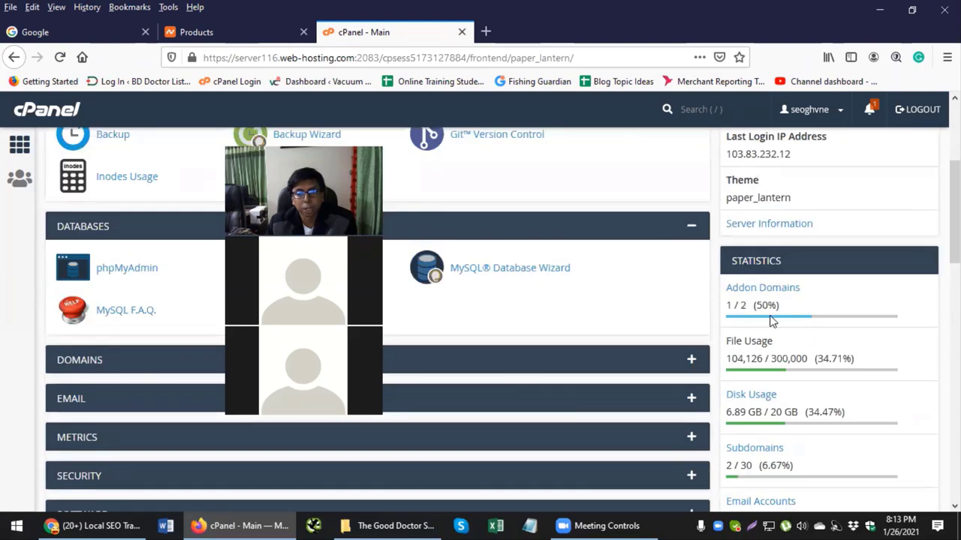
pyautogui.scroll(-1, 676, 316)
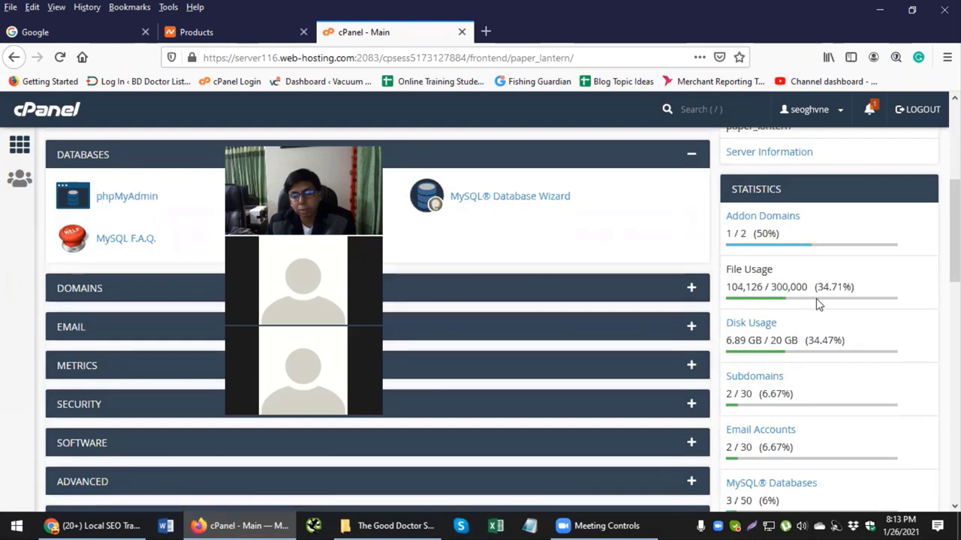
pyautogui.moveTo(771, 342); pyautogui.dragTo(725, 342)
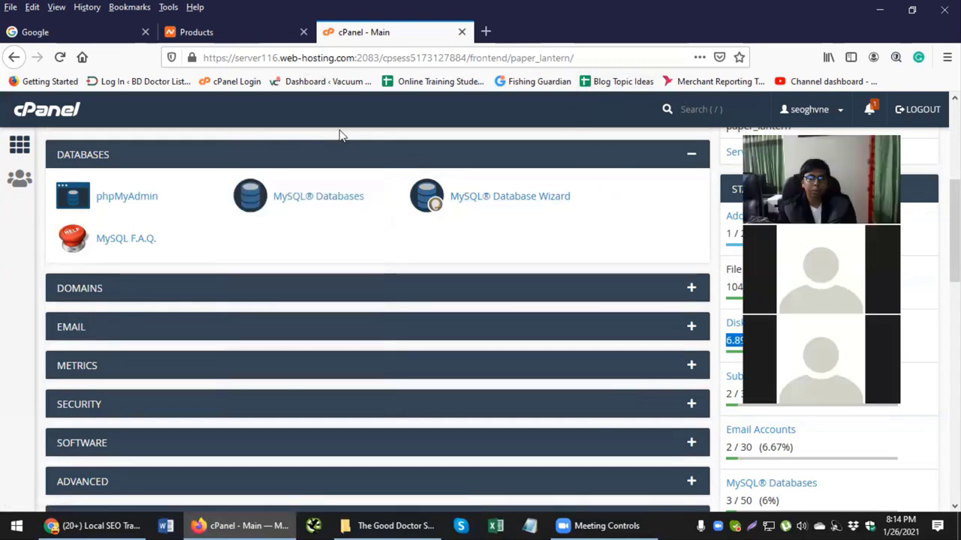
pyautogui.scroll(4, 630, 218)
pyautogui.scroll(-2, 631, 215)
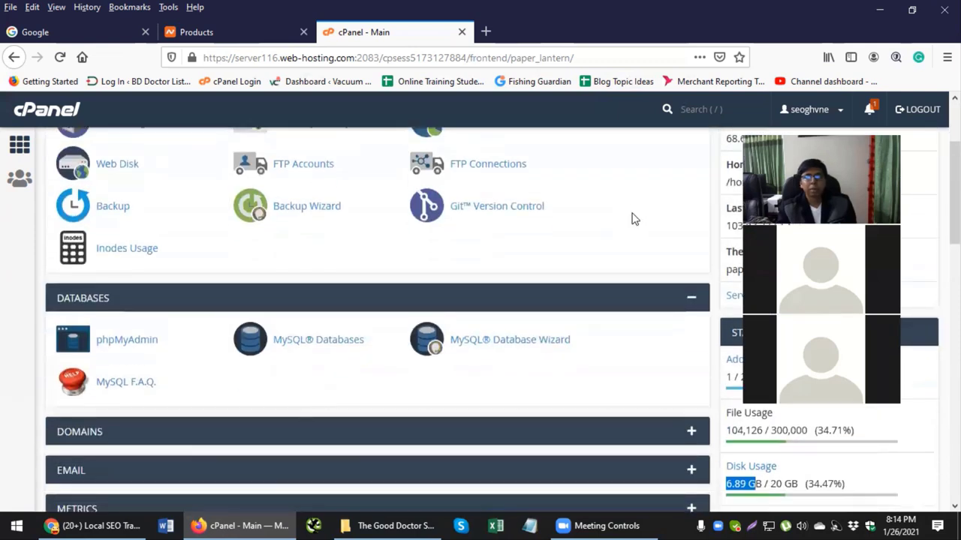
pyautogui.scroll(2, 631, 212)
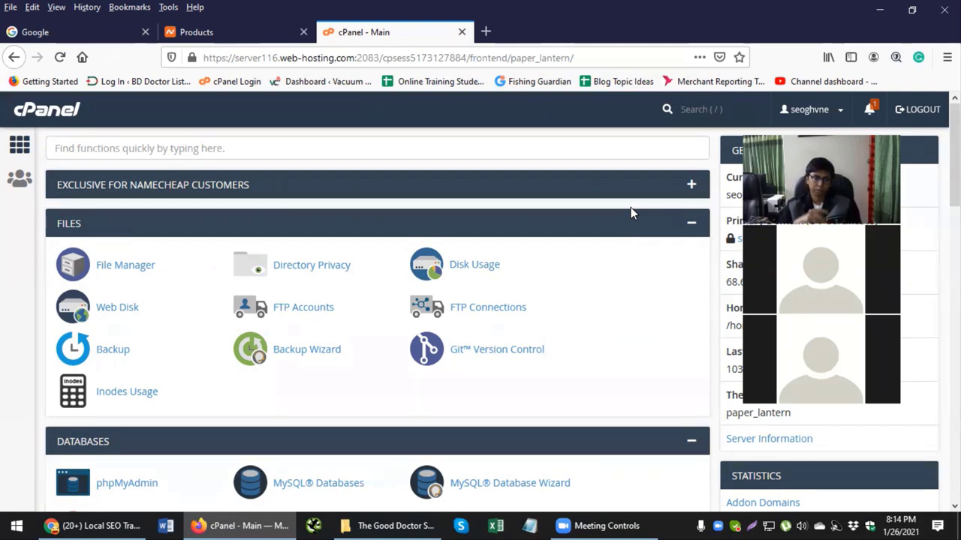
# Step: Launch the WordPress installer from Softaculous Apps Installer and view its version 5.6 overview
pyautogui.scroll(-4, 629, 212)
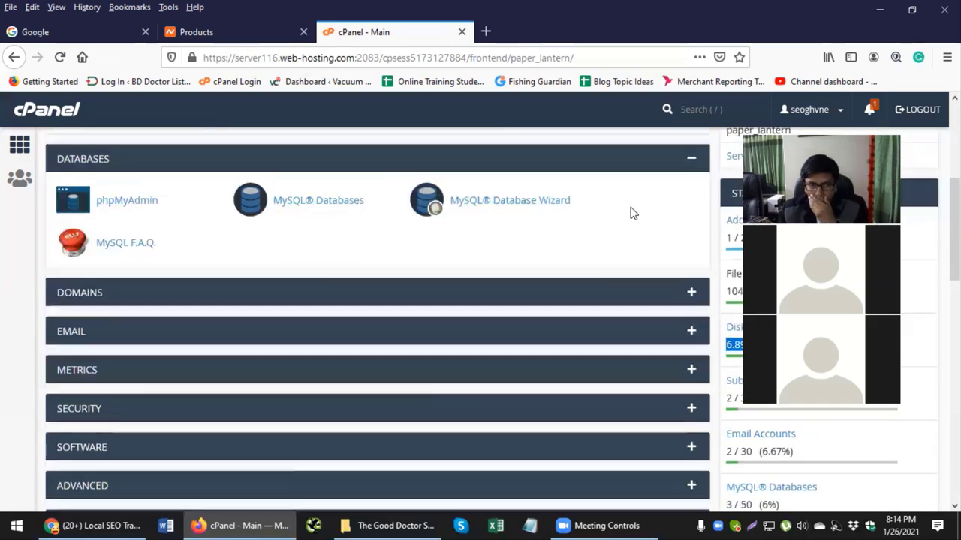
pyautogui.scroll(4, 630, 237)
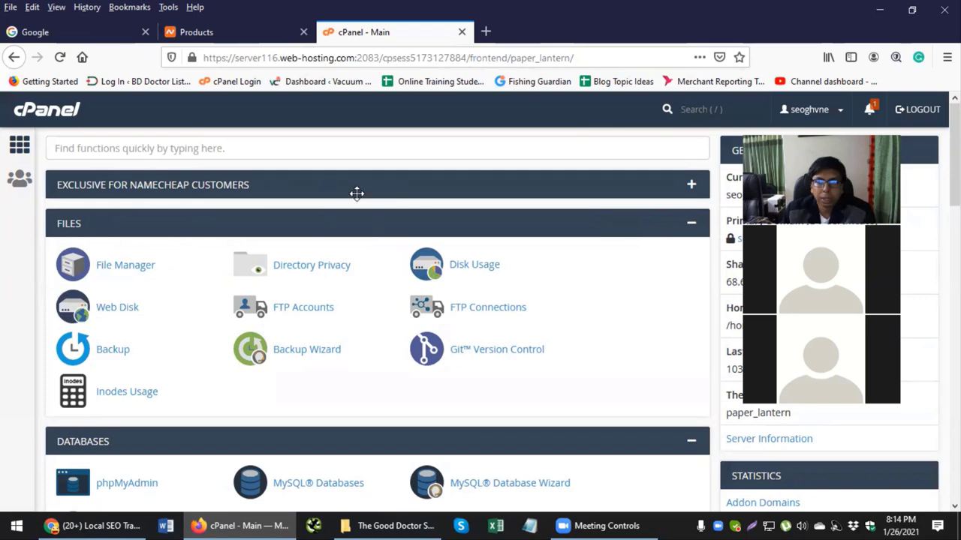
pyautogui.scroll(-5, 682, 264)
pyautogui.scroll(-5, 682, 264)
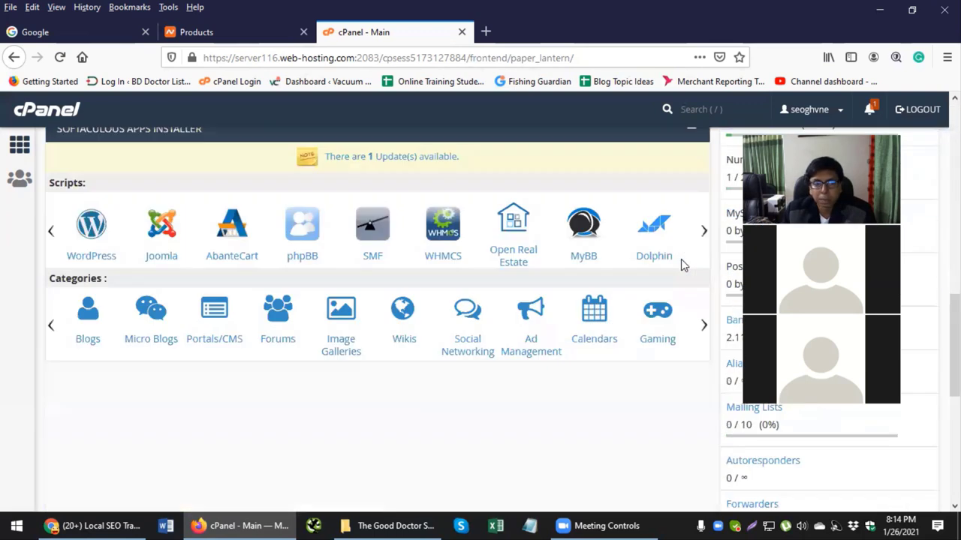
pyautogui.scroll(2, 681, 259)
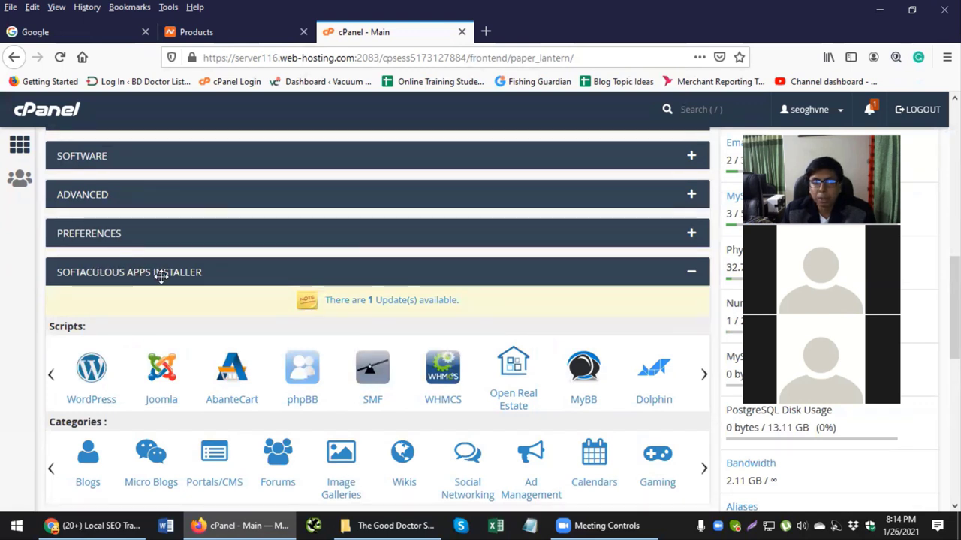
pyautogui.scroll(-3, 150, 276)
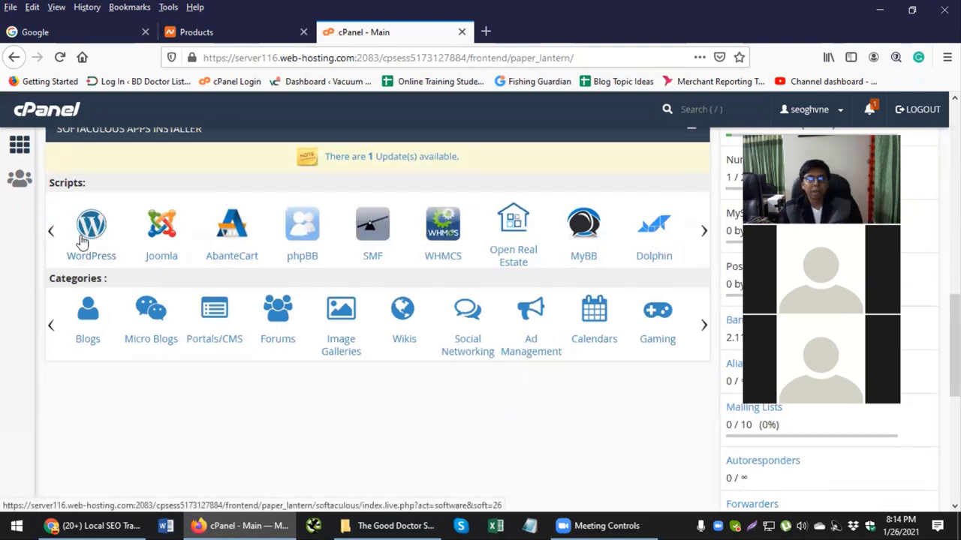
pyautogui.click(88, 236)
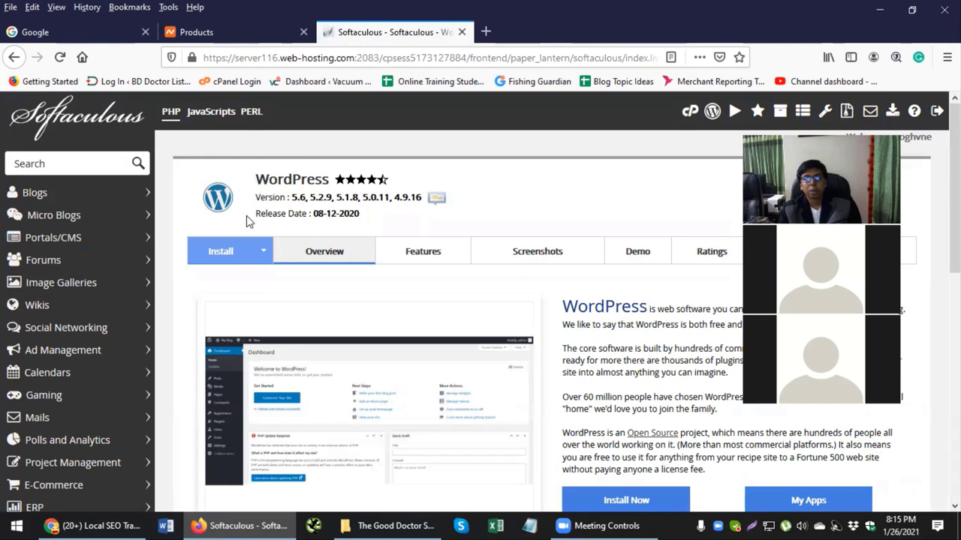
pyautogui.scroll(-2, 246, 217)
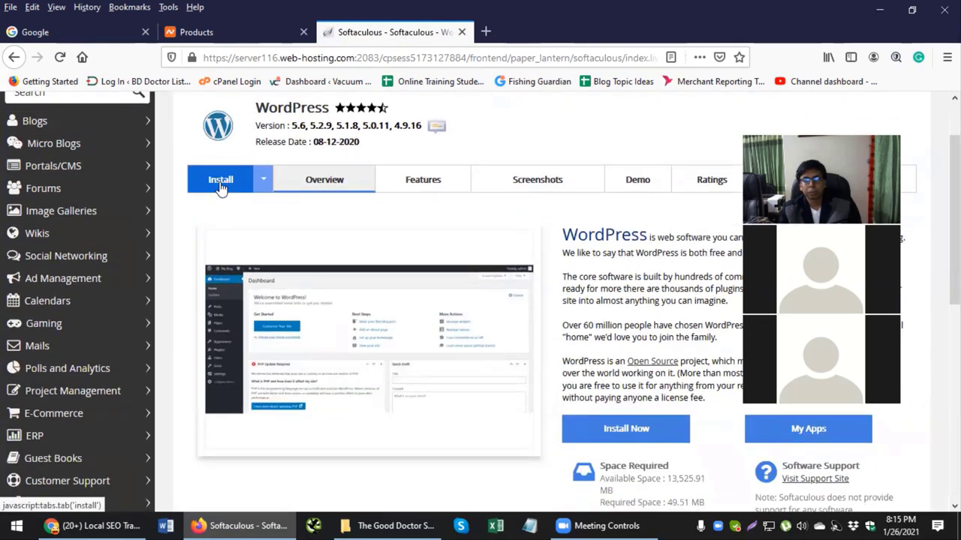
# Step: Bring up the WordPress install form and show the protocol choices under Software Setup
pyautogui.click(220, 188)
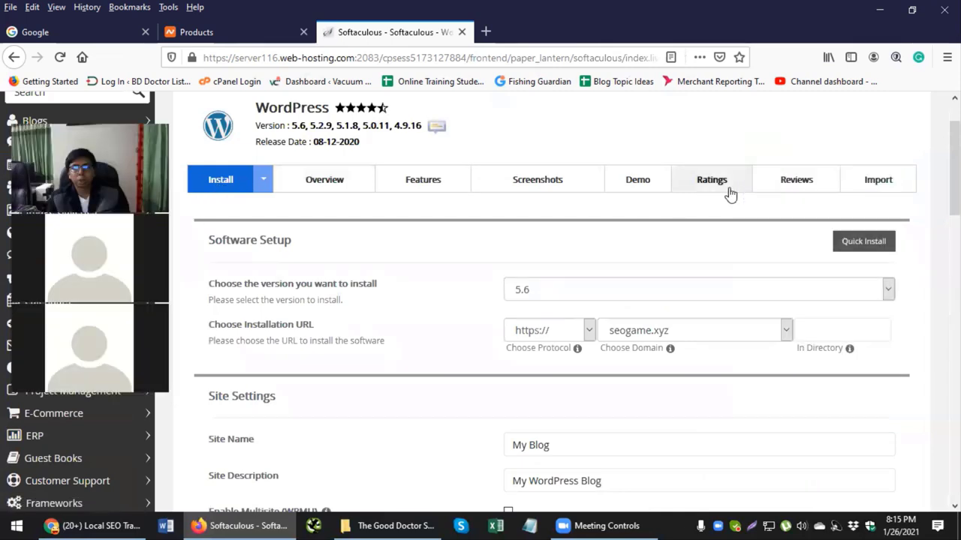
pyautogui.scroll(-2, 731, 194)
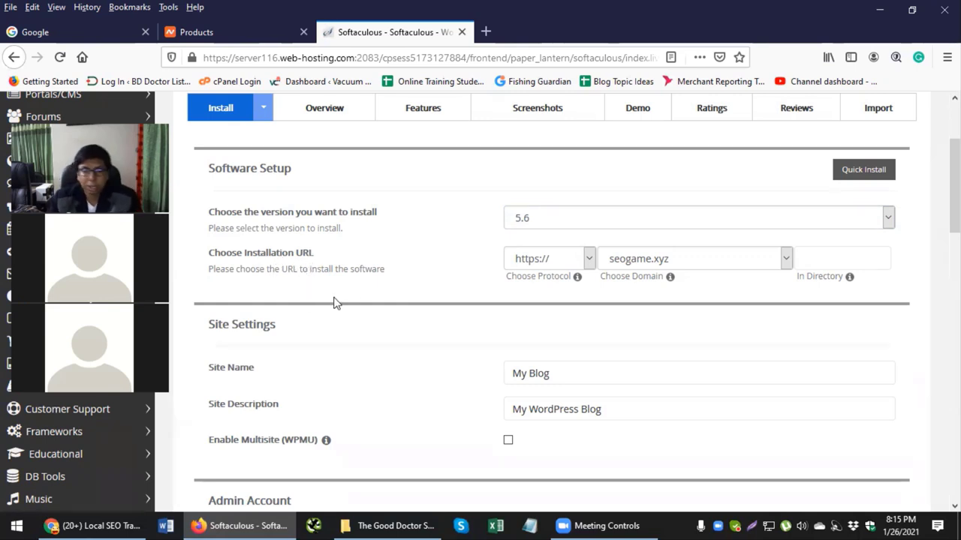
pyautogui.click(589, 258)
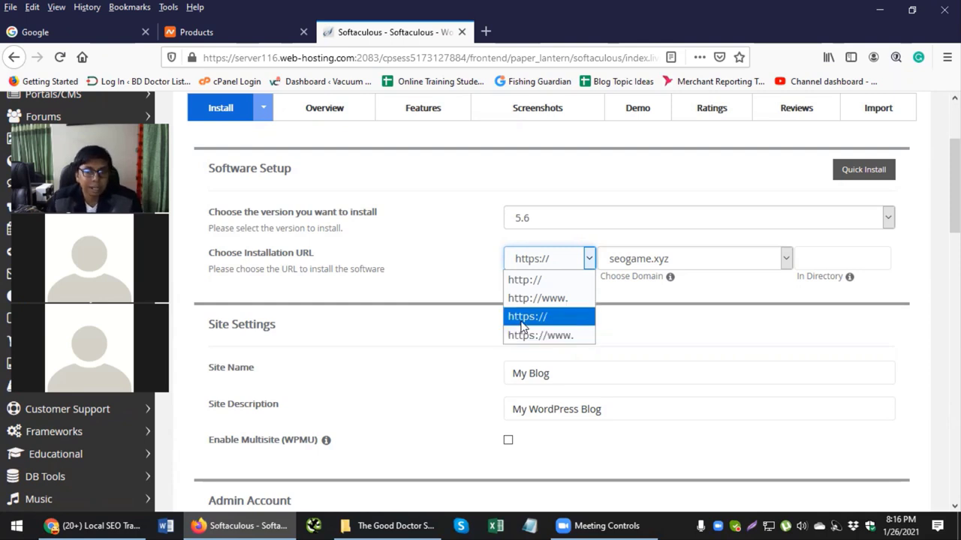
pyautogui.click(530, 317)
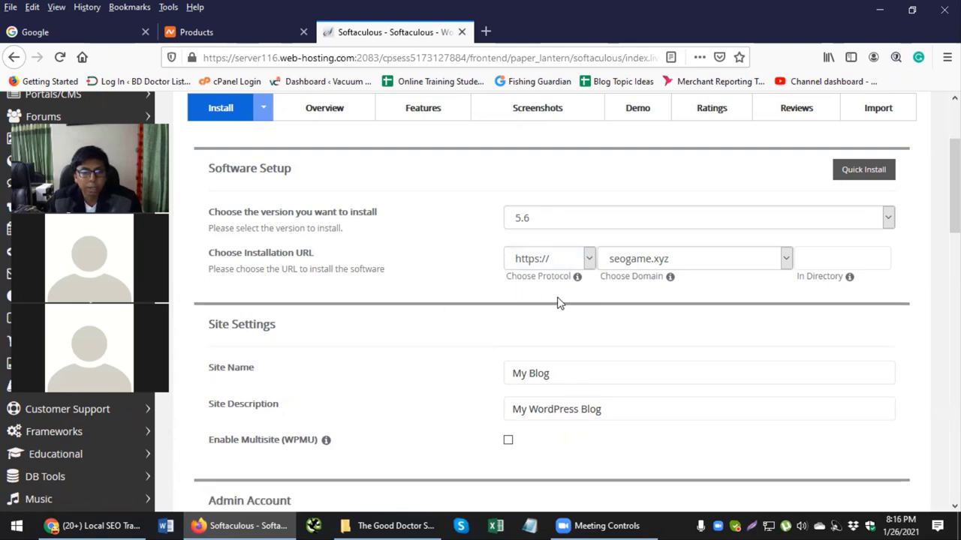
pyautogui.click(552, 260)
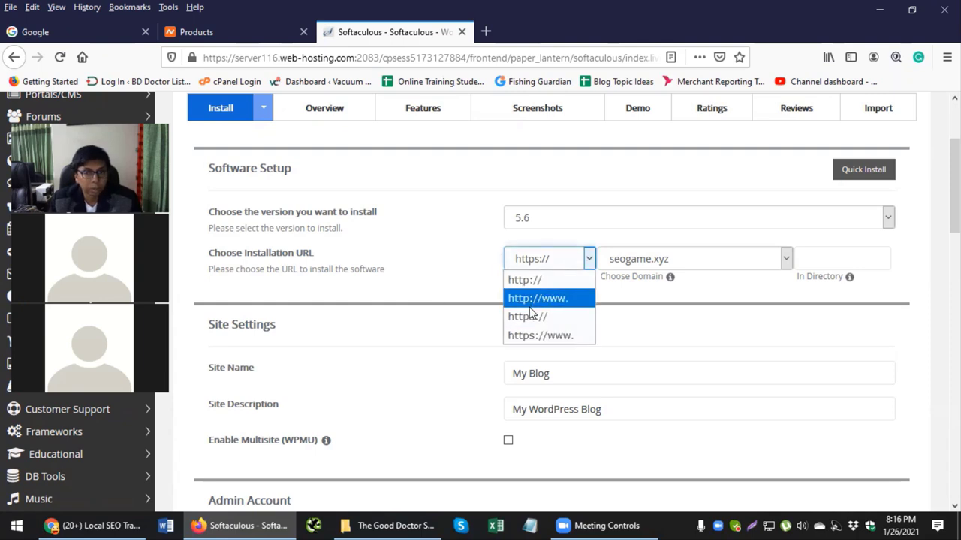
pyautogui.click(534, 333)
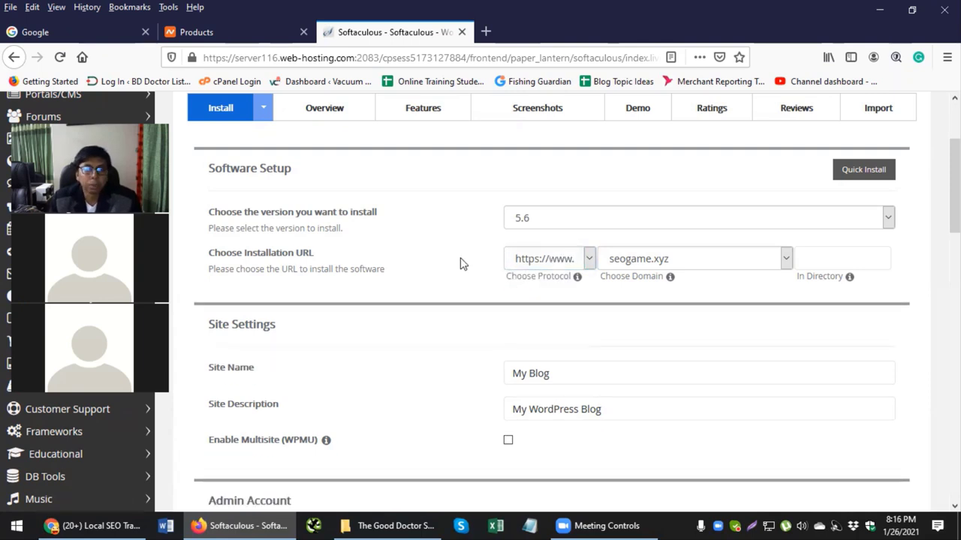
pyautogui.click(525, 263)
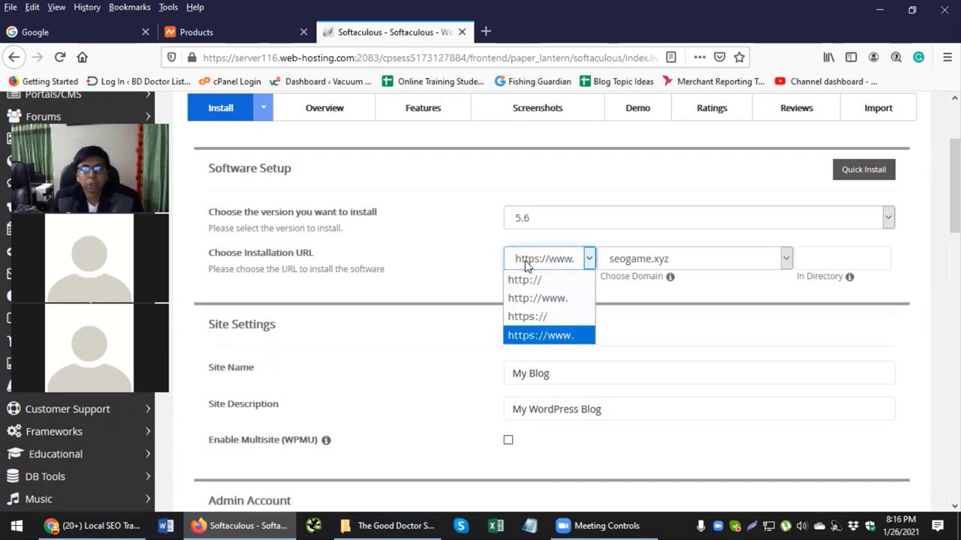
pyautogui.click(517, 337)
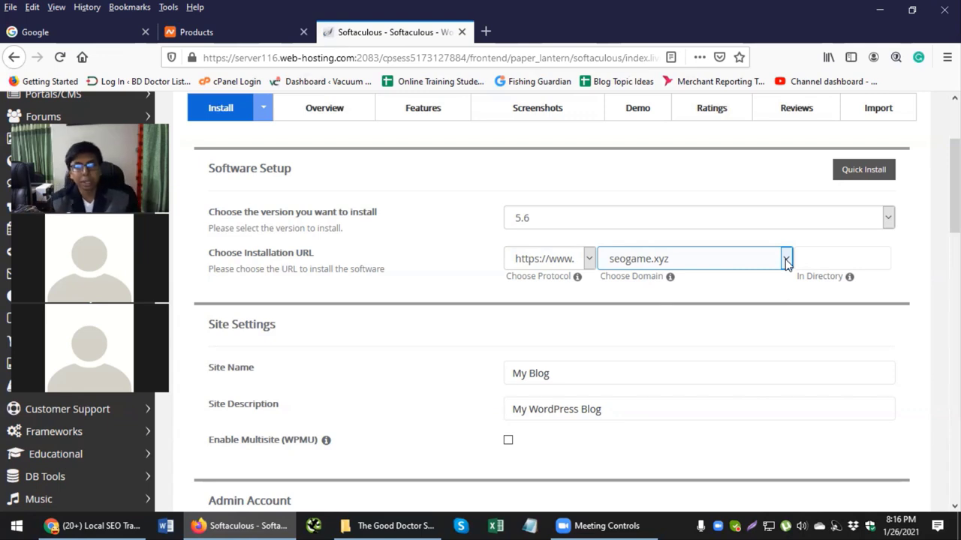
# Step: Empty the In Directory field so WordPress installs at the domain root
pyautogui.click(826, 259)
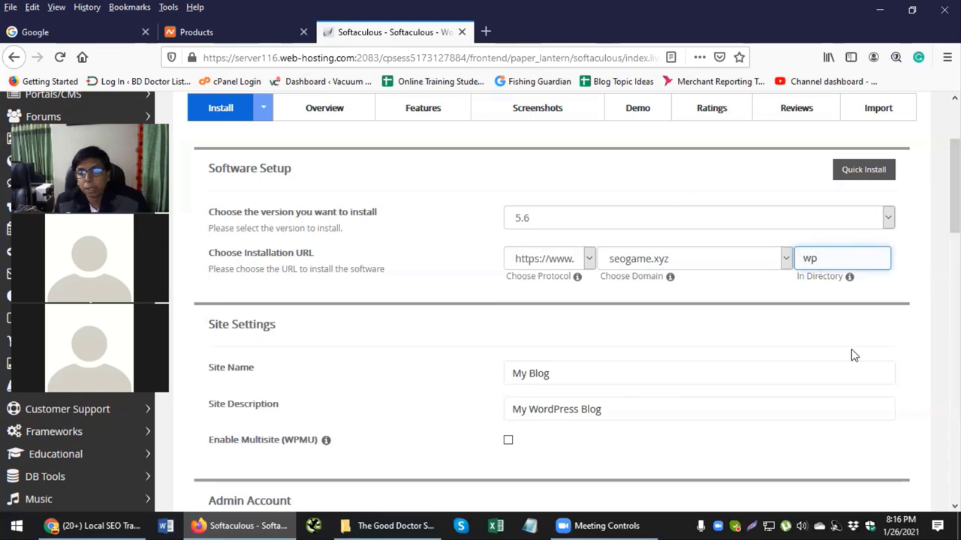
pyautogui.press('BackSpace')
pyautogui.press('BackSpace')
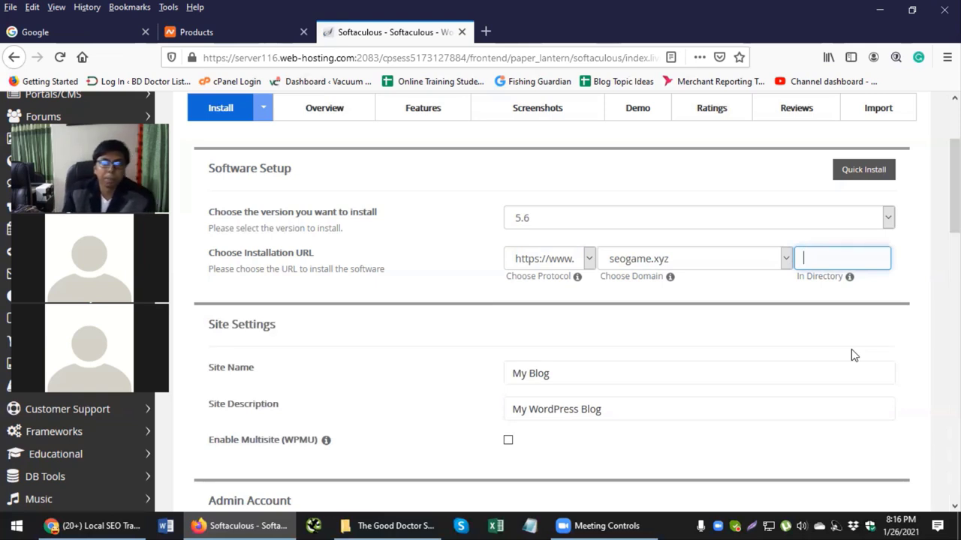
pyautogui.click(432, 246)
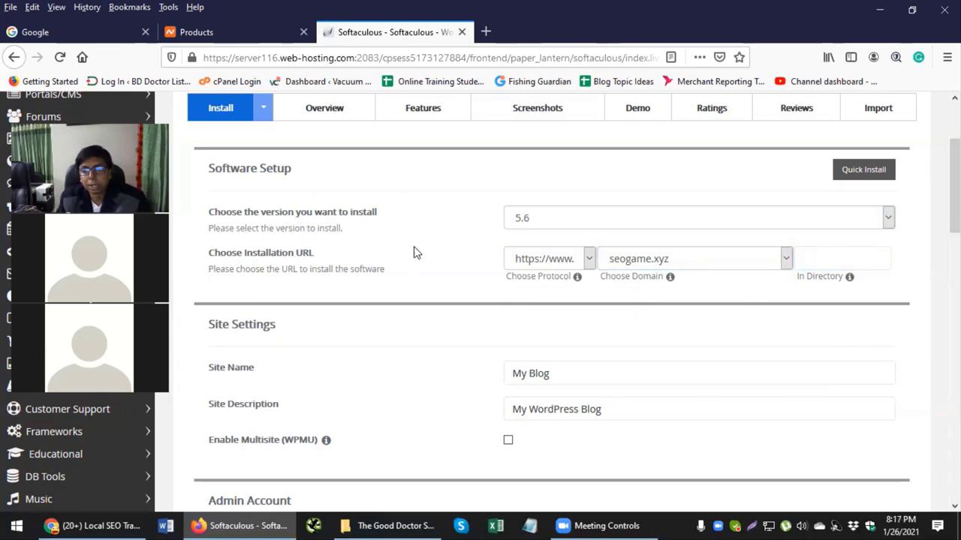
# Step: Confirm the installation directory field is left empty
pyautogui.click(527, 261)
pyautogui.click(654, 273)
pyautogui.click(800, 258)
pyautogui.click(745, 276)
pyautogui.scroll(-3, 446, 285)
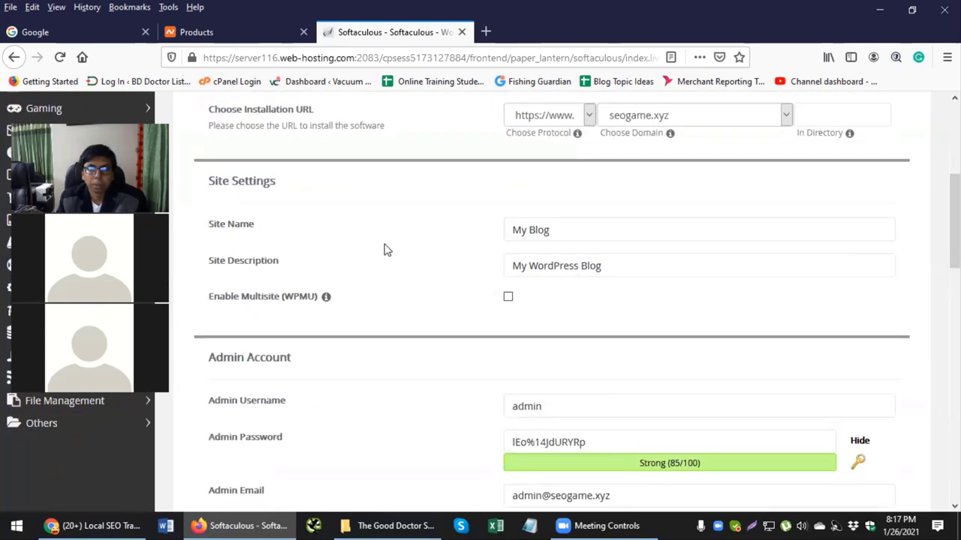
pyautogui.scroll(2, 385, 249)
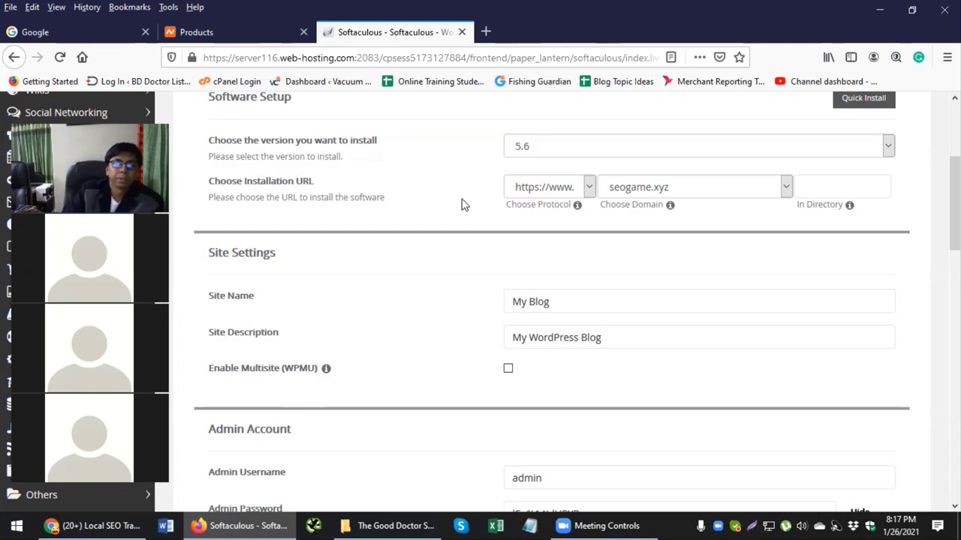
pyautogui.scroll(-2, 460, 206)
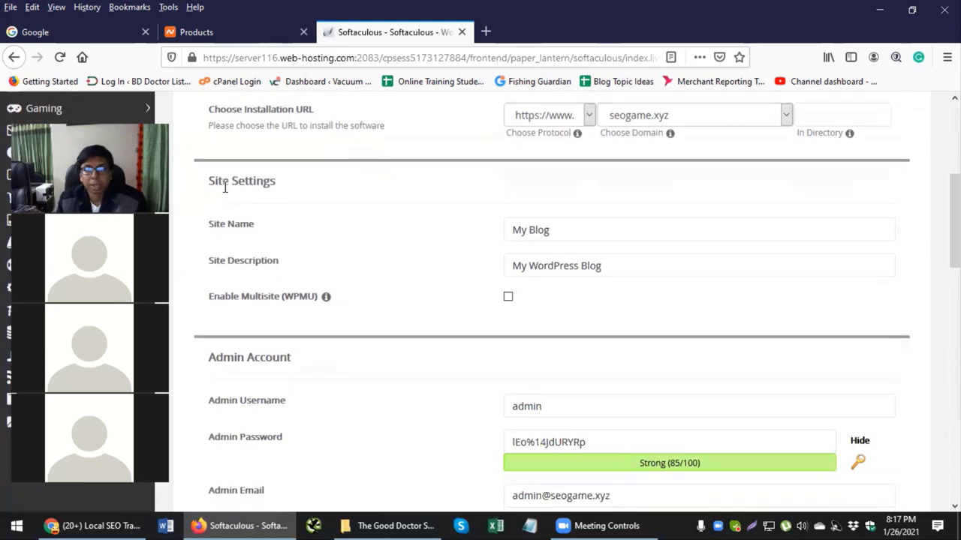
# Step: Replace the site name with the owner's full name, keeping the description My WordPress Blog
pyautogui.click(230, 225)
pyautogui.click(552, 231)
pyautogui.moveTo(550, 232); pyautogui.dragTo(460, 227)
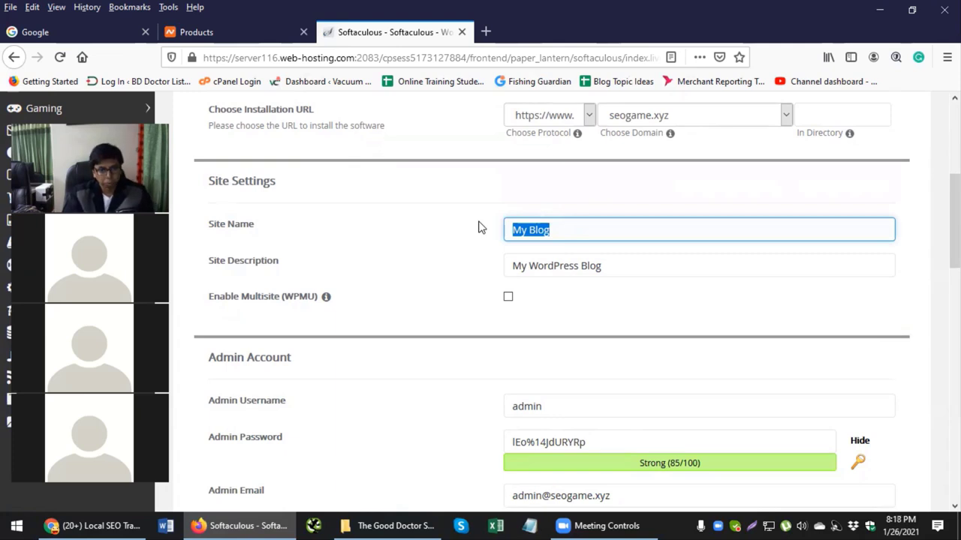
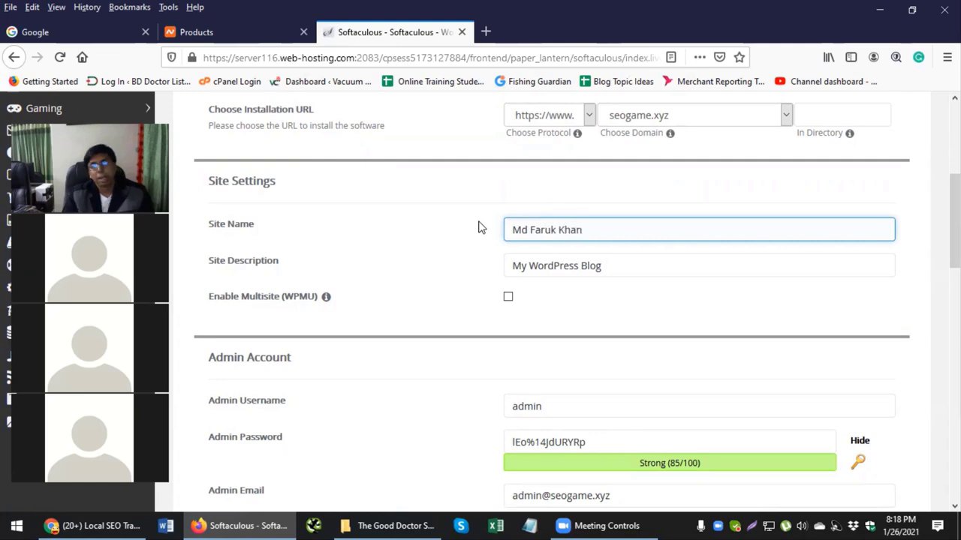
pyautogui.moveTo(610, 267); pyautogui.dragTo(432, 264)
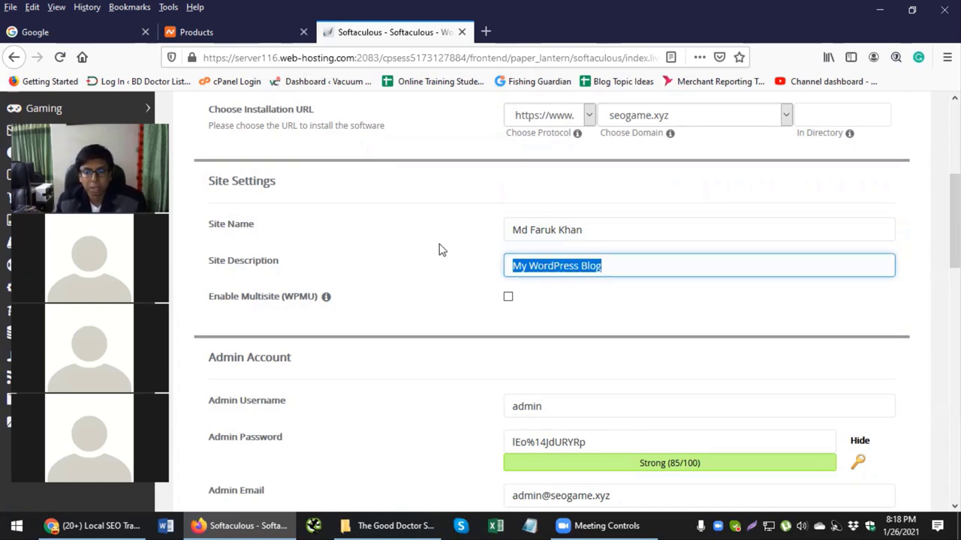
pyautogui.click(442, 250)
pyautogui.click(616, 262)
pyautogui.moveTo(622, 263); pyautogui.dragTo(559, 266)
pyautogui.click(644, 263)
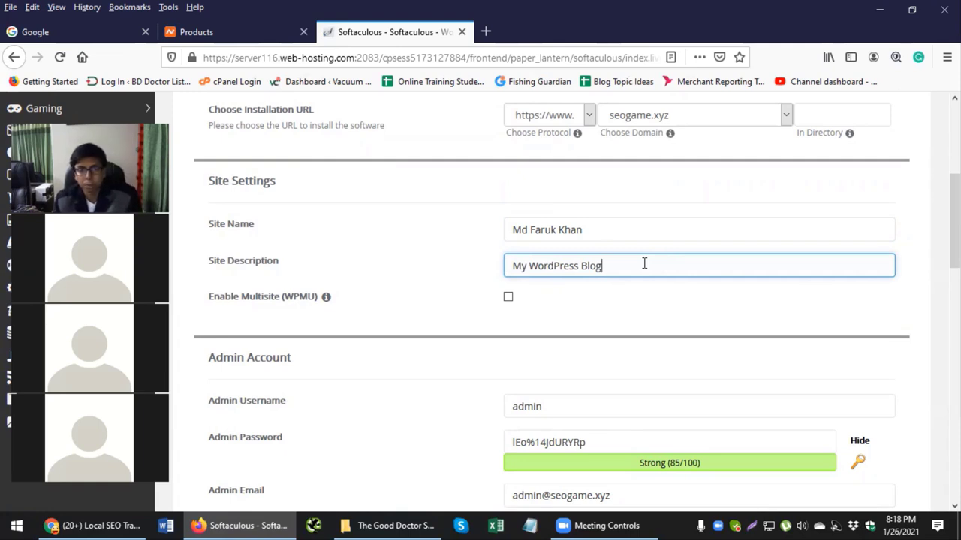
pyautogui.moveTo(579, 232); pyautogui.dragTo(464, 222)
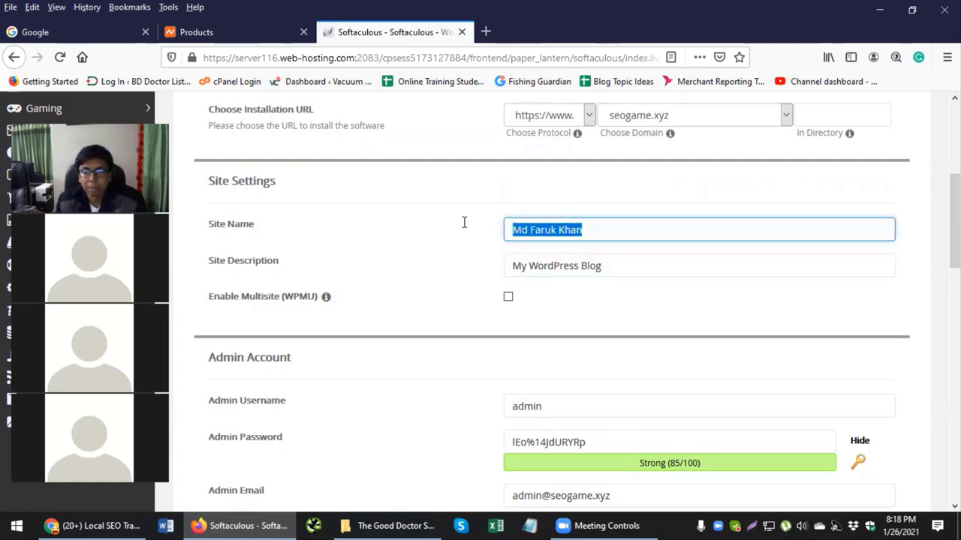
pyautogui.click(442, 229)
# Step: Replace the default admin username with a custom username
pyautogui.scroll(-3, 441, 230)
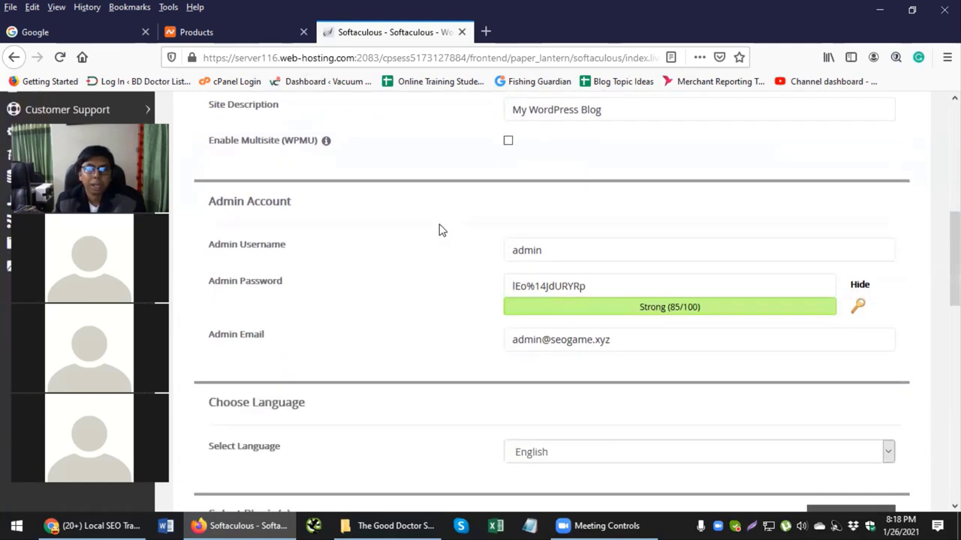
pyautogui.moveTo(223, 143); pyautogui.dragTo(235, 154)
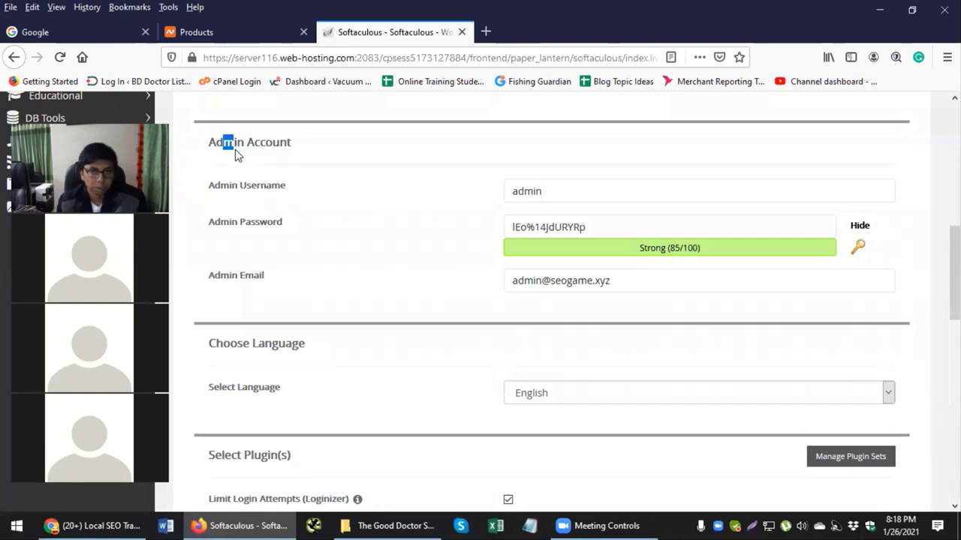
pyautogui.press('Tab')
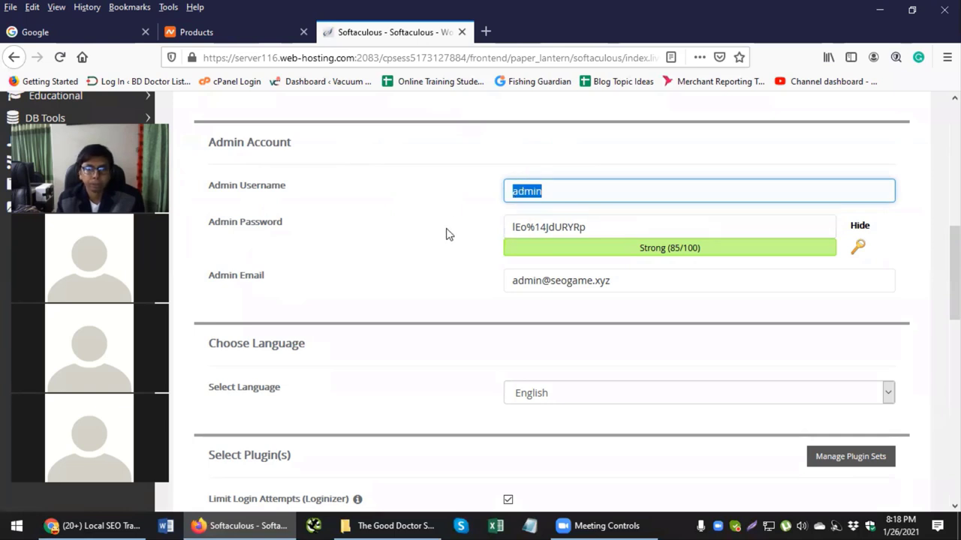
pyautogui.click(546, 192)
pyautogui.hotkey('ctrl', 'a')
pyautogui.press('Right')
pyautogui.hotkey('ctrl', 'a')
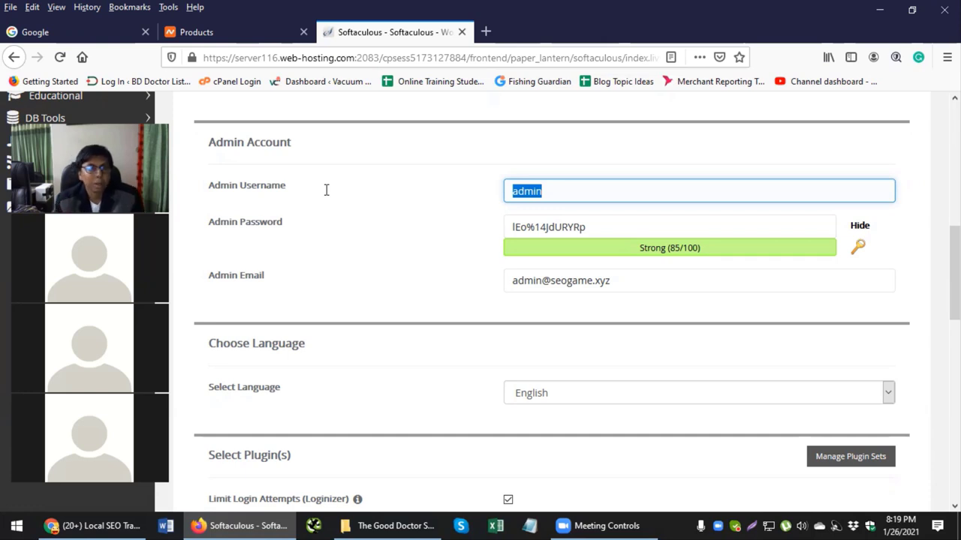
pyautogui.write('re')
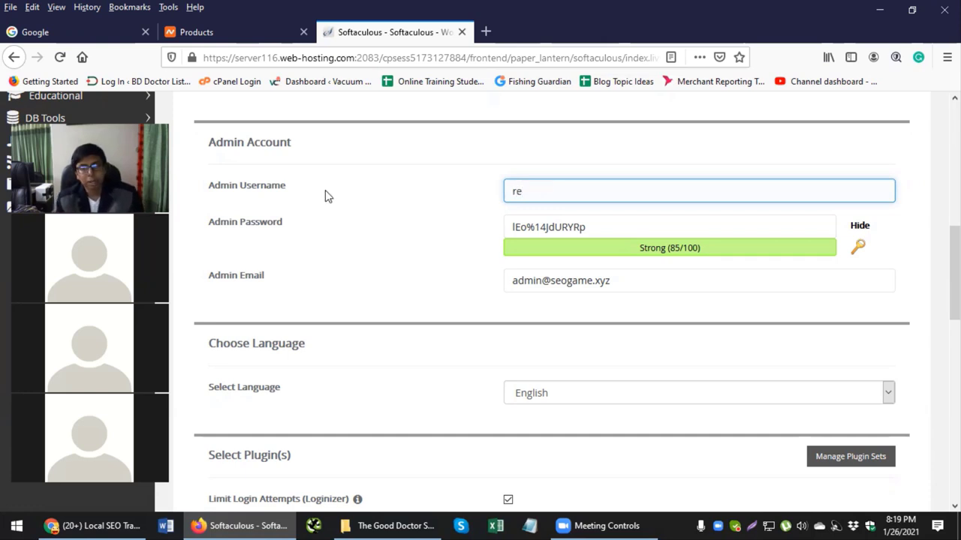
pyautogui.write('545fg')
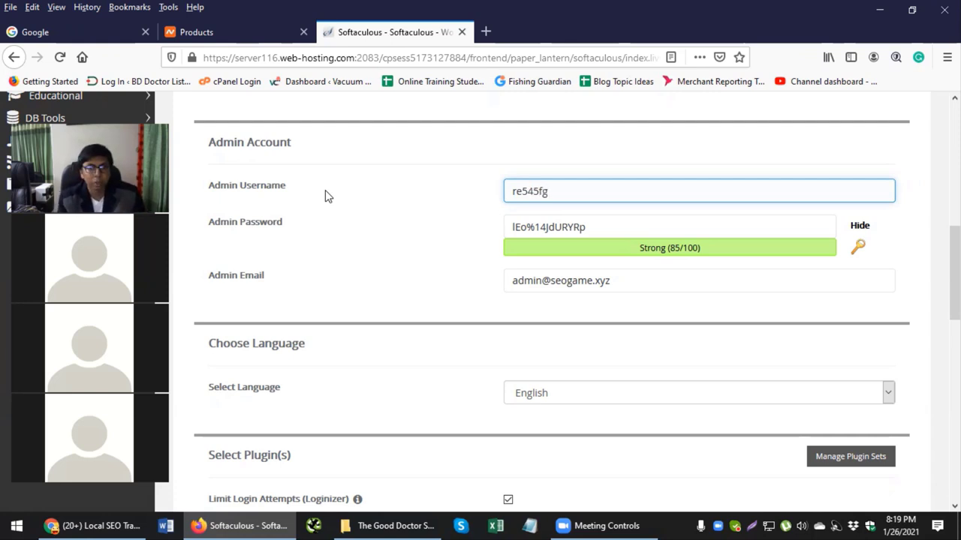
pyautogui.press('BackSpace')
pyautogui.press('BackSpace')
pyautogui.press('BackSpace')
pyautogui.press('BackSpace')
pyautogui.press('BackSpace')
pyautogui.press('BackSpace')
pyautogui.press('BackSpace')
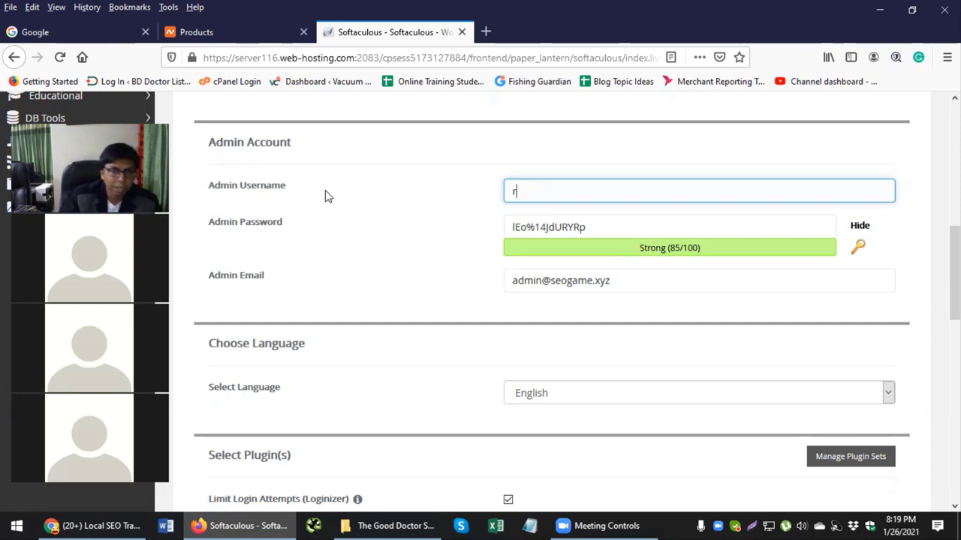
pyautogui.write('faruk')
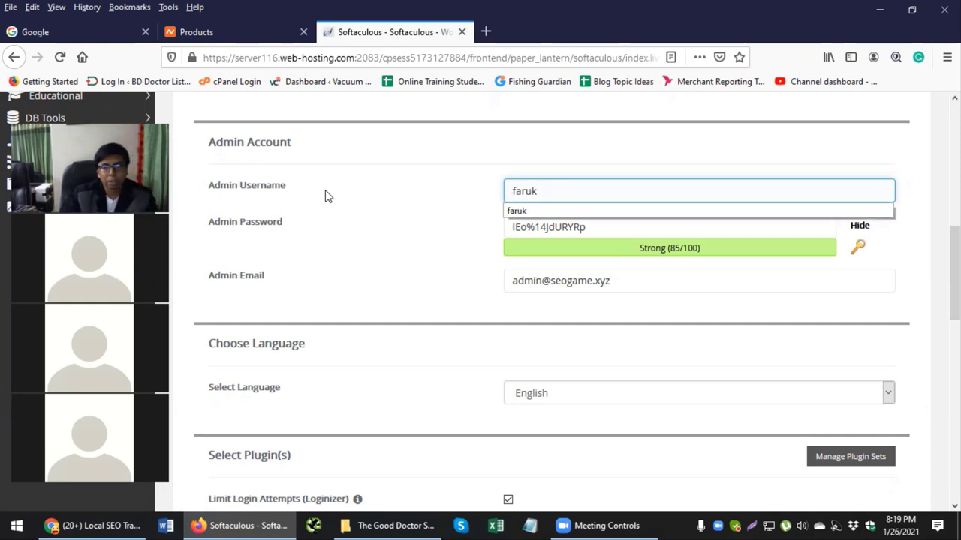
pyautogui.click(325, 196)
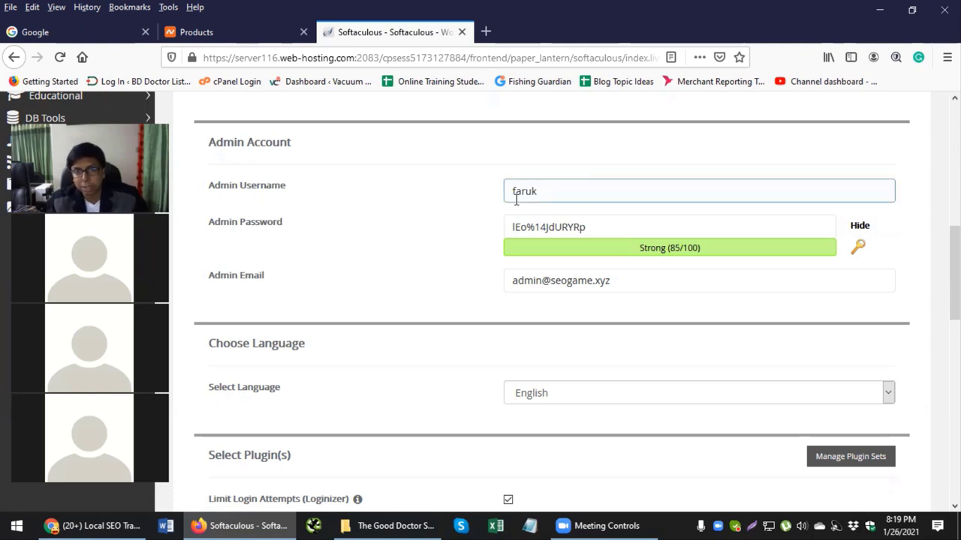
# Step: Hide and replace the generated admin password with a new strong password (90/100)
pyautogui.click(615, 227)
pyautogui.click(676, 245)
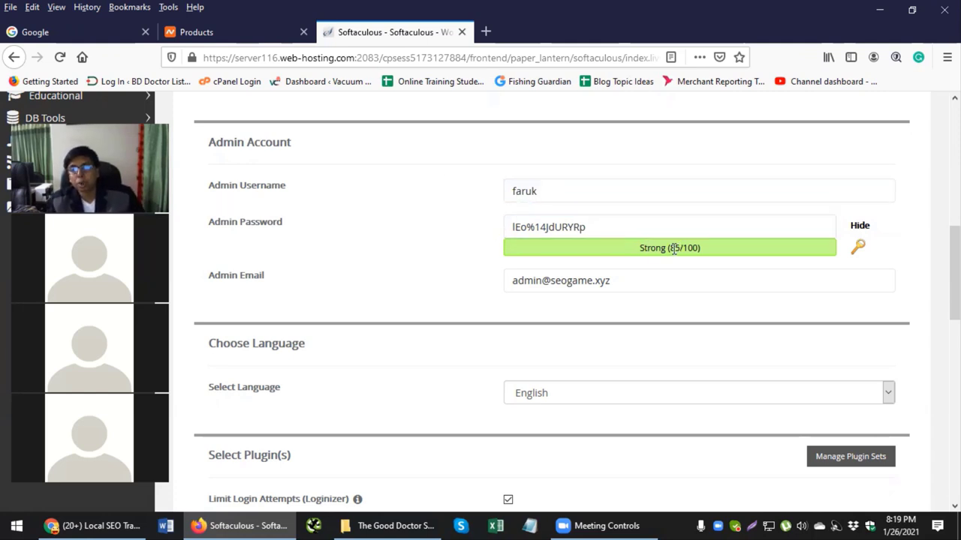
pyautogui.click(859, 226)
pyautogui.moveTo(645, 236); pyautogui.dragTo(352, 227)
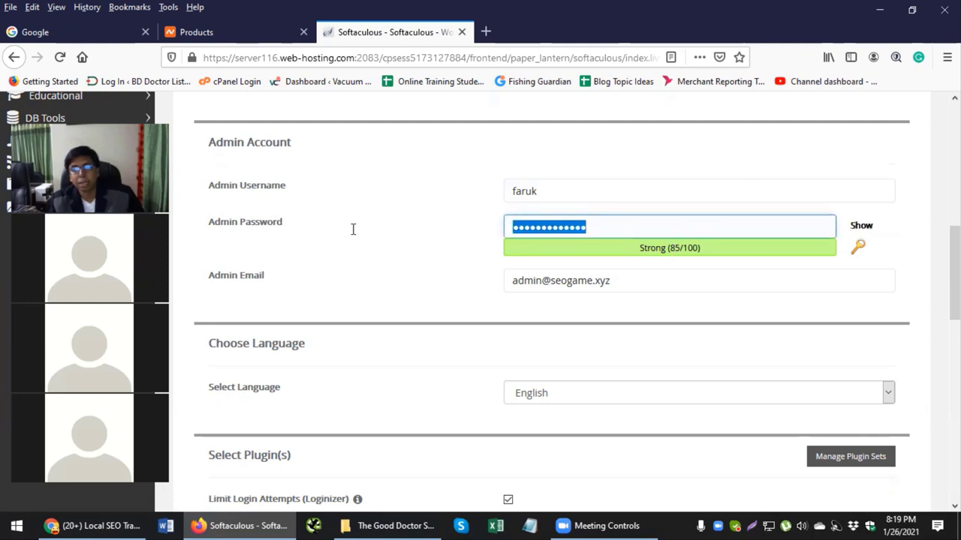
pyautogui.press('BackSpace')
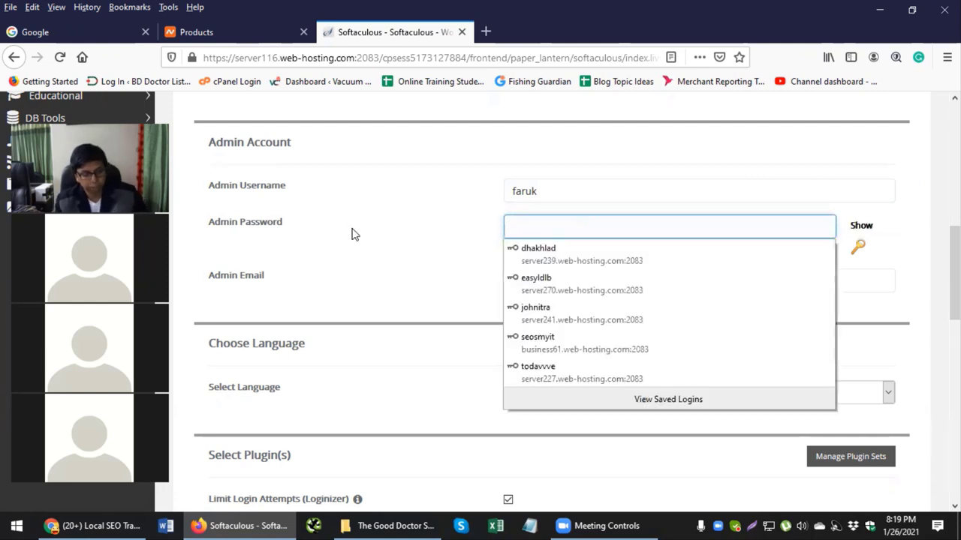
pyautogui.write('*****')
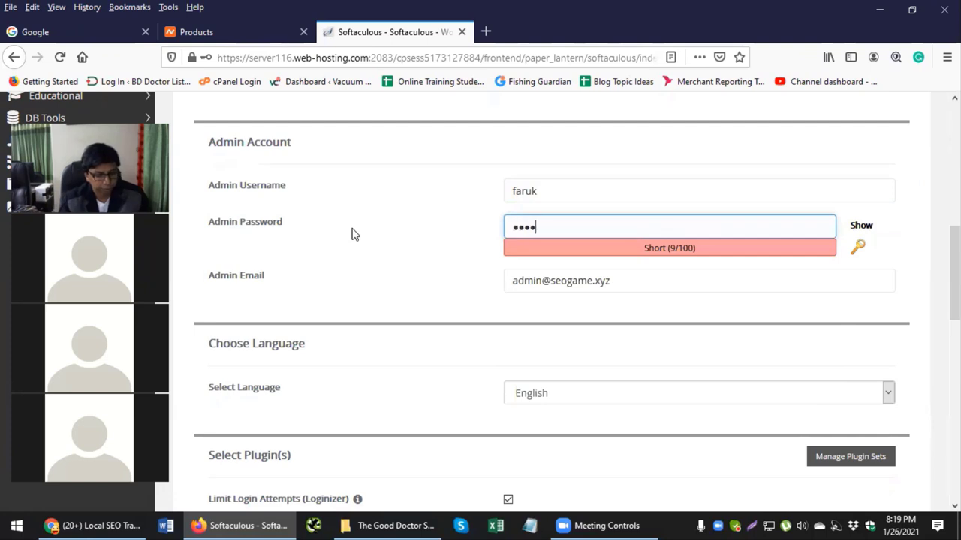
pyautogui.write('****')
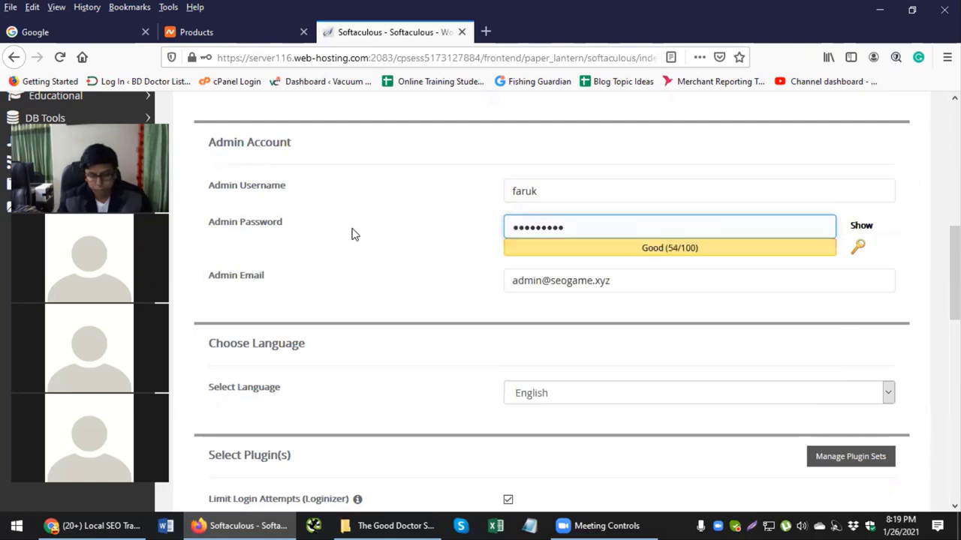
pyautogui.write('***')
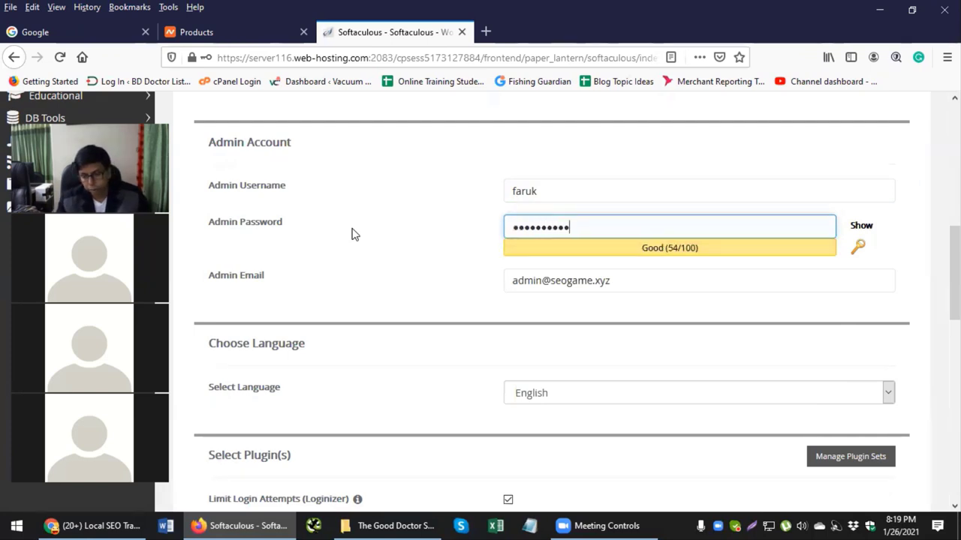
pyautogui.write('***')
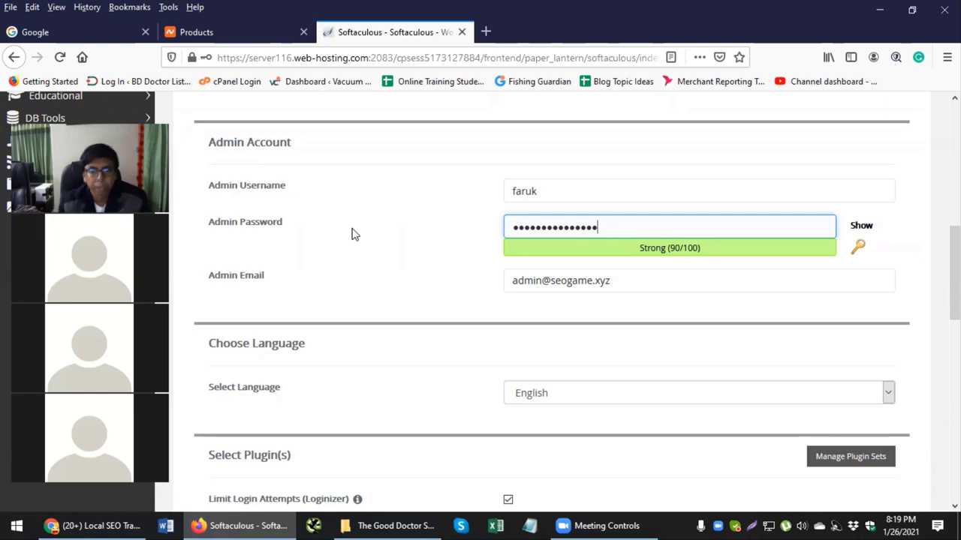
pyautogui.click(619, 281)
pyautogui.moveTo(618, 281); pyautogui.dragTo(408, 281)
pyautogui.click(712, 281)
pyautogui.moveTo(712, 280); pyautogui.dragTo(420, 287)
pyautogui.click(675, 291)
pyautogui.moveTo(675, 291); pyautogui.dragTo(388, 295)
pyautogui.press('BackSpace')
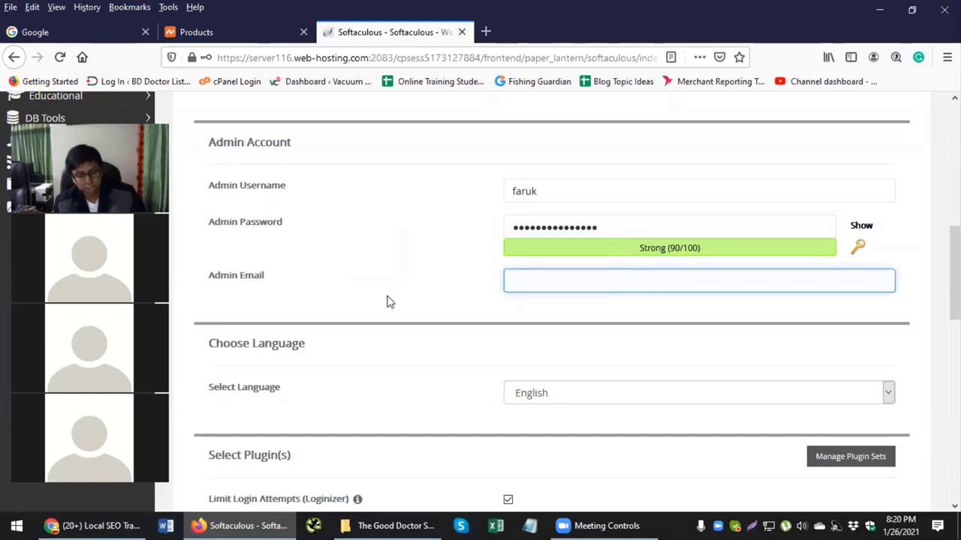
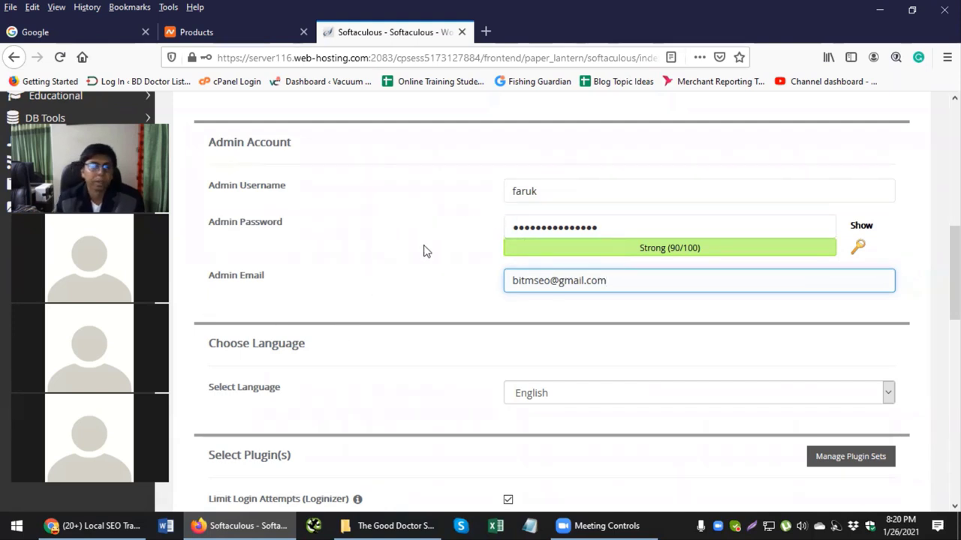
# Step: Uncheck the Limit Login Attempts (Loginizer) and W3 Total Cache plugins
pyautogui.scroll(-2, 423, 250)
pyautogui.scroll(-4, 393, 216)
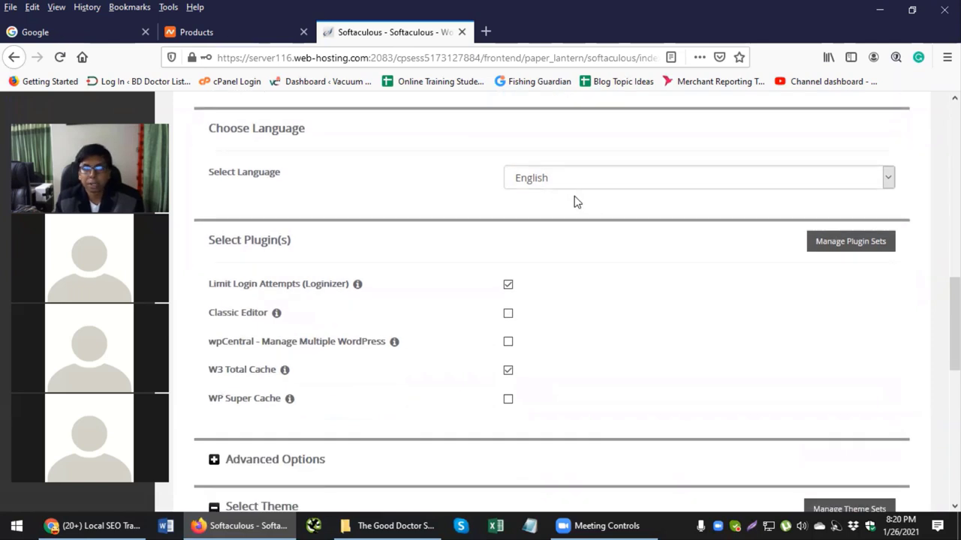
pyautogui.scroll(-2, 472, 230)
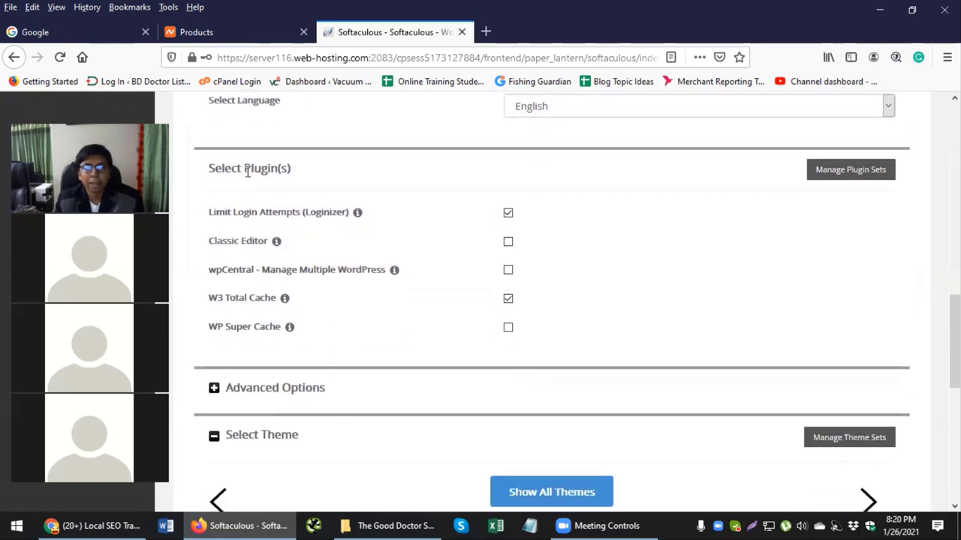
pyautogui.click(509, 214)
pyautogui.click(509, 298)
pyautogui.click(509, 298)
pyautogui.click(508, 299)
pyautogui.click(508, 299)
pyautogui.click(508, 299)
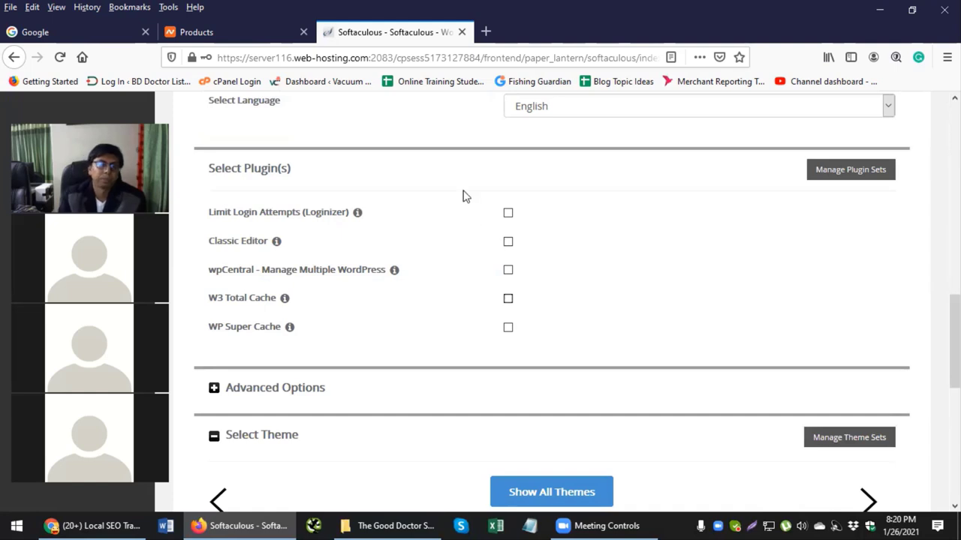
pyautogui.scroll(-2, 459, 196)
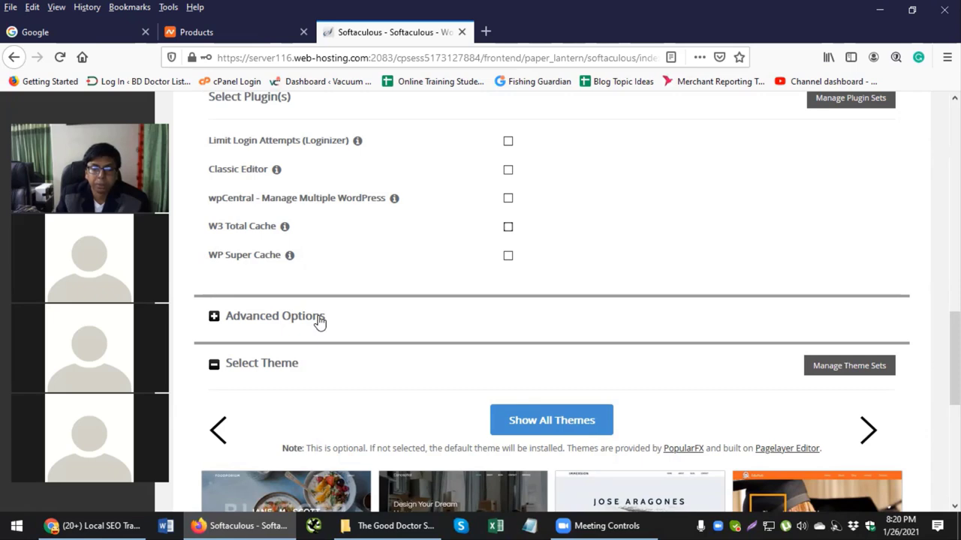
# Step: Leave the installation-details email blank and review the form down to the Install button
pyautogui.scroll(-3, 521, 323)
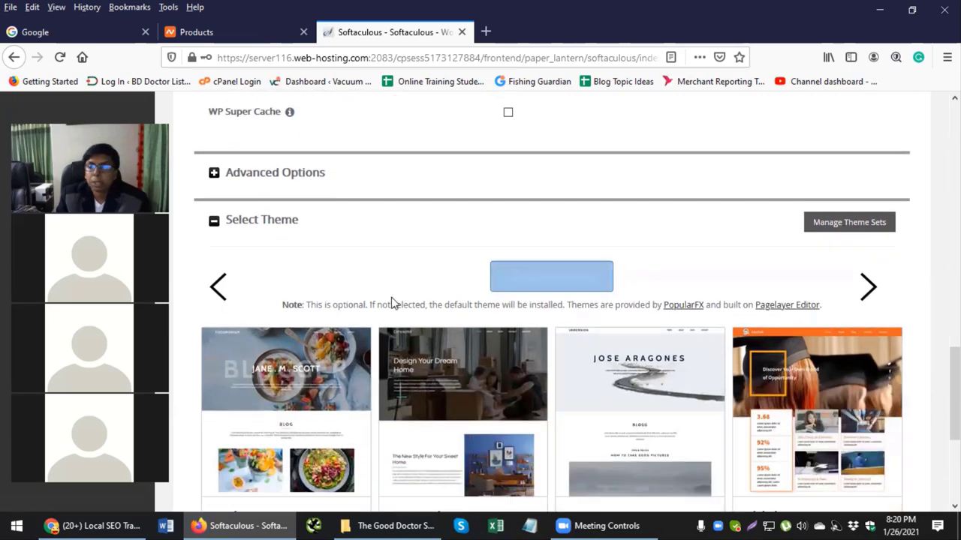
pyautogui.scroll(-5, 391, 300)
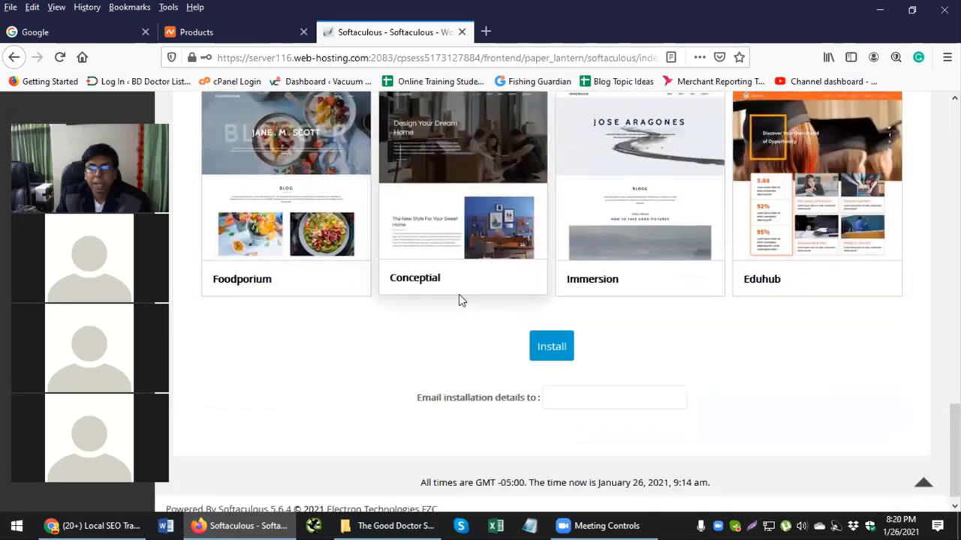
pyautogui.click(574, 387)
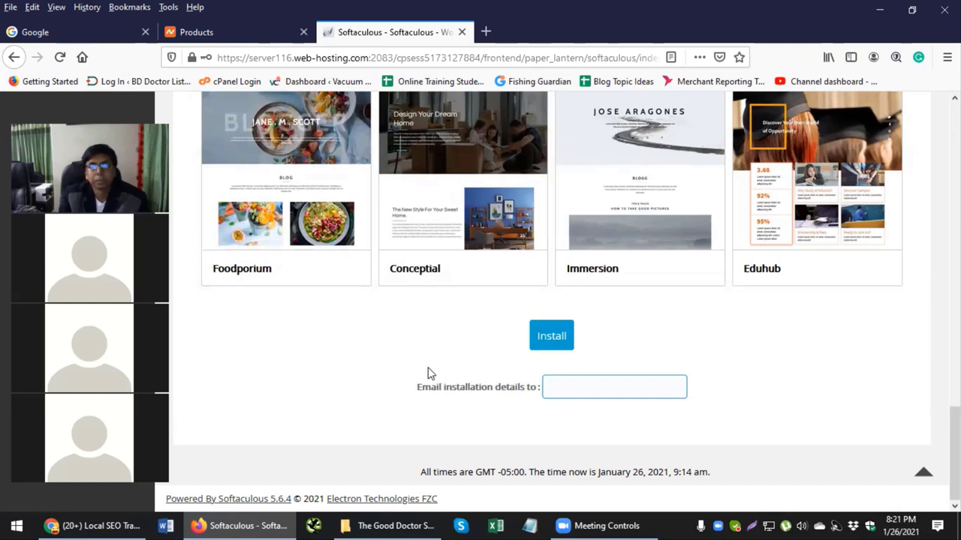
pyautogui.scroll(2, 450, 354)
pyautogui.scroll(15, 525, 316)
pyautogui.scroll(4, 515, 256)
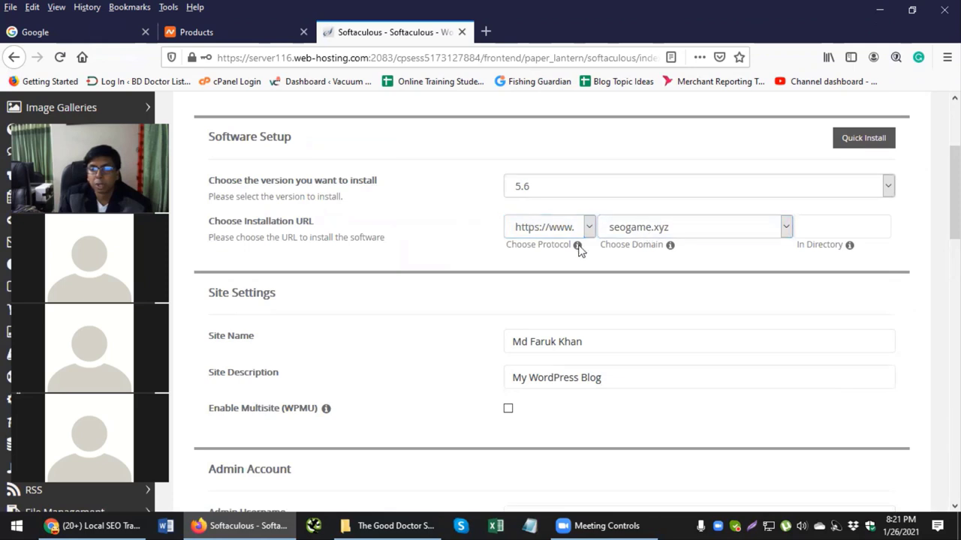
pyautogui.scroll(-1, 578, 256)
pyautogui.scroll(-2, 584, 270)
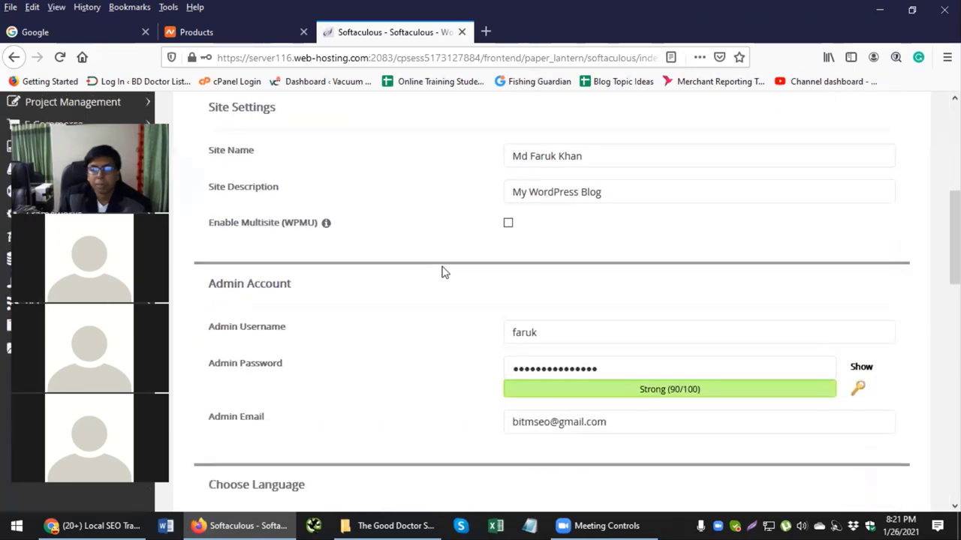
pyautogui.scroll(-1, 443, 272)
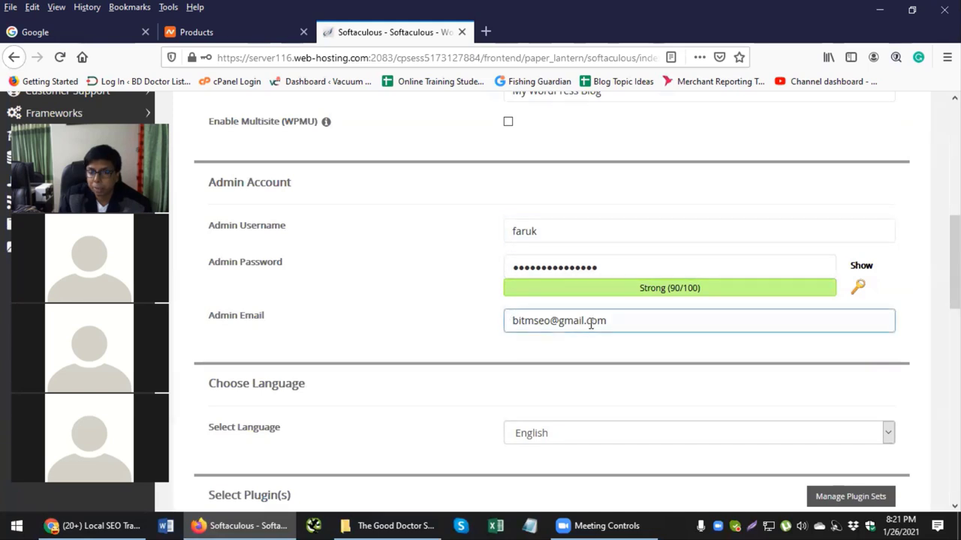
pyautogui.scroll(-3, 525, 319)
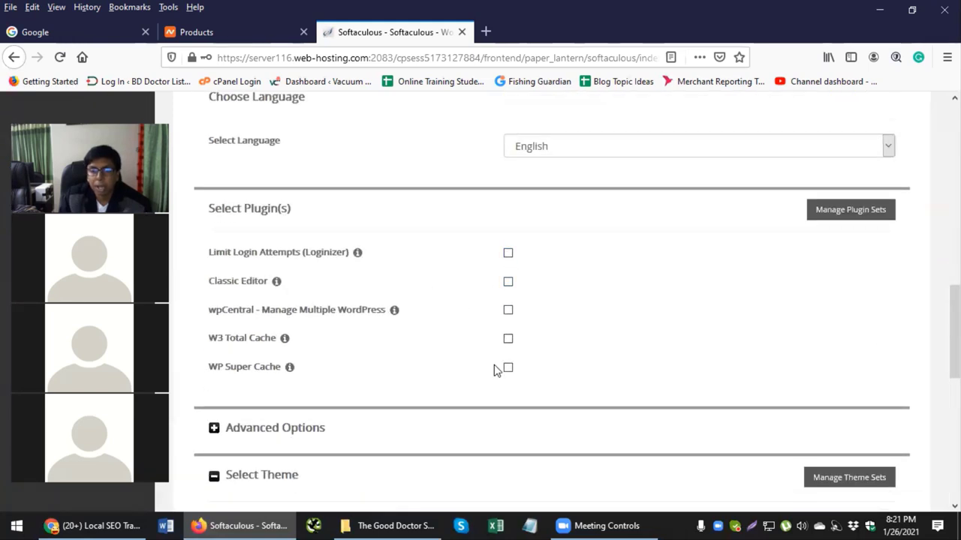
pyautogui.scroll(-3, 585, 308)
pyautogui.scroll(-3, 586, 308)
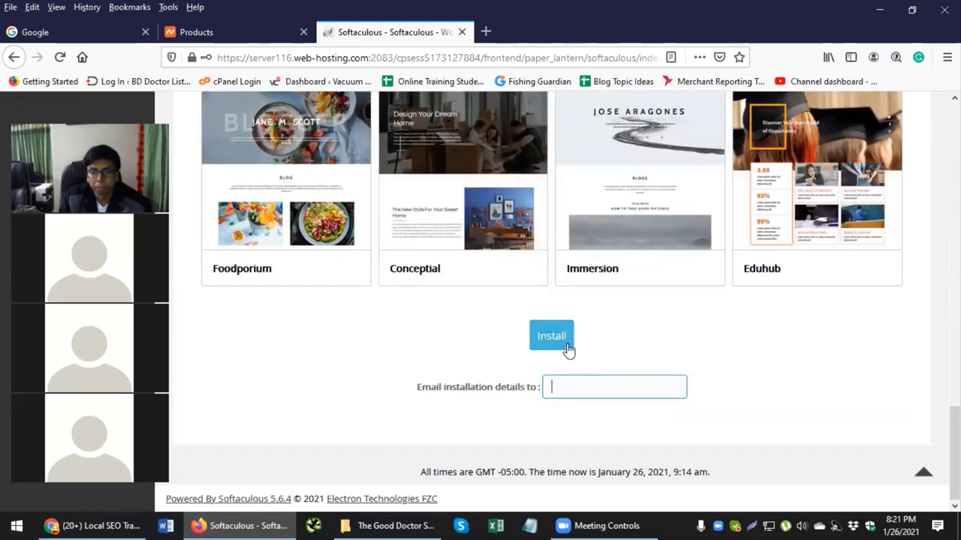
# Step: Install WordPress, decline Firefox's save-login prompt, and confirm the success message
pyautogui.click(552, 336)
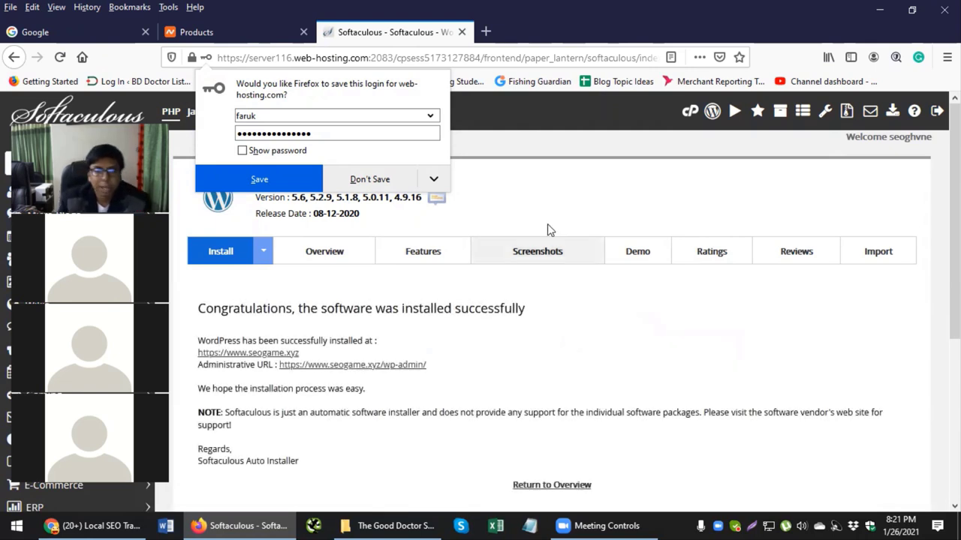
pyautogui.click(498, 181)
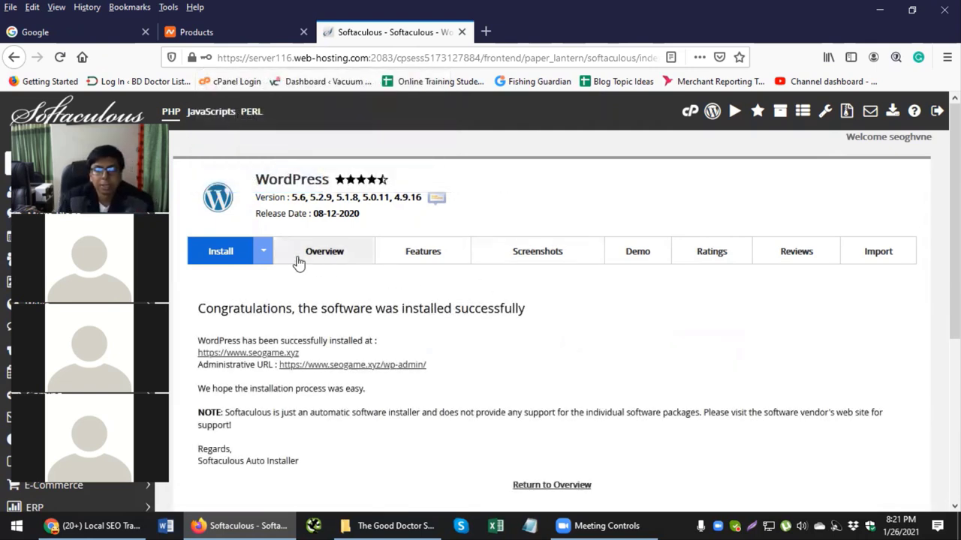
pyautogui.moveTo(326, 307); pyautogui.dragTo(550, 315)
pyautogui.click(621, 313)
pyautogui.middleClick(285, 350)
pyautogui.click(559, 36)
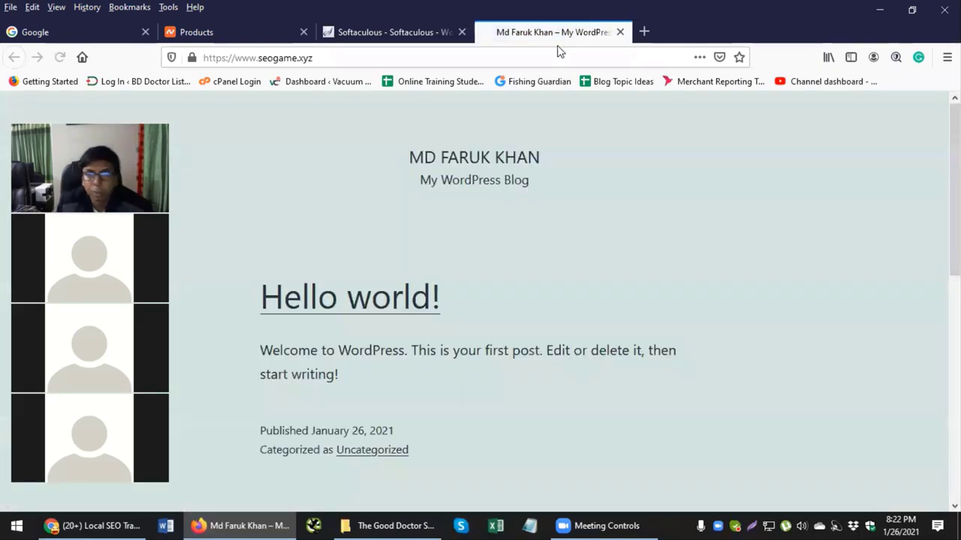
pyautogui.scroll(-5, 533, 191)
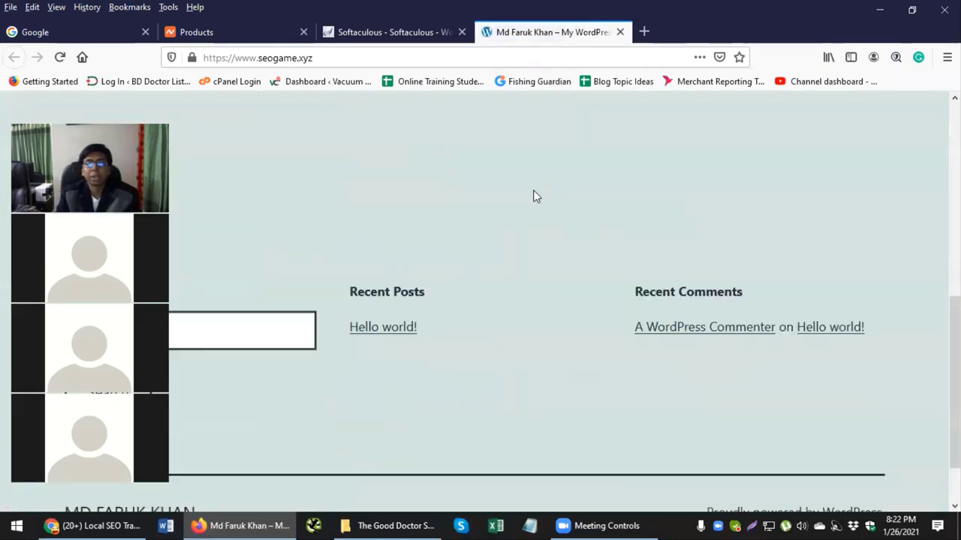
pyautogui.scroll(4, 535, 193)
pyautogui.scroll(1, 535, 197)
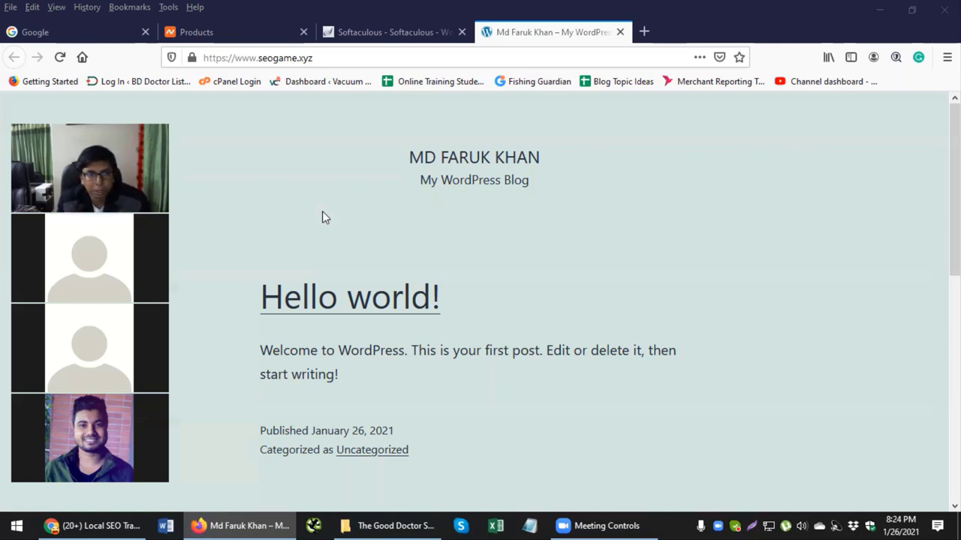
# Step: Return to the cPanel home and open Subdomains from the Domains group for seogame.xyz
pyautogui.click(368, 33)
pyautogui.click(690, 112)
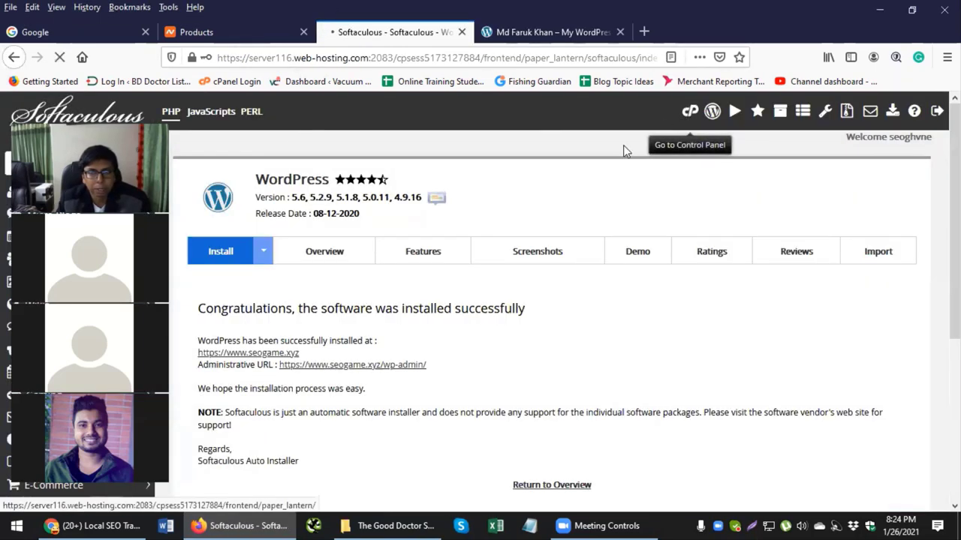
pyautogui.scroll(-4, 420, 342)
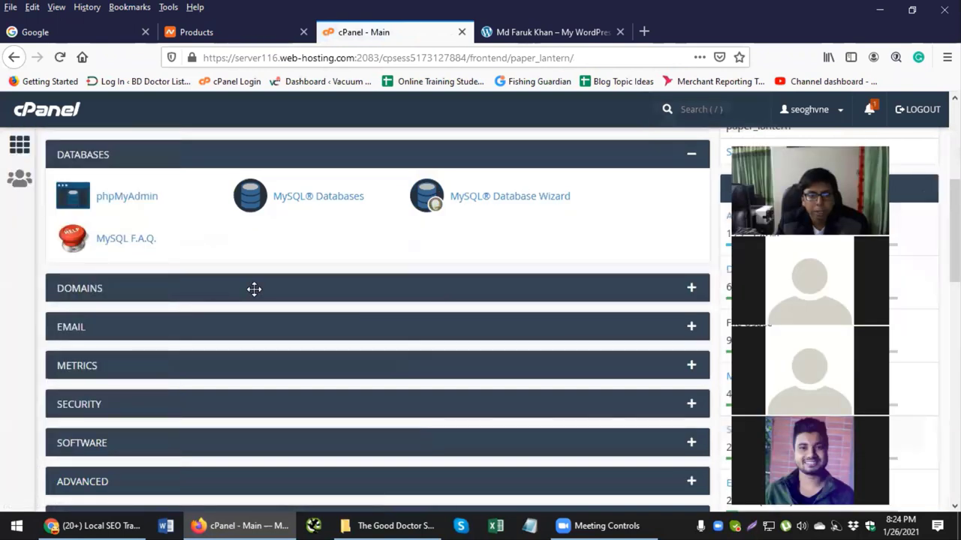
pyautogui.click(694, 292)
pyautogui.scroll(-2, 466, 297)
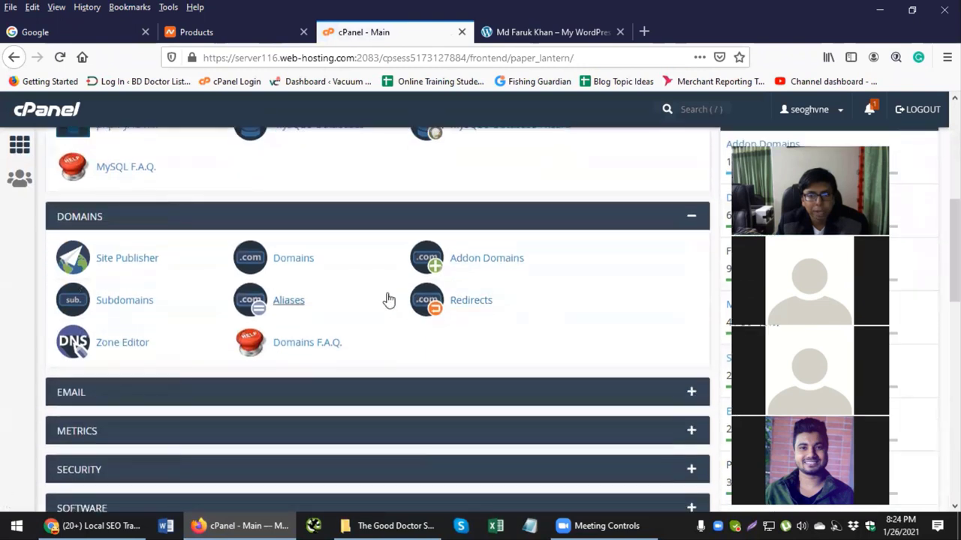
pyautogui.click(139, 304)
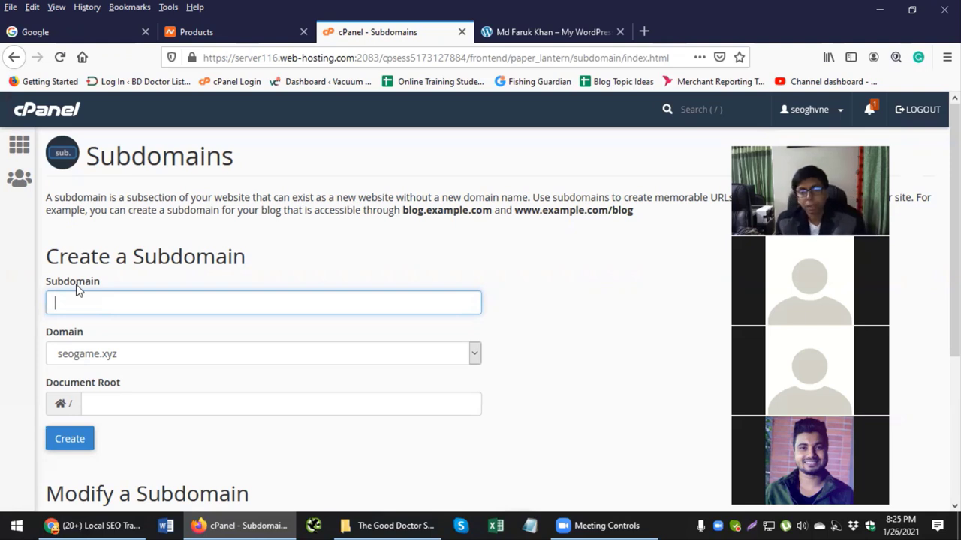
# Step: Leave the Subdomains page and go back to the cPanel main tools dashboard
pyautogui.click(401, 524)
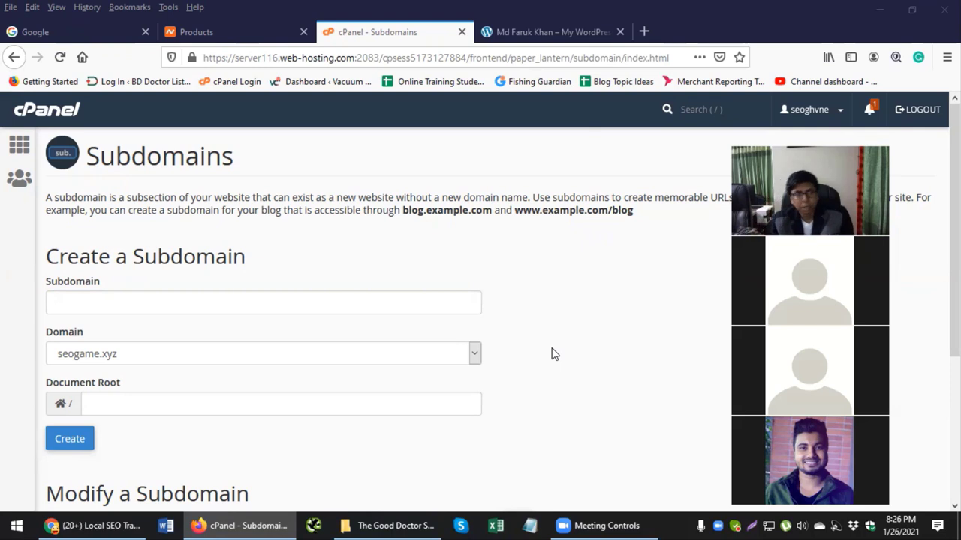
pyautogui.click(21, 146)
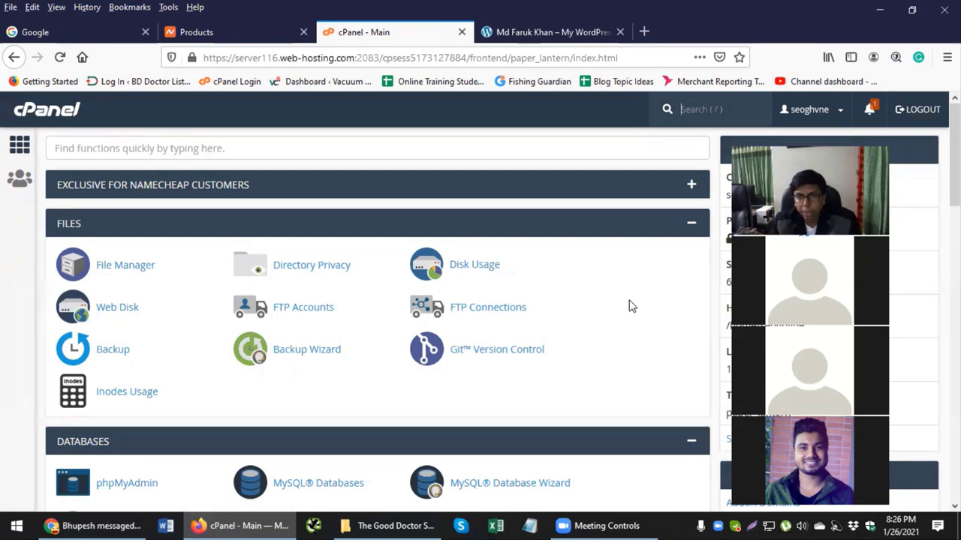
pyautogui.scroll(-5, 629, 307)
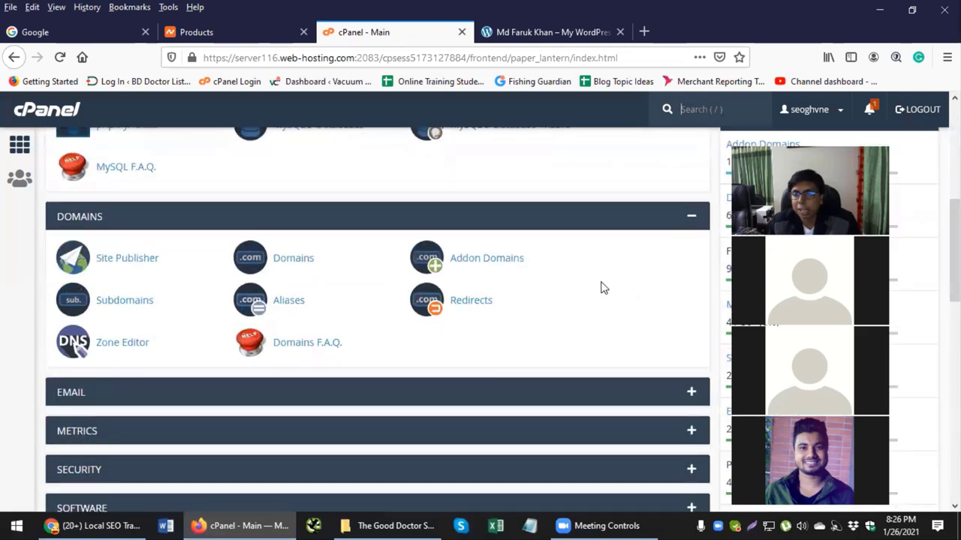
pyautogui.click(473, 259)
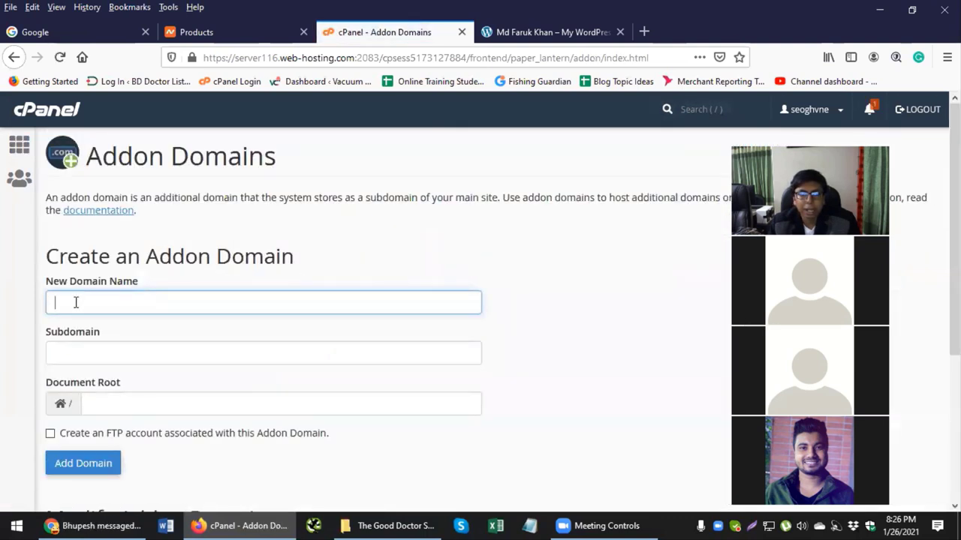
pyautogui.click(75, 302)
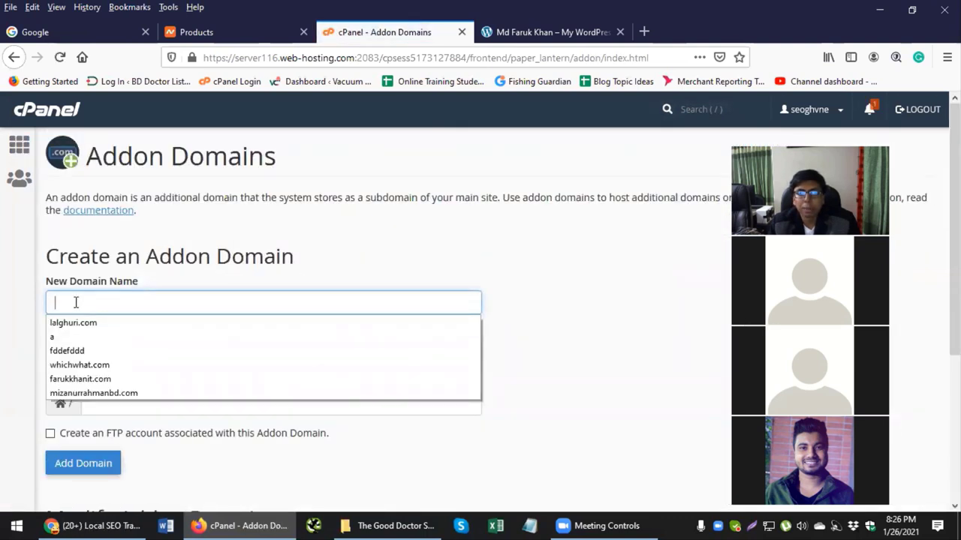
pyautogui.click(517, 315)
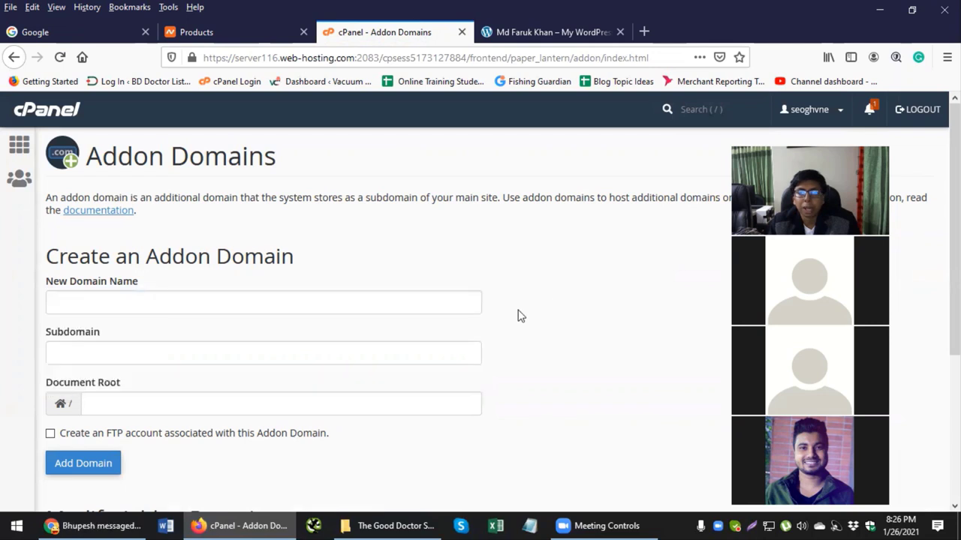
pyautogui.scroll(-2, 122, 390)
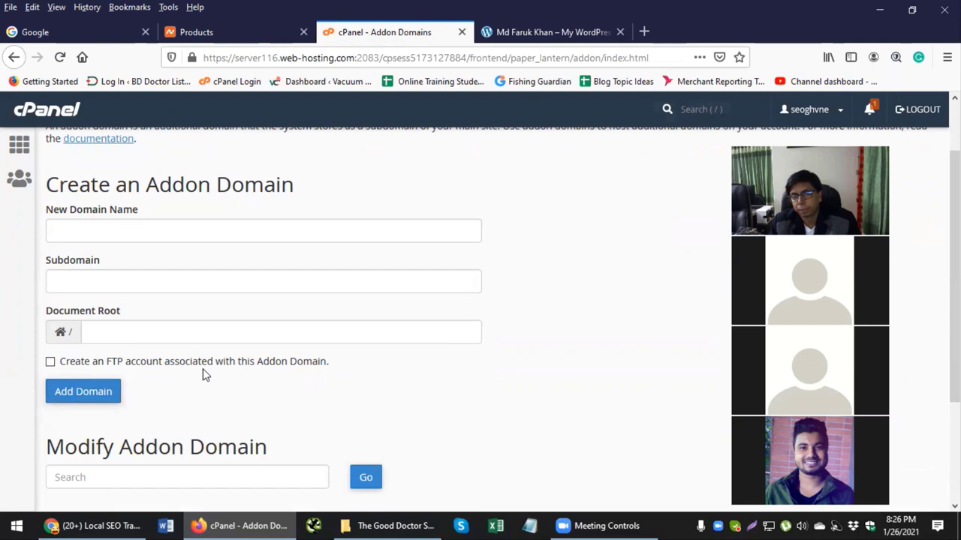
pyautogui.scroll(2, 510, 358)
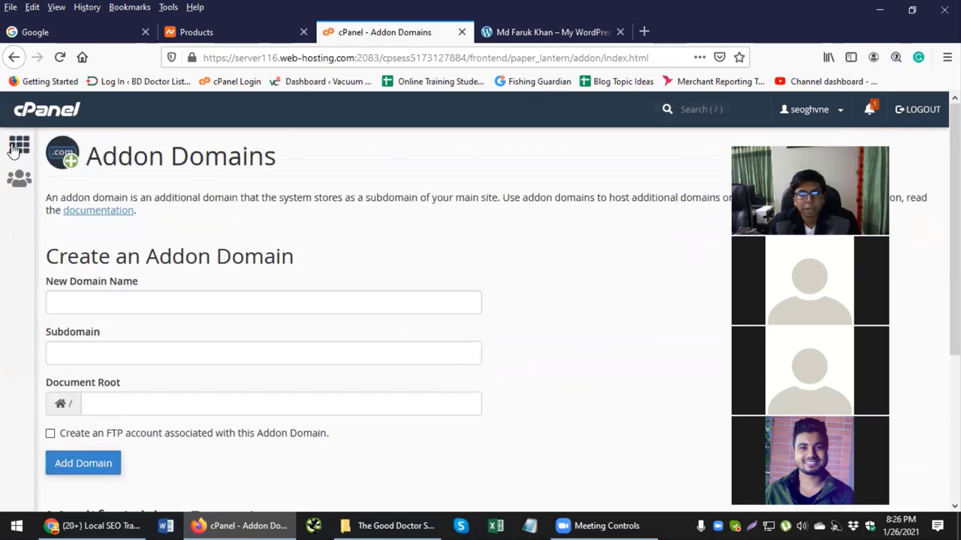
pyautogui.click(16, 147)
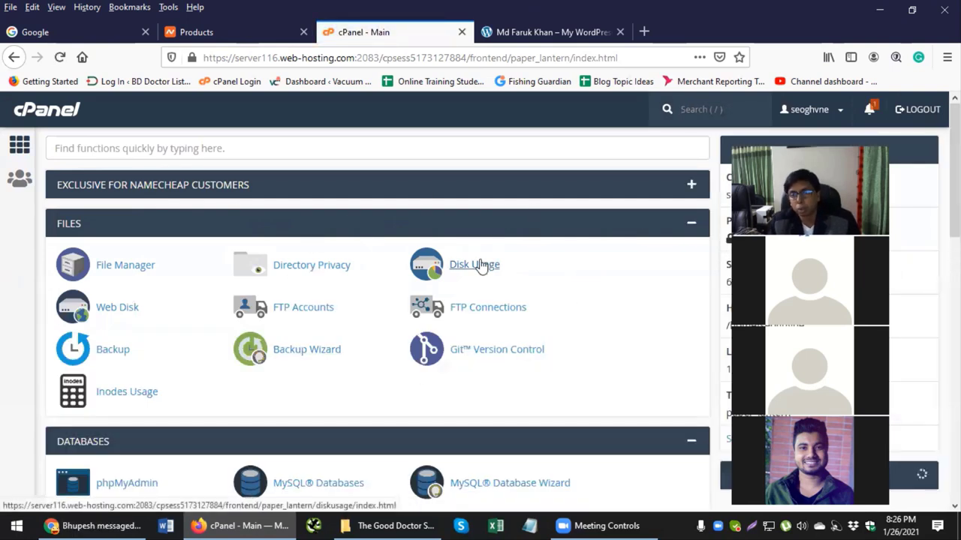
pyautogui.scroll(-5, 251, 409)
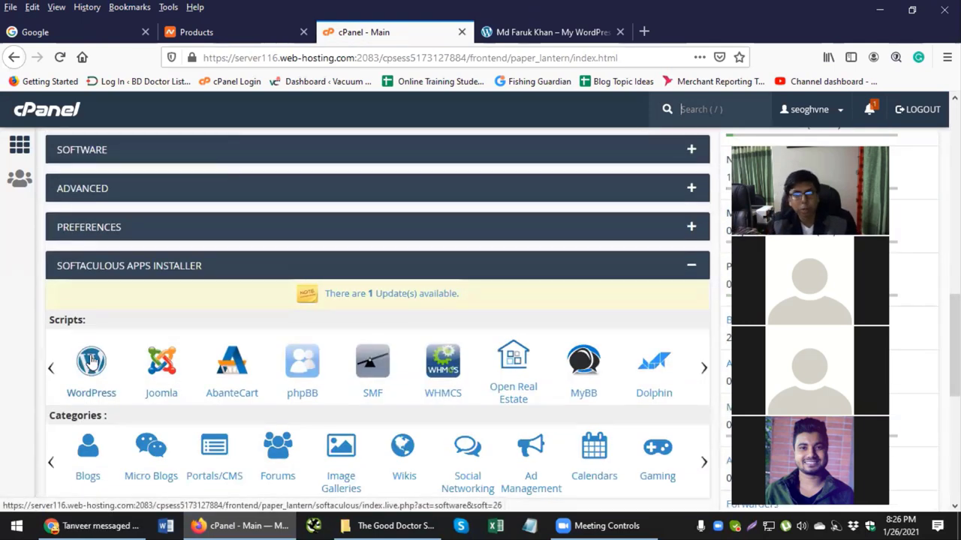
pyautogui.click(551, 32)
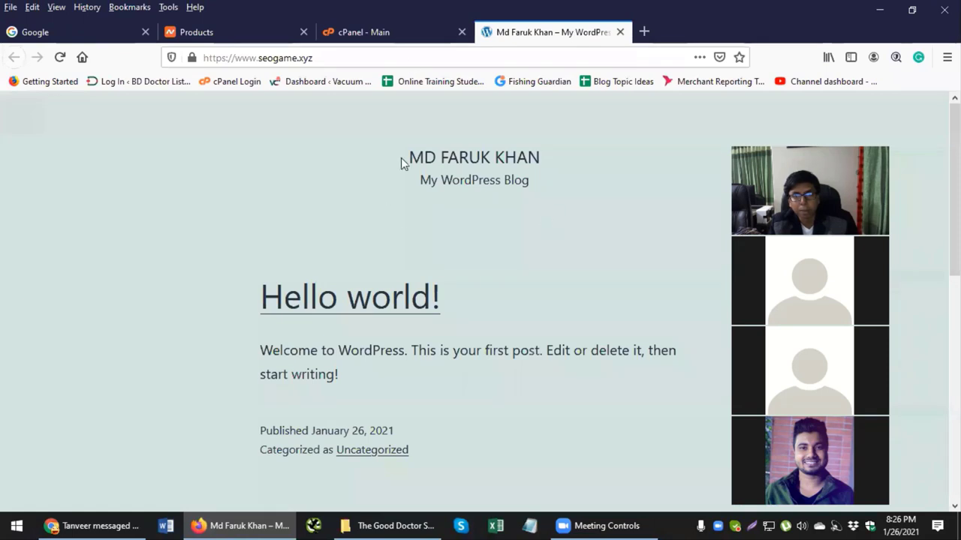
pyautogui.click(408, 34)
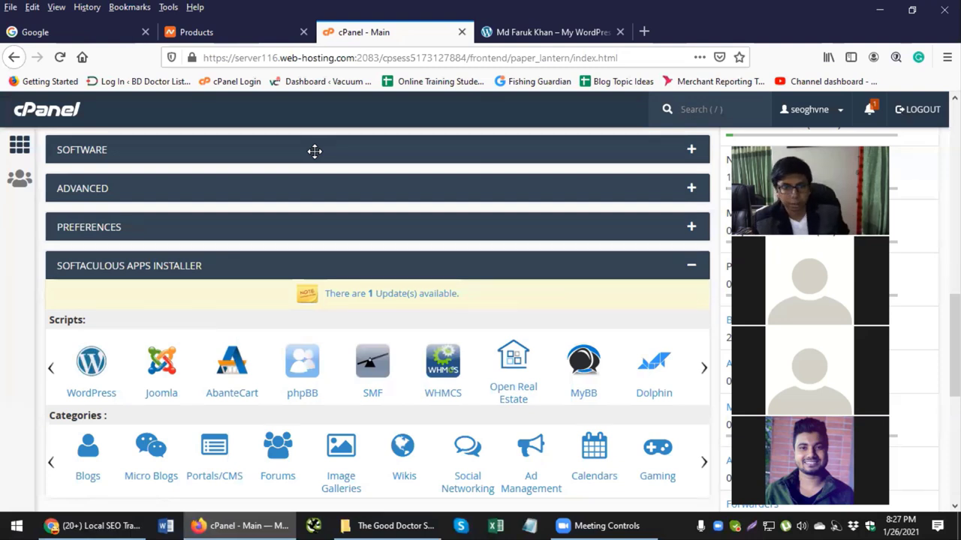
pyautogui.click(539, 33)
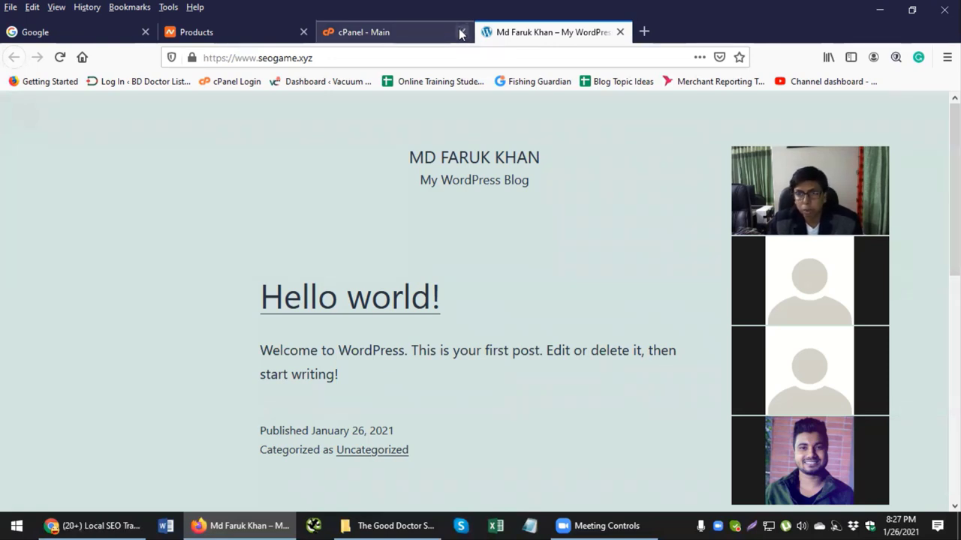
pyautogui.click(461, 32)
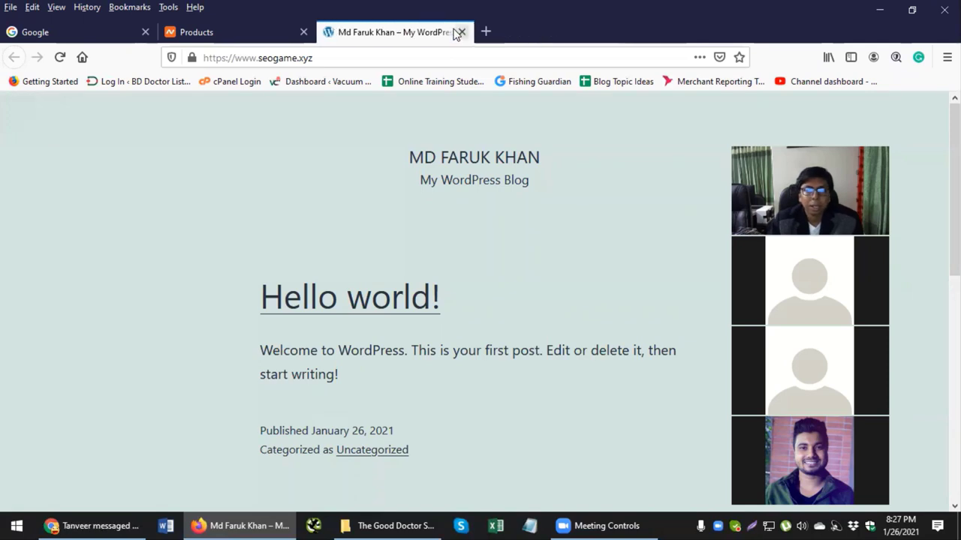
pyautogui.click(342, 57)
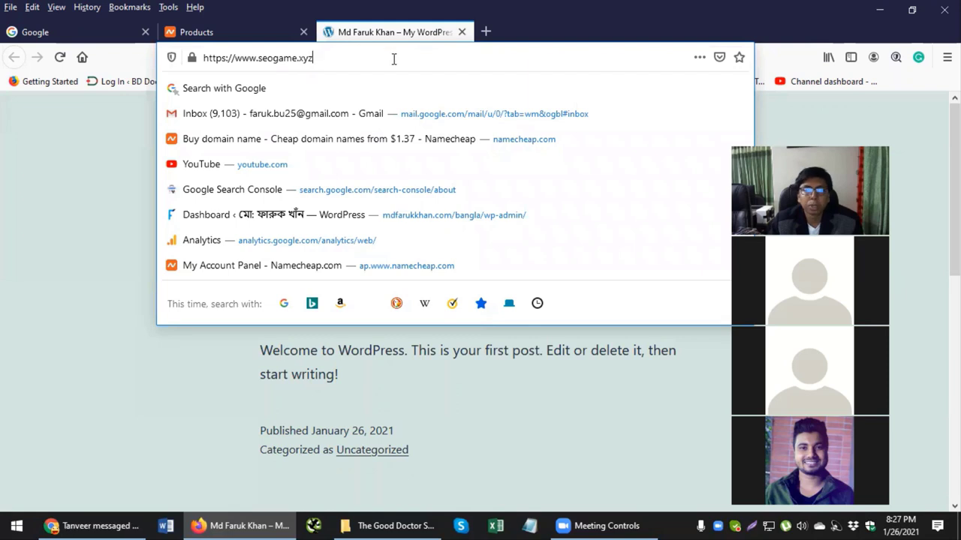
# Step: Load seogame.xyz/wp-admin and log in using the saved autofill account
pyautogui.click(103, 141)
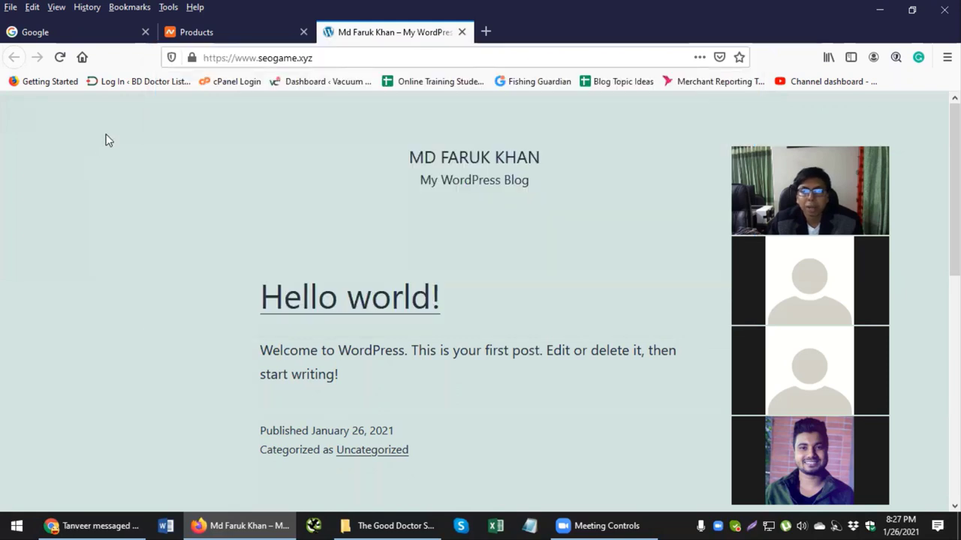
pyautogui.click(384, 58)
pyautogui.click(420, 60)
pyautogui.write('/')
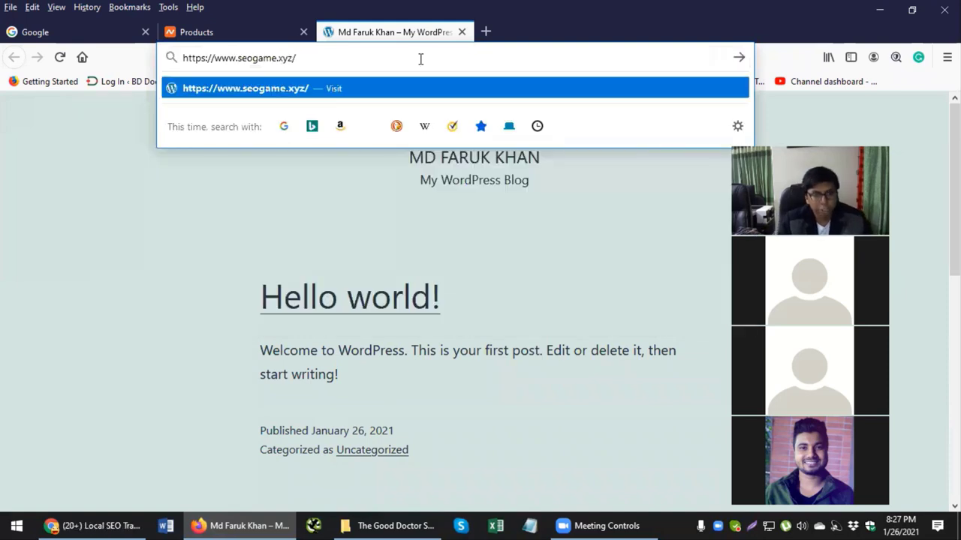
pyautogui.write('wp-')
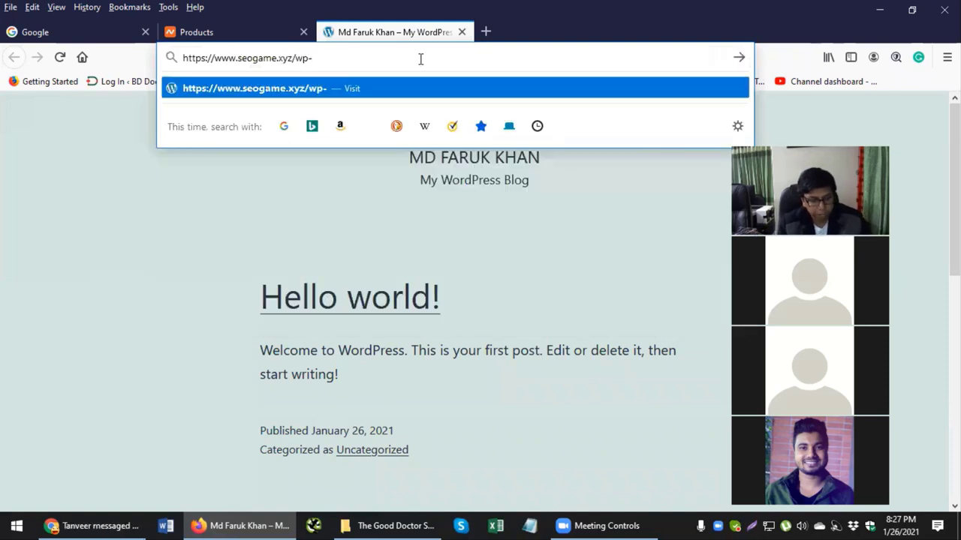
pyautogui.write('admin')
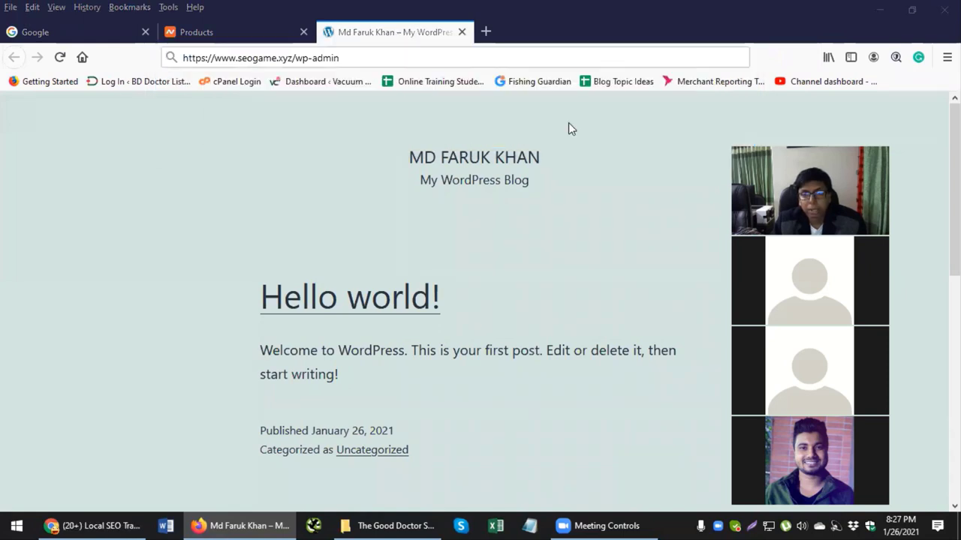
pyautogui.click(403, 56)
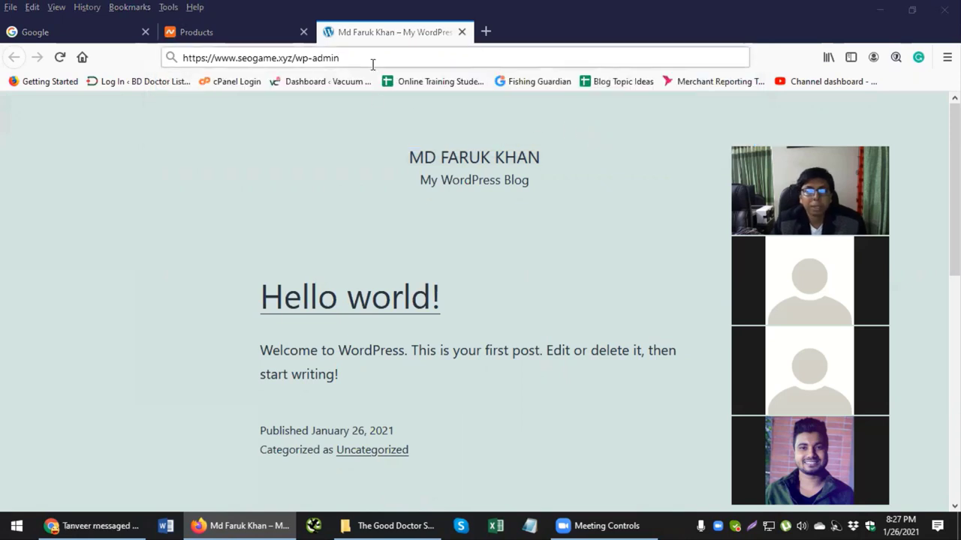
pyautogui.click(372, 60)
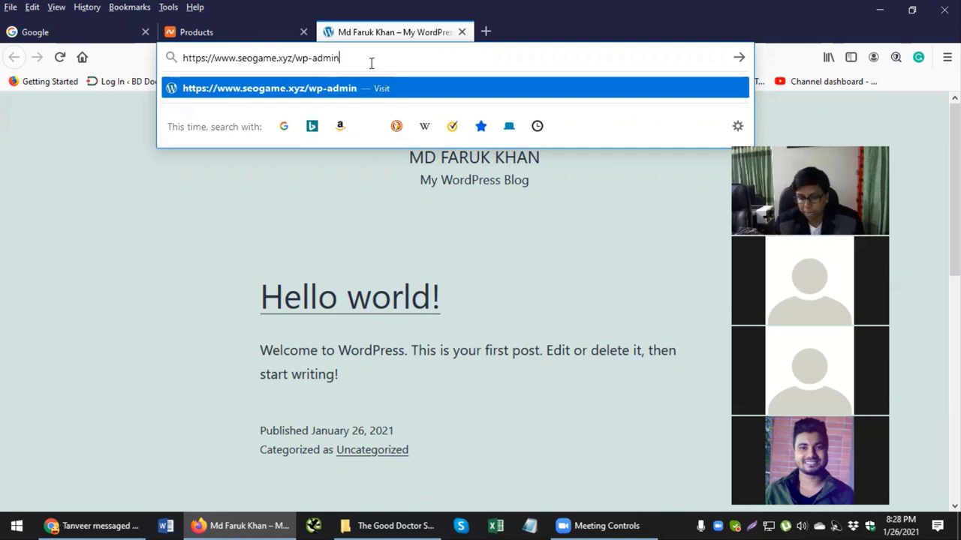
pyautogui.press('Return')
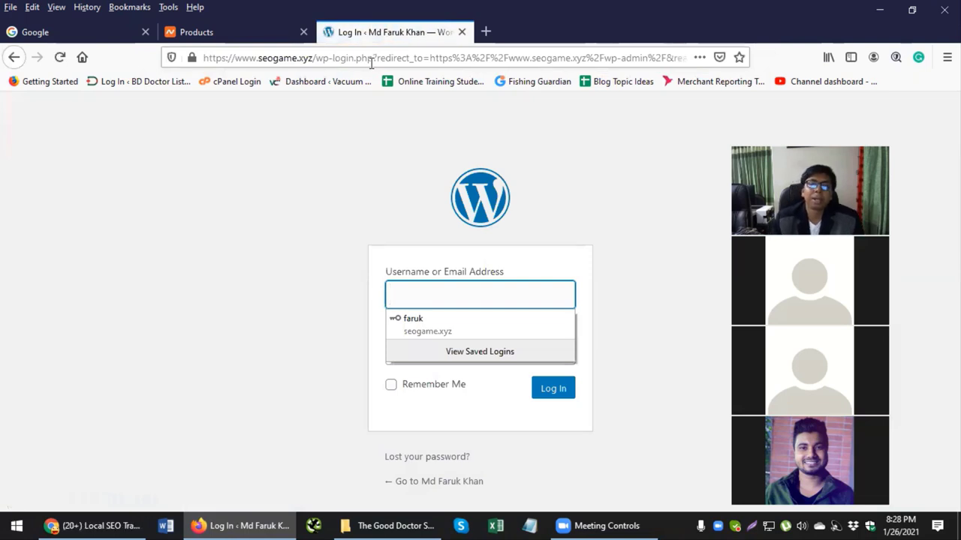
pyautogui.click(475, 323)
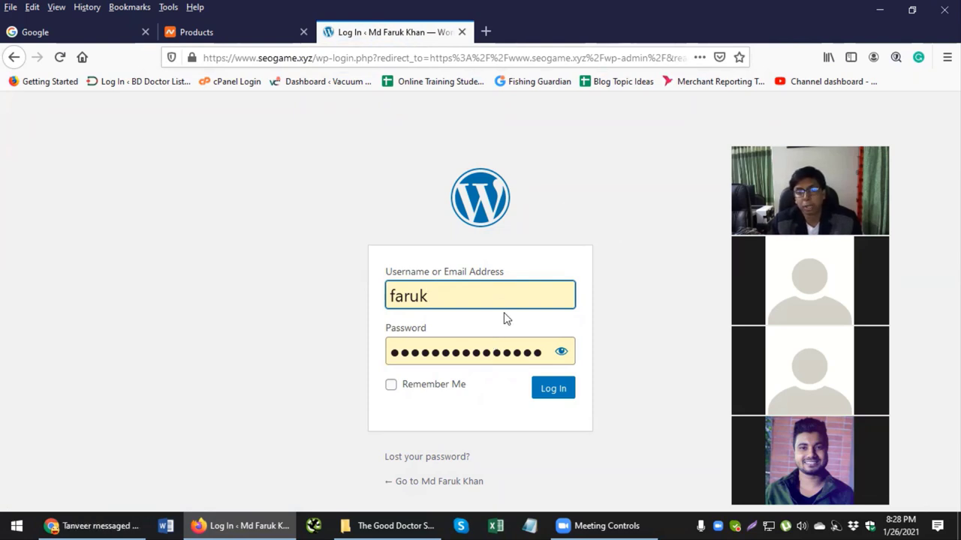
pyautogui.click(549, 397)
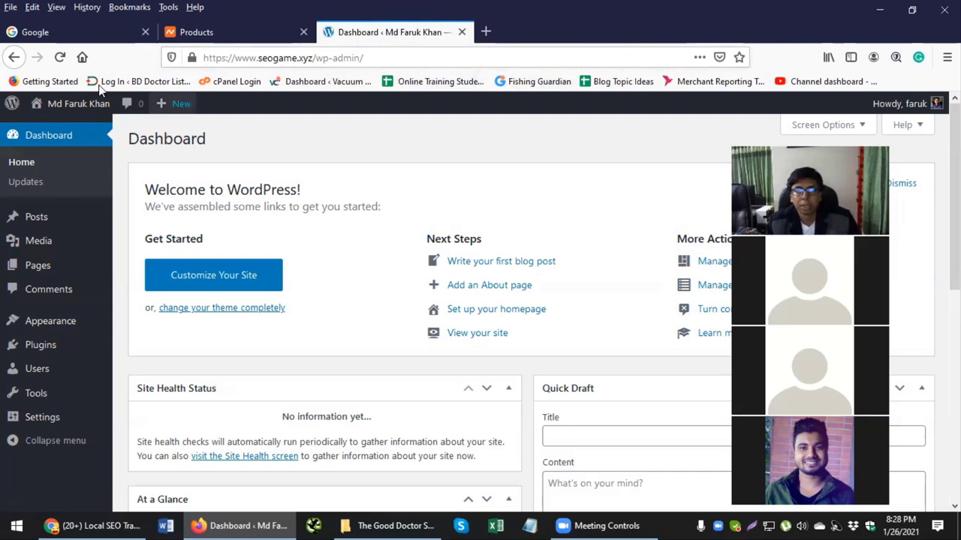
# Step: Open the public seogame.xyz site in a new tab, look over it, and return to the Dashboard
pyautogui.moveTo(56, 109)
pyautogui.middleClick(41, 128)
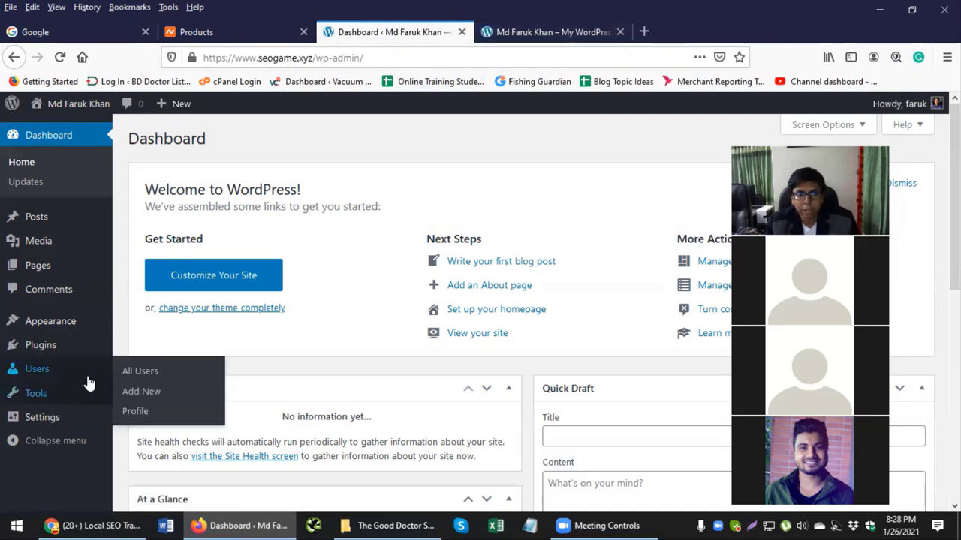
pyautogui.click(520, 37)
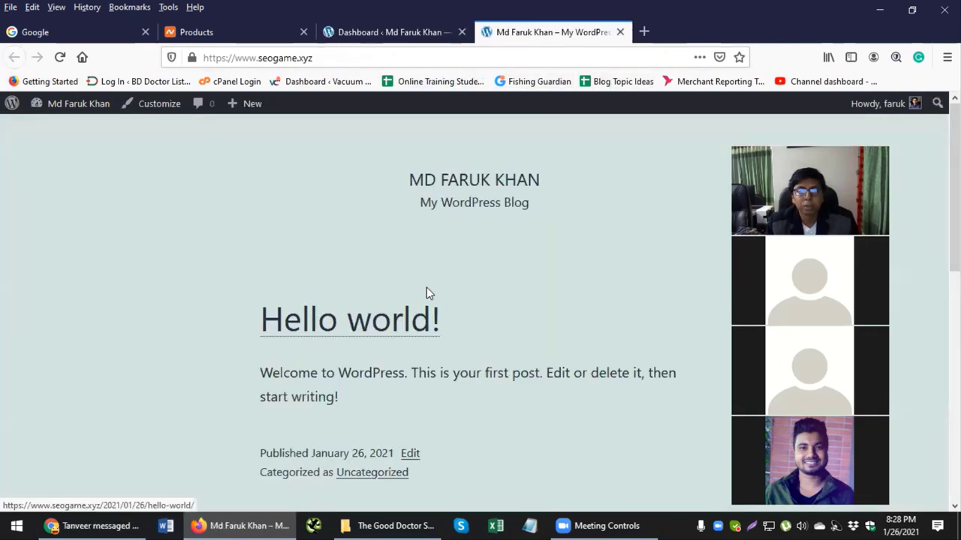
pyautogui.scroll(-4, 499, 252)
pyautogui.scroll(5, 504, 259)
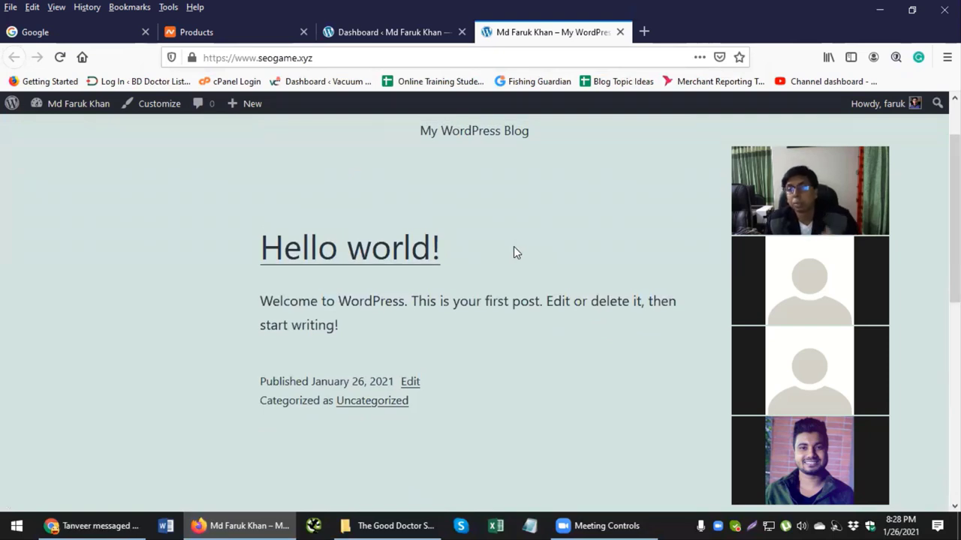
pyautogui.scroll(2, 519, 259)
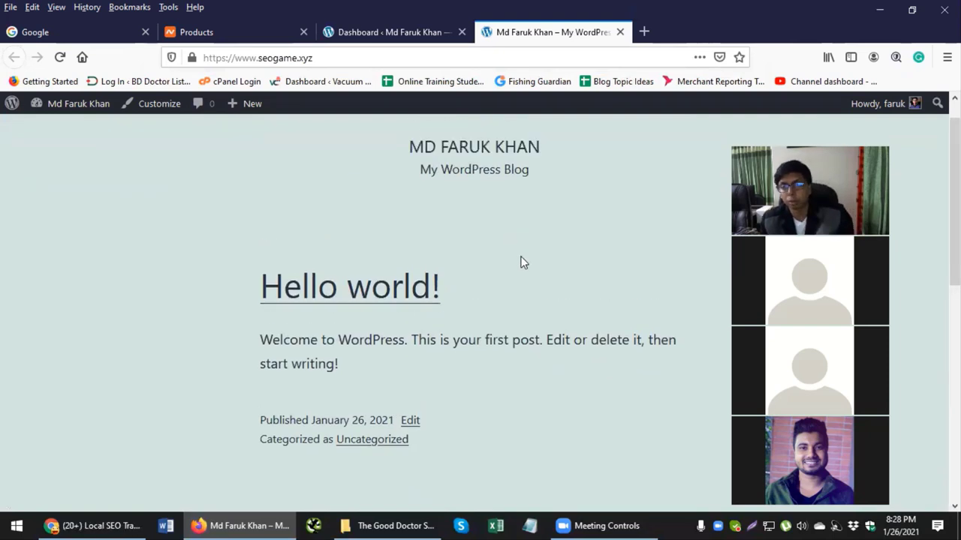
pyautogui.click(384, 32)
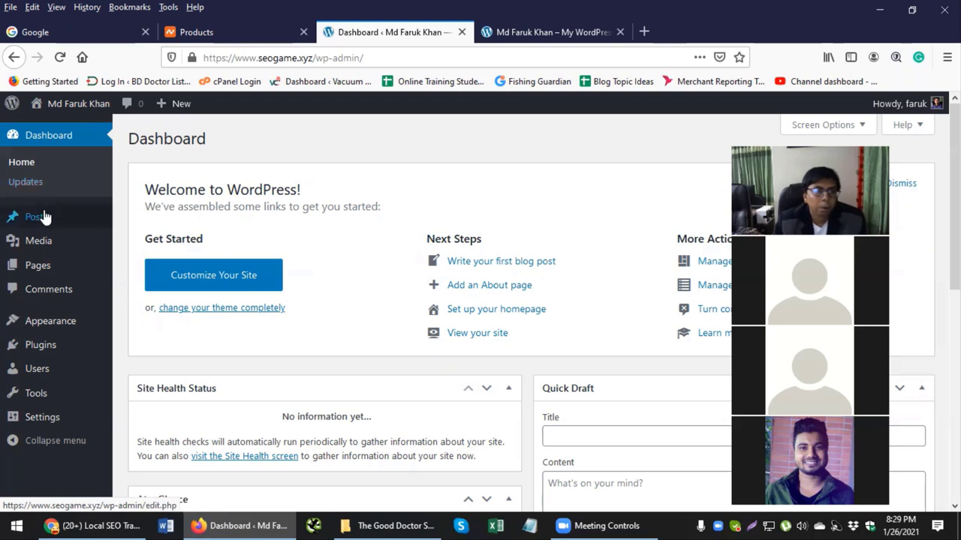
# Step: On the public blog tab, open the Hello world! post at /2021/01/26/hello-world/
pyautogui.moveTo(45, 217)
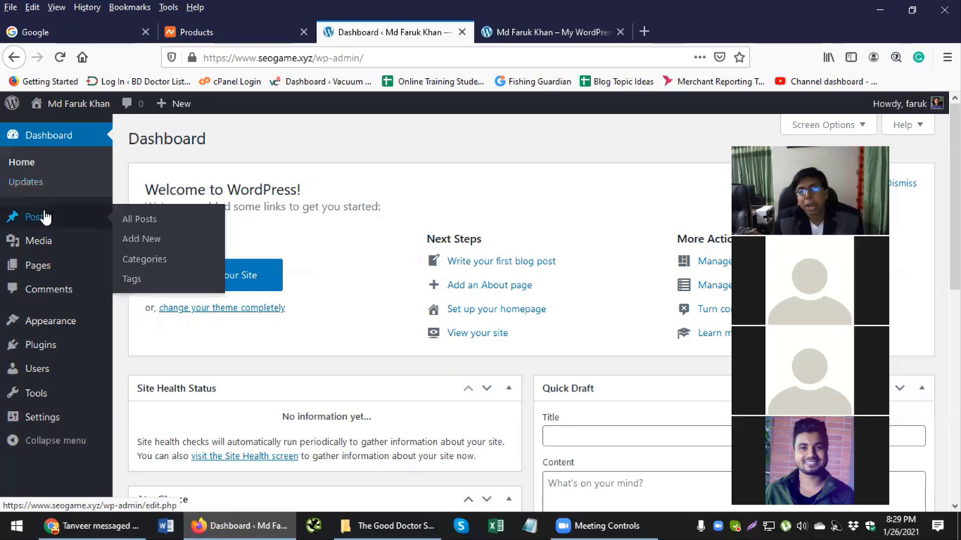
pyautogui.click(523, 34)
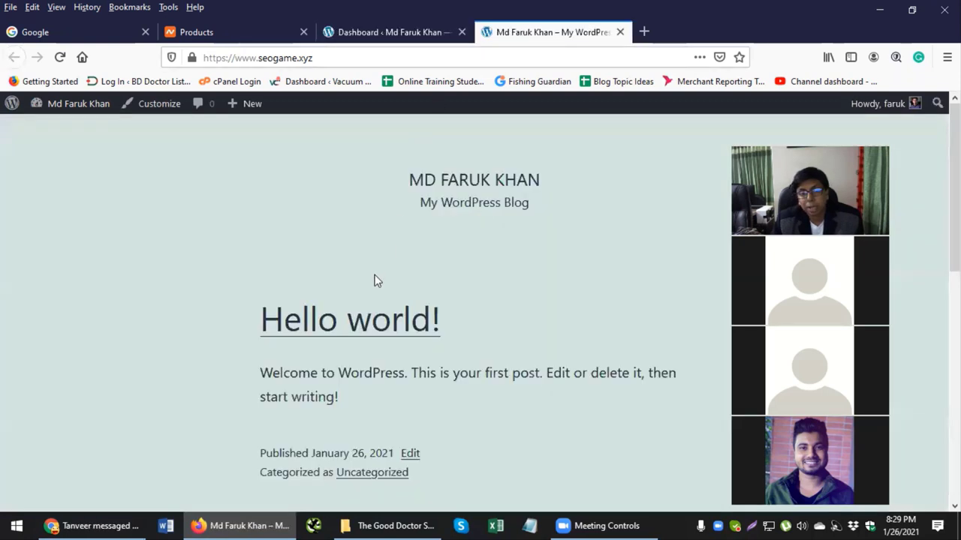
pyautogui.scroll(-1, 368, 263)
pyautogui.click(362, 255)
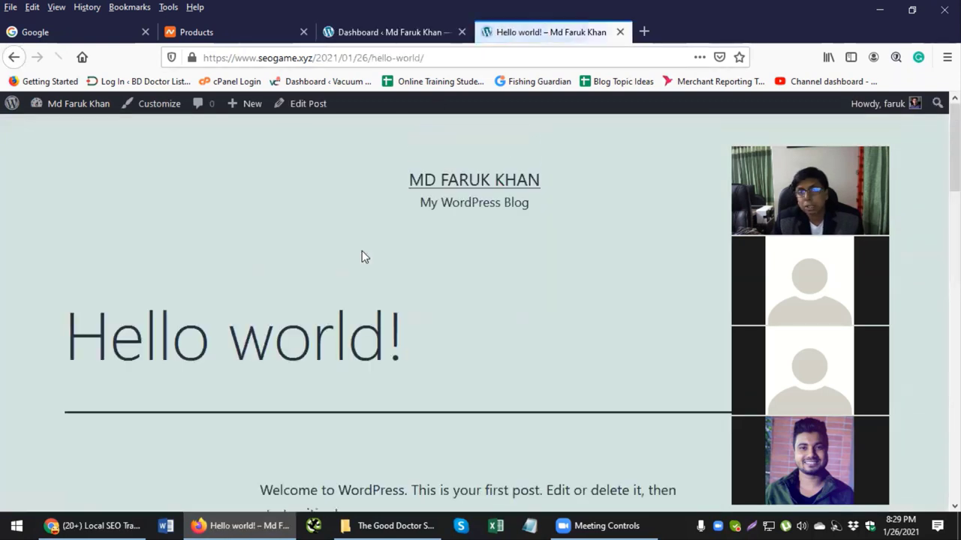
pyautogui.scroll(-3, 338, 248)
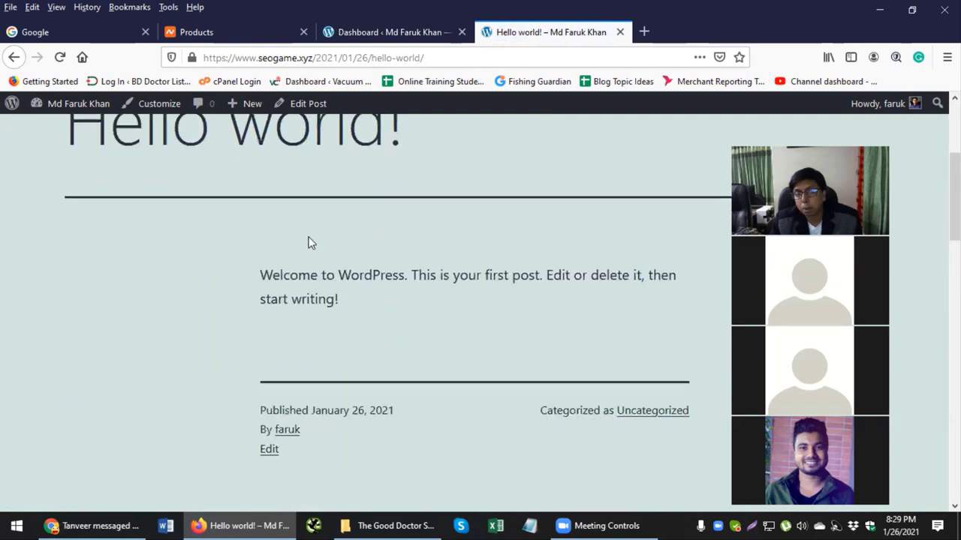
pyautogui.scroll(3, 302, 205)
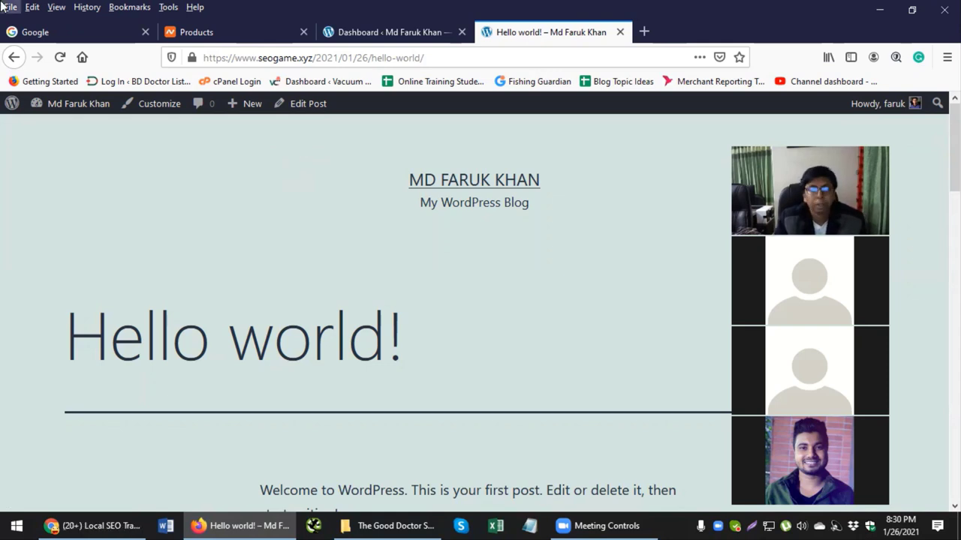
# Step: Trash the Hello world! post from Posts > All Posts, then view its old page tab
pyautogui.click(368, 28)
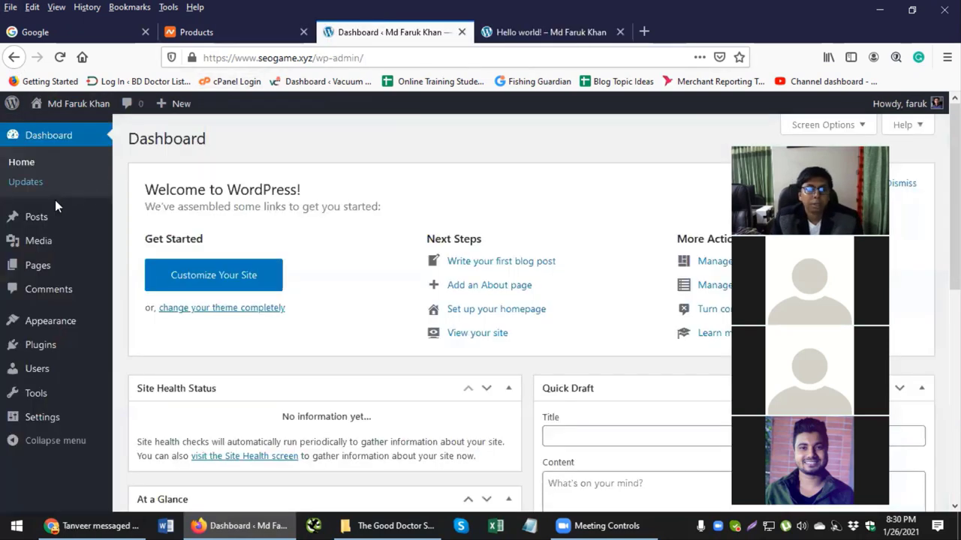
pyautogui.moveTo(37, 216)
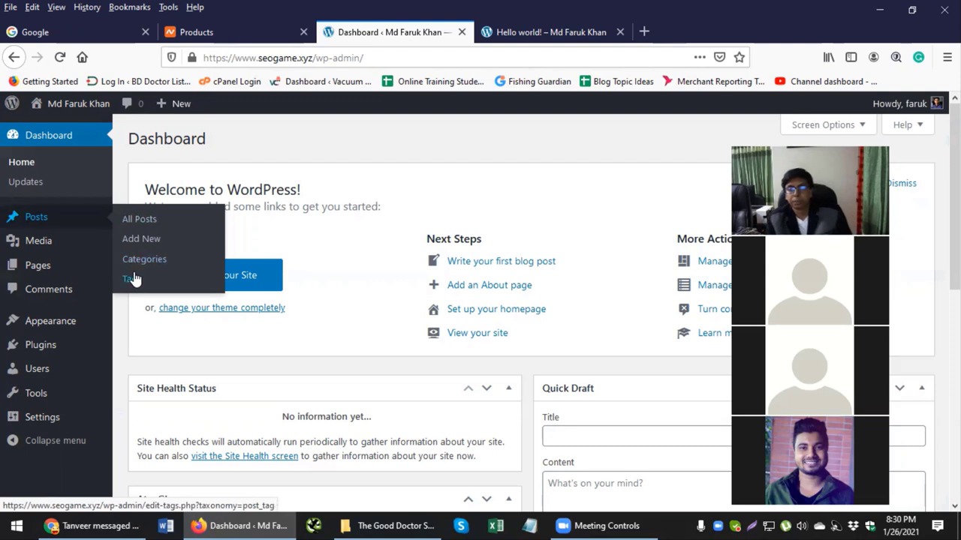
pyautogui.click(136, 219)
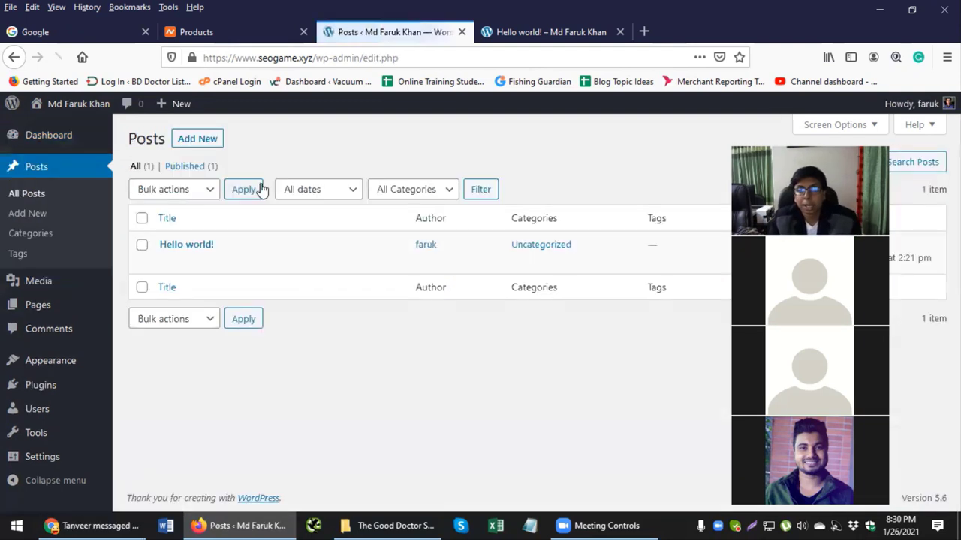
pyautogui.click(529, 34)
pyautogui.scroll(-3, 278, 318)
pyautogui.scroll(2, 282, 326)
pyautogui.click(390, 33)
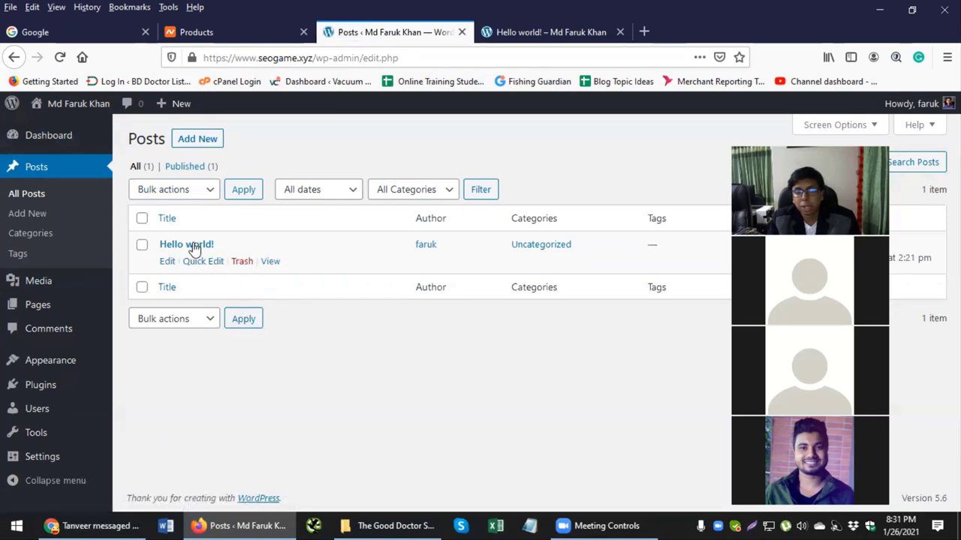
pyautogui.click(242, 263)
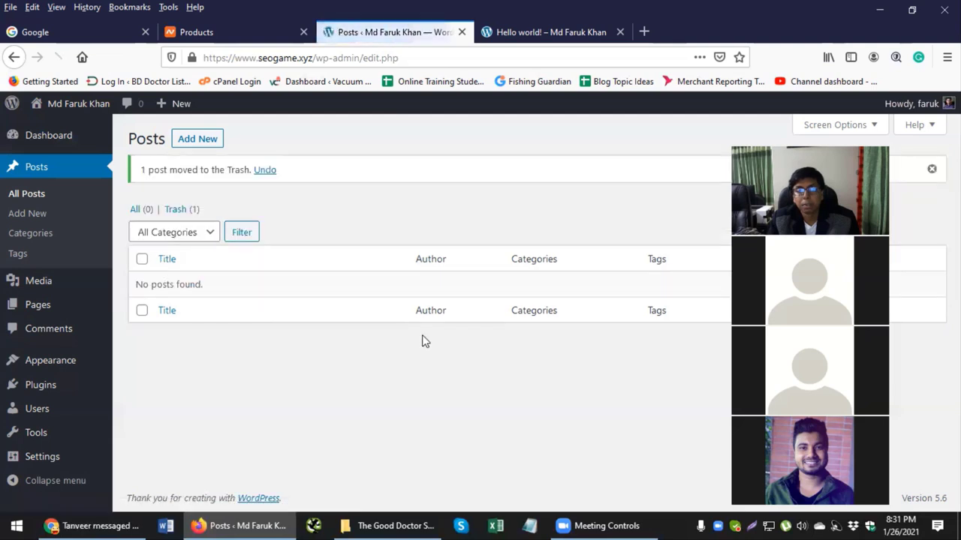
pyautogui.click(501, 32)
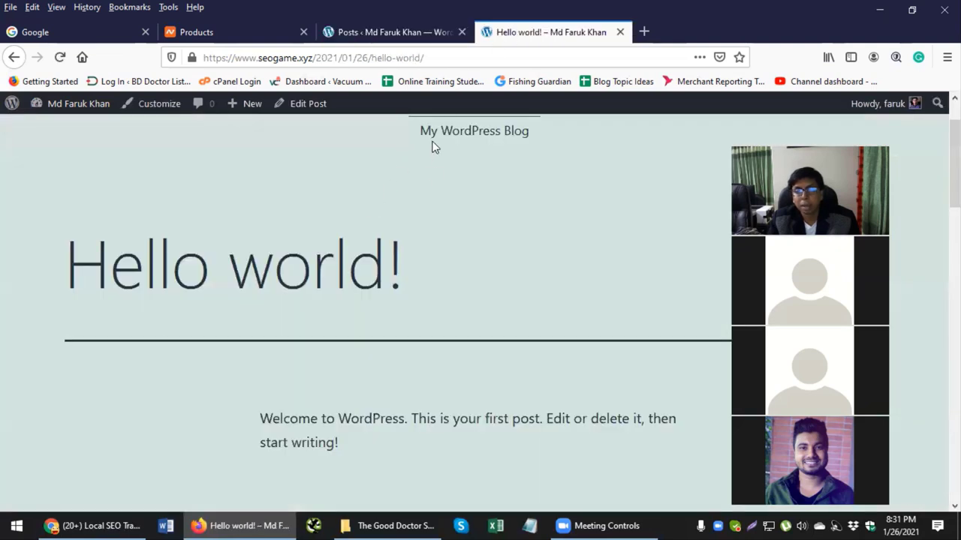
# Step: Reload the homepage to confirm it shows Nothing here, then return to the Posts admin tab
pyautogui.scroll(2, 431, 144)
pyautogui.click(444, 180)
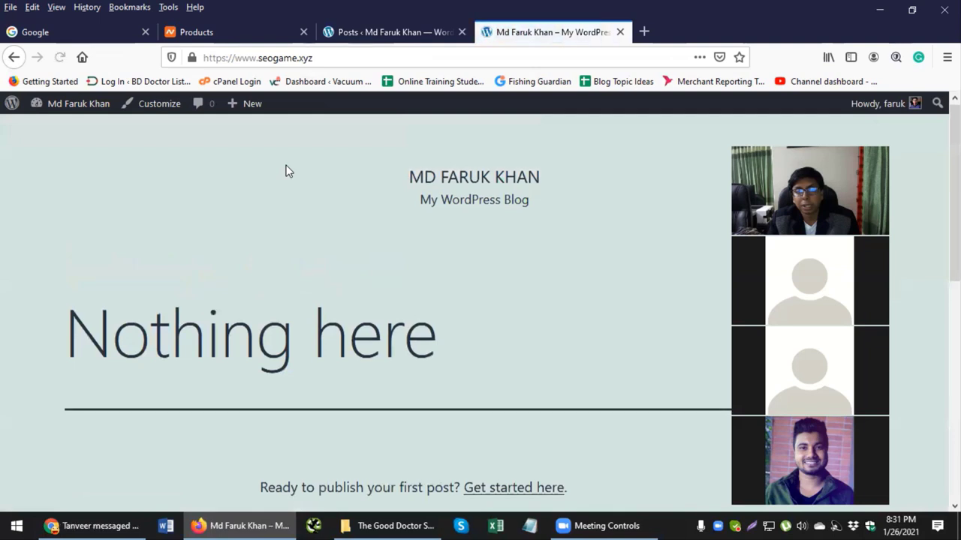
pyautogui.scroll(-5, 285, 172)
pyautogui.scroll(3, 292, 193)
pyautogui.moveTo(136, 198); pyautogui.dragTo(312, 197)
pyautogui.click(485, 208)
pyautogui.scroll(2, 484, 201)
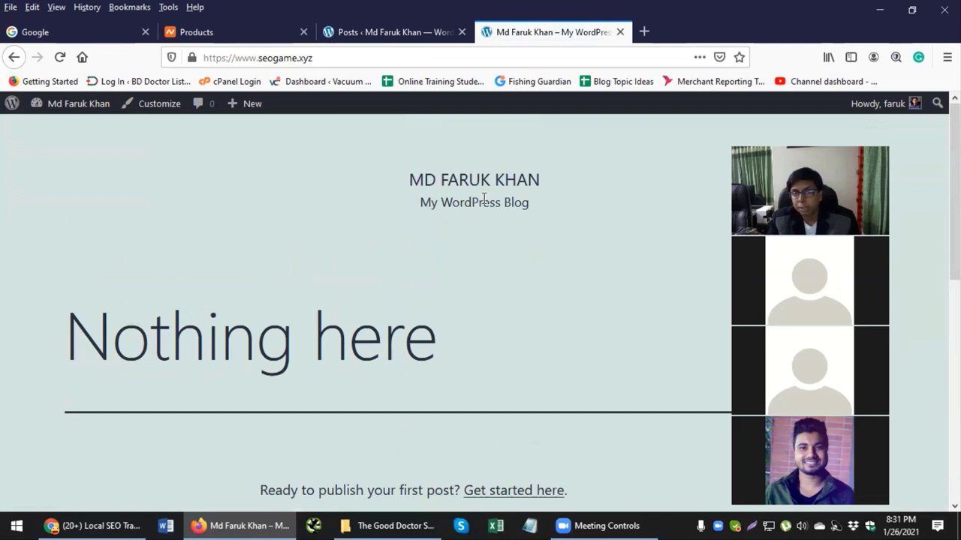
pyautogui.click(423, 34)
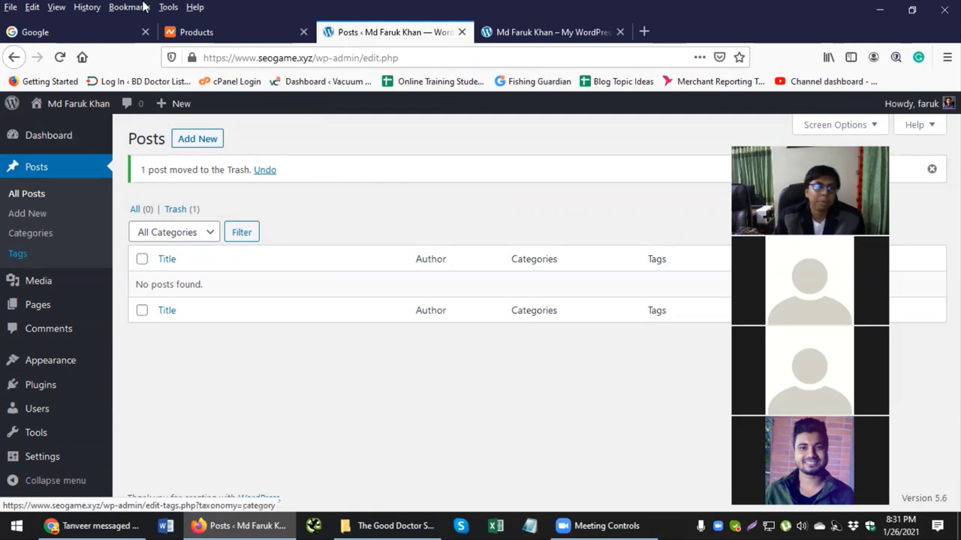
# Step: Open Posts > Categories and reveal the actions on the Uncategorized row
pyautogui.click(34, 239)
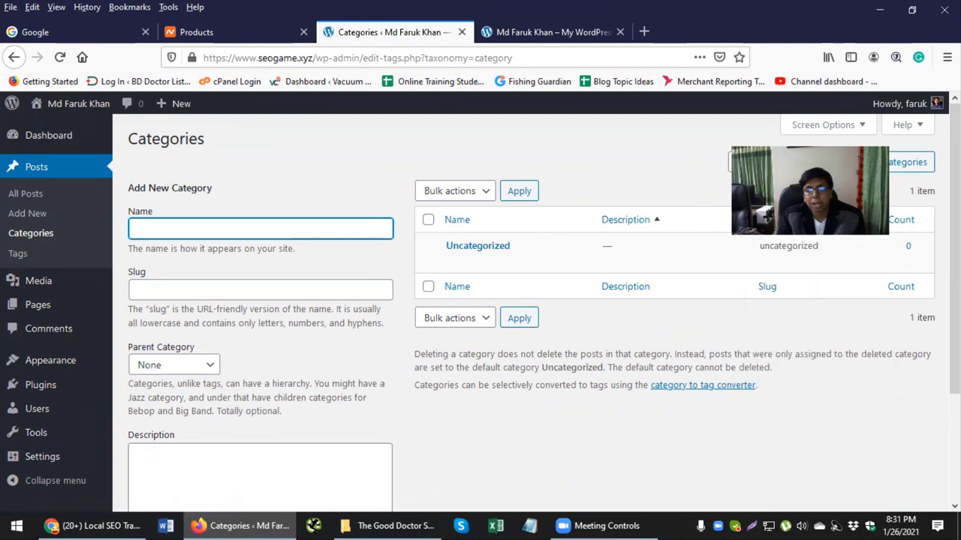
pyautogui.moveTo(797, 234); pyautogui.dragTo(764, 158)
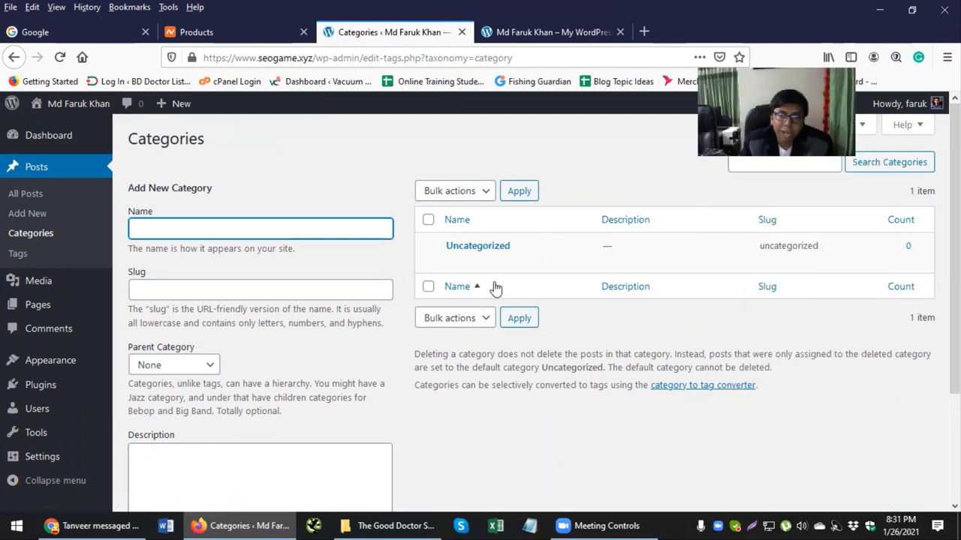
pyautogui.moveTo(497, 269)
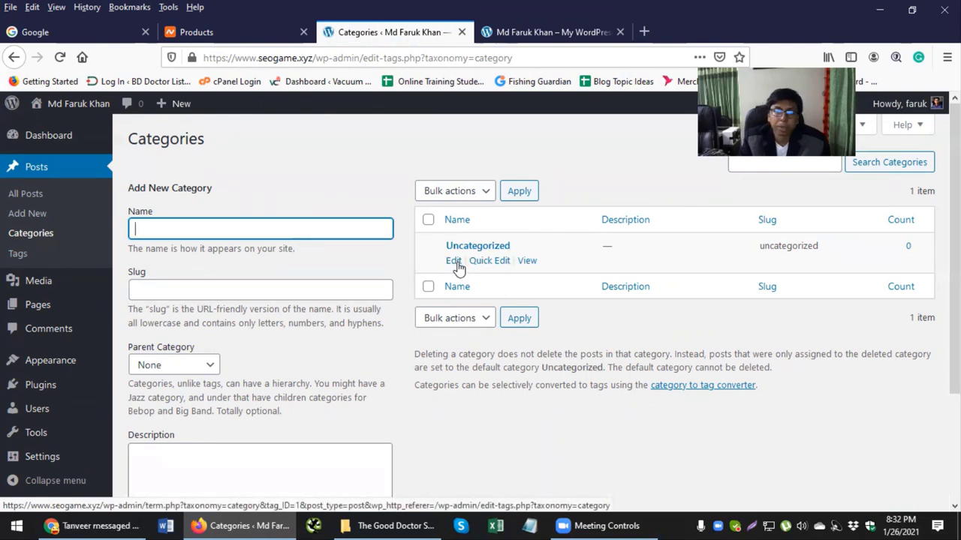
# Step: Rename the Uncategorized category to SEO with slug seo and save the update
pyautogui.click(451, 262)
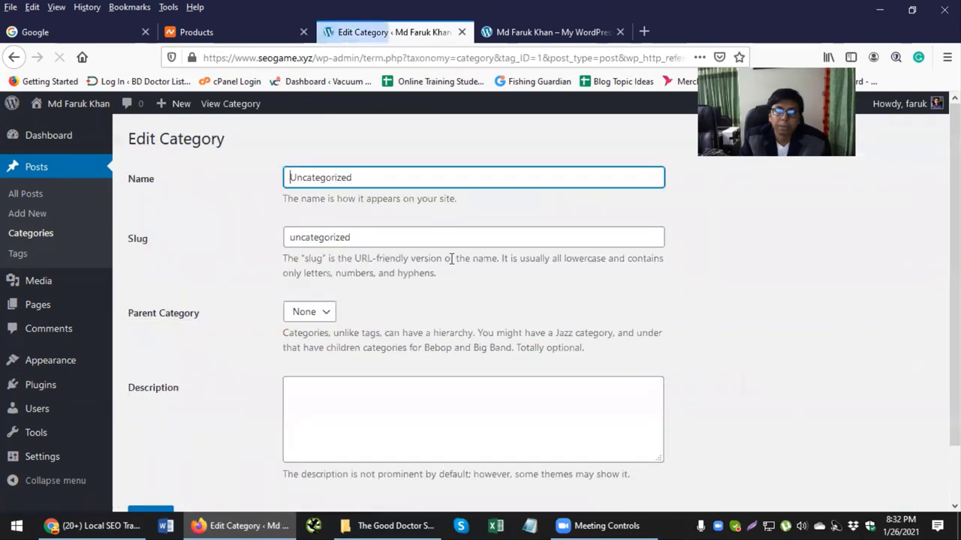
pyautogui.doubleClick(359, 179)
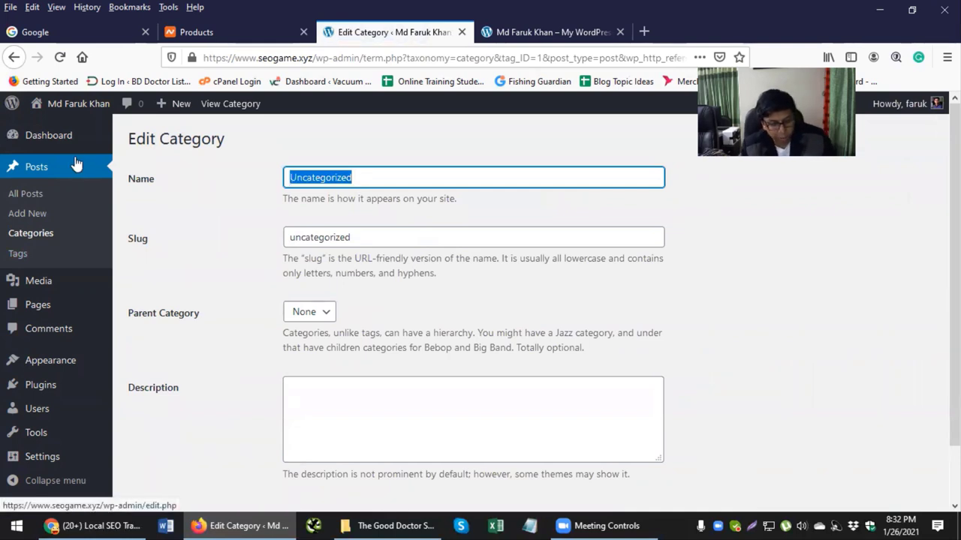
pyautogui.write('Loca')
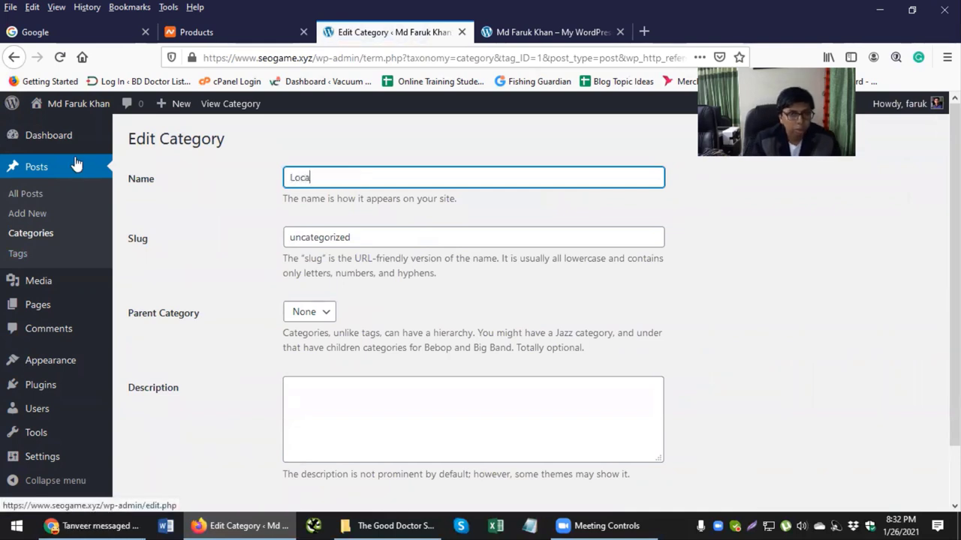
pyautogui.press('BackSpace')
pyautogui.press('BackSpace')
pyautogui.press('BackSpace')
pyautogui.press('BackSpace')
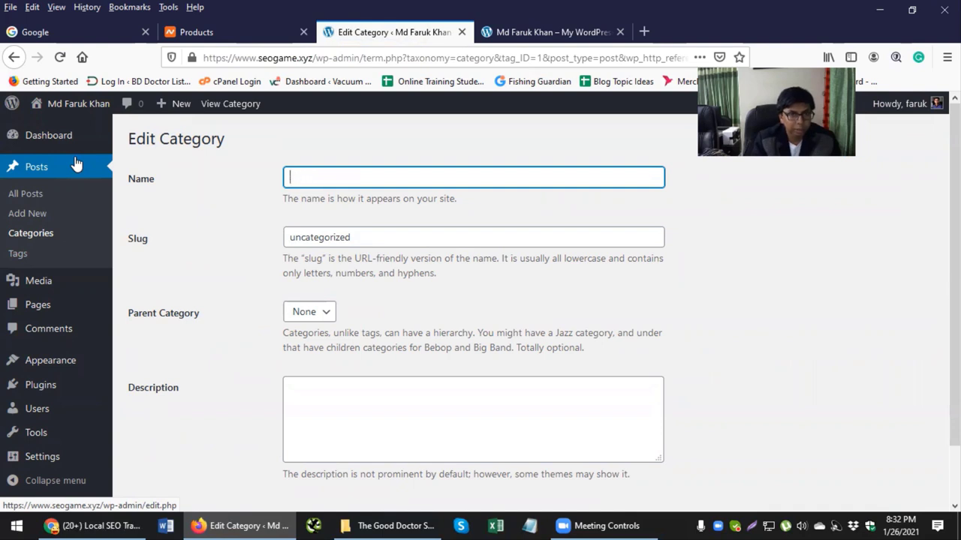
pyautogui.write('SEO')
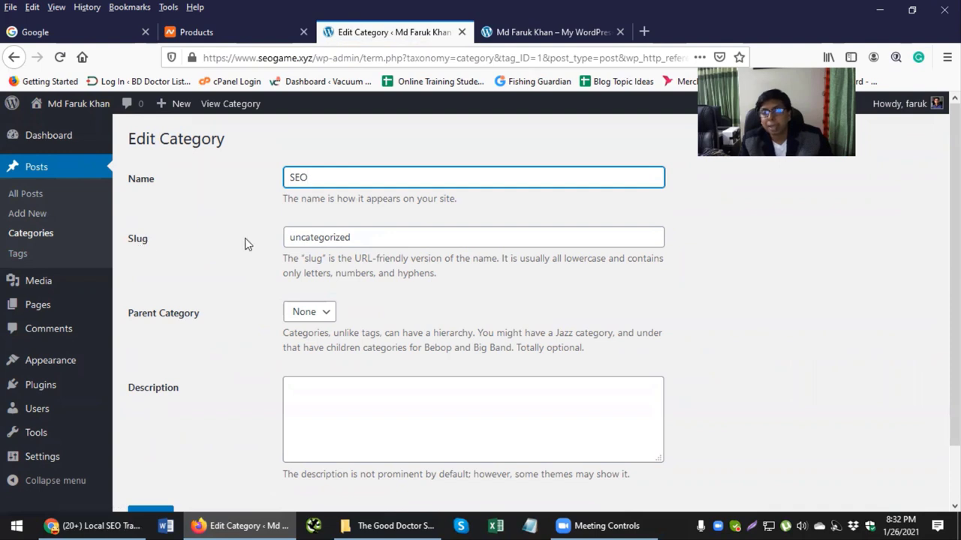
pyautogui.moveTo(366, 238); pyautogui.dragTo(193, 227)
pyautogui.write('seo')
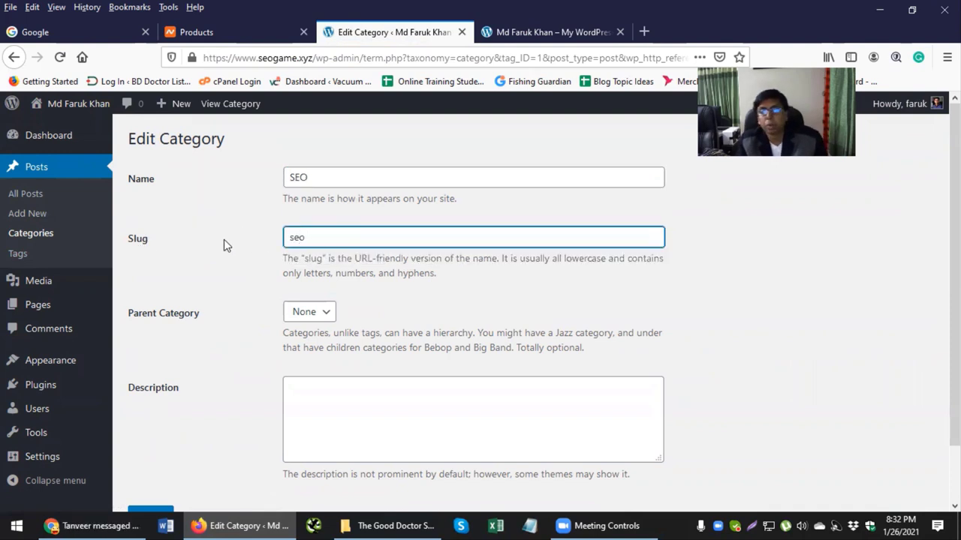
pyautogui.click(216, 236)
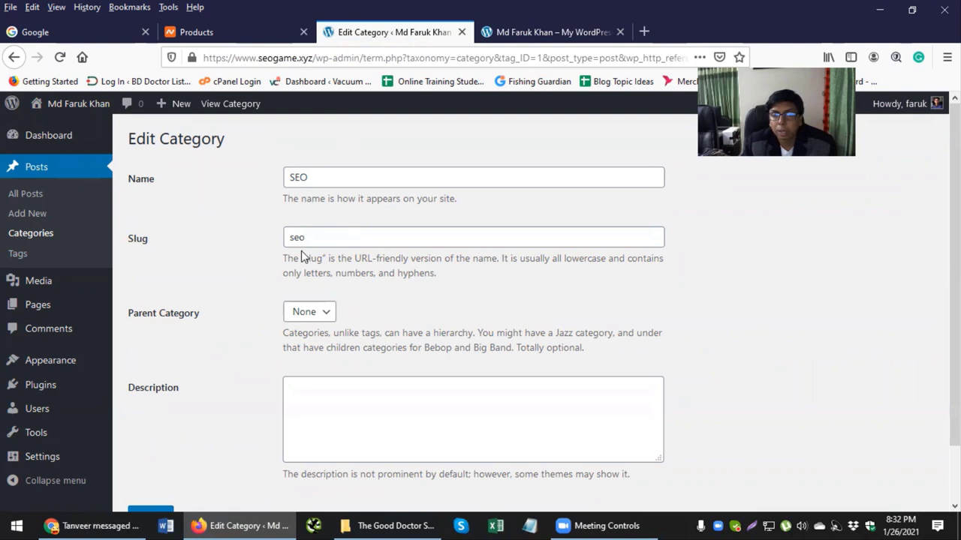
pyautogui.scroll(-2, 285, 271)
pyautogui.click(161, 453)
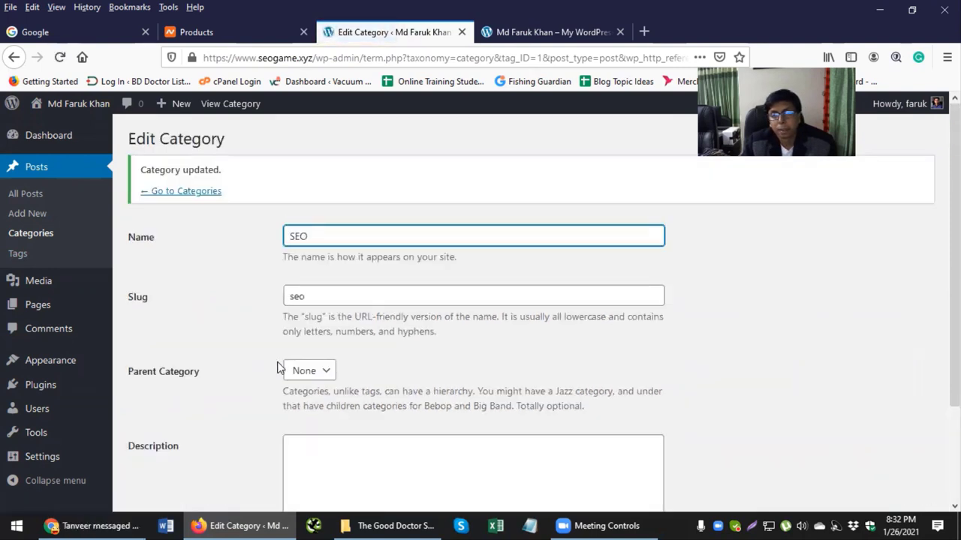
# Step: Add a Facebook Marketing post category from the Categories screen
pyautogui.click(174, 197)
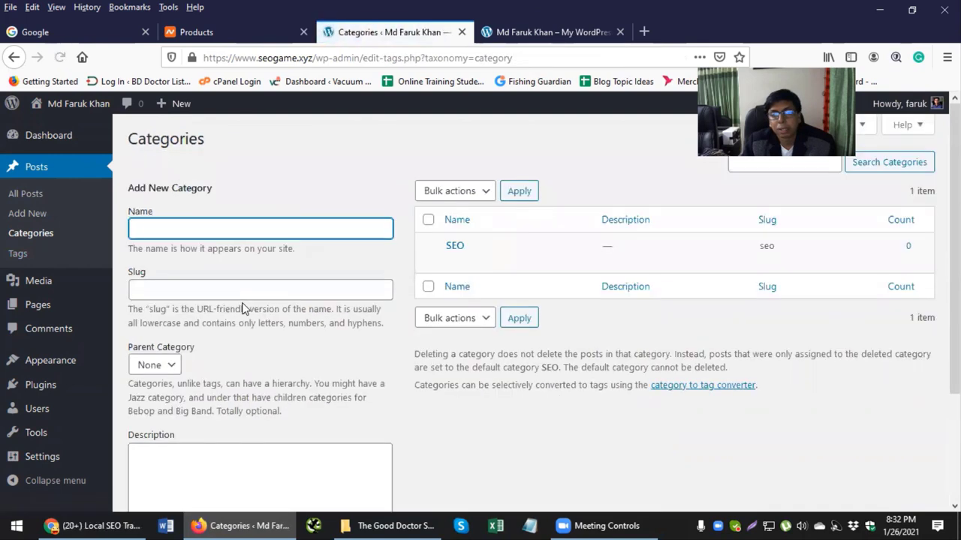
pyautogui.moveTo(455, 257)
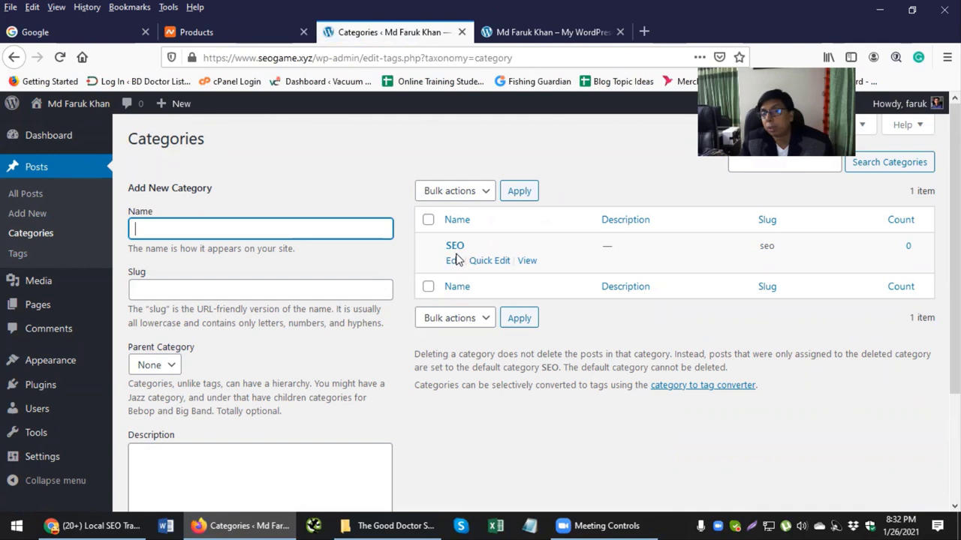
pyautogui.click(152, 228)
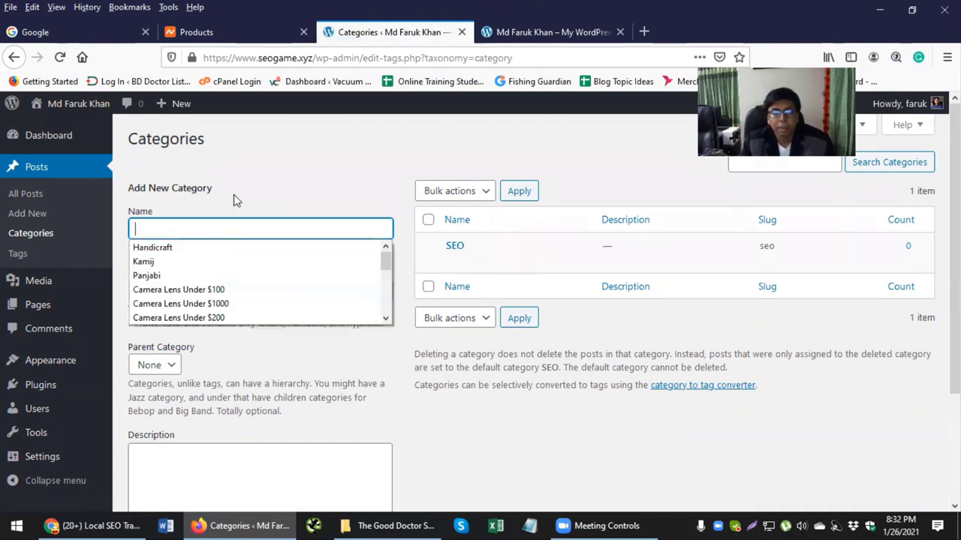
pyautogui.write('Fa')
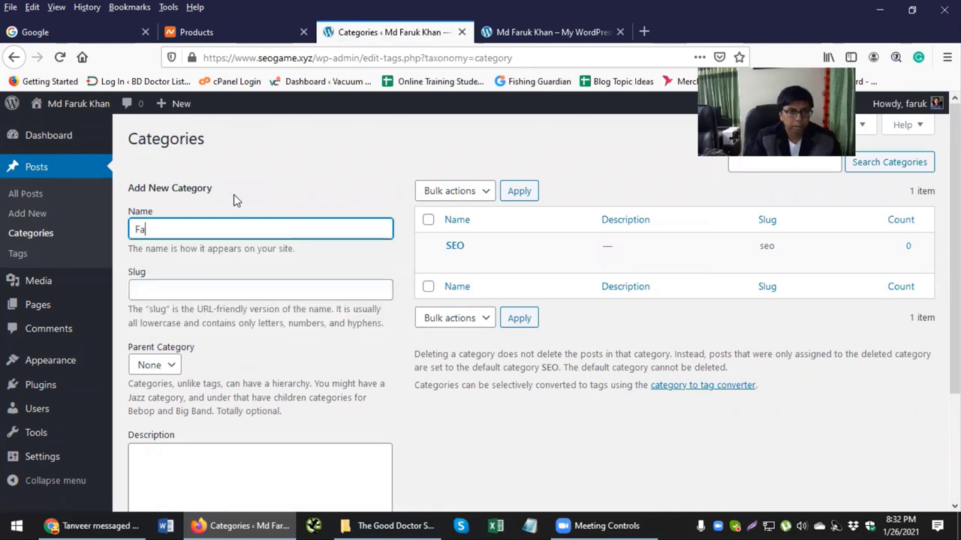
pyautogui.write('cebook Marketing')
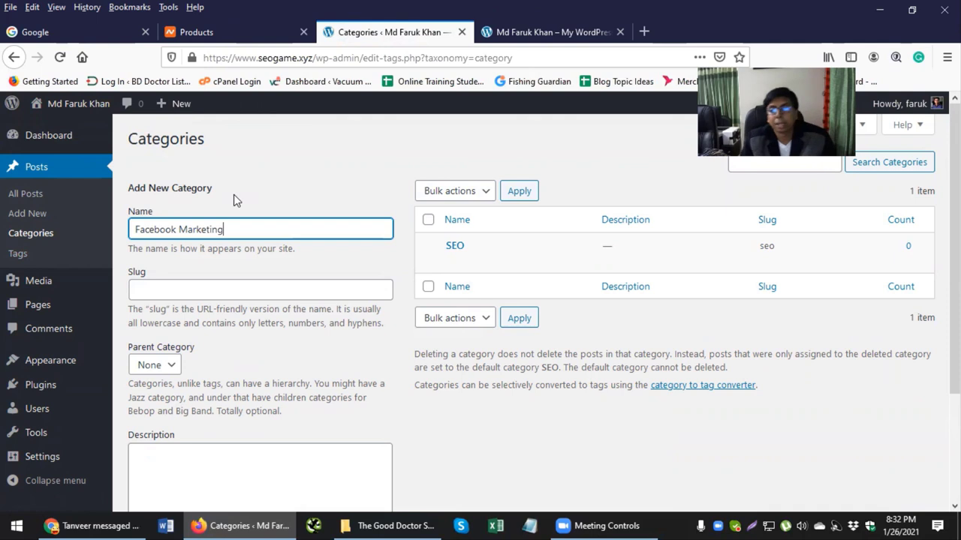
pyautogui.click(240, 194)
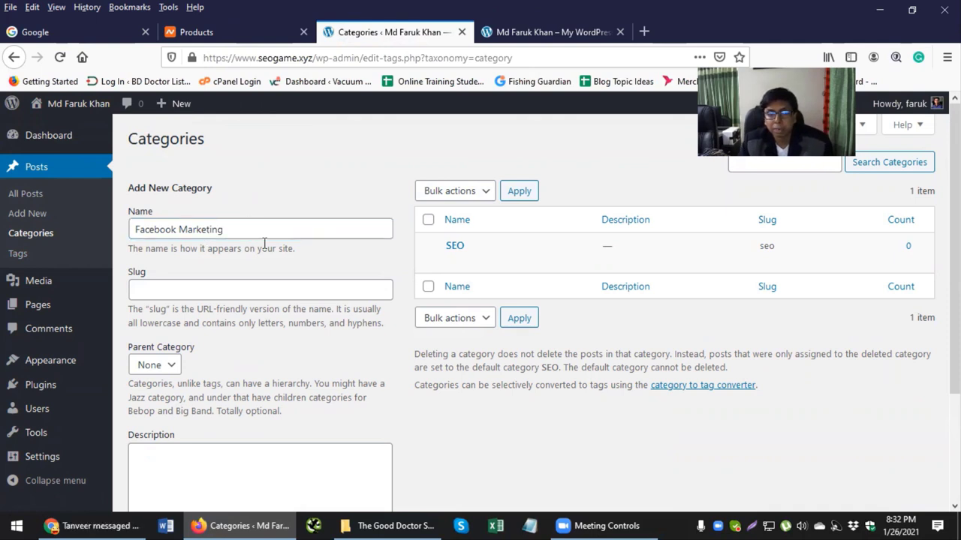
pyautogui.scroll(-3, 150, 315)
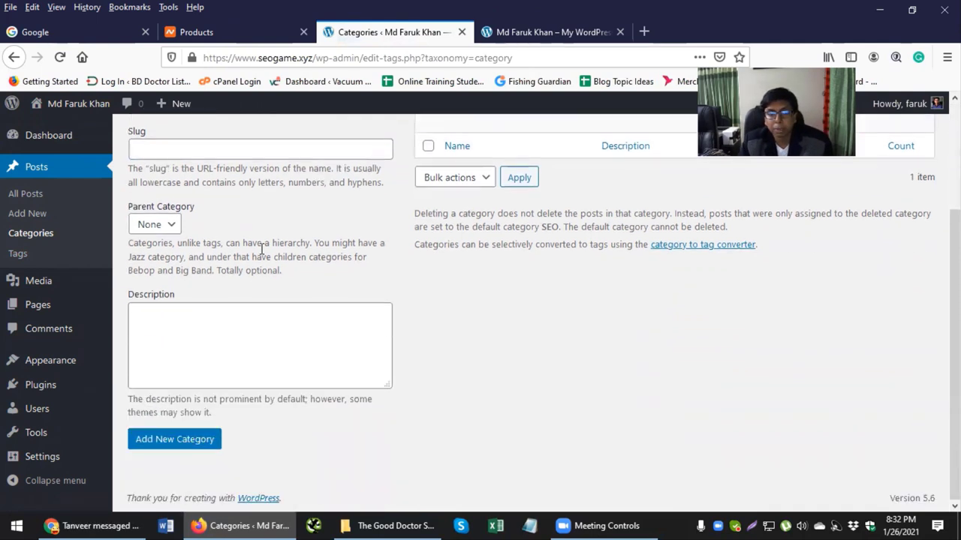
pyautogui.click(172, 448)
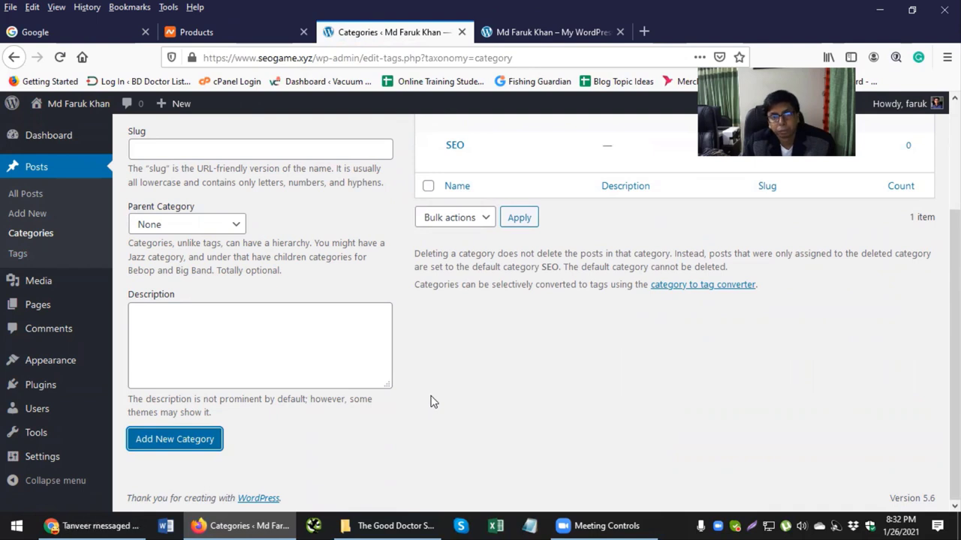
# Step: Add a second post category named YouTube Marketing
pyautogui.scroll(2, 428, 400)
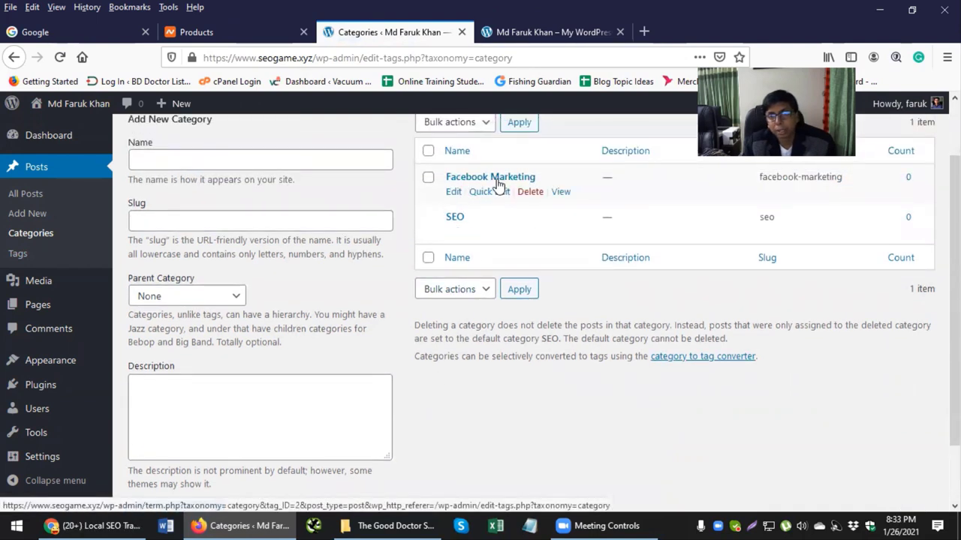
pyautogui.click(283, 161)
pyautogui.write('YouTube ')
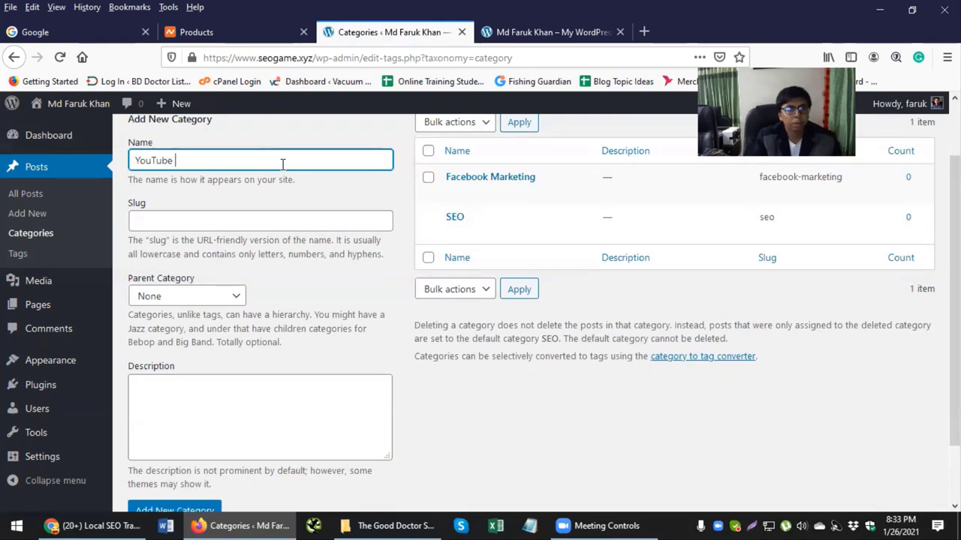
pyautogui.write('Marketing')
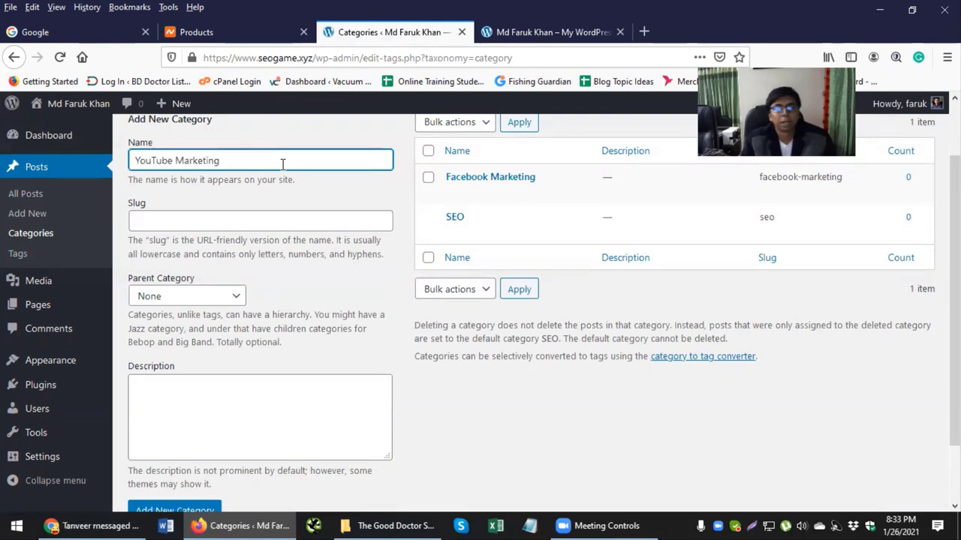
pyautogui.scroll(-2, 177, 398)
pyautogui.click(163, 440)
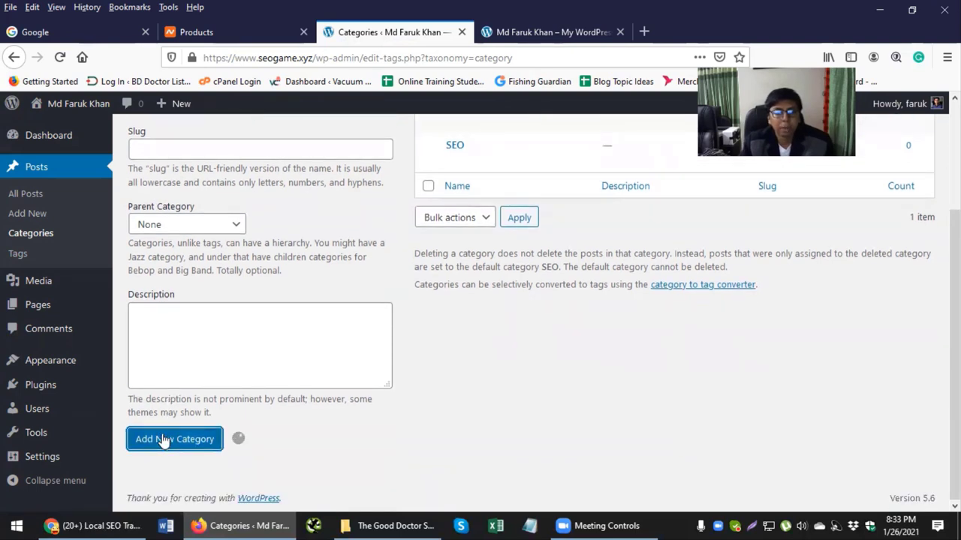
pyautogui.scroll(2, 389, 412)
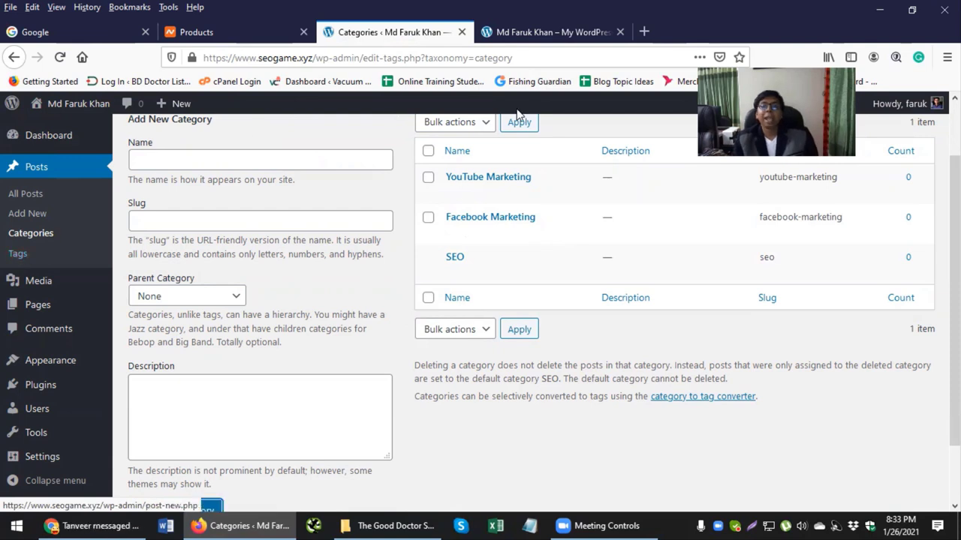
pyautogui.moveTo(525, 187)
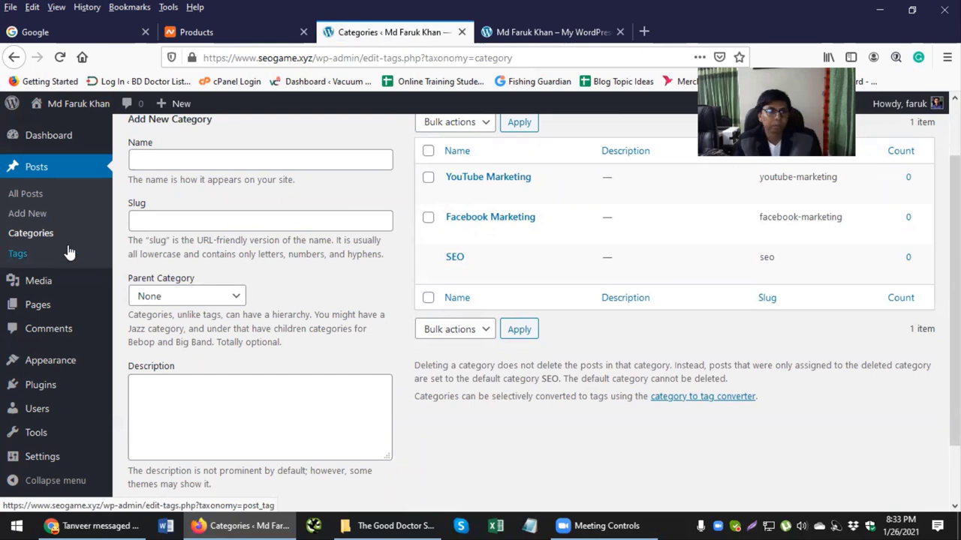
pyautogui.scroll(-2, 73, 243)
pyautogui.moveTo(43, 290)
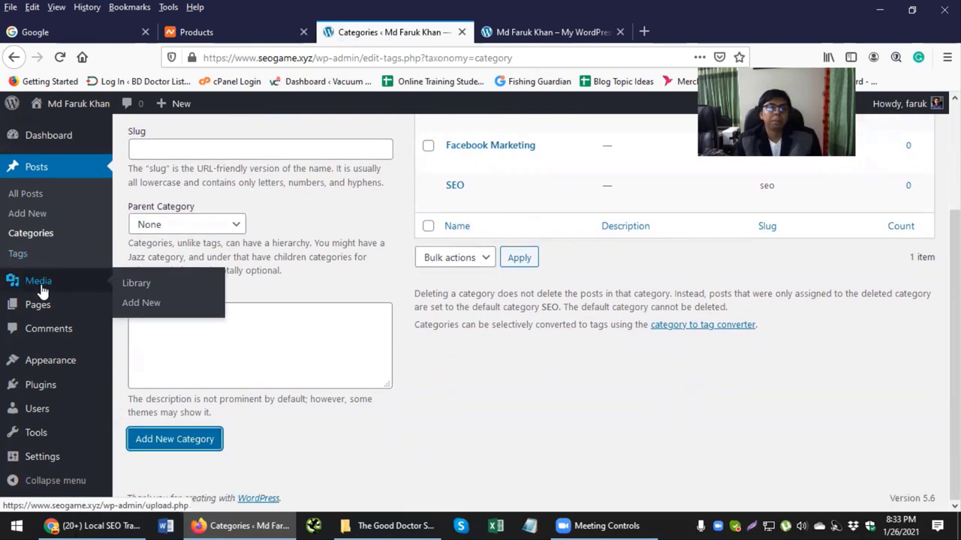
pyautogui.scroll(2, 43, 291)
# Step: Glance at the Media Library, then show the Pages list with Privacy Policy and Sample Page
pyautogui.click(38, 282)
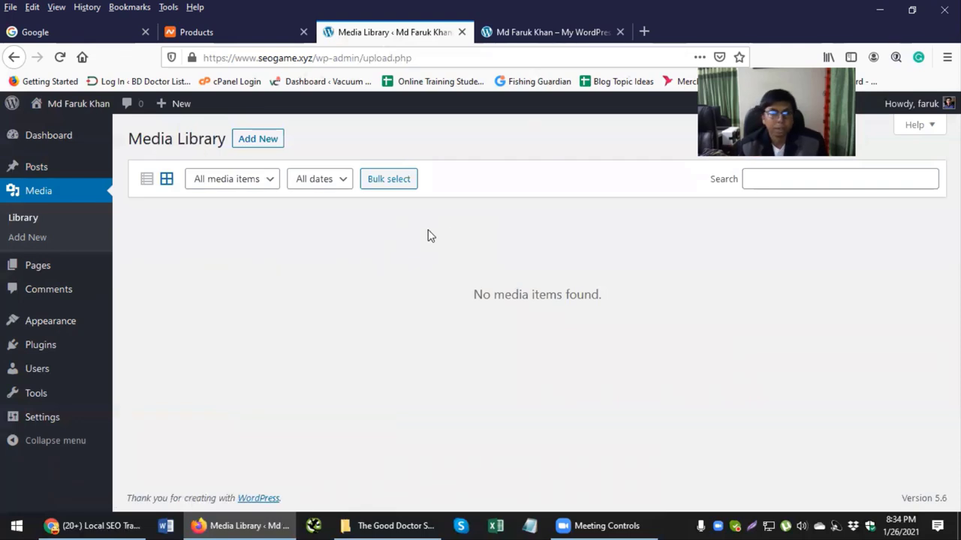
pyautogui.click(33, 267)
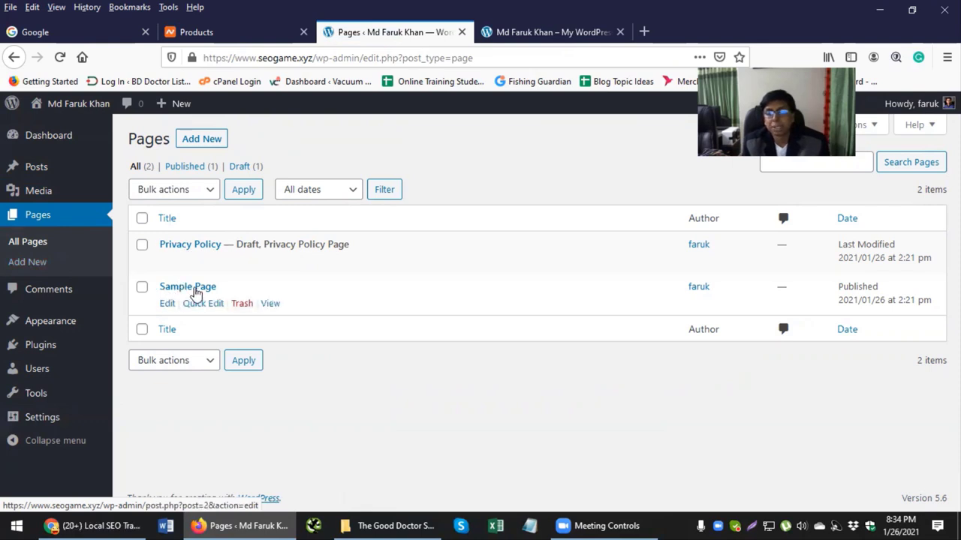
# Step: Trash Sample Page and open the Privacy Policy draft in the block editor
pyautogui.click(242, 304)
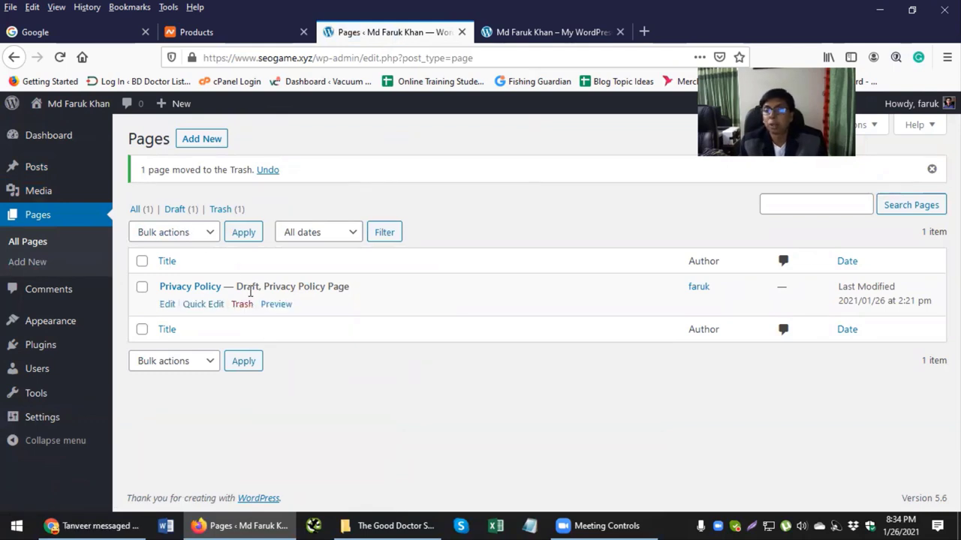
pyautogui.click(166, 303)
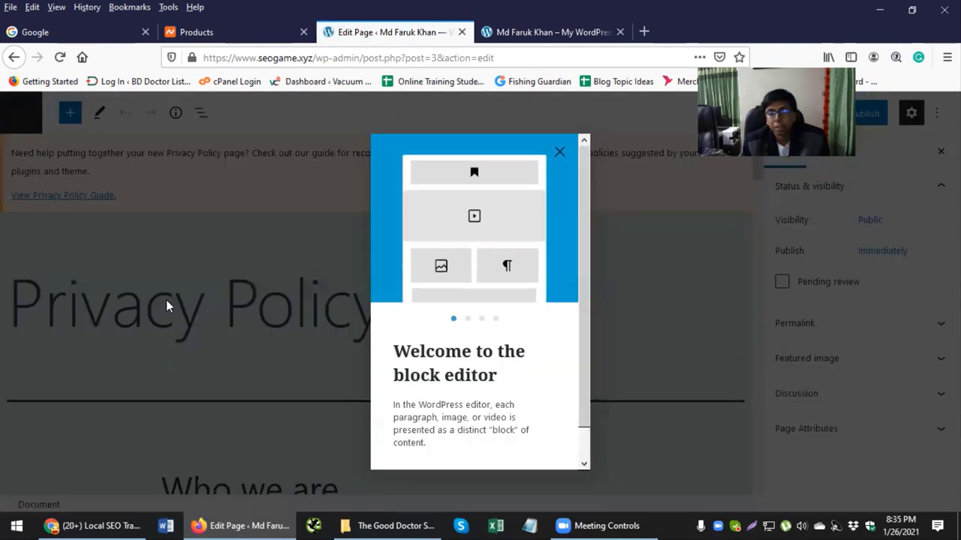
# Step: Publish the Privacy Policy page and return to the Pages list
pyautogui.click(560, 152)
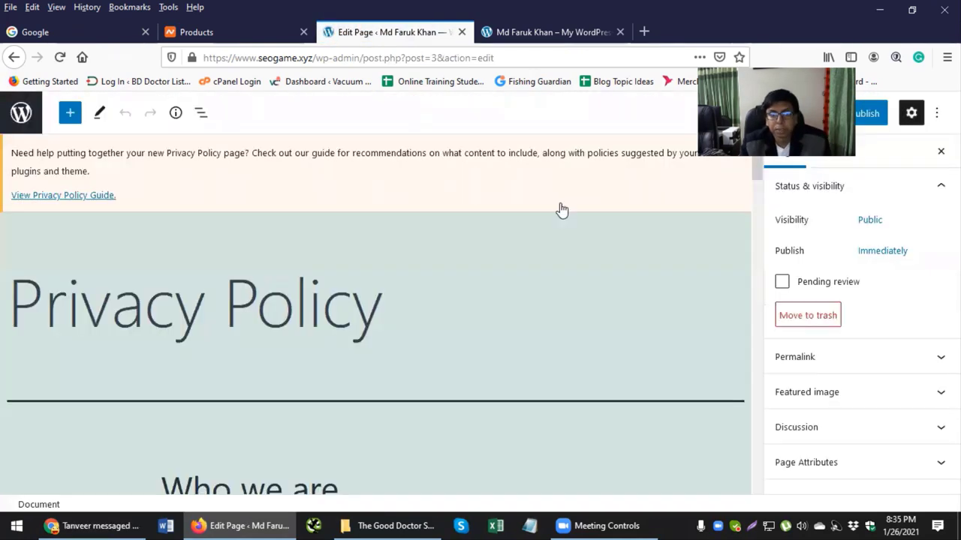
pyautogui.scroll(-4, 511, 272)
pyautogui.scroll(4, 509, 275)
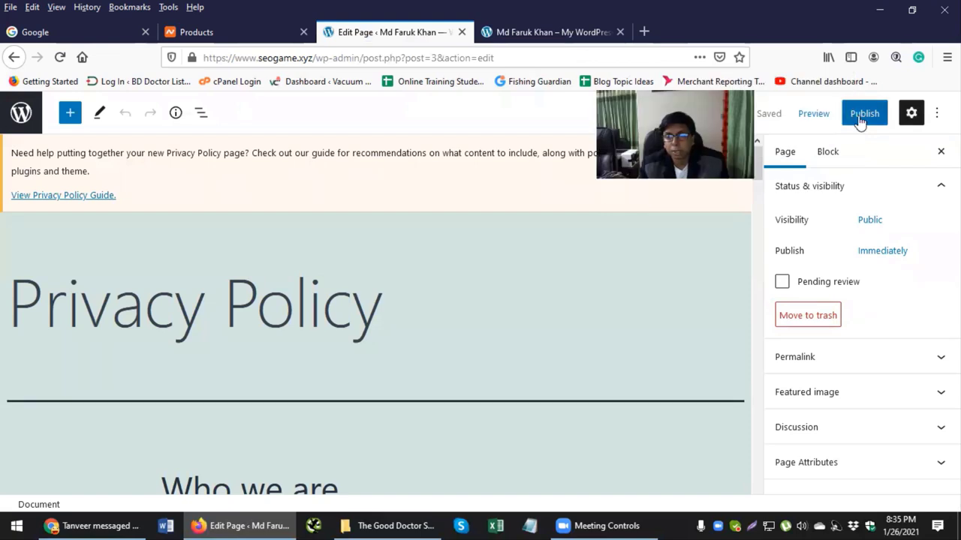
pyautogui.scroll(-4, 607, 365)
pyautogui.scroll(4, 705, 288)
pyautogui.scroll(-10, 669, 313)
pyautogui.scroll(3, 642, 308)
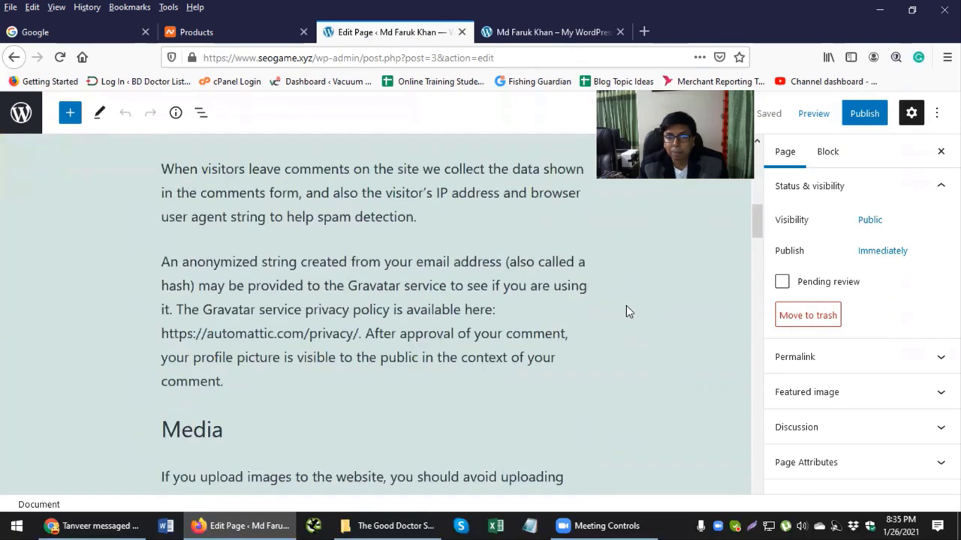
pyautogui.scroll(7, 625, 306)
pyautogui.click(862, 116)
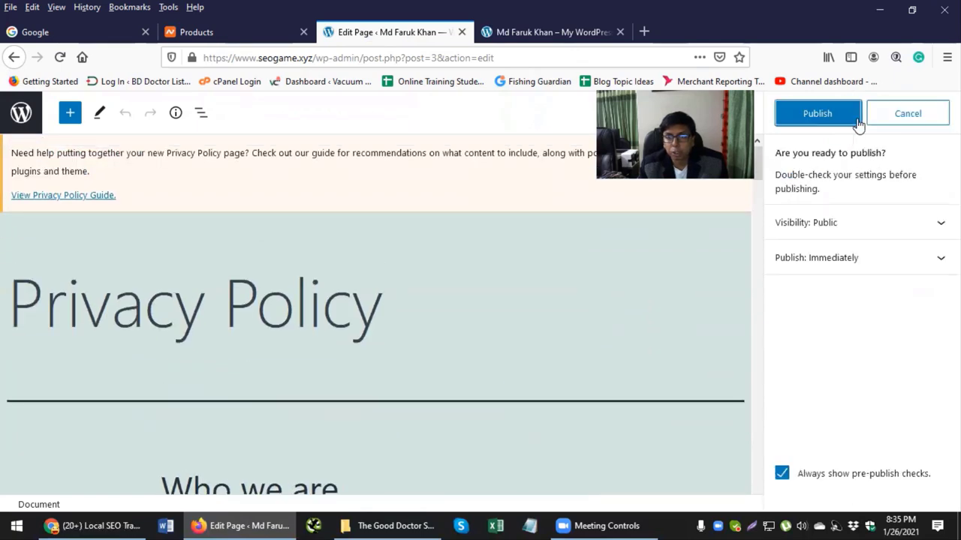
pyautogui.click(818, 116)
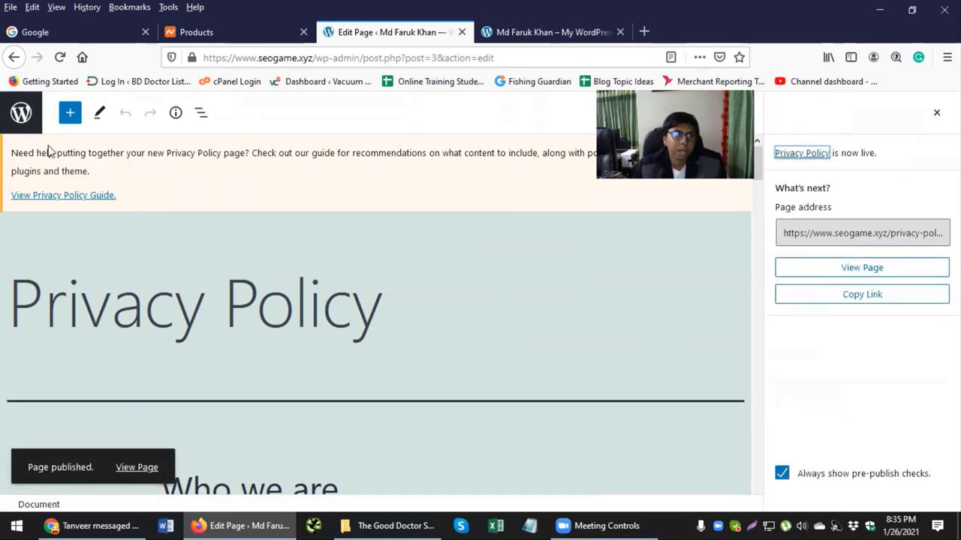
pyautogui.click(20, 120)
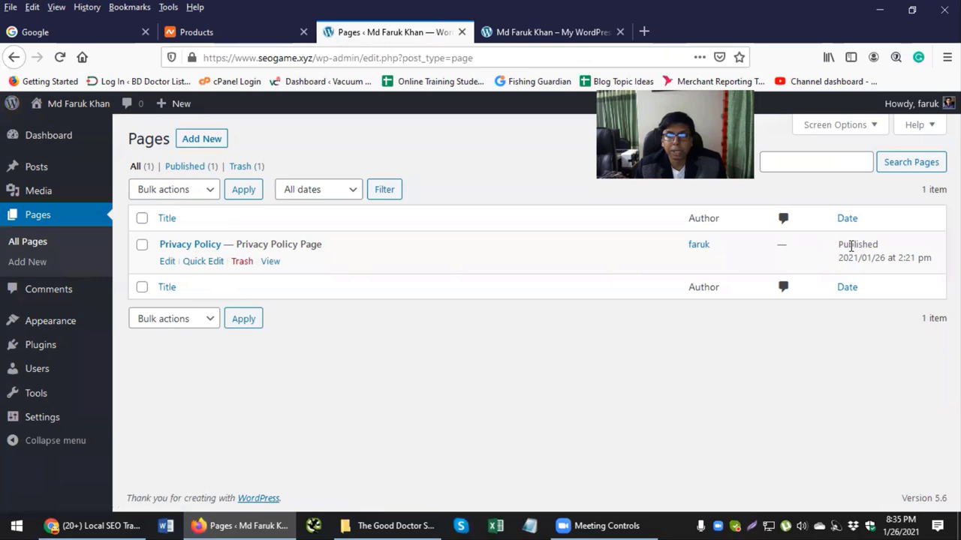
# Step: Clear a stray text selection and open a blank Notepad document
pyautogui.moveTo(863, 244); pyautogui.dragTo(839, 244)
pyautogui.click(429, 353)
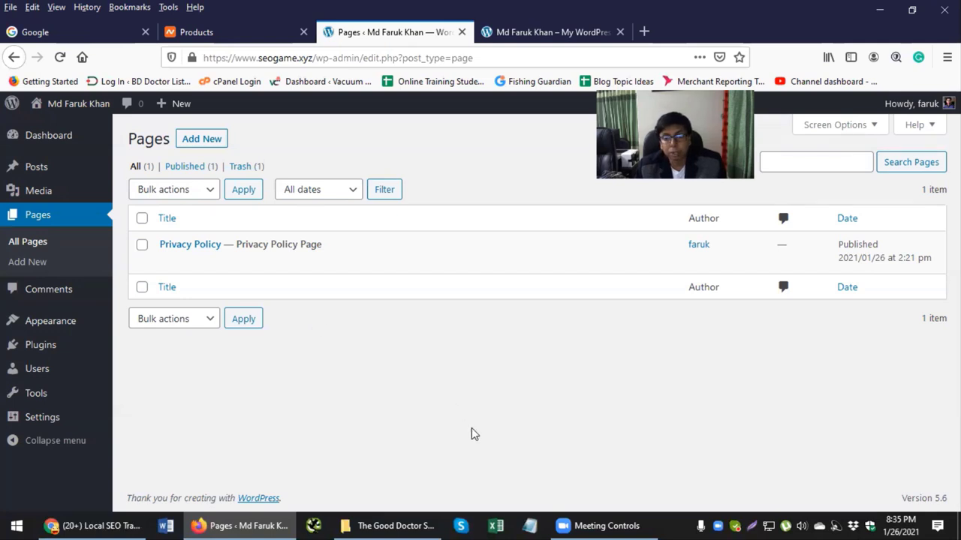
pyautogui.click(530, 525)
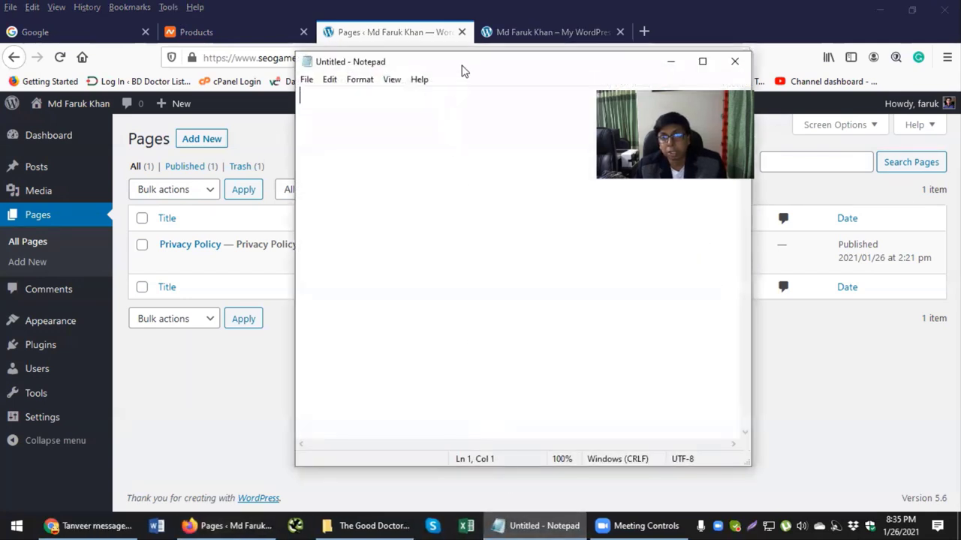
# Step: In Notepad, type the heading 'Primary or Main Menu' with 'Footer Menu' below it
pyautogui.moveTo(461, 69); pyautogui.dragTo(345, 127)
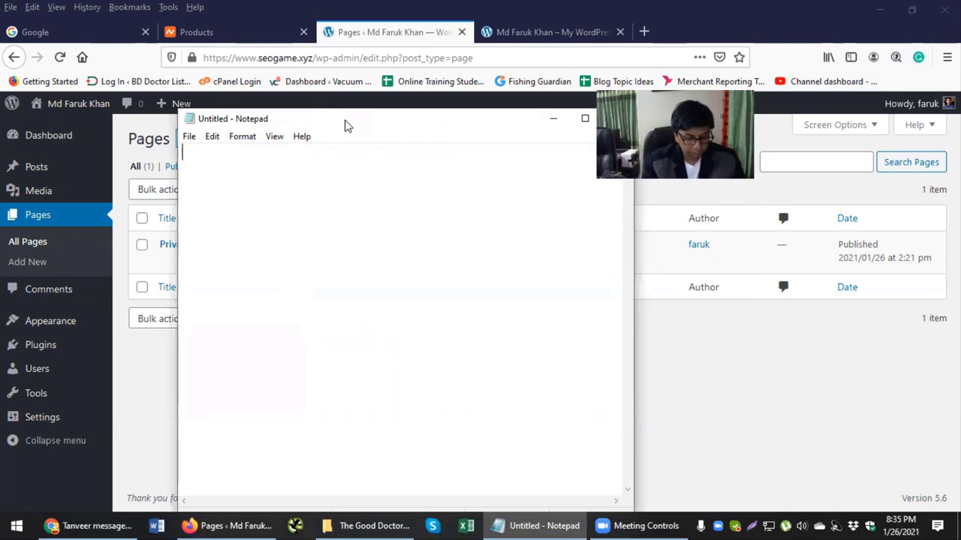
pyautogui.write('Primar')
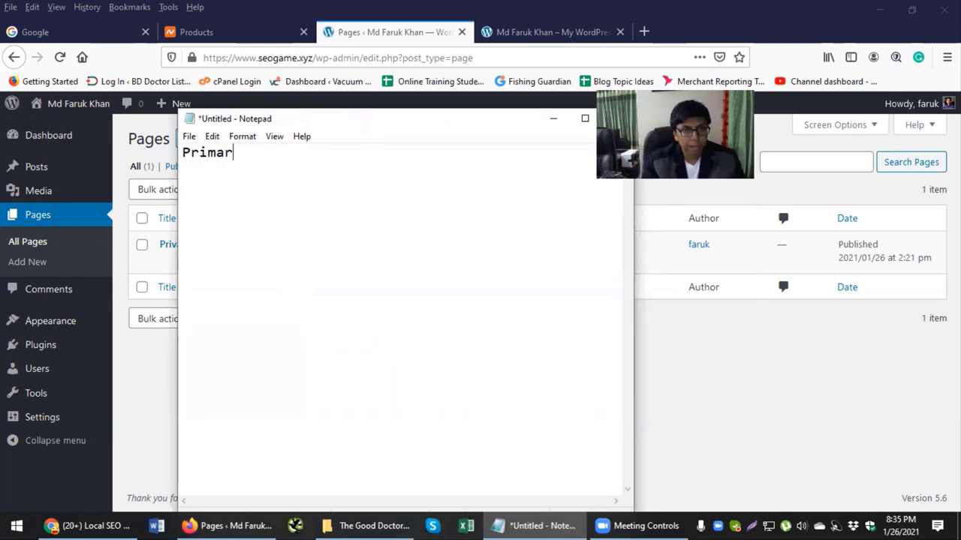
pyautogui.write('y or Main Menu')
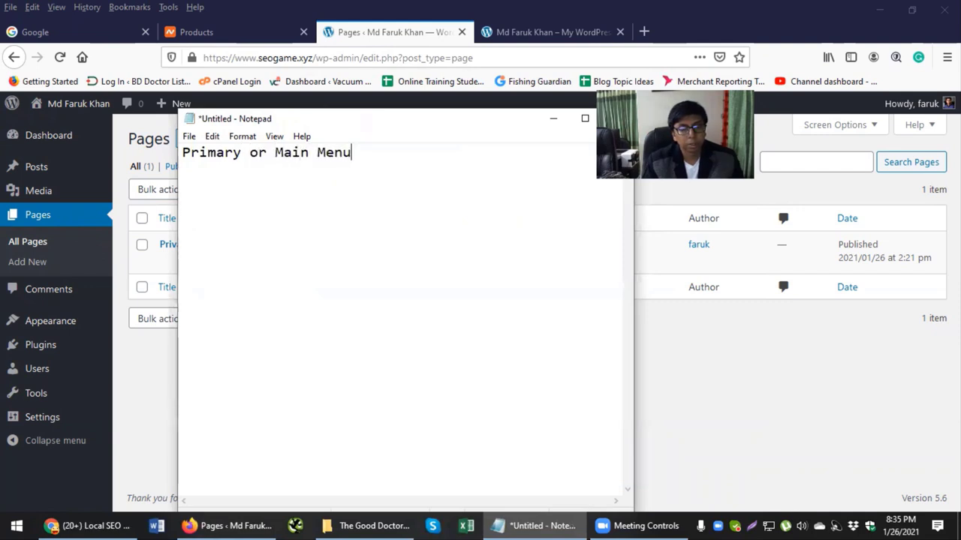
pyautogui.press('Return')
pyautogui.press('Return')
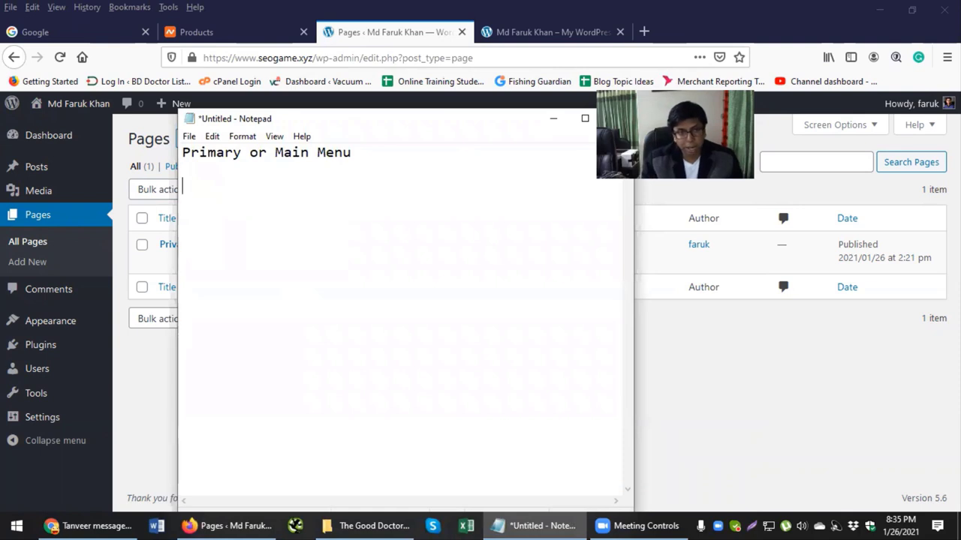
pyautogui.write('Fo')
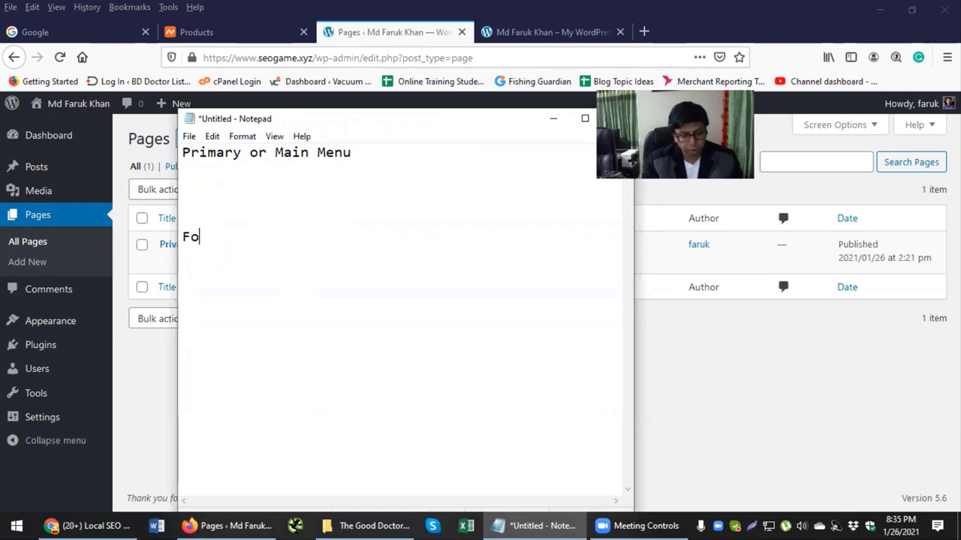
pyautogui.write('oter Menu')
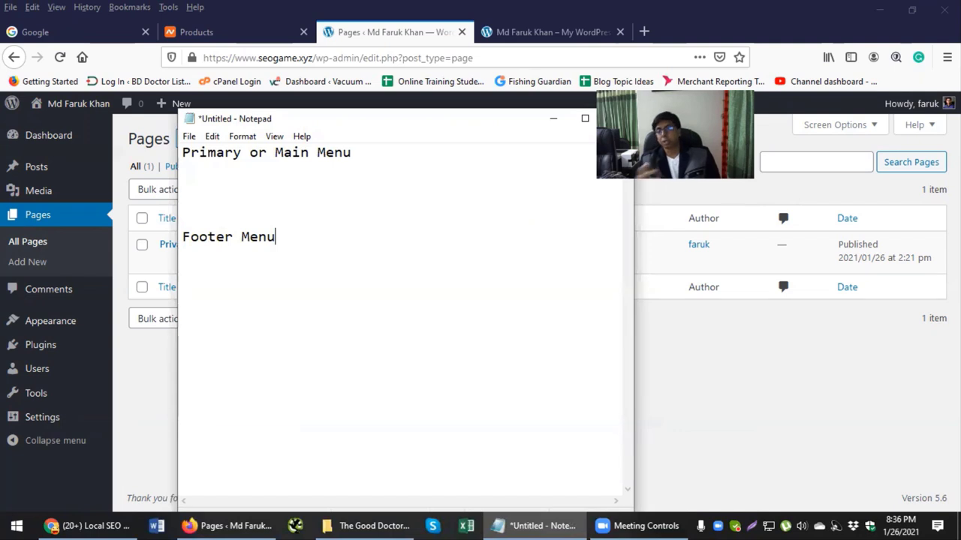
# Step: List Home, About and Services under the main menu heading
pyautogui.click(292, 194)
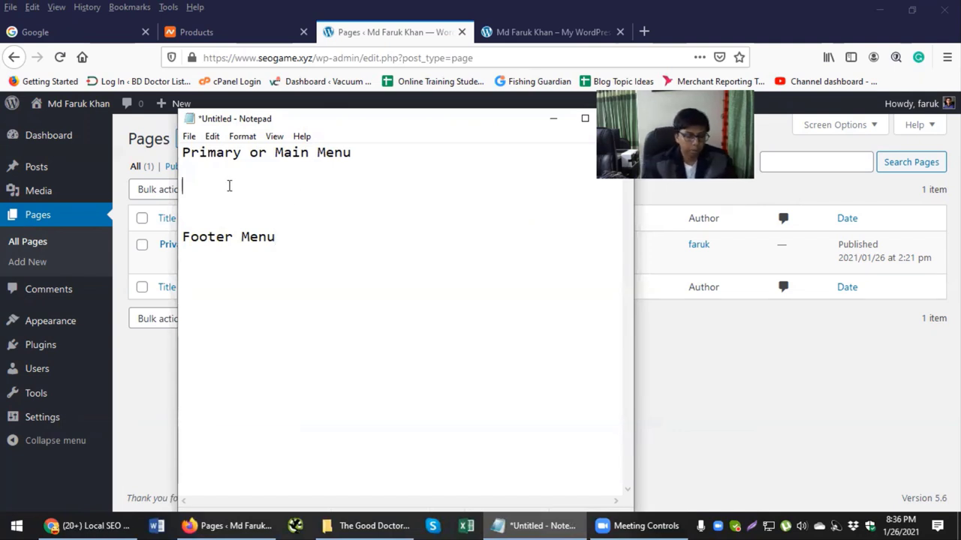
pyautogui.write('Home')
pyautogui.press('Return')
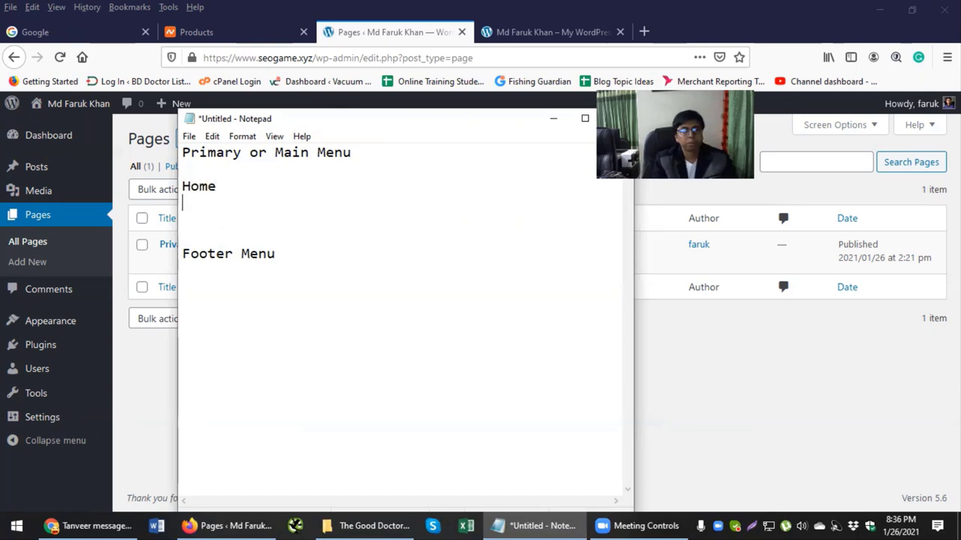
pyautogui.write('Aboo')
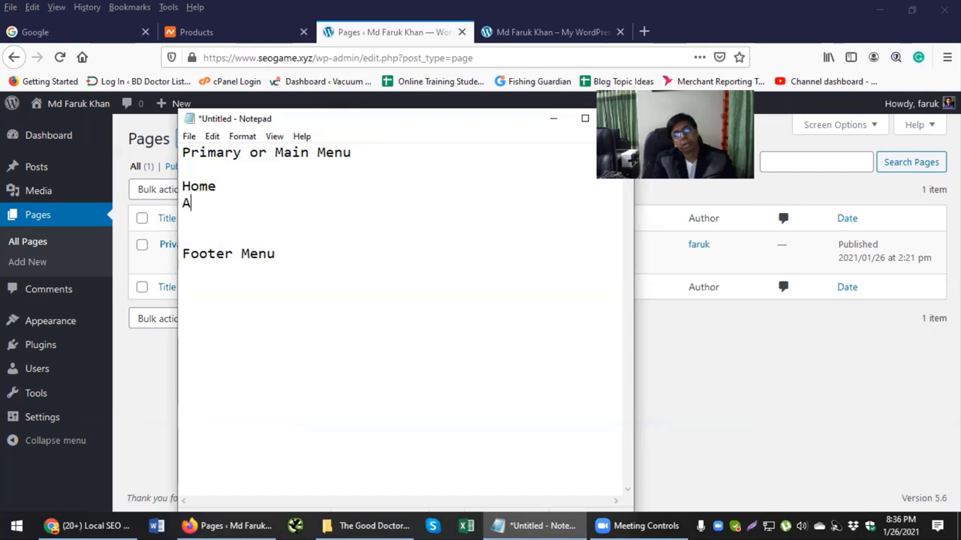
pyautogui.press('BackSpace')
pyautogui.write('ut')
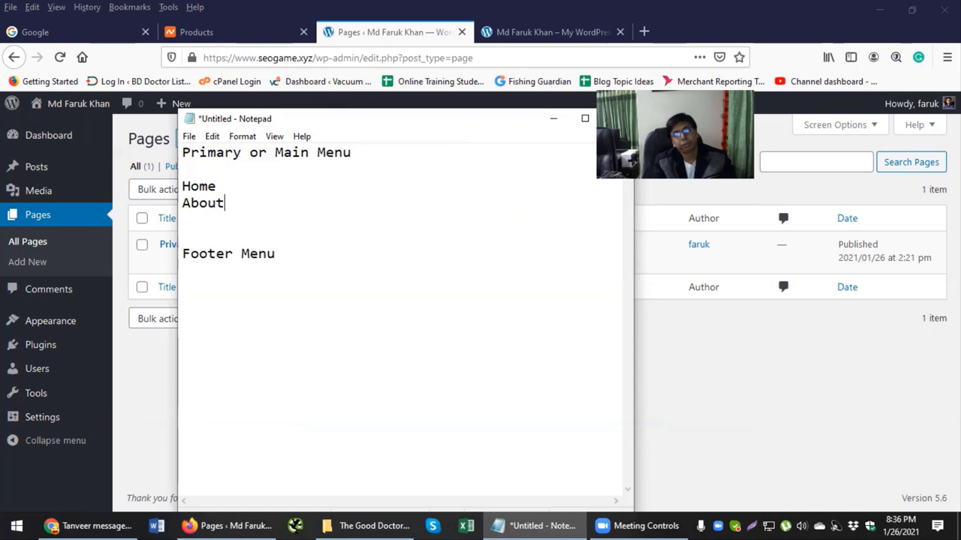
pyautogui.press('Return')
pyautogui.write('Services')
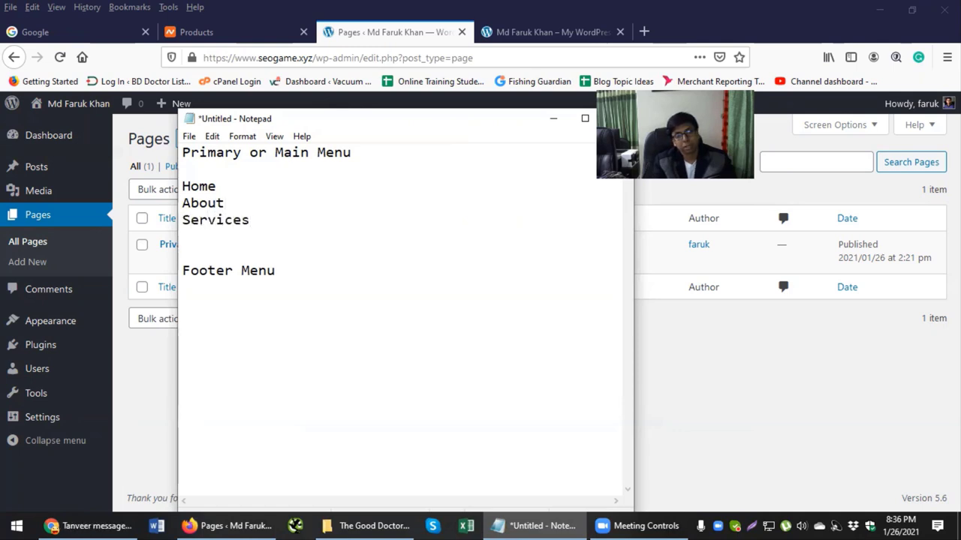
pyautogui.press('Return')
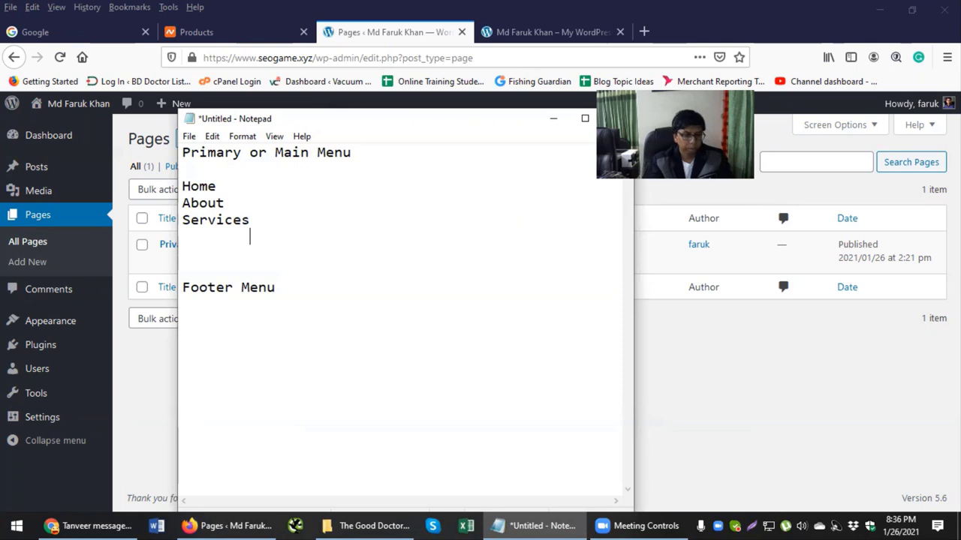
# Step: Add Organic SEO, Facebook Marketing and YouTube Marketing as indented items under Services
pyautogui.write('Loca')
pyautogui.press('BackSpace')
pyautogui.press('BackSpace')
pyautogui.press('BackSpace')
pyautogui.press('BackSpace')
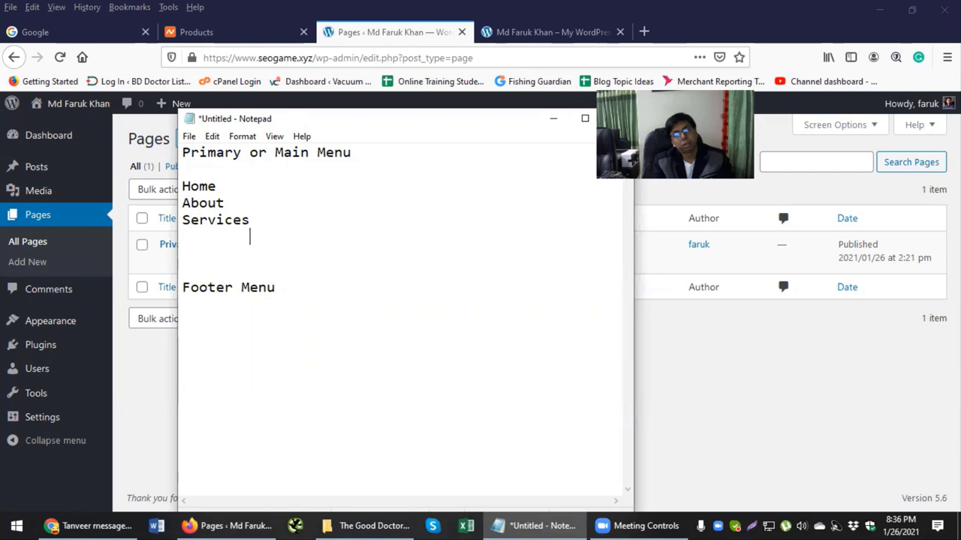
pyautogui.write('Organic ')
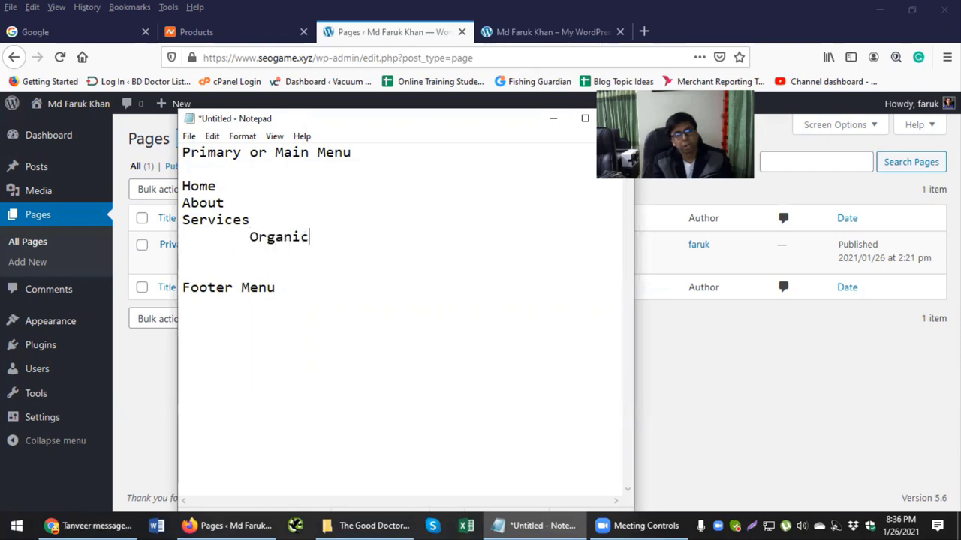
pyautogui.write('SEO')
pyautogui.press('Return')
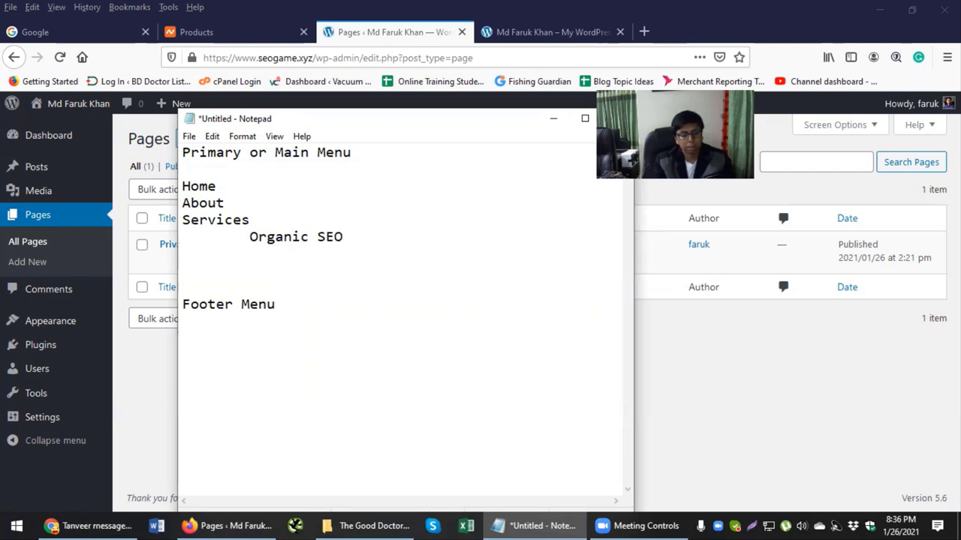
pyautogui.write('Facebook')
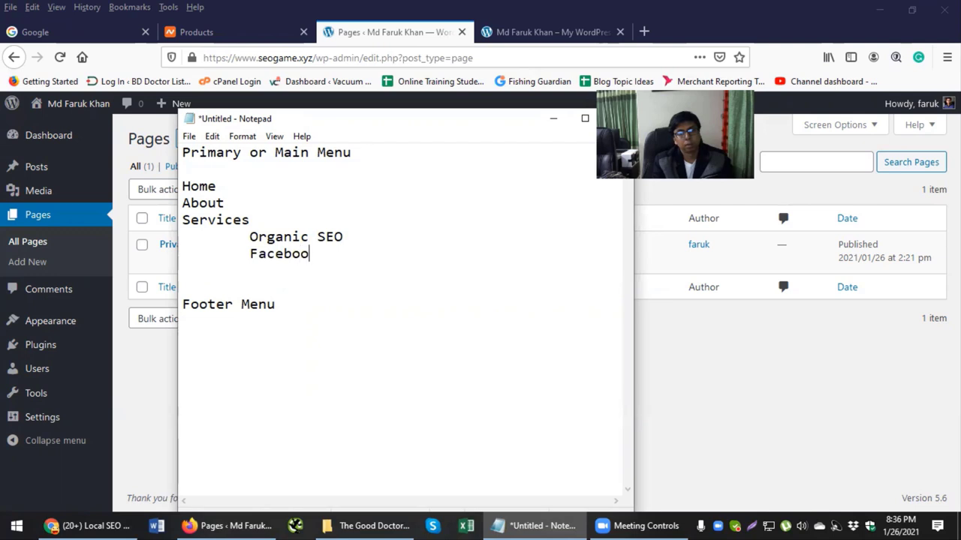
pyautogui.write('arketing')
pyautogui.press('Return')
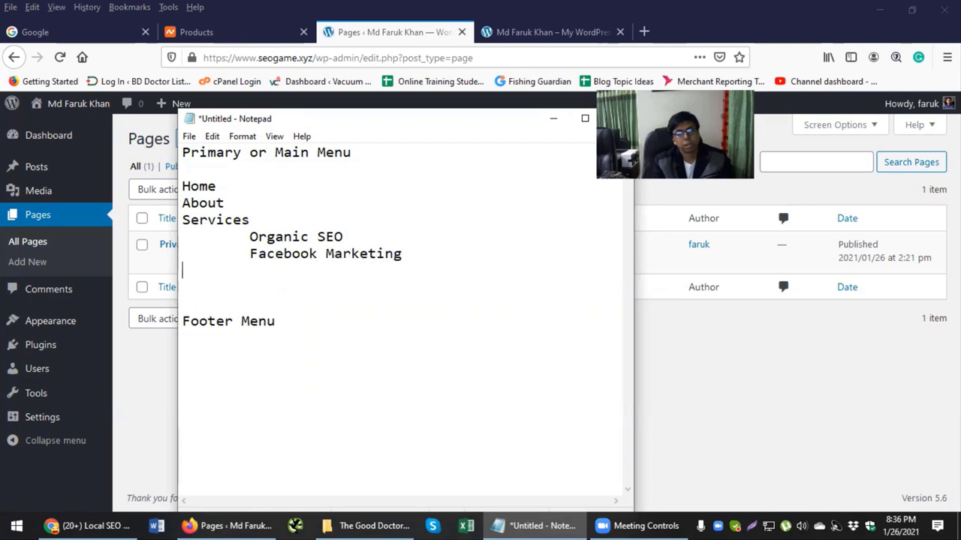
pyautogui.press('Tab')
pyautogui.write('YouTube Marketing')
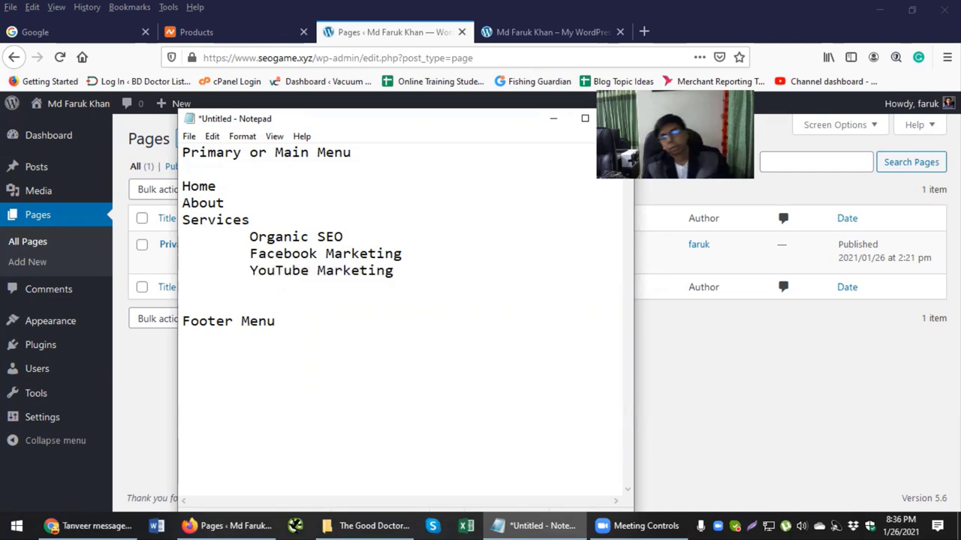
pyautogui.write('+')
pyautogui.press('BackSpace')
pyautogui.press('Return')
pyautogui.press('Return')
# Step: Finish the main menu list with Portfolio and Blog at the margin
pyautogui.press('Up')
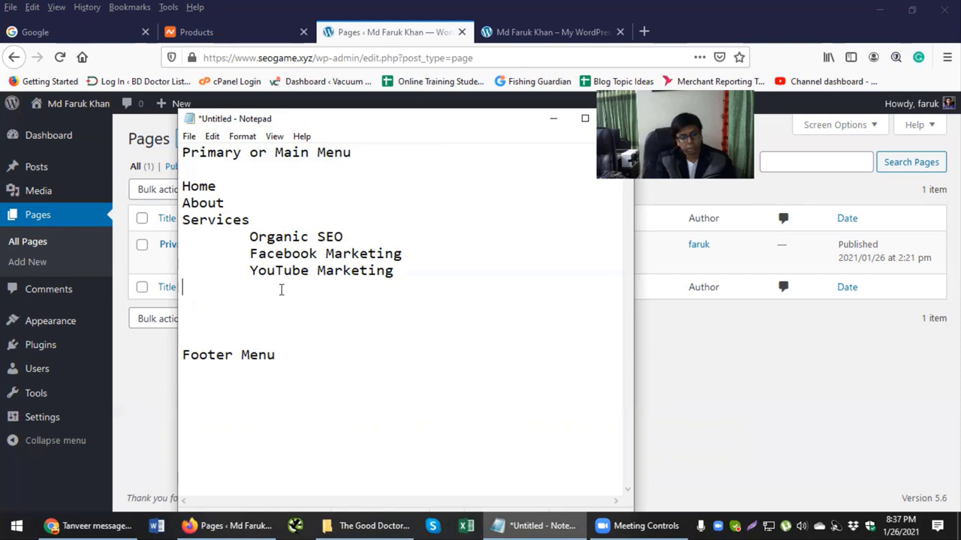
pyautogui.write('Port')
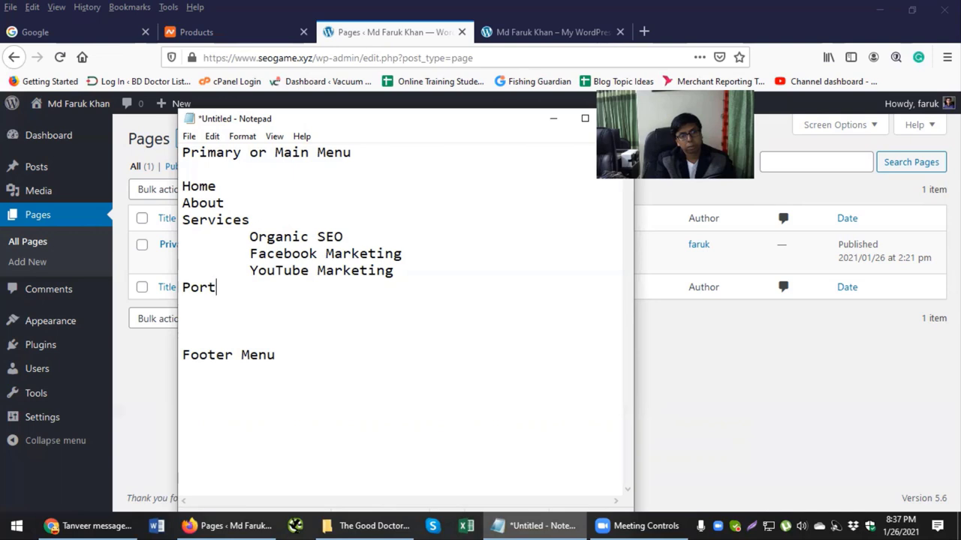
pyautogui.write('folio')
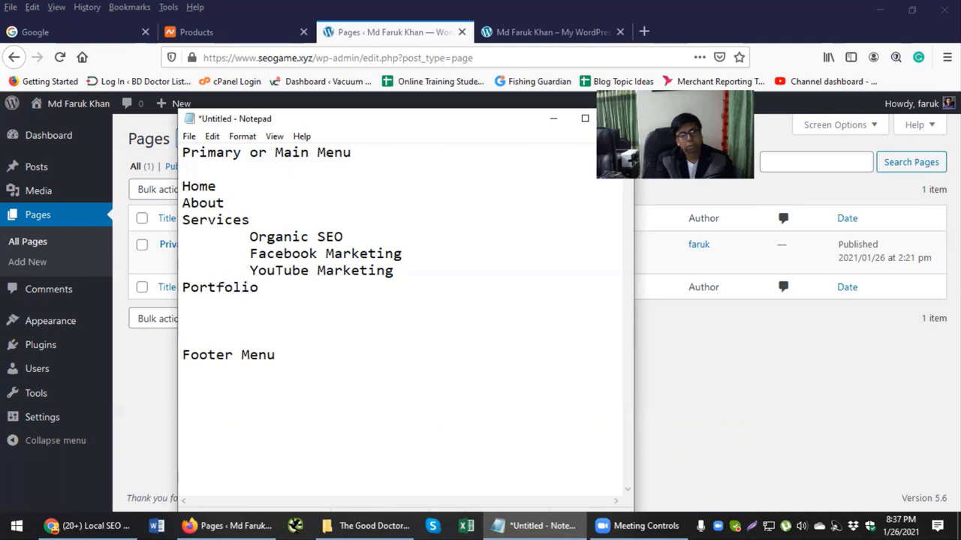
pyautogui.press('Return')
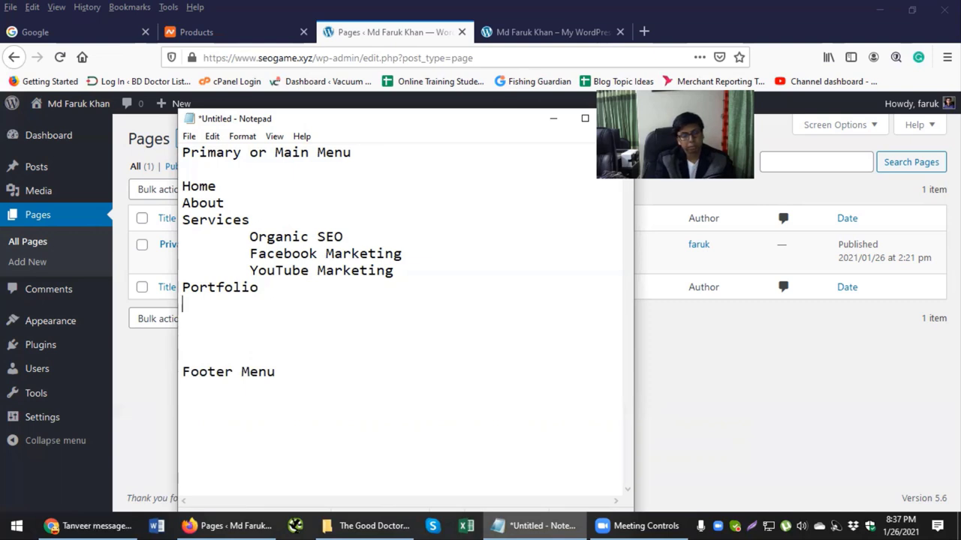
pyautogui.write('Blog')
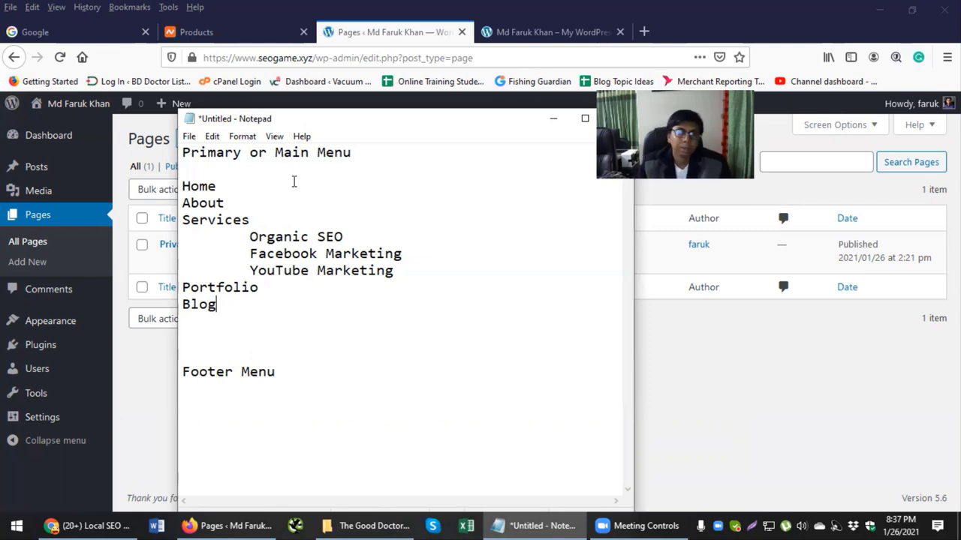
# Step: Check the site homepage and WordPress Pages list, then return to the menu notes
pyautogui.click(552, 31)
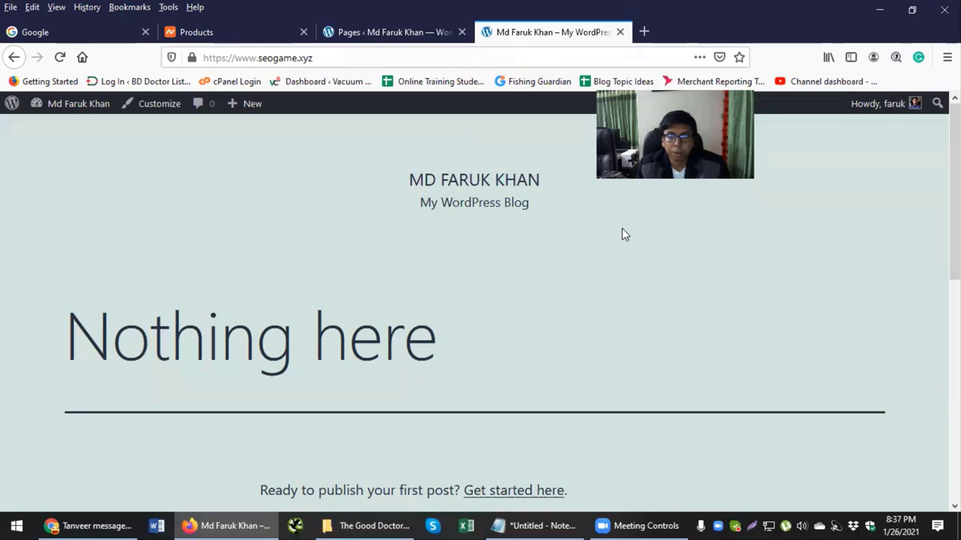
pyautogui.click(414, 33)
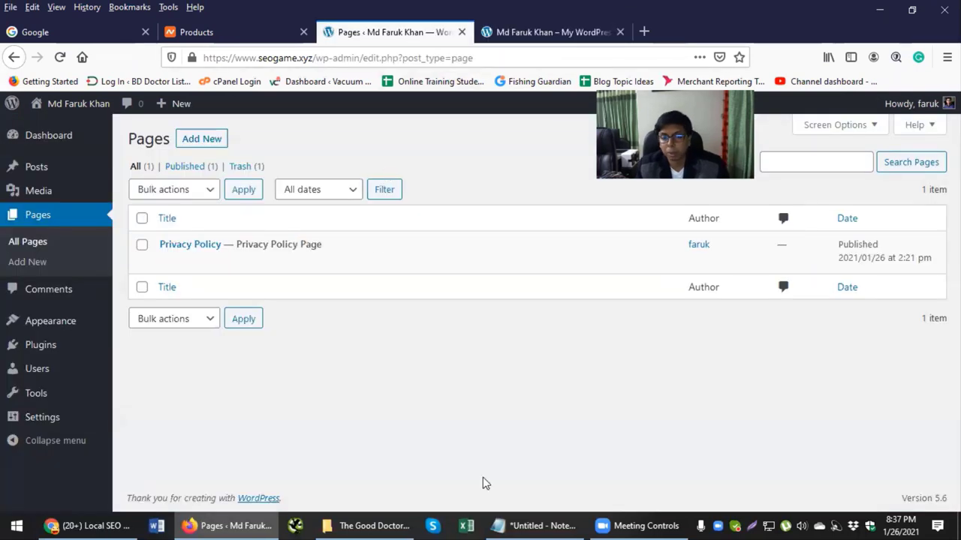
pyautogui.click(540, 526)
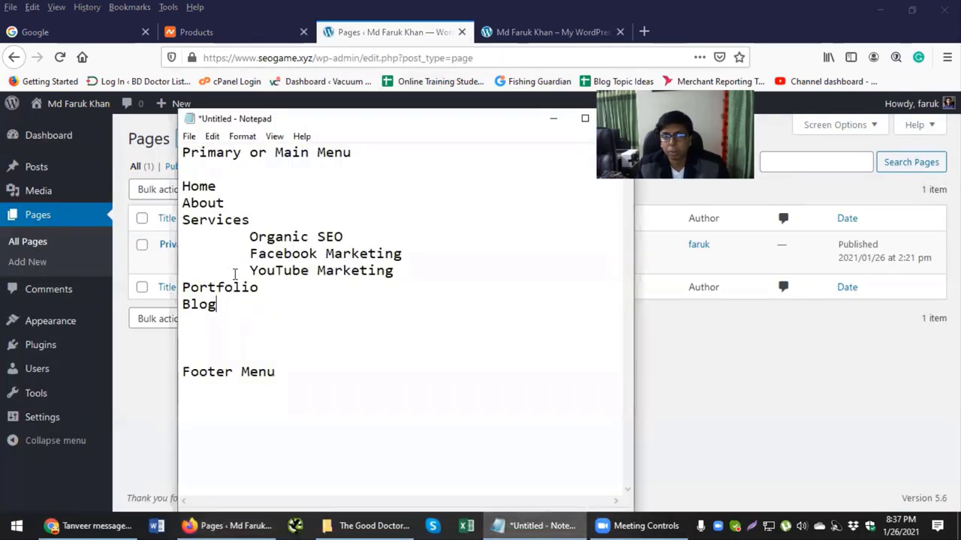
pyautogui.moveTo(183, 186); pyautogui.dragTo(257, 318)
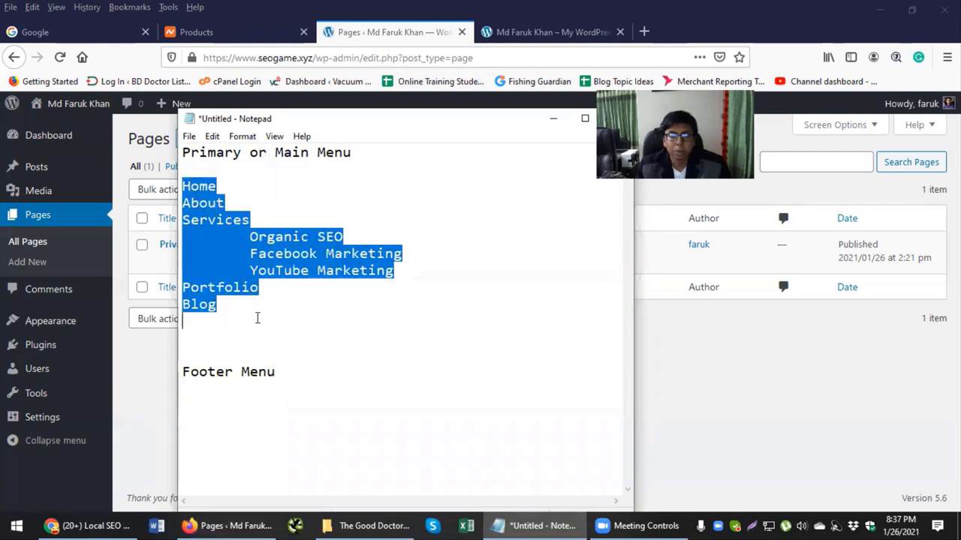
pyautogui.click(237, 347)
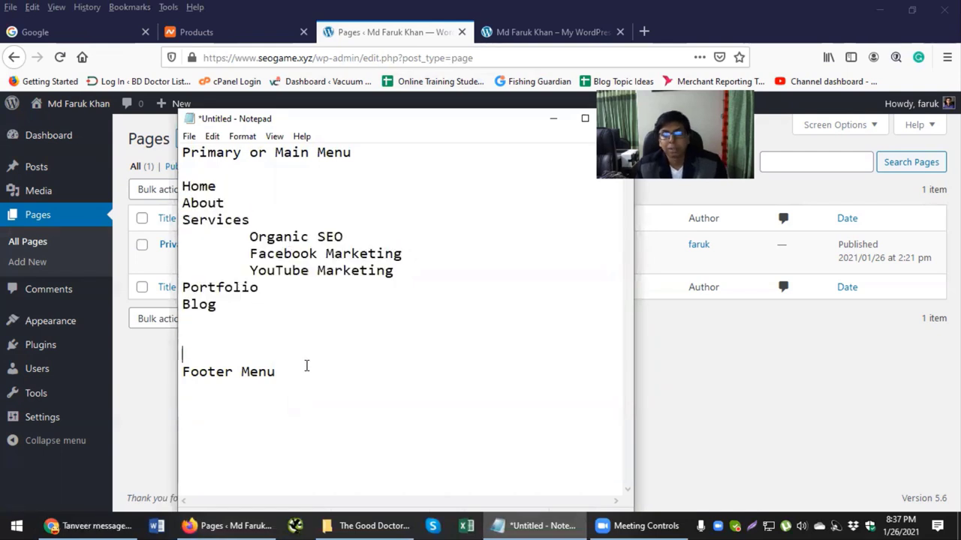
pyautogui.press('Return')
pyautogui.press('Return')
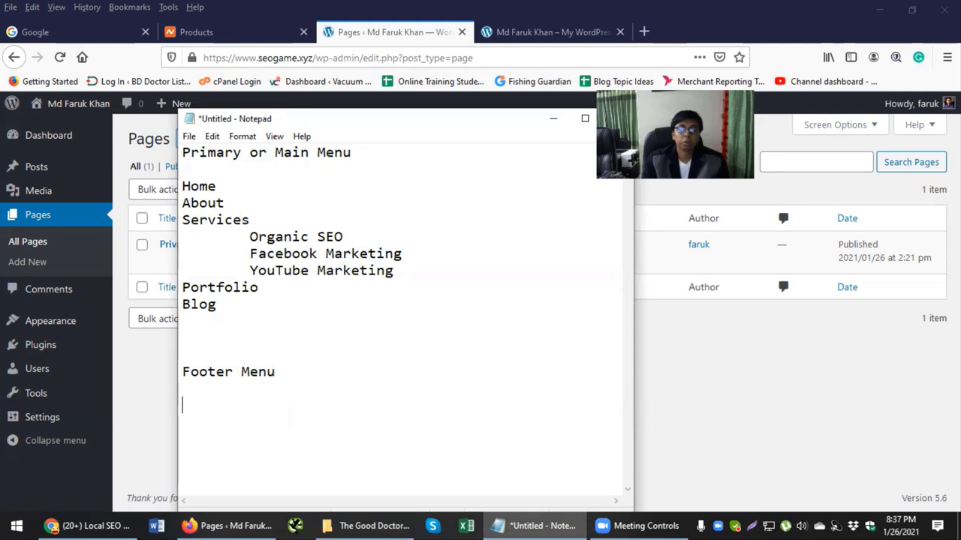
pyautogui.write('Home ')
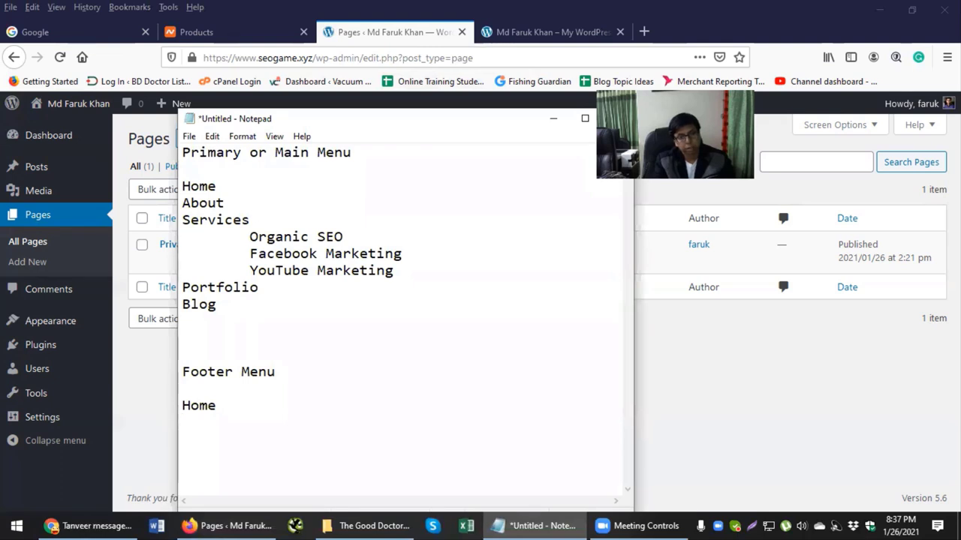
pyautogui.write('About ')
pyautogui.write('Contact')
pyautogui.press('Return')
pyautogui.write('Pri')
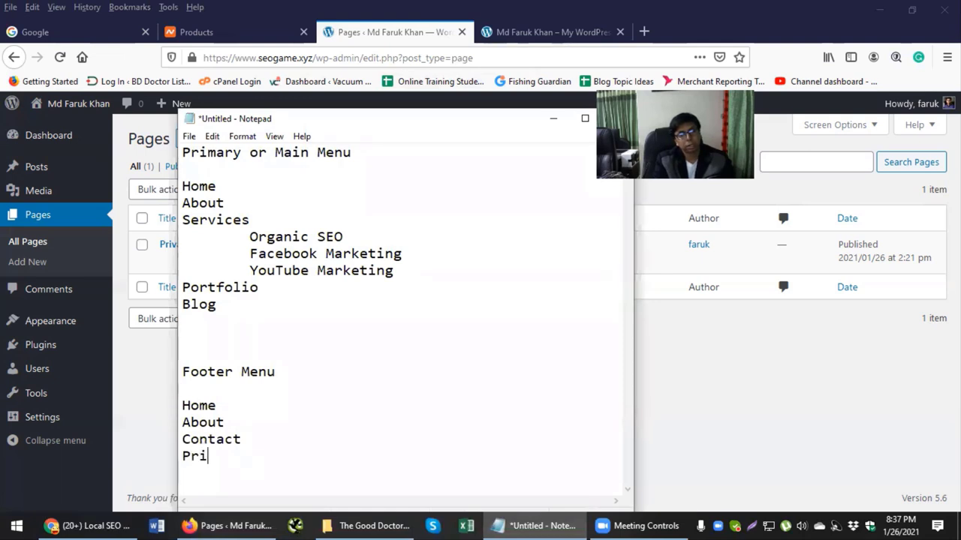
pyautogui.write('vacy Policy')
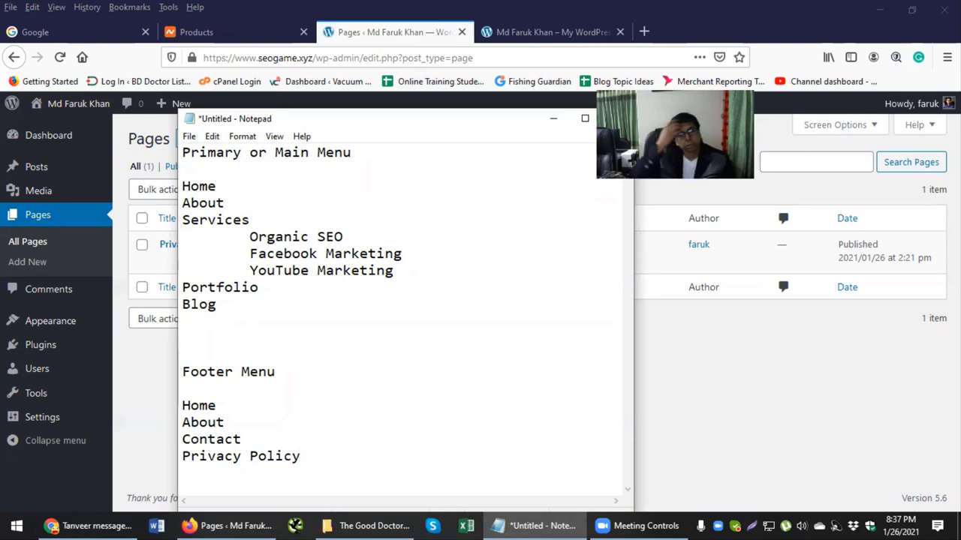
pyautogui.press('Return')
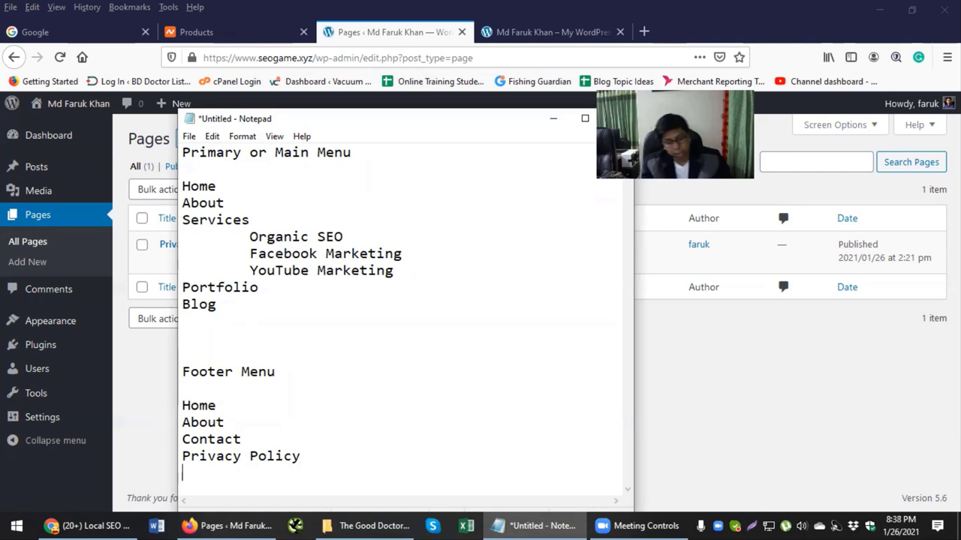
pyautogui.click(278, 439)
pyautogui.press('Return')
pyautogui.write('Blog')
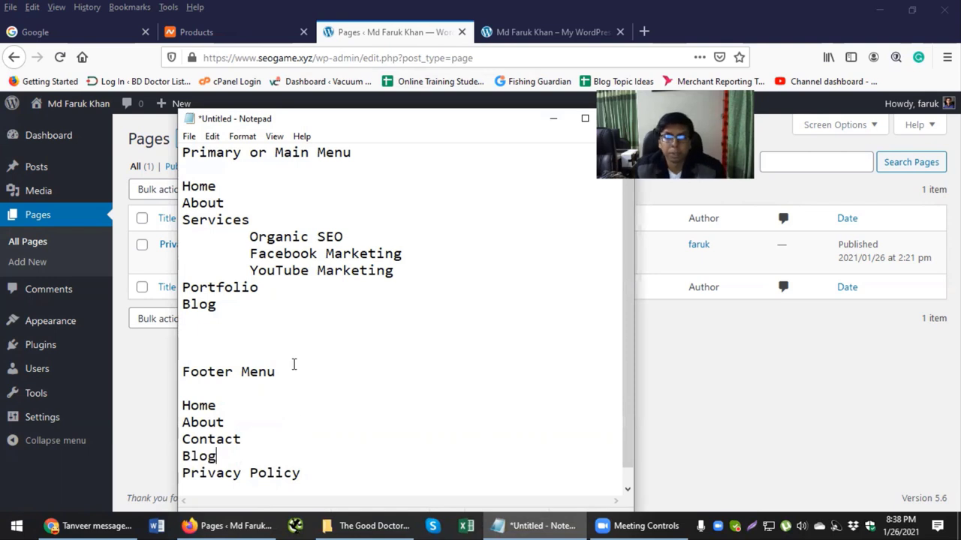
pyautogui.scroll(-1, 294, 365)
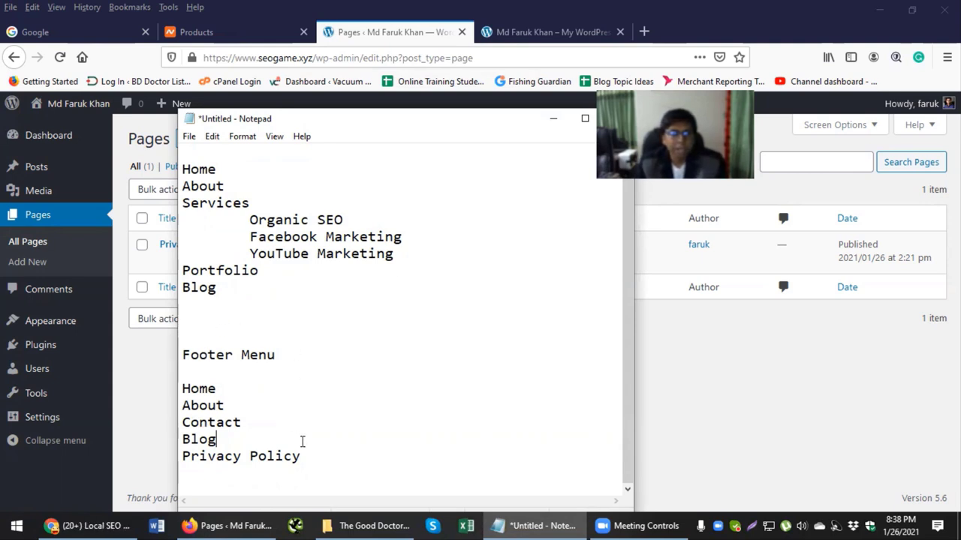
pyautogui.moveTo(302, 456); pyautogui.dragTo(181, 388)
pyautogui.moveTo(253, 293); pyautogui.dragTo(178, 169)
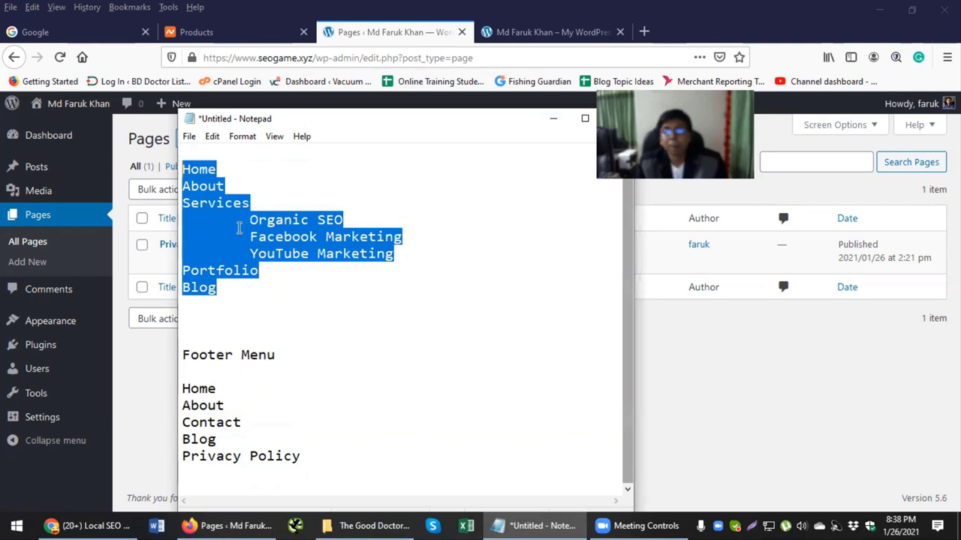
# Step: Select the Home, About and Services words in Notepad, then bring WordPress Pages forward
pyautogui.click(236, 165)
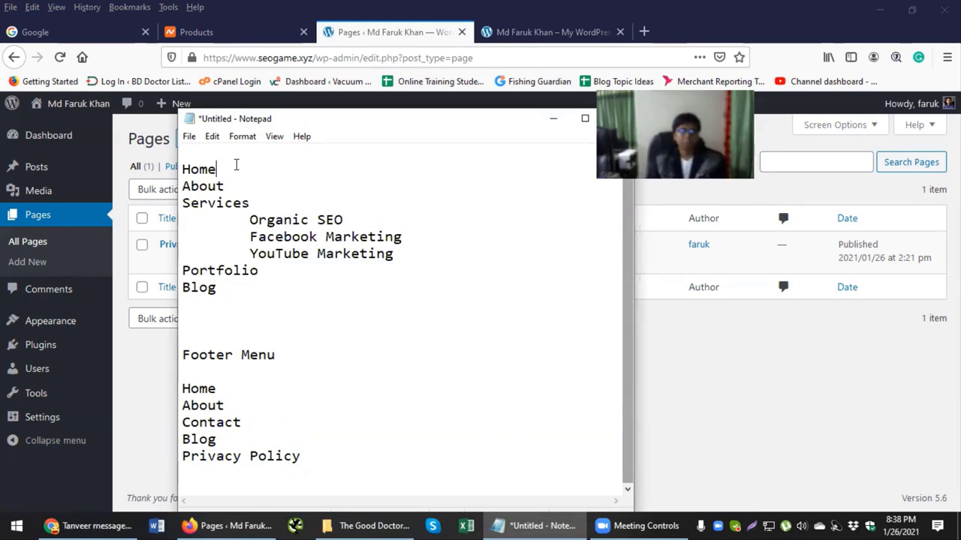
pyautogui.moveTo(236, 165); pyautogui.dragTo(178, 167)
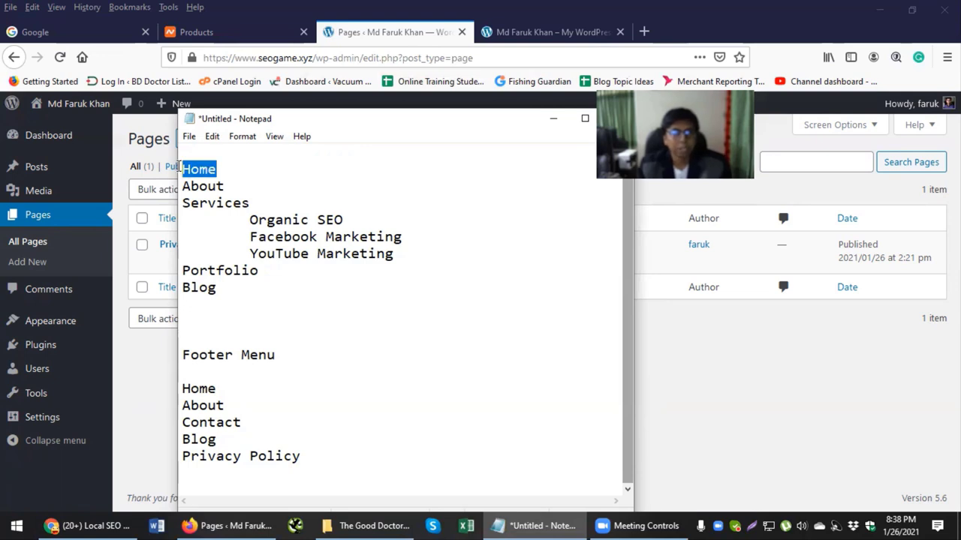
pyautogui.moveTo(224, 187); pyautogui.dragTo(192, 188)
pyautogui.moveTo(250, 203); pyautogui.dragTo(208, 199)
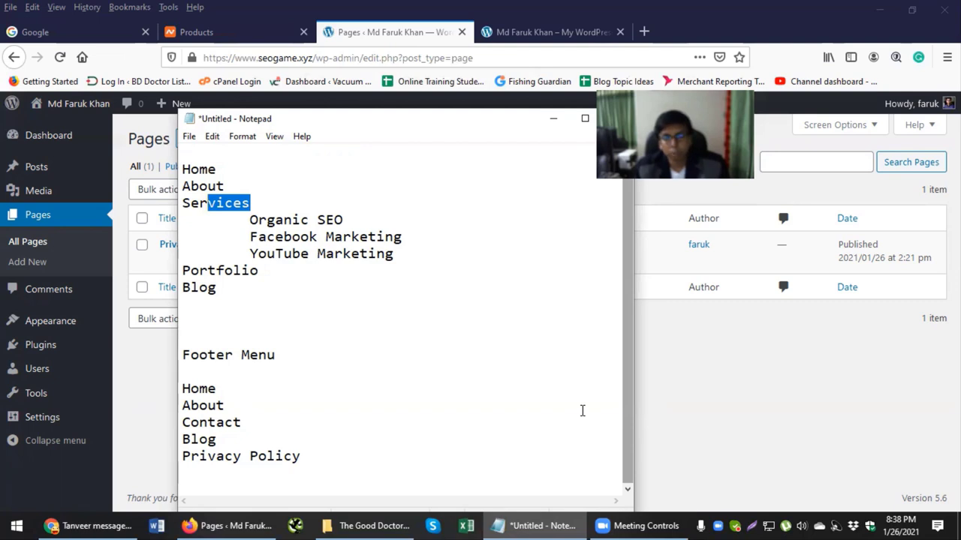
pyautogui.click(753, 353)
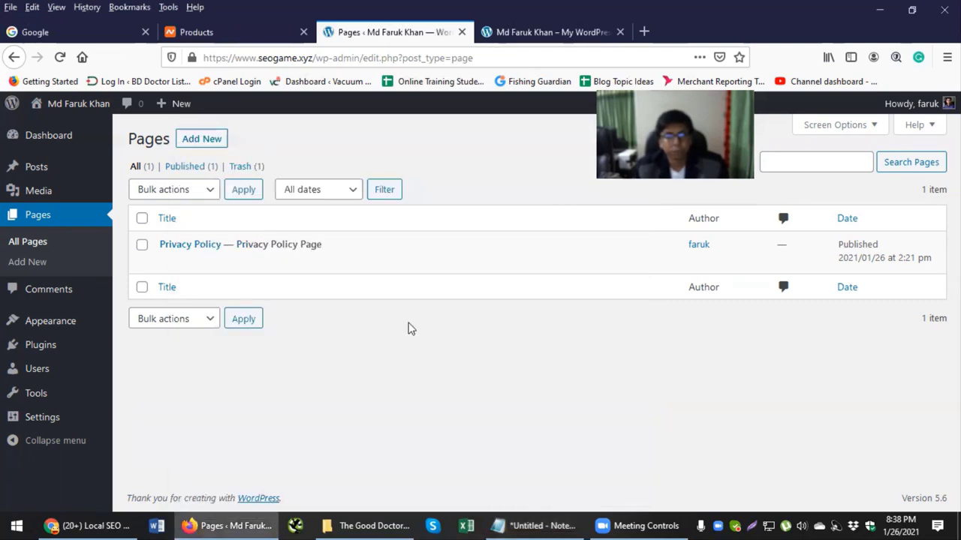
pyautogui.moveTo(272, 260)
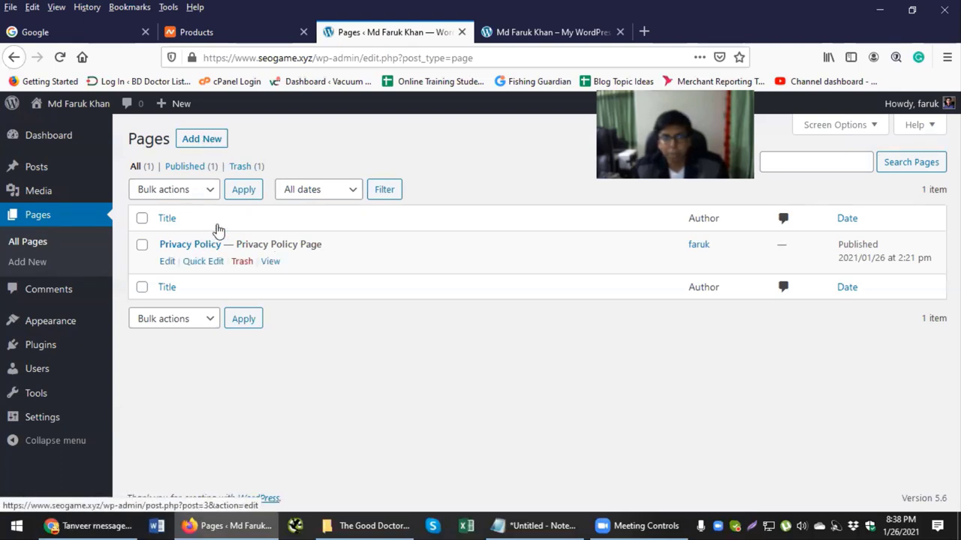
# Step: Create and publish a page titled 'New Home', then return to the Pages list
pyautogui.click(206, 144)
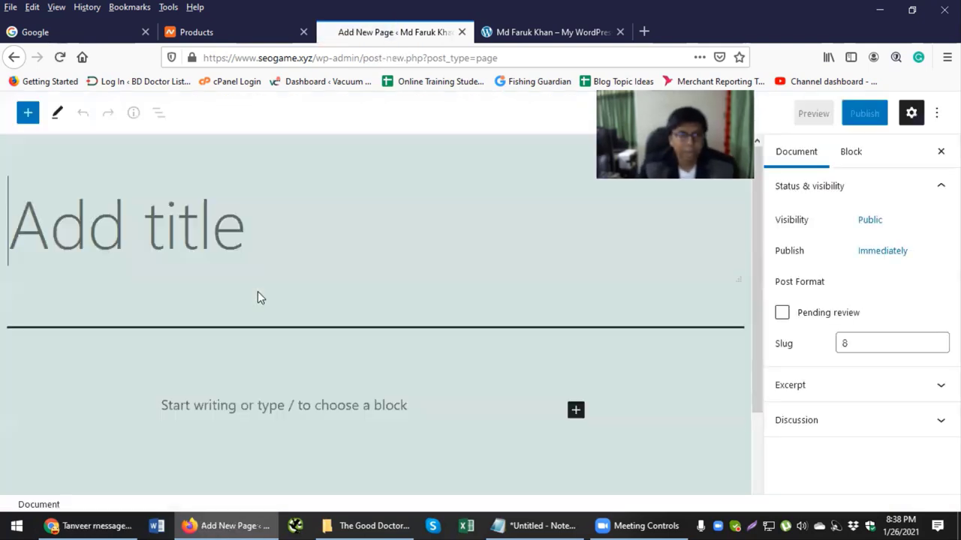
pyautogui.hotkey('alt', 'Tab')
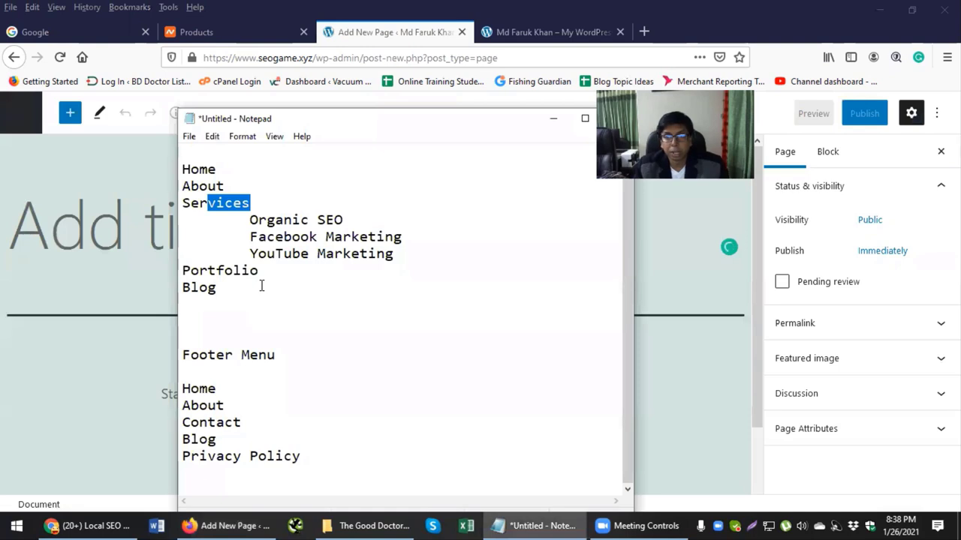
pyautogui.hotkey('alt', 'Tab')
pyautogui.hotkey('alt', 'Tab')
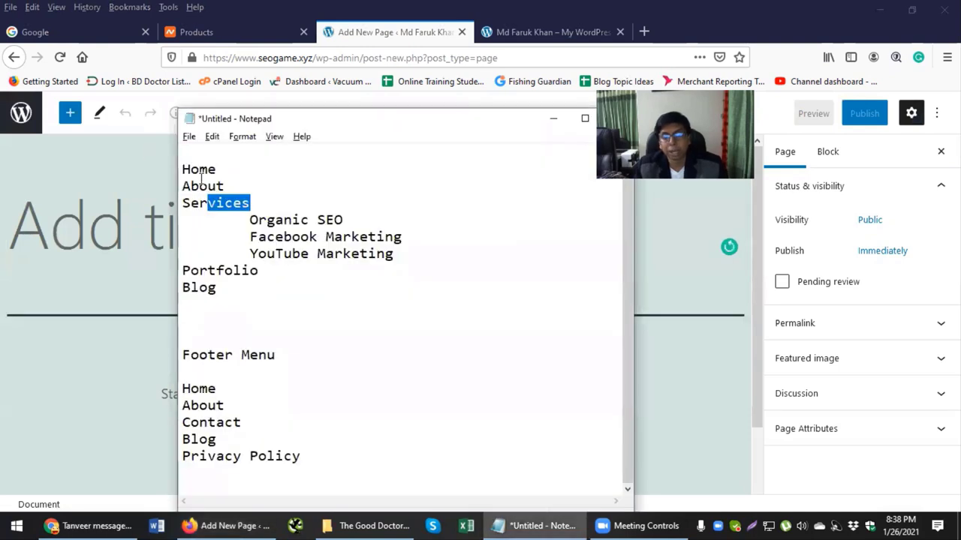
pyautogui.hotkey('alt', 'Tab')
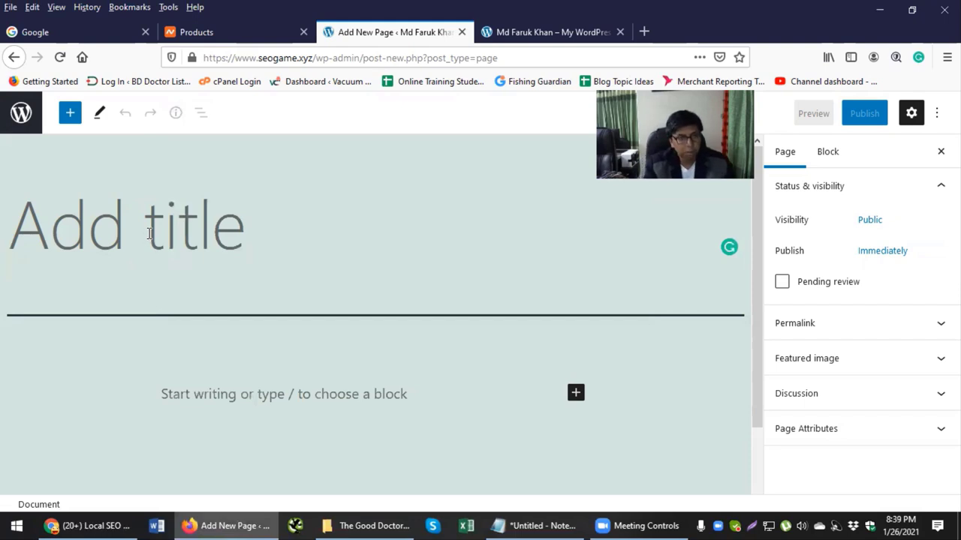
pyautogui.write('Ne')
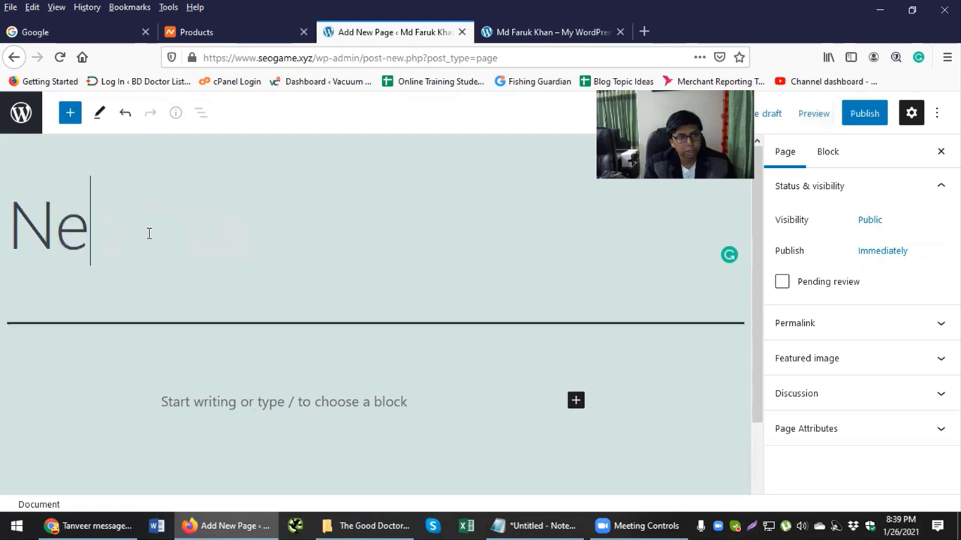
pyautogui.write('w Home')
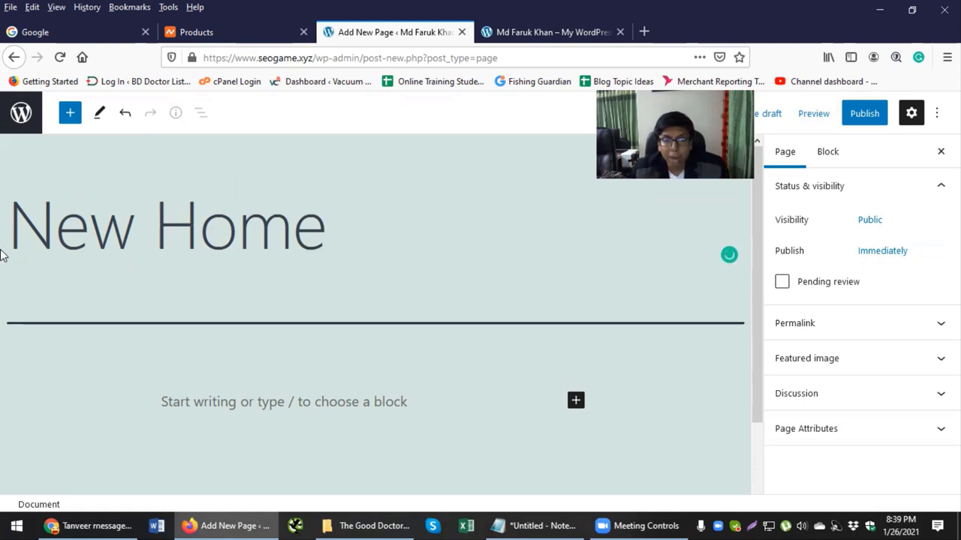
pyautogui.scroll(-2, 195, 198)
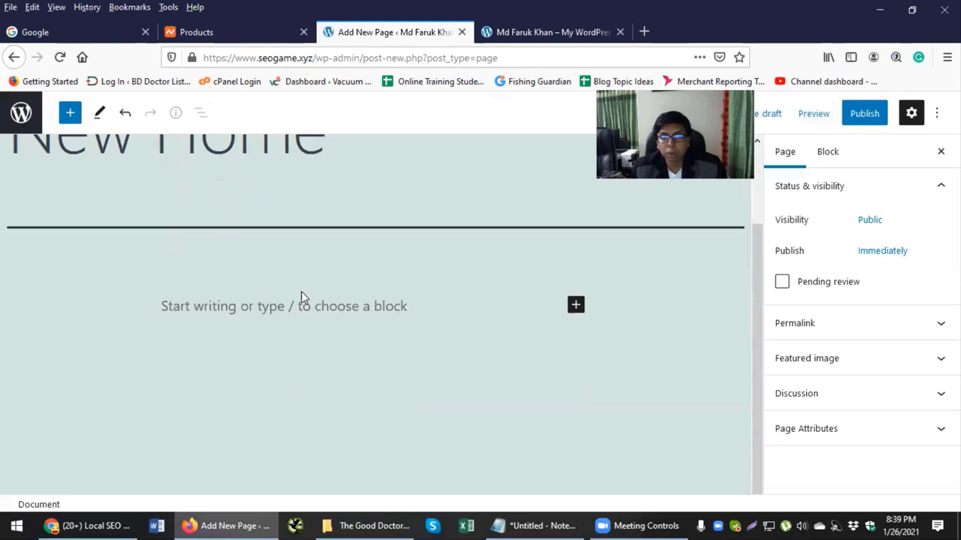
pyautogui.scroll(2, 293, 310)
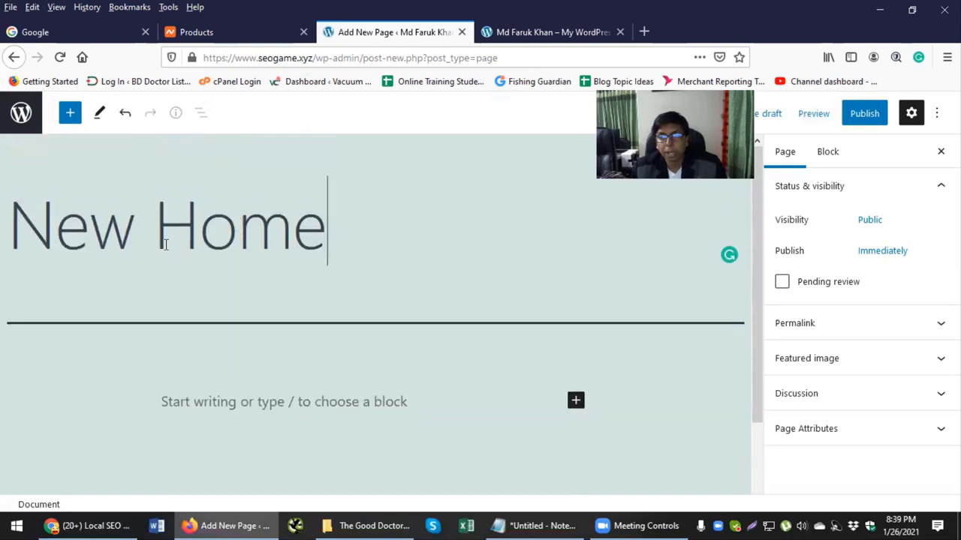
pyautogui.click(862, 120)
pyautogui.click(846, 118)
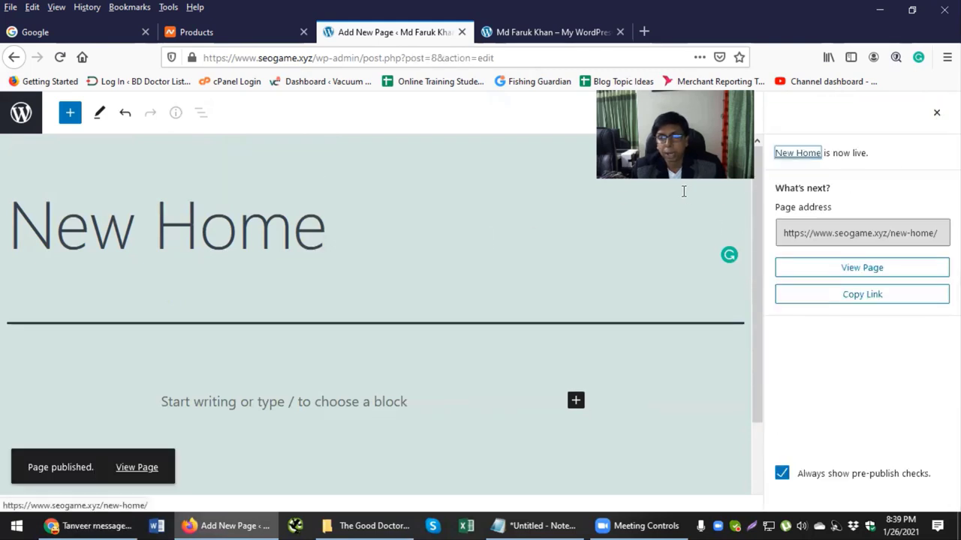
pyautogui.click(22, 113)
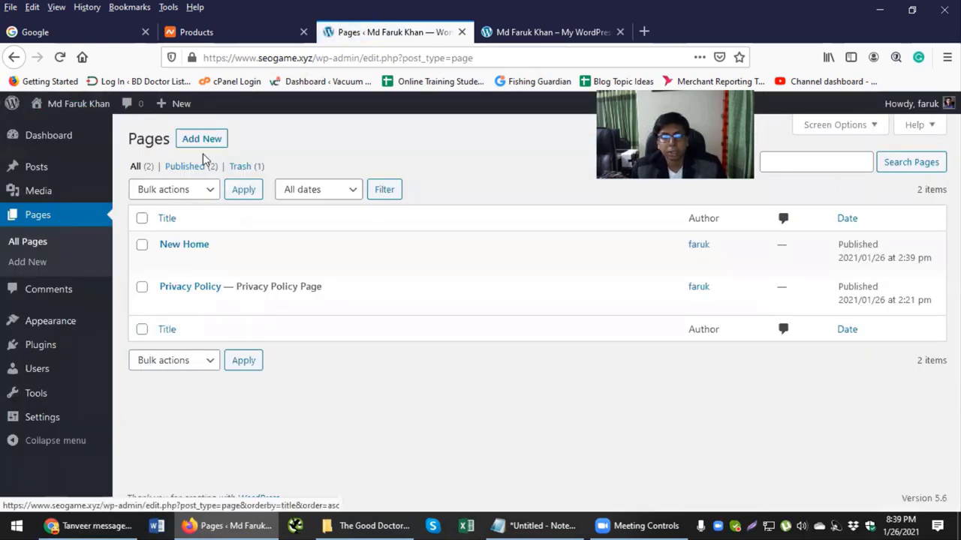
# Step: Create and publish an 'About' page, then return to the Pages list
pyautogui.click(206, 143)
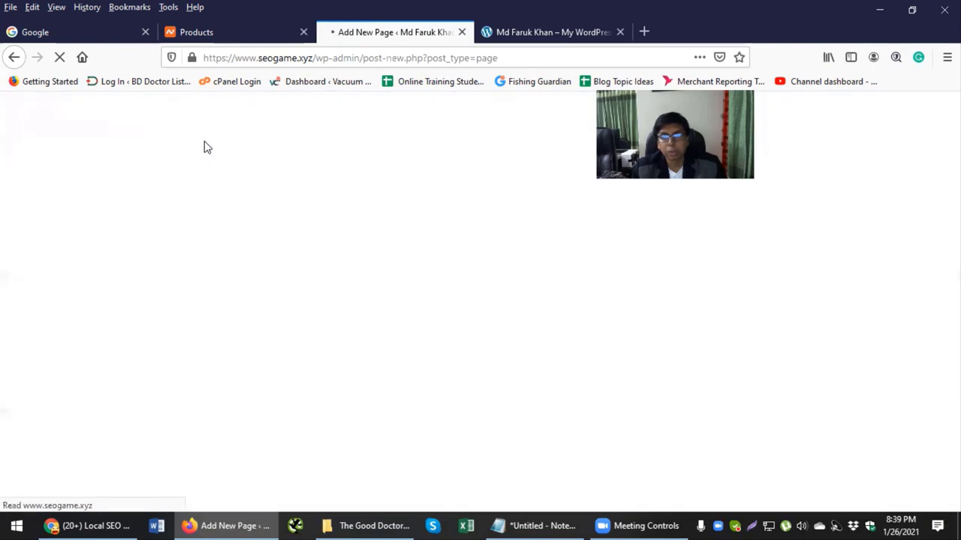
pyautogui.hotkey('alt', 'Tab')
pyautogui.moveTo(224, 186); pyautogui.dragTo(182, 186)
pyautogui.hotkey('alt', 'Tab')
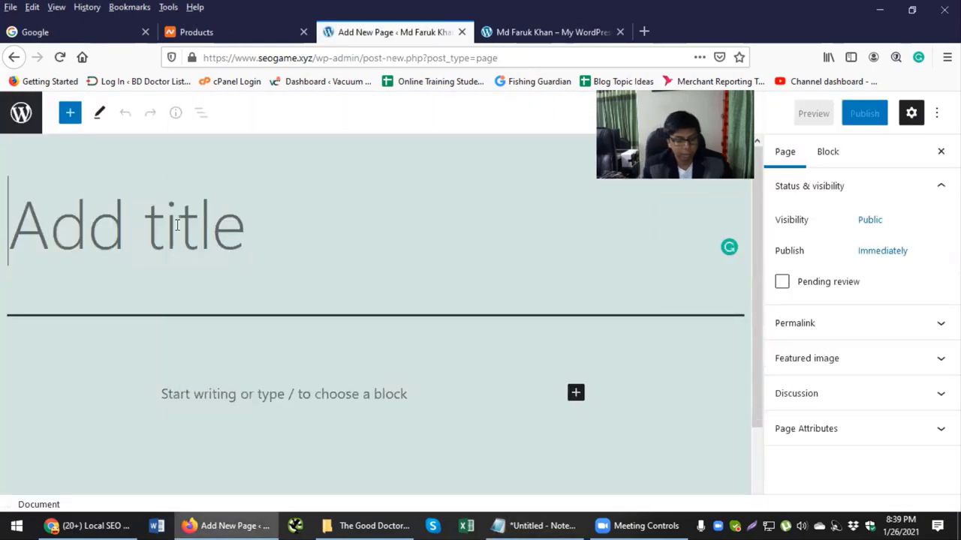
pyautogui.write('About')
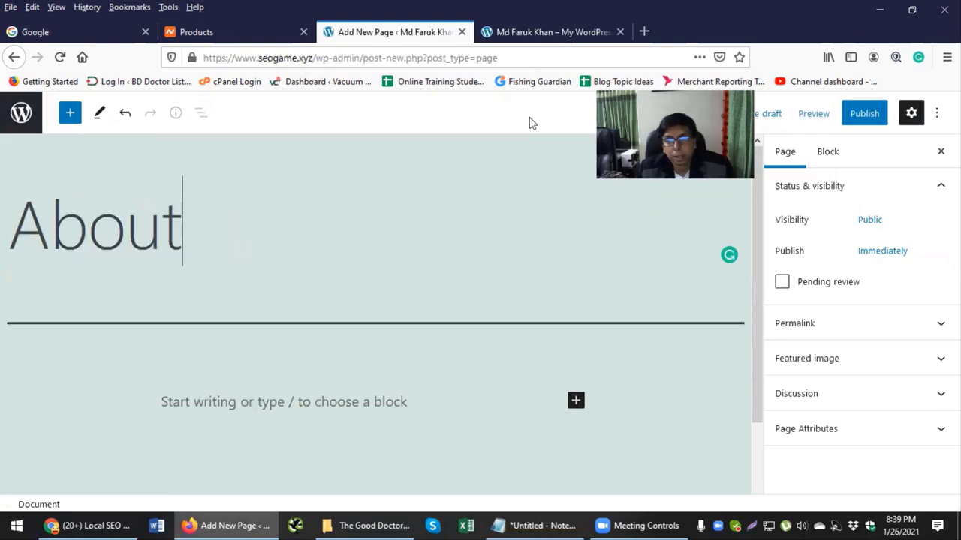
pyautogui.click(864, 113)
pyautogui.click(852, 120)
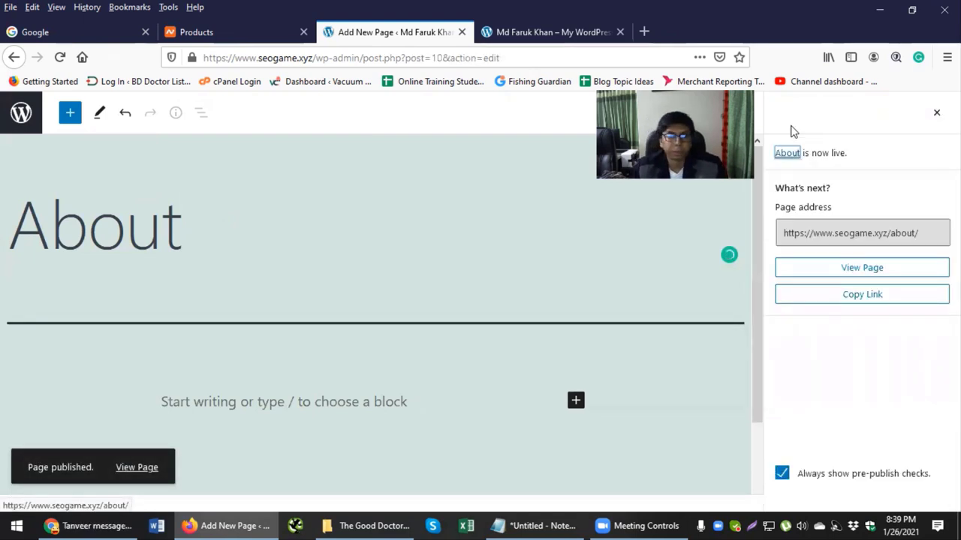
pyautogui.click(30, 113)
# Step: Start another new page and select Services and its sub-items in the menu notes
pyautogui.click(204, 138)
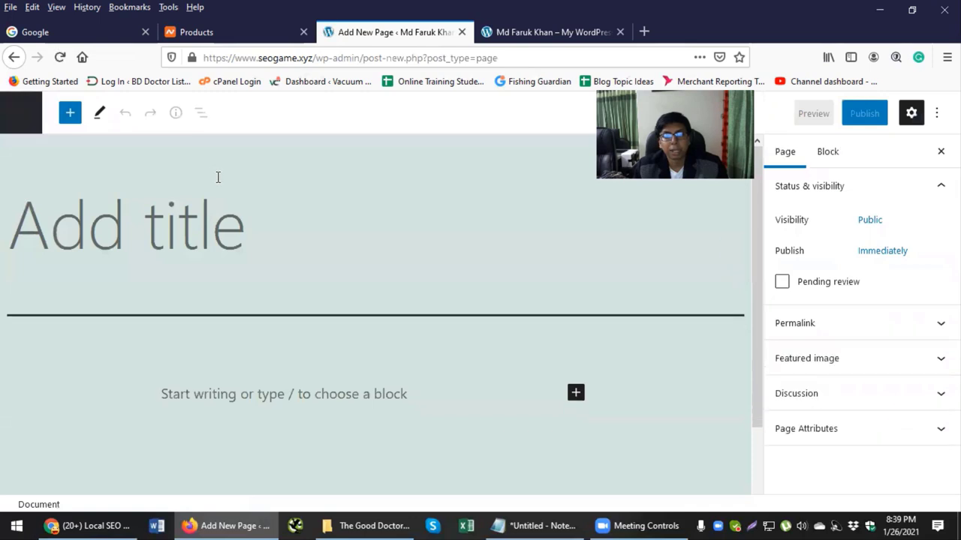
pyautogui.hotkey('alt', 'Tab')
pyautogui.moveTo(248, 203); pyautogui.dragTo(185, 201)
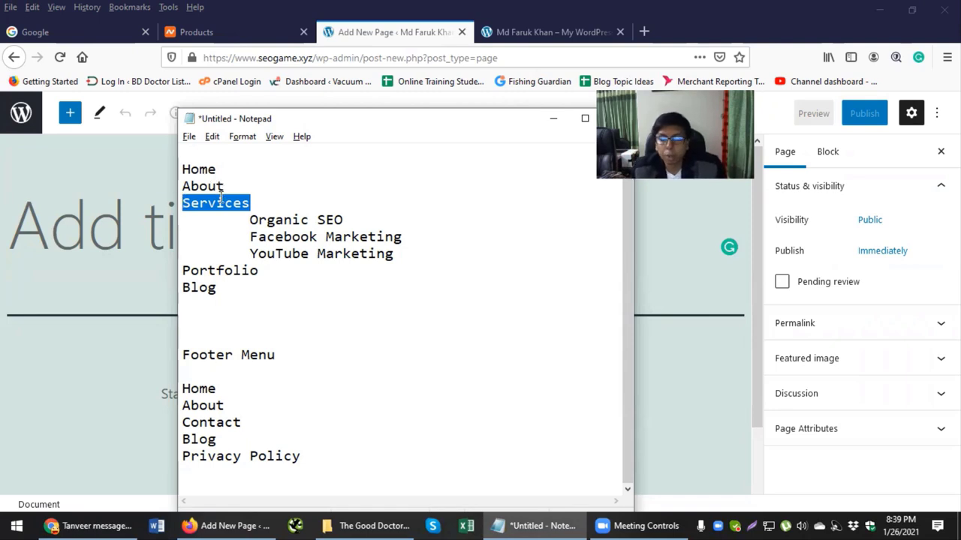
pyautogui.moveTo(246, 218); pyautogui.dragTo(381, 254)
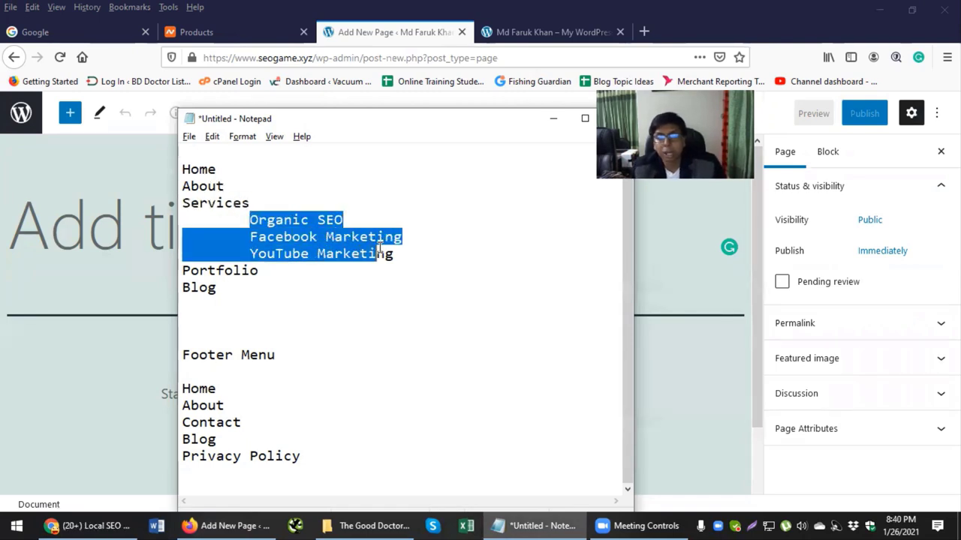
# Step: Paste 'Organic SEO' as the new page's title and publish it
pyautogui.moveTo(345, 220); pyautogui.dragTo(248, 220)
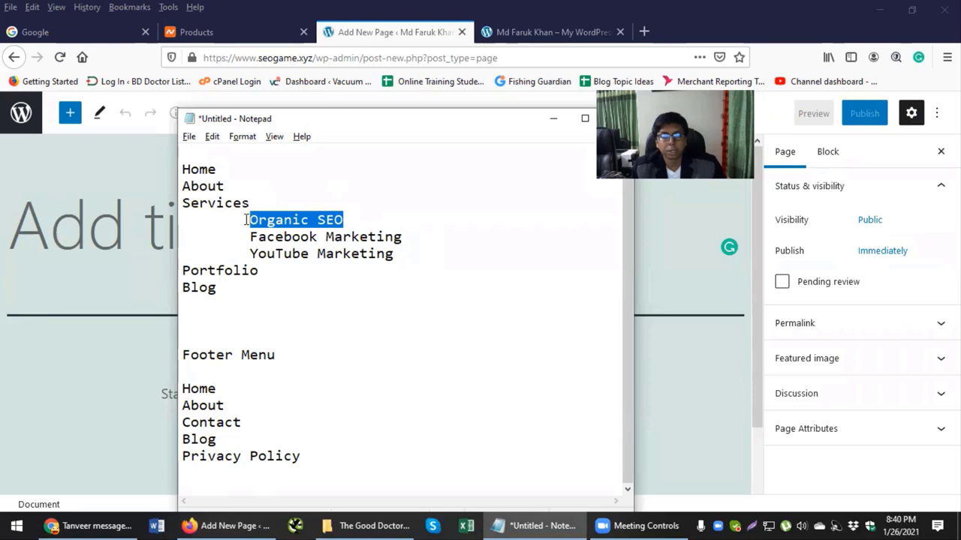
pyautogui.click(120, 257)
pyautogui.write('Organic SEO')
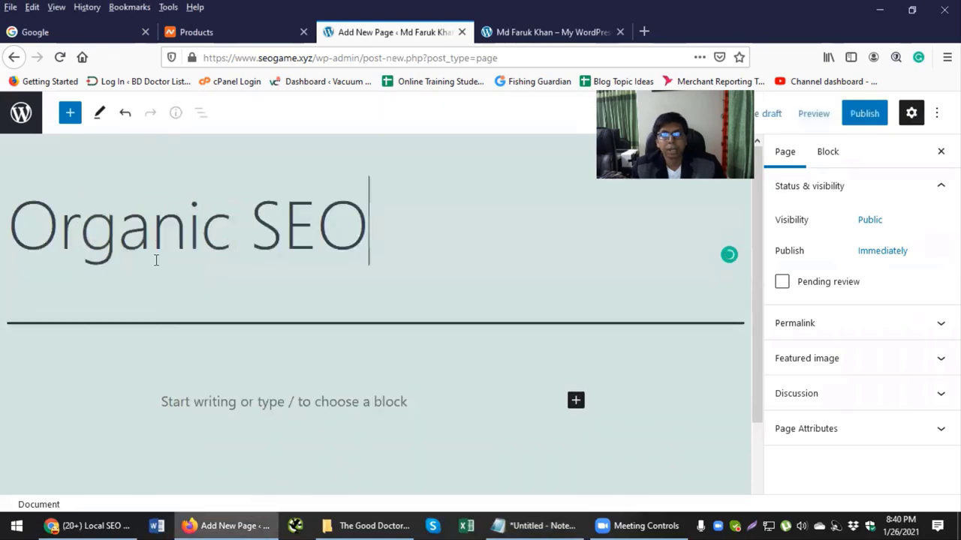
pyautogui.click(839, 114)
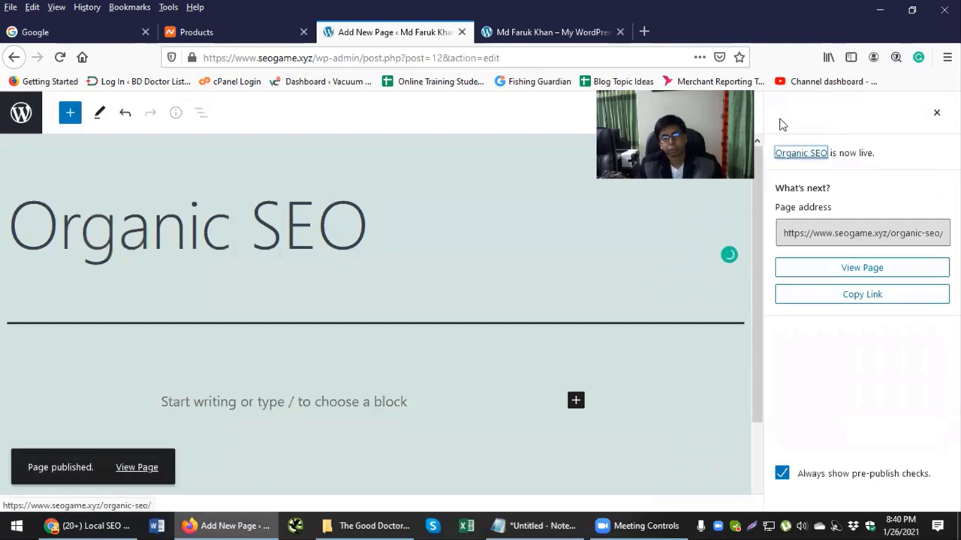
pyautogui.click(29, 122)
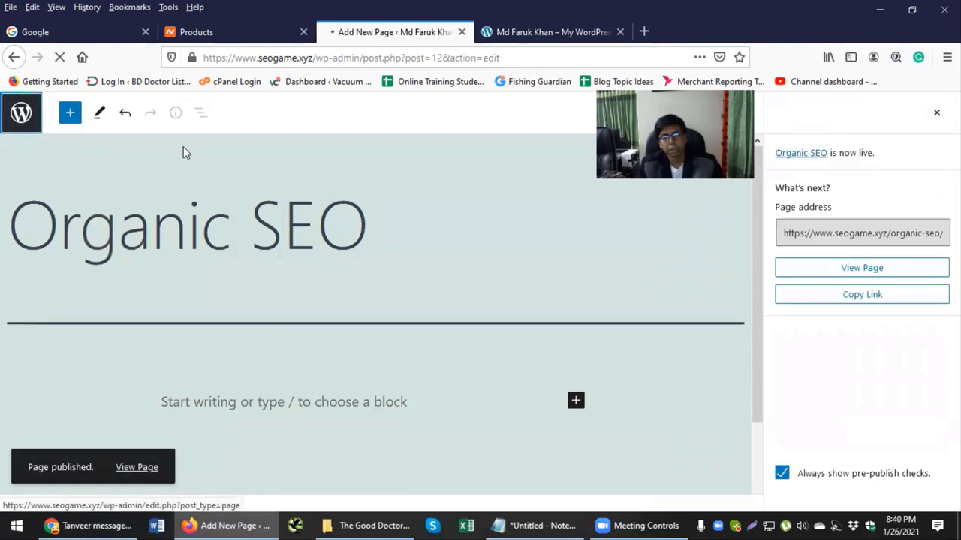
# Step: Create and publish a 'Facebook Marketing' page using the title copied from the notes
pyautogui.hotkey('alt', 'Tab')
pyautogui.moveTo(409, 241); pyautogui.dragTo(244, 240)
pyautogui.hotkey('ctrl', 'c')
pyautogui.hotkey('alt', 'Tab')
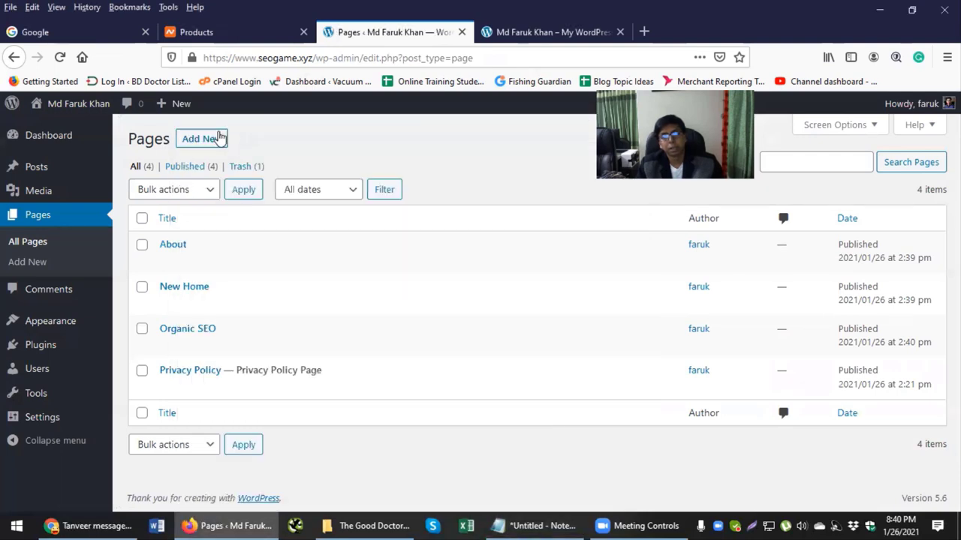
pyautogui.click(217, 137)
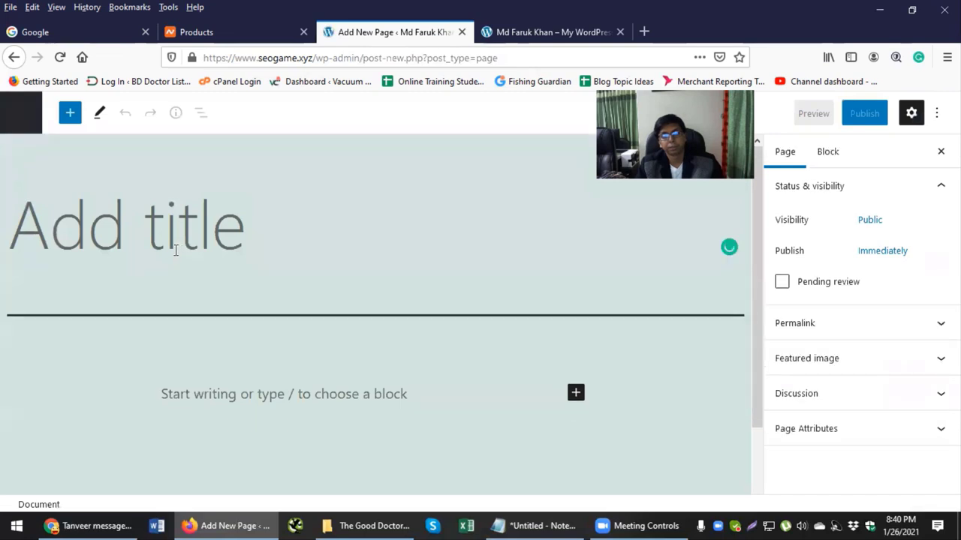
pyautogui.click(176, 251)
pyautogui.hotkey('ctrl', 'v')
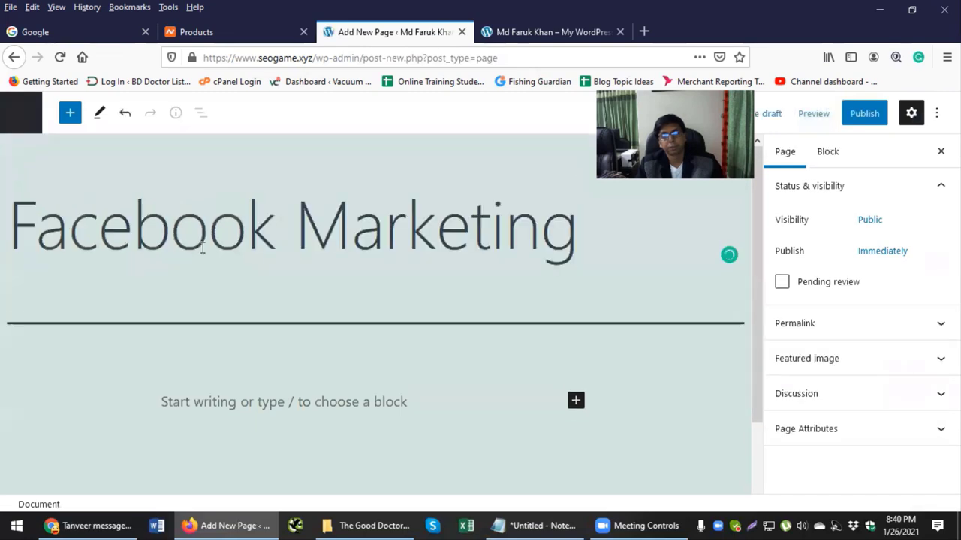
pyautogui.click(864, 113)
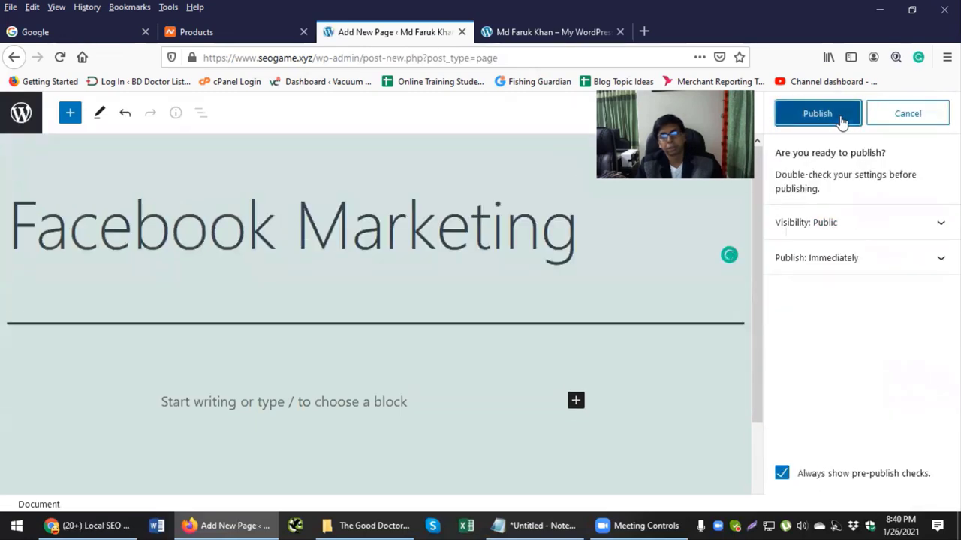
pyautogui.click(833, 120)
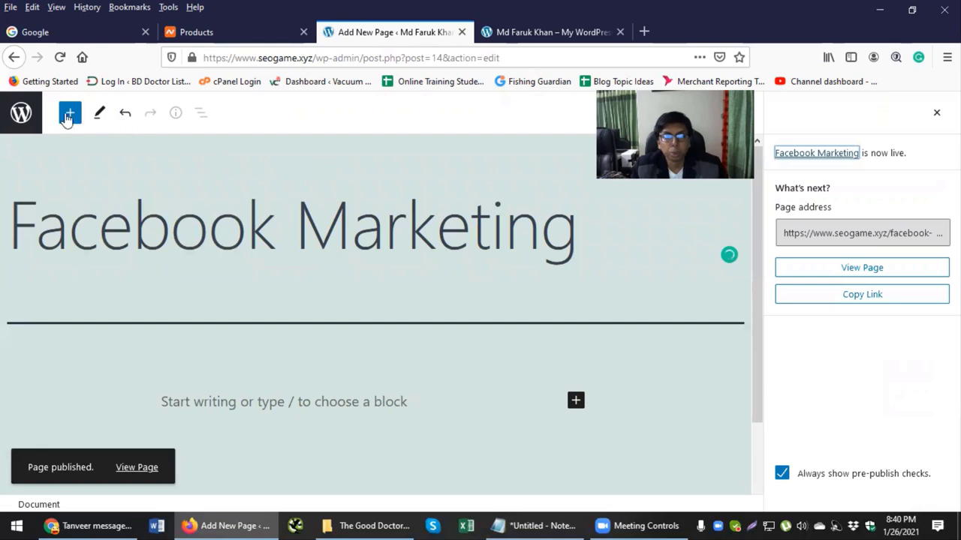
pyautogui.click(21, 113)
# Step: Create and publish a 'YouTube Marketing' page using the title copied from the notes
pyautogui.hotkey('alt', 'Tab')
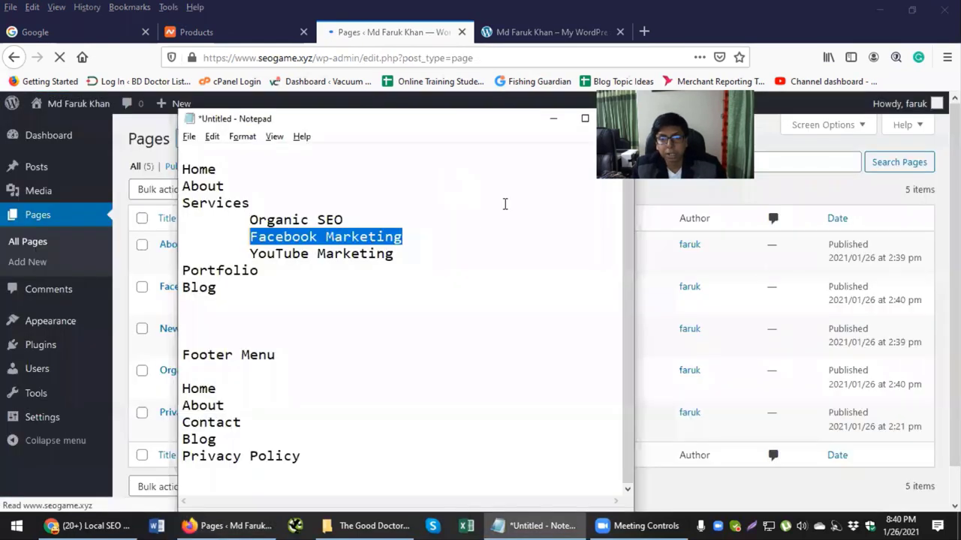
pyautogui.moveTo(405, 253); pyautogui.dragTo(261, 254)
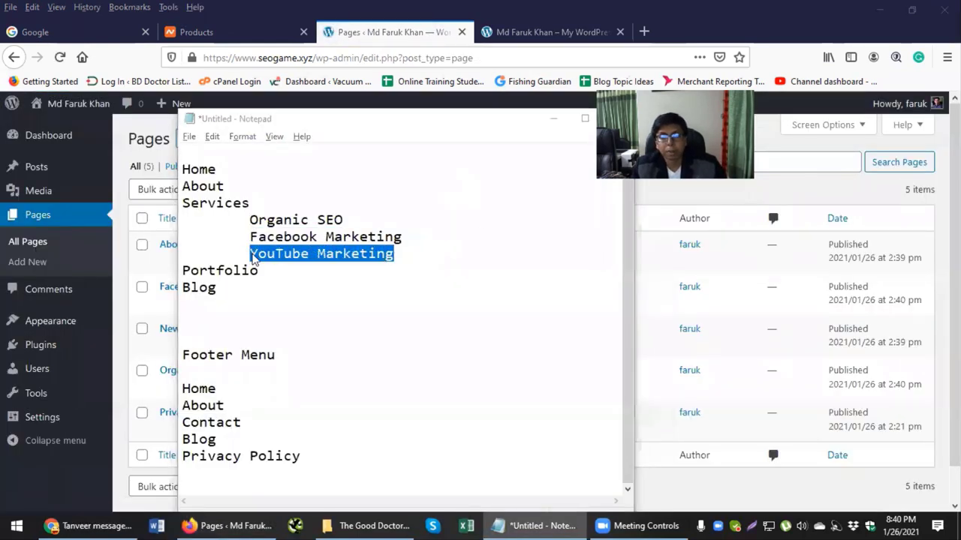
pyautogui.hotkey('alt', 'Tab')
pyautogui.click(201, 139)
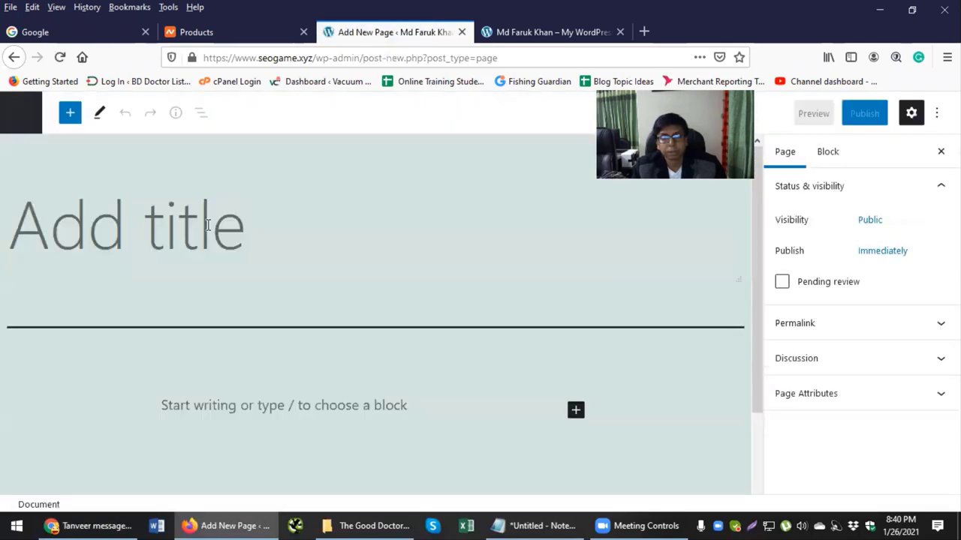
pyautogui.write('YouTube Marketing')
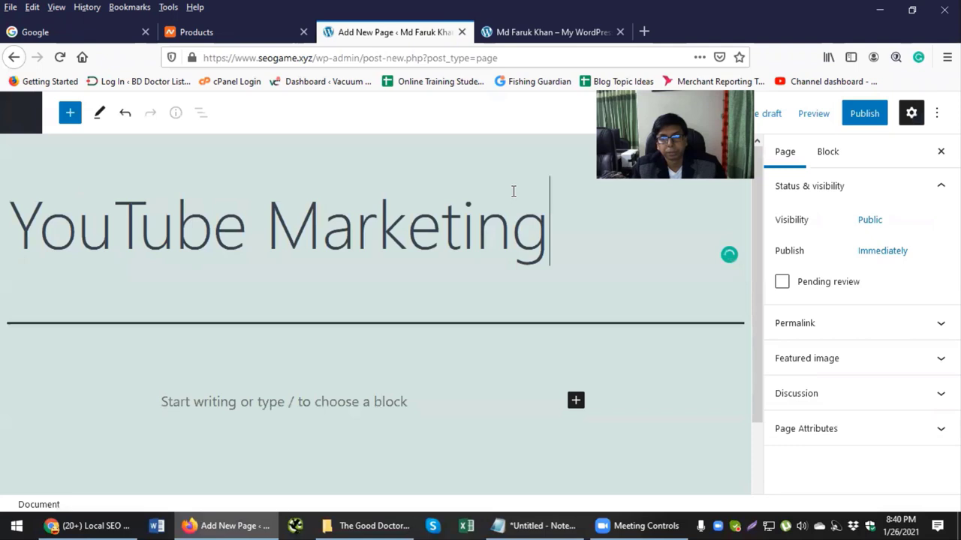
pyautogui.click(864, 113)
pyautogui.click(808, 121)
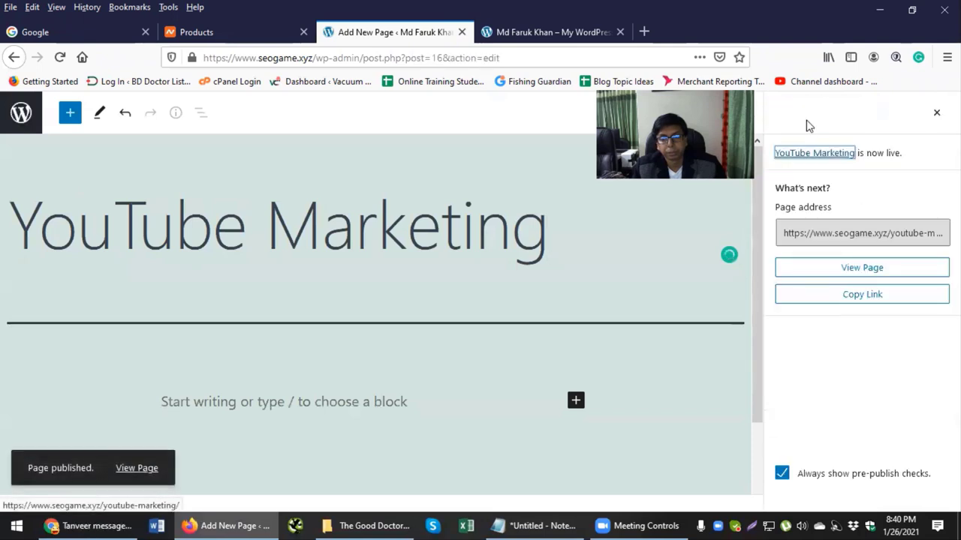
pyautogui.click(21, 113)
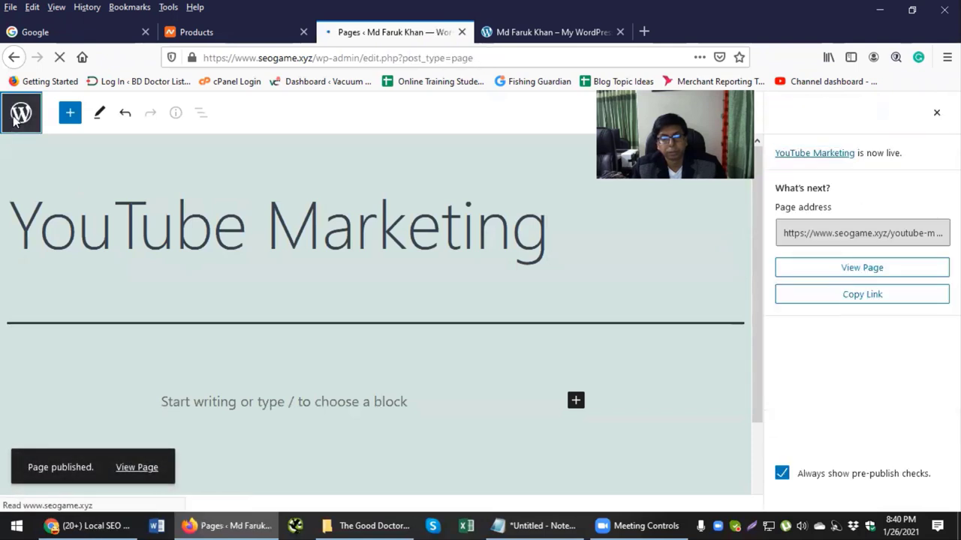
# Step: Select the Portfolio item in the menu notes for the next page
pyautogui.hotkey('alt', 'Tab')
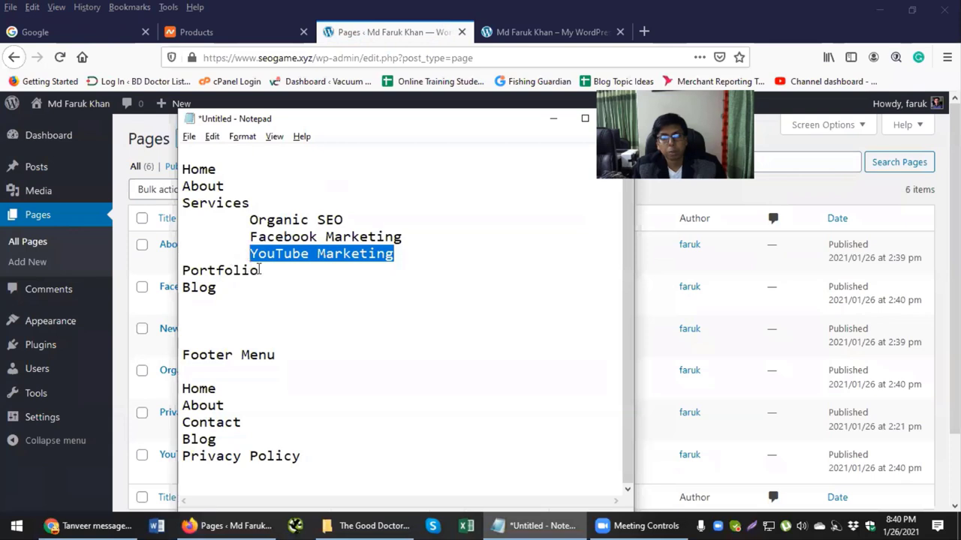
pyautogui.moveTo(260, 270); pyautogui.dragTo(182, 272)
pyautogui.hotkey('ctrl', 'c')
pyautogui.hotkey('alt', 'Tab')
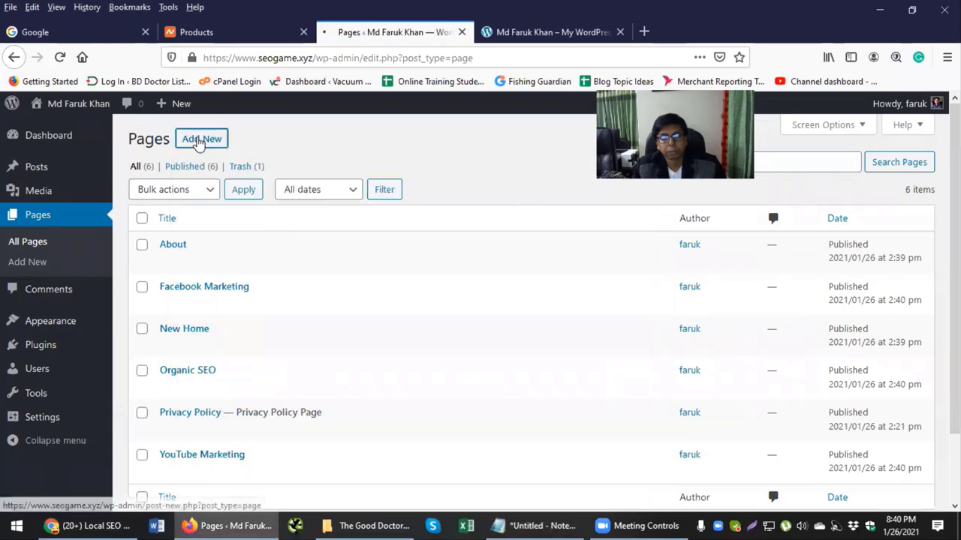
# Step: Create and publish a new page titled 'Portfolio' using the pasted title
pyautogui.click(196, 138)
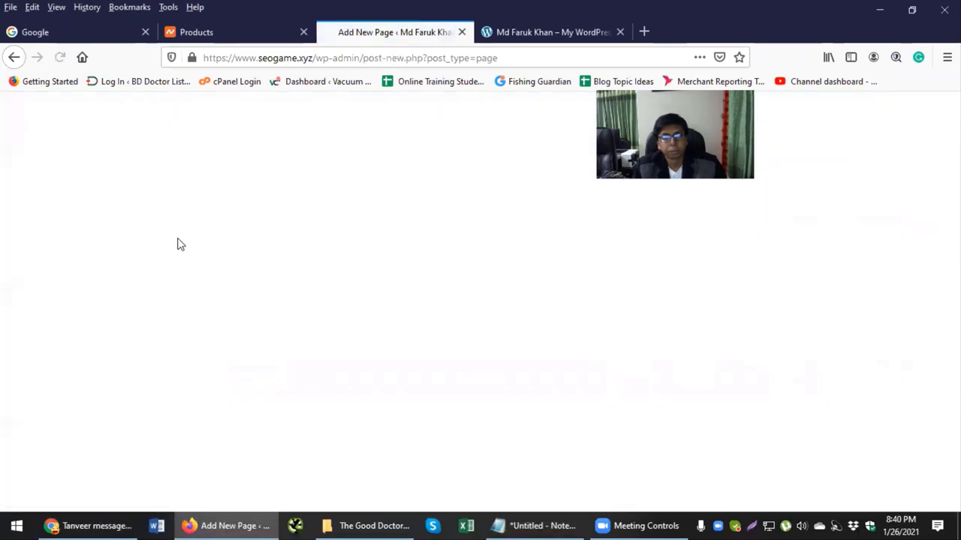
pyautogui.hotkey('ctrl', 'v')
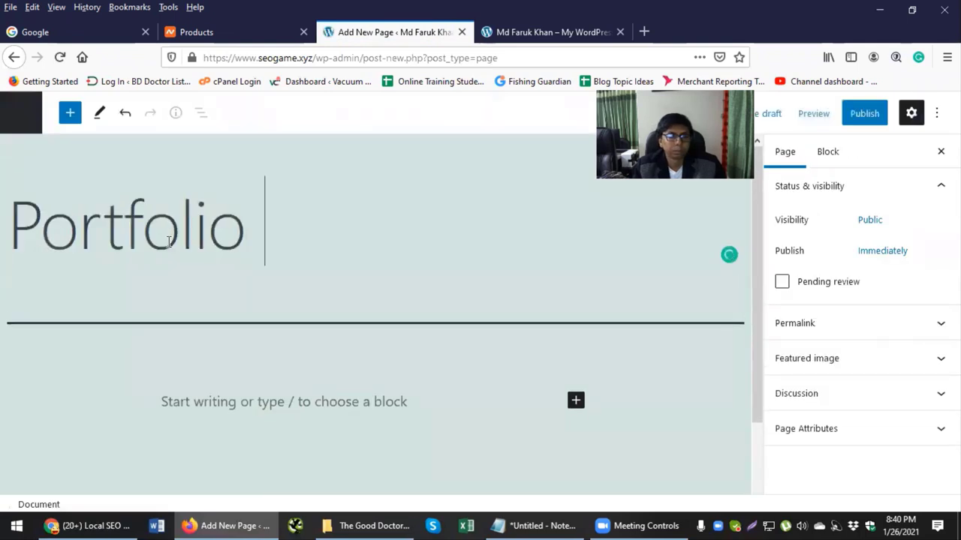
pyautogui.click(862, 113)
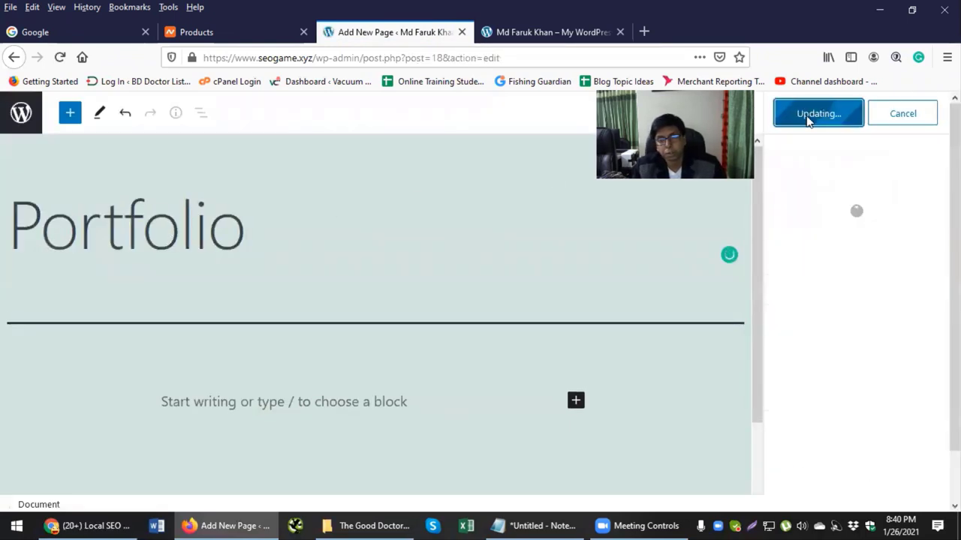
pyautogui.click(30, 114)
# Step: Create and publish a 'Blog' page, then check it in the Pages list
pyautogui.click(195, 142)
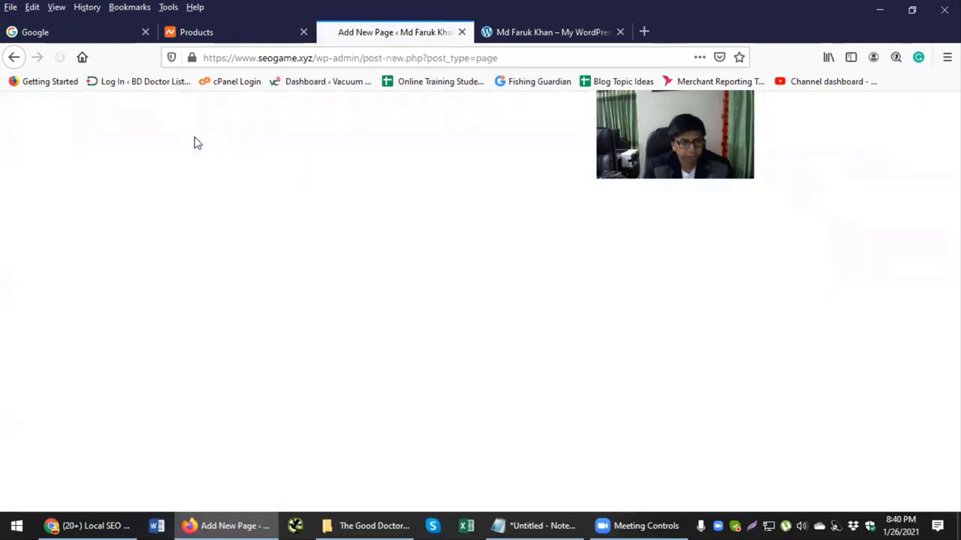
pyautogui.write('Blog')
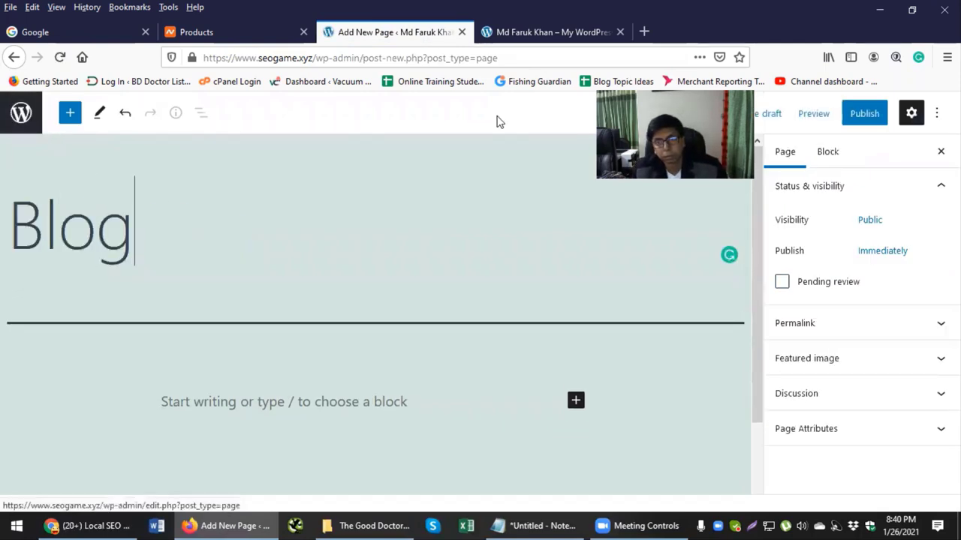
pyautogui.click(860, 117)
pyautogui.click(816, 123)
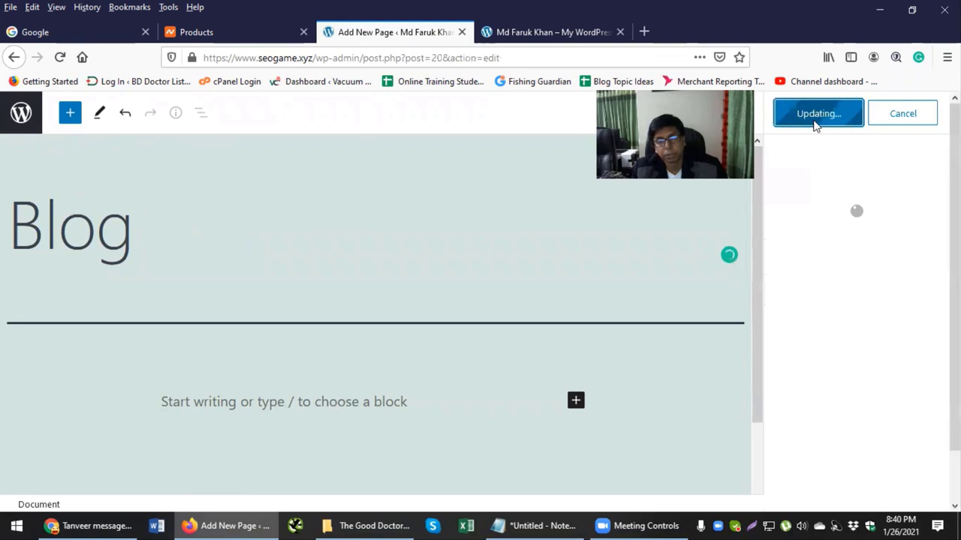
pyautogui.click(21, 113)
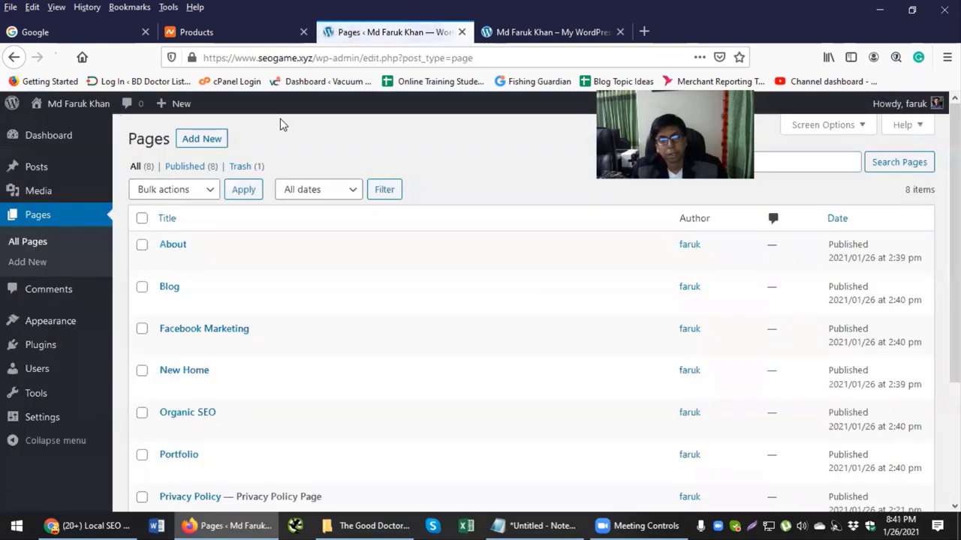
pyautogui.scroll(-2, 272, 172)
pyautogui.scroll(-3, 271, 192)
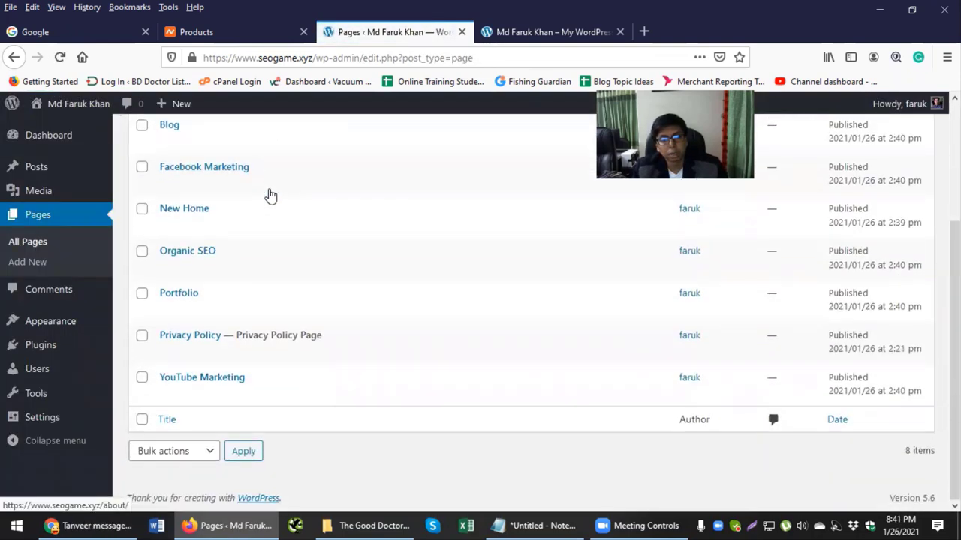
pyautogui.scroll(5, 271, 196)
# Step: Create a new page titled 'Contact' and publish it
pyautogui.click(209, 141)
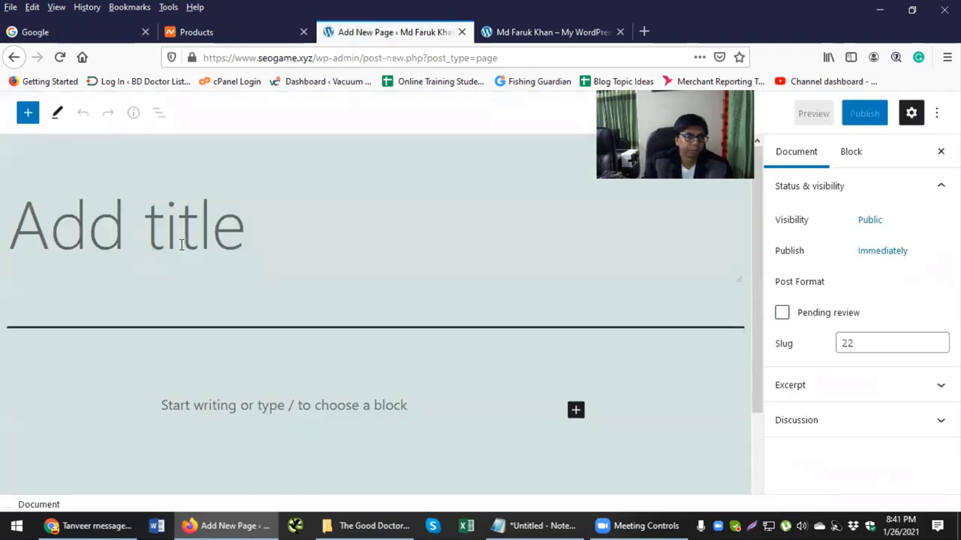
pyautogui.write('Conta')
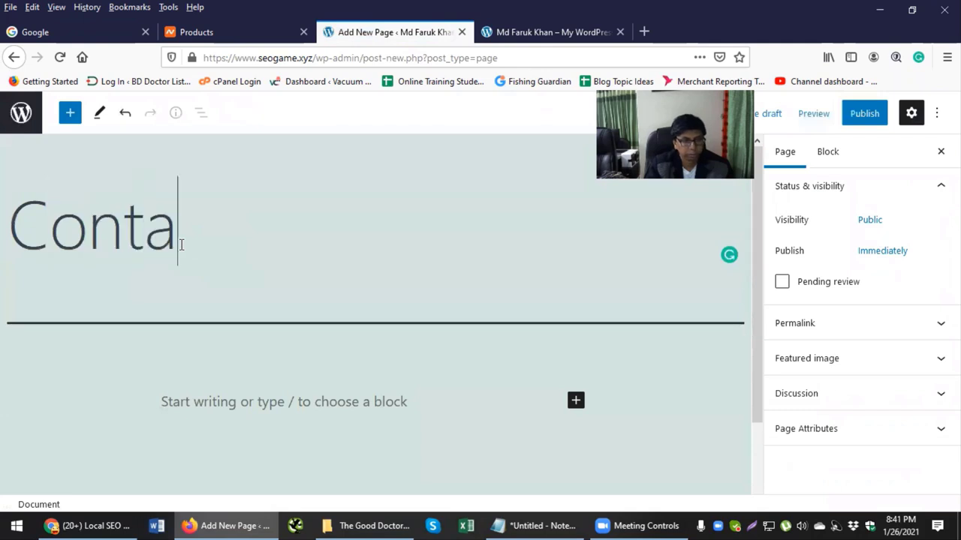
pyautogui.write('ct')
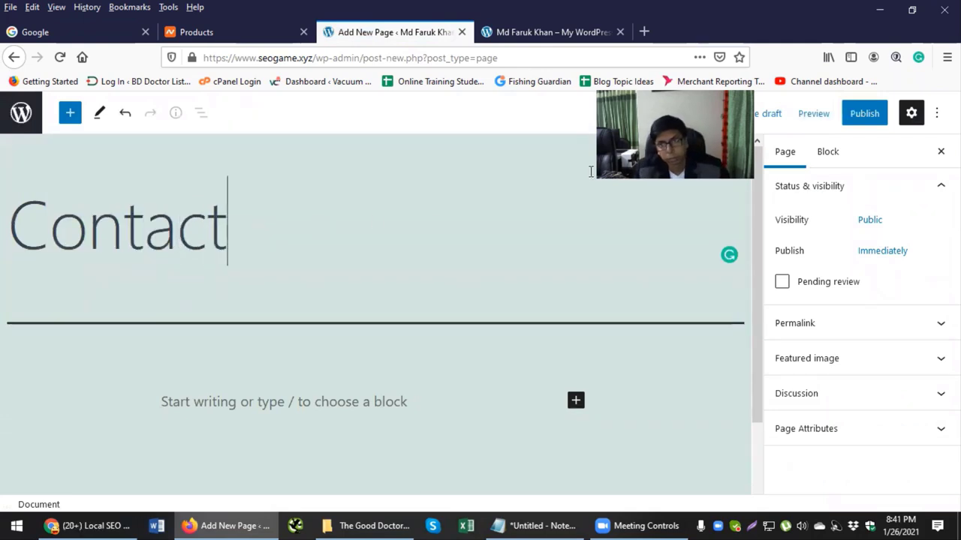
pyautogui.click(864, 113)
pyautogui.click(845, 119)
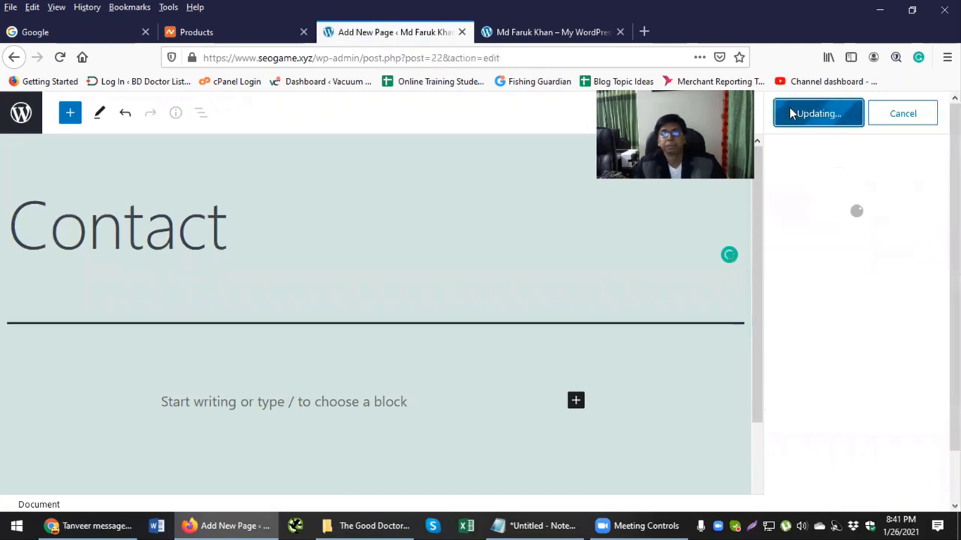
# Step: Review the Notepad menu outline: Services sub-items, Portfolio, Blog, Contact and Privacy Policy
pyautogui.click(540, 526)
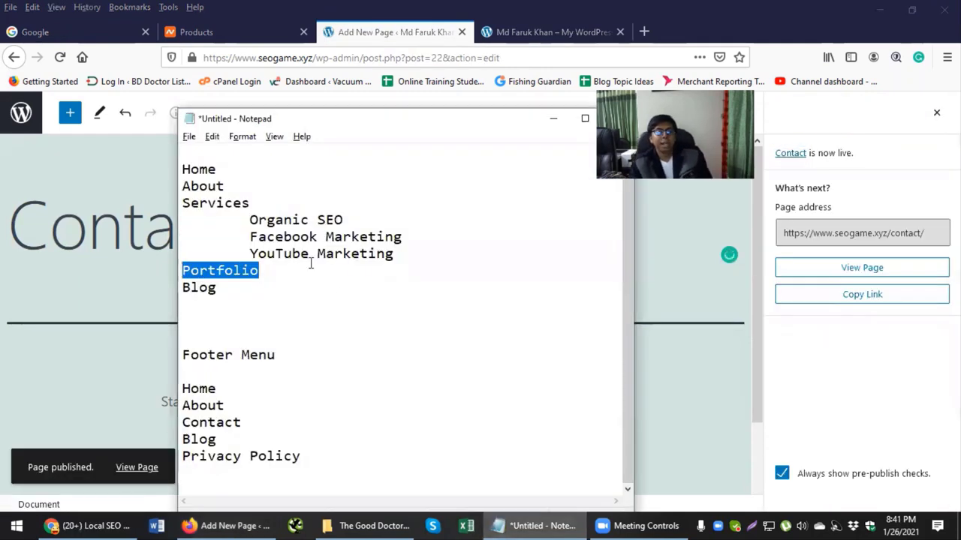
pyautogui.click(252, 202)
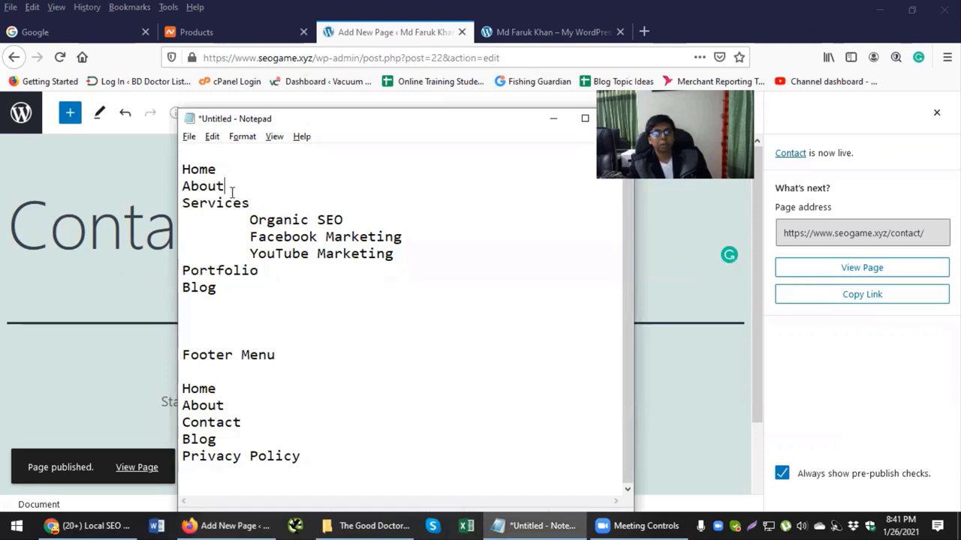
pyautogui.moveTo(267, 218); pyautogui.dragTo(351, 251)
pyautogui.moveTo(216, 270); pyautogui.dragTo(207, 288)
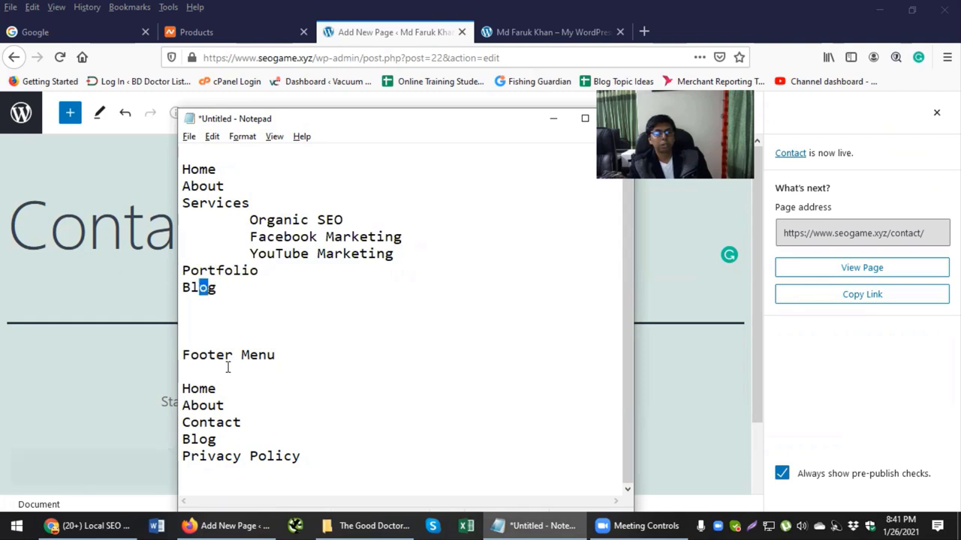
pyautogui.moveTo(241, 423); pyautogui.dragTo(182, 422)
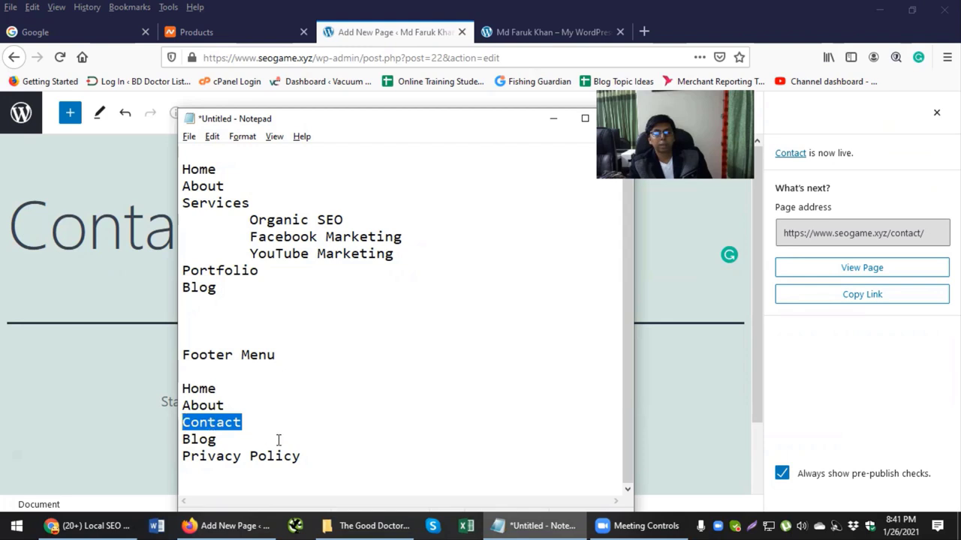
pyautogui.moveTo(291, 444); pyautogui.dragTo(262, 453)
pyautogui.click(227, 440)
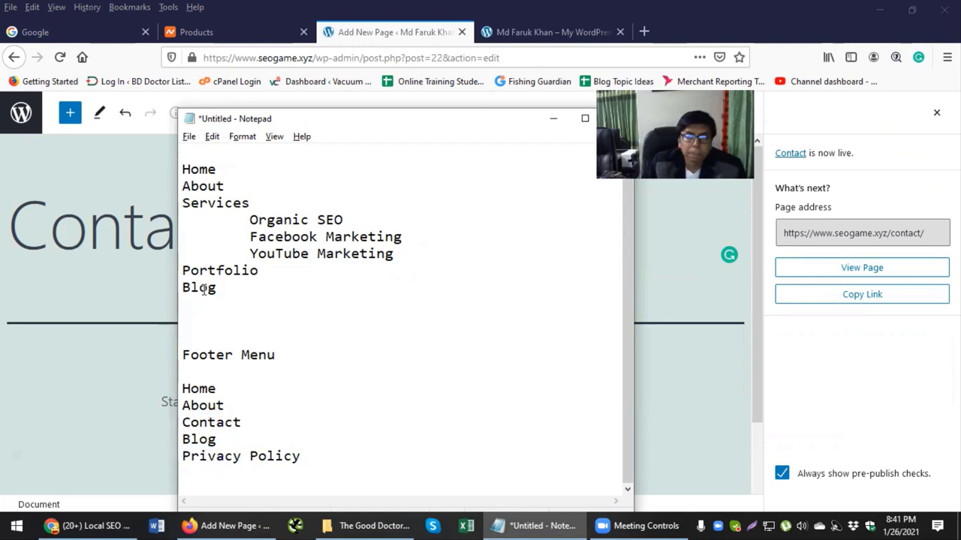
# Step: Go back to the WordPress Pages list to confirm nine published pages
pyautogui.click(135, 239)
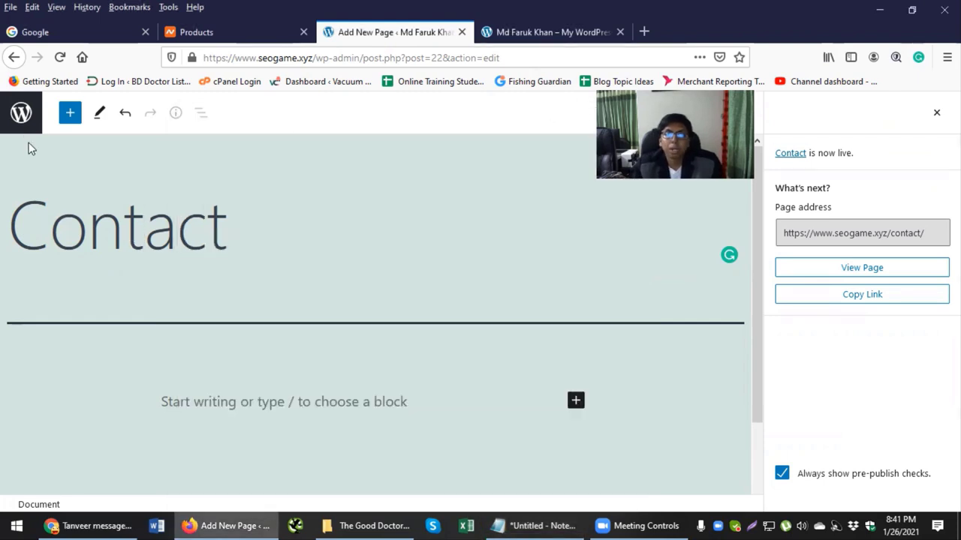
pyautogui.click(21, 112)
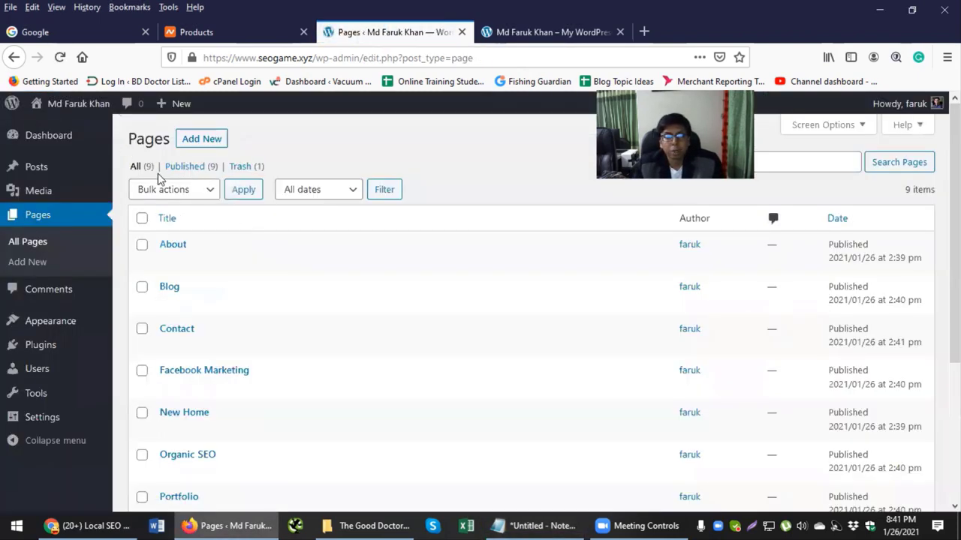
pyautogui.scroll(-3, 188, 250)
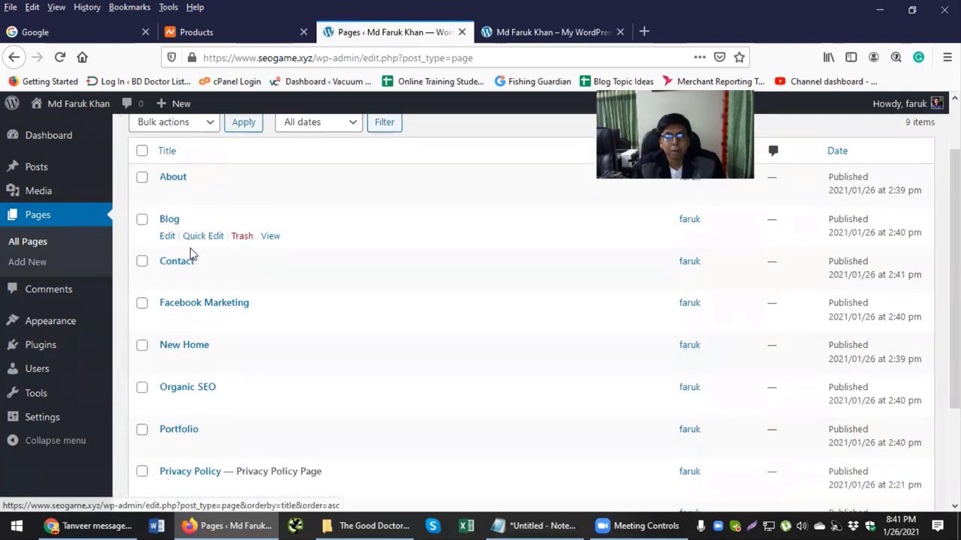
pyautogui.scroll(3, 188, 257)
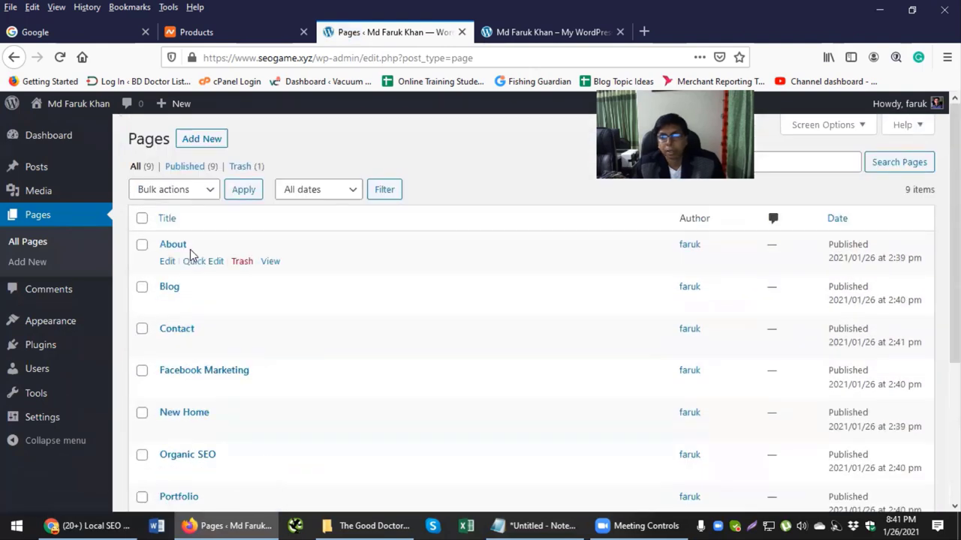
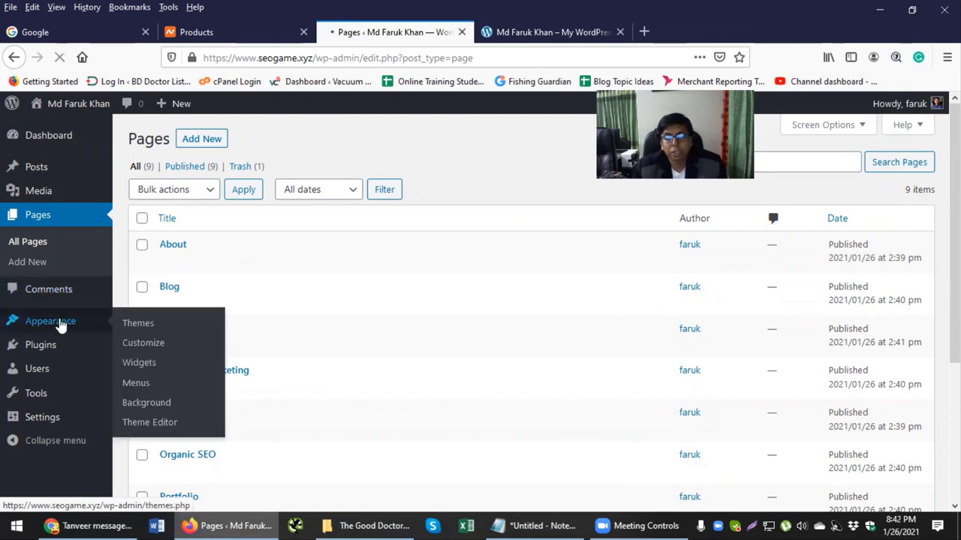
# Step: Open the installed themes list and glance at the live site's front page
pyautogui.click(62, 323)
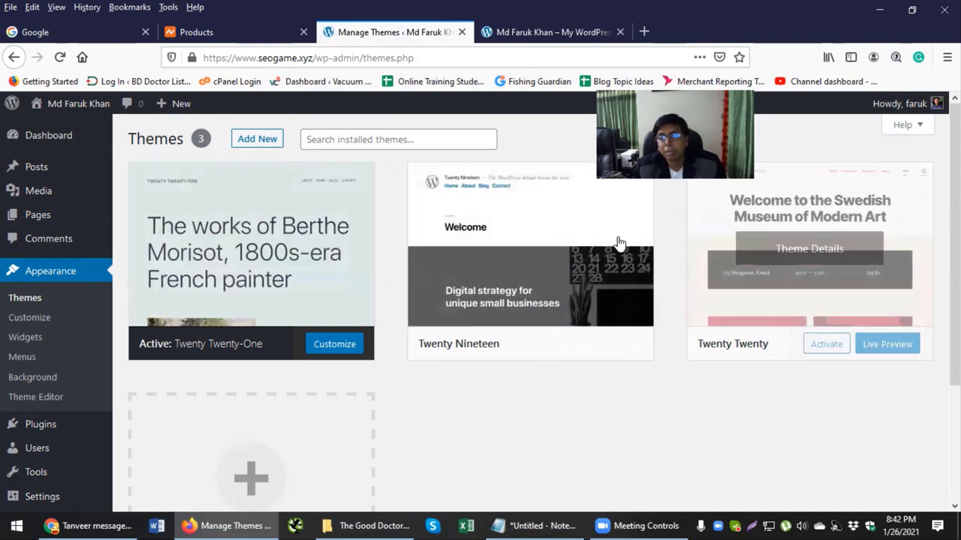
pyautogui.moveTo(610, 247)
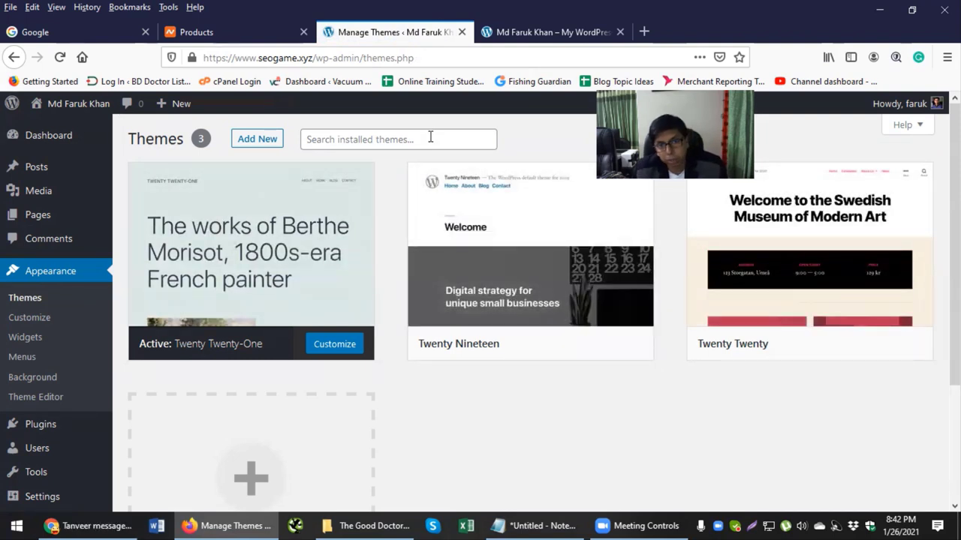
pyautogui.click(559, 32)
pyautogui.scroll(-3, 443, 247)
pyautogui.scroll(4, 443, 246)
pyautogui.click(392, 32)
pyautogui.moveTo(196, 236)
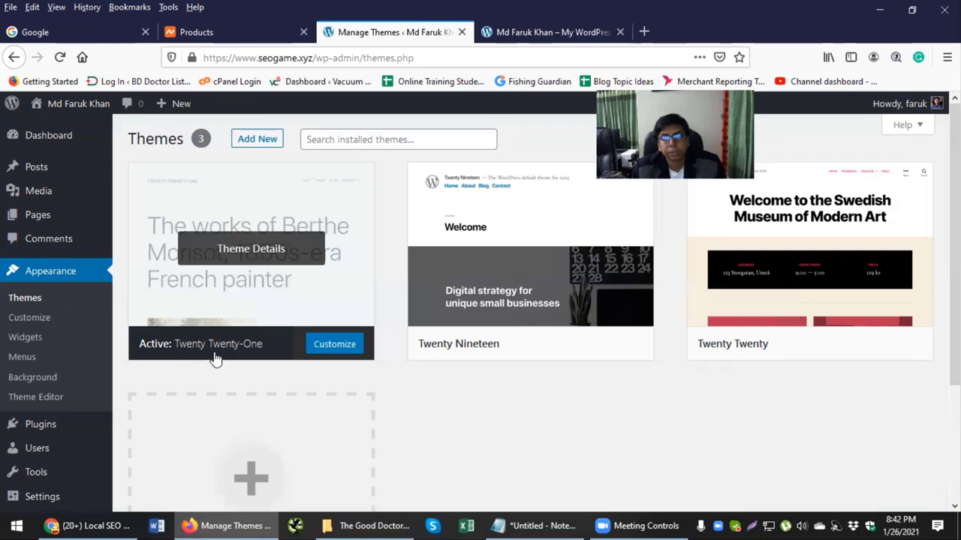
pyautogui.moveTo(463, 203)
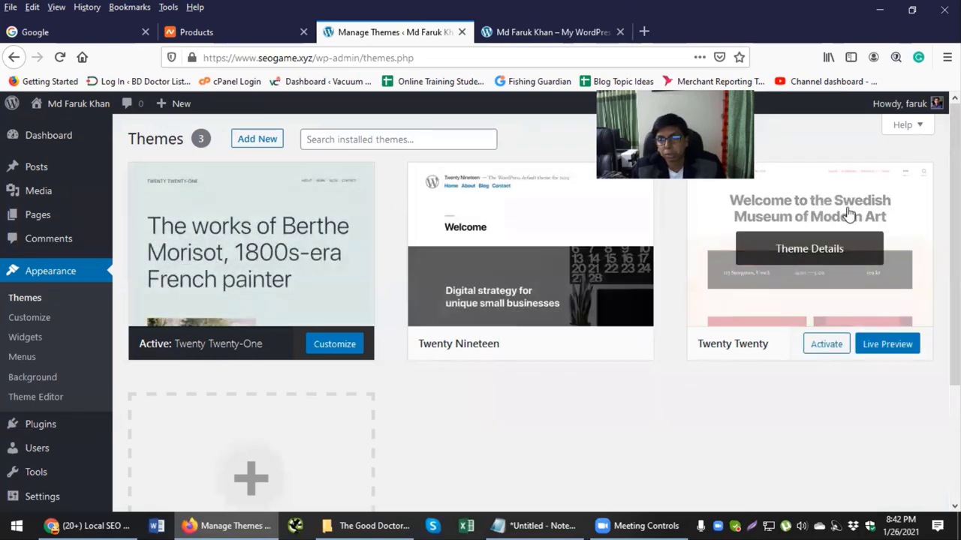
# Step: Delete the Twenty Twenty theme
pyautogui.click(848, 215)
pyautogui.scroll(-2, 837, 338)
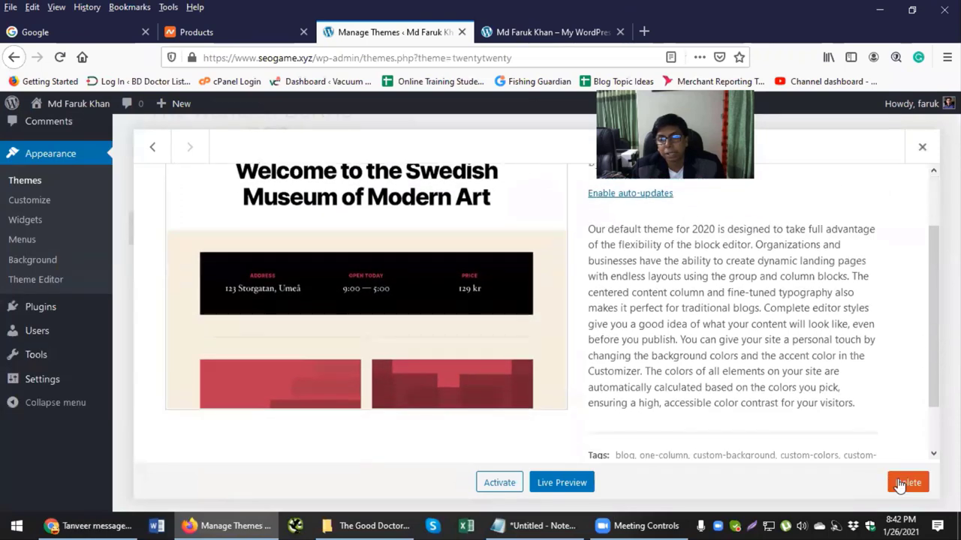
pyautogui.click(905, 483)
pyautogui.click(504, 278)
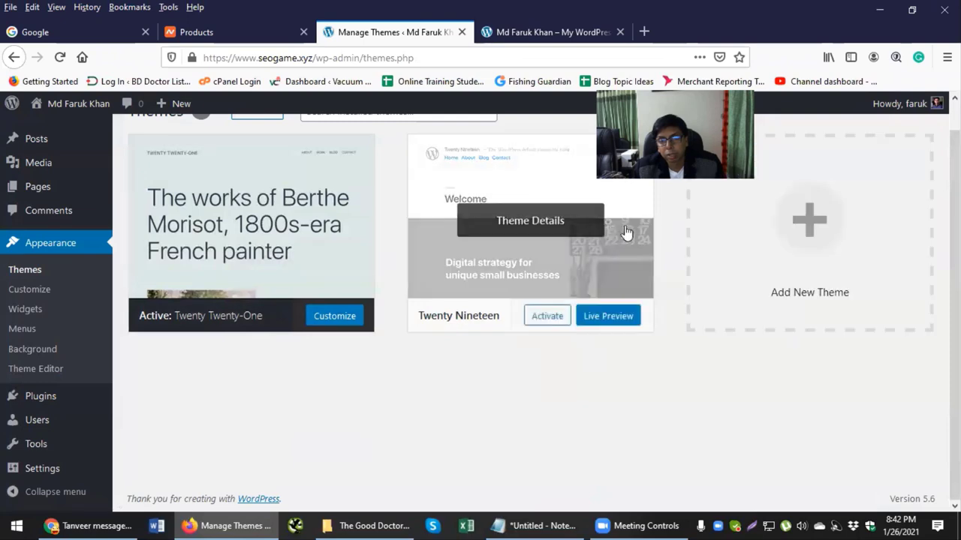
# Step: Delete the Twenty Nineteen theme
pyautogui.click(627, 234)
pyautogui.click(904, 484)
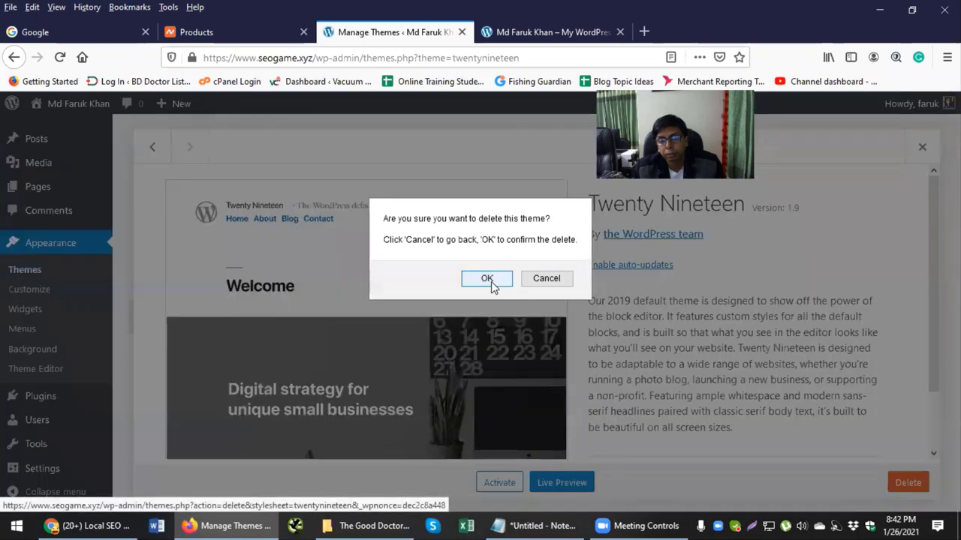
pyautogui.click(490, 279)
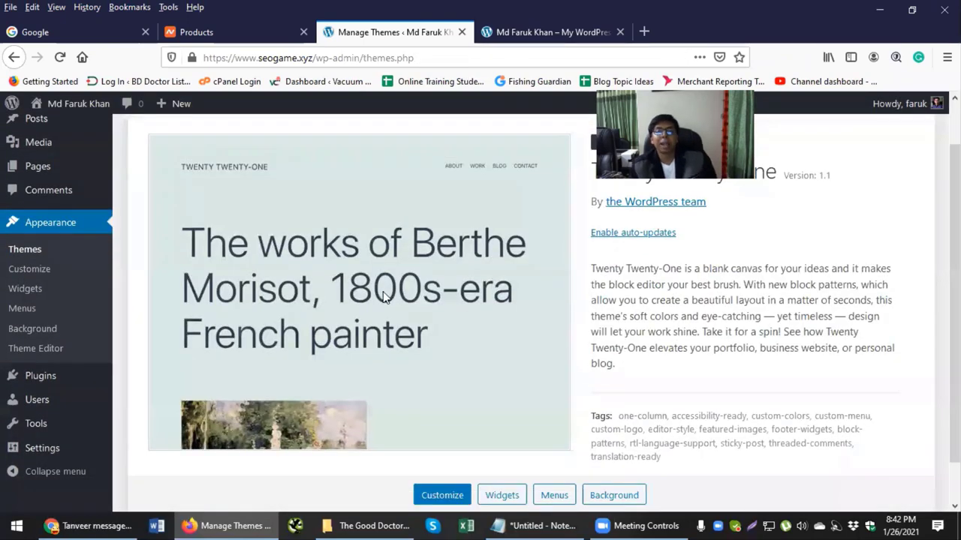
pyautogui.scroll(-1, 398, 279)
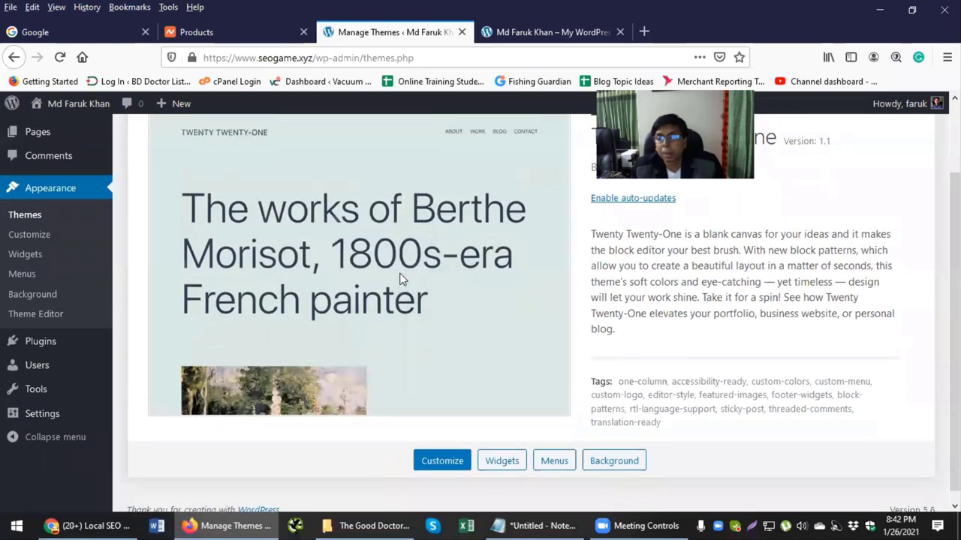
pyautogui.scroll(2, 398, 274)
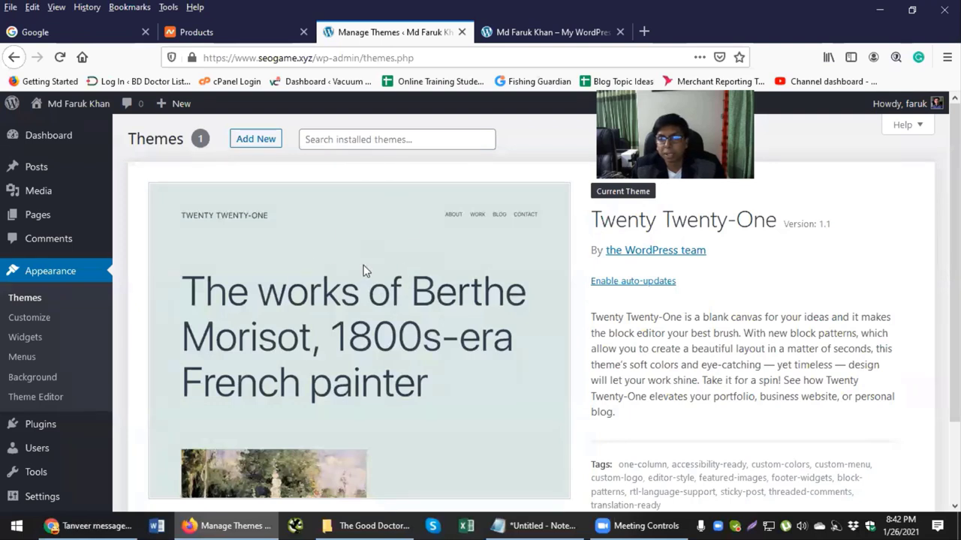
# Step: Search the theme directory for 'hestia' under Add New
pyautogui.click(257, 147)
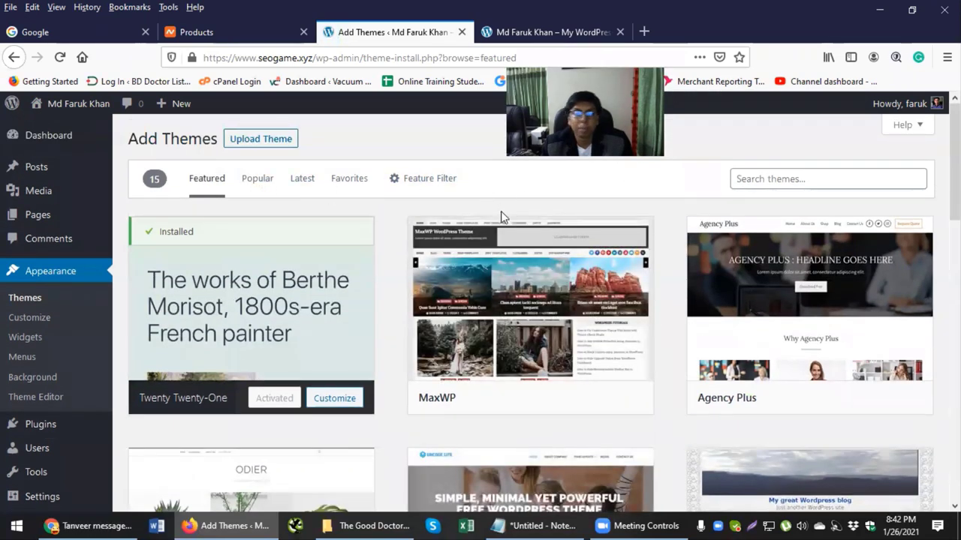
pyautogui.moveTo(521, 275)
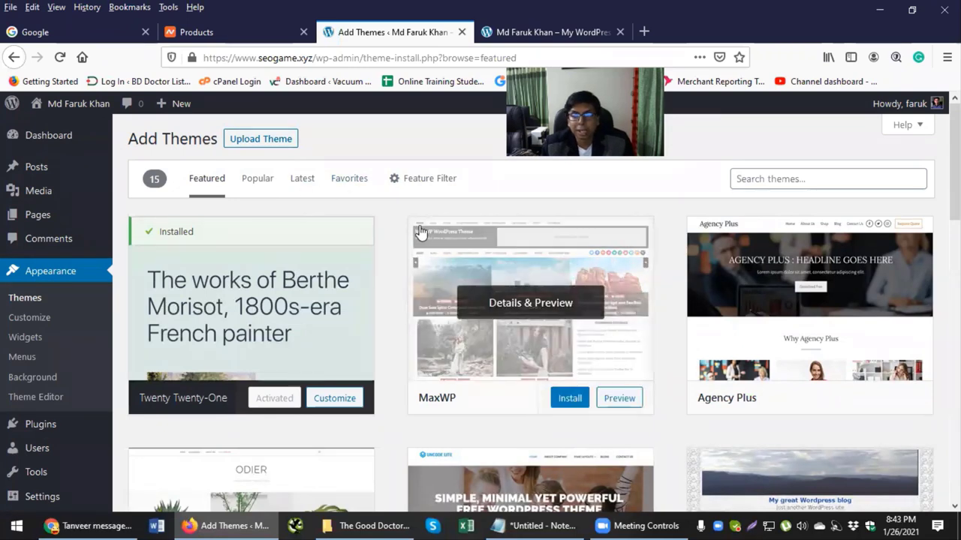
pyautogui.click(805, 181)
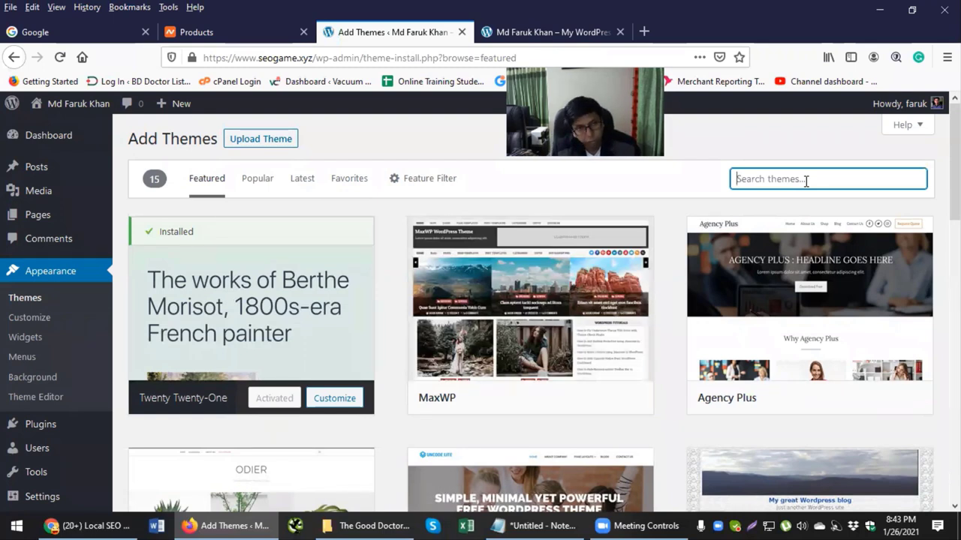
pyautogui.write('hestia')
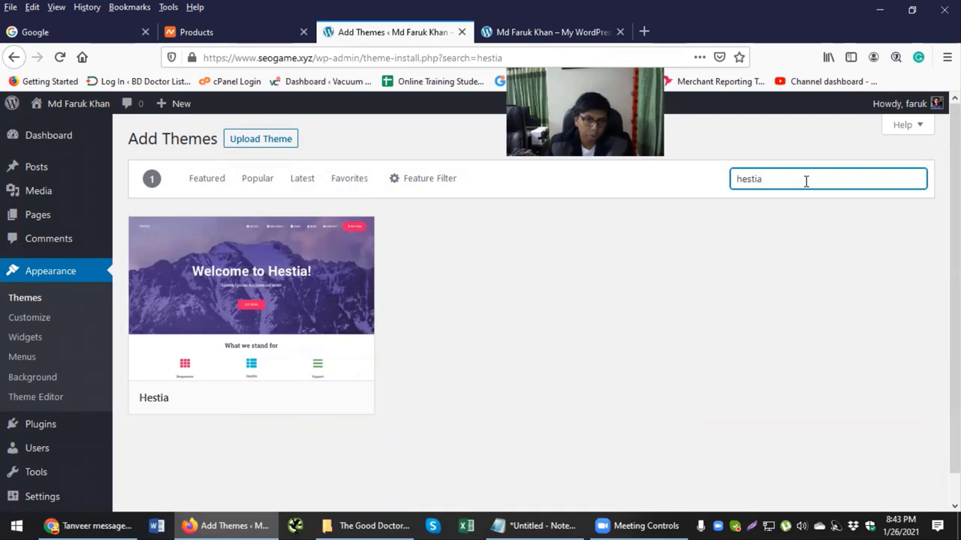
# Step: Install the Hestia theme and activate it
pyautogui.moveTo(304, 278)
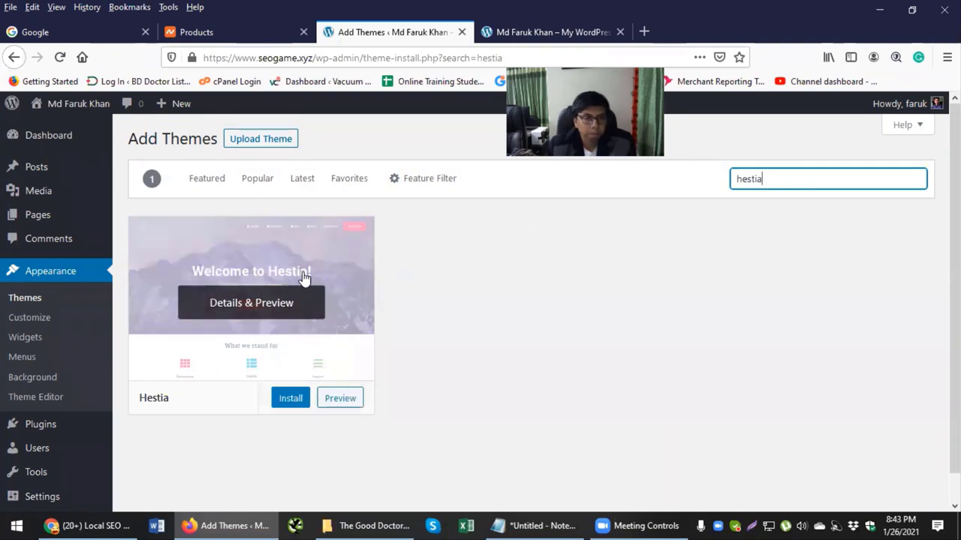
pyautogui.click(293, 400)
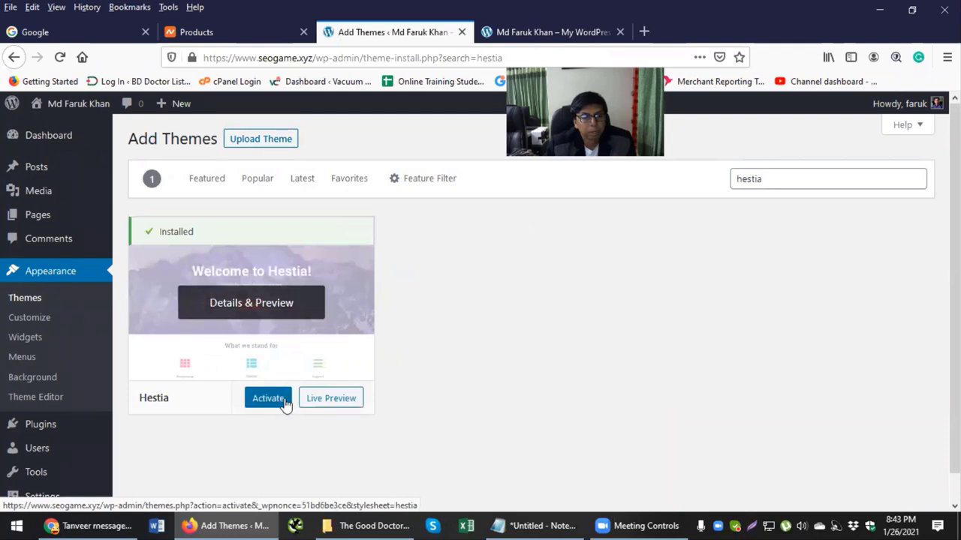
pyautogui.click(257, 401)
pyautogui.click(257, 402)
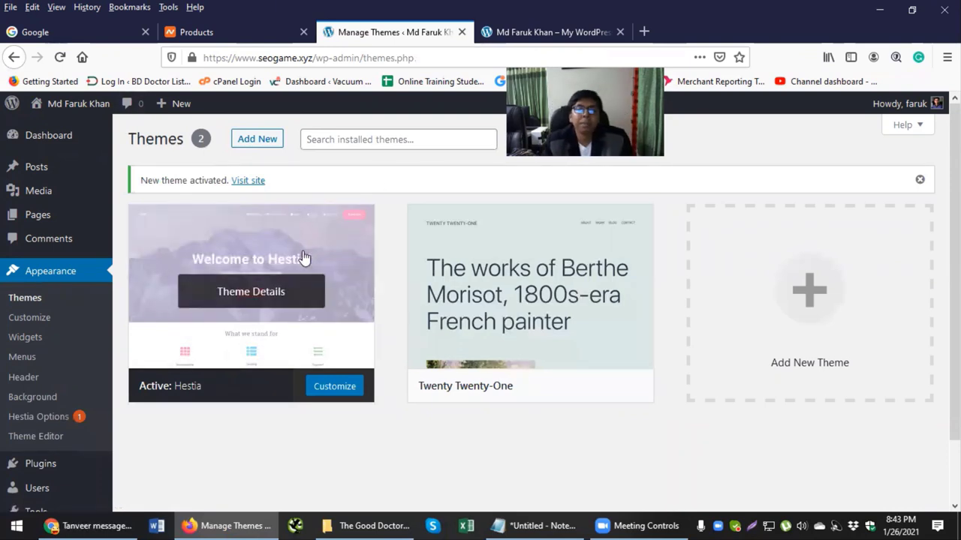
pyautogui.click(506, 32)
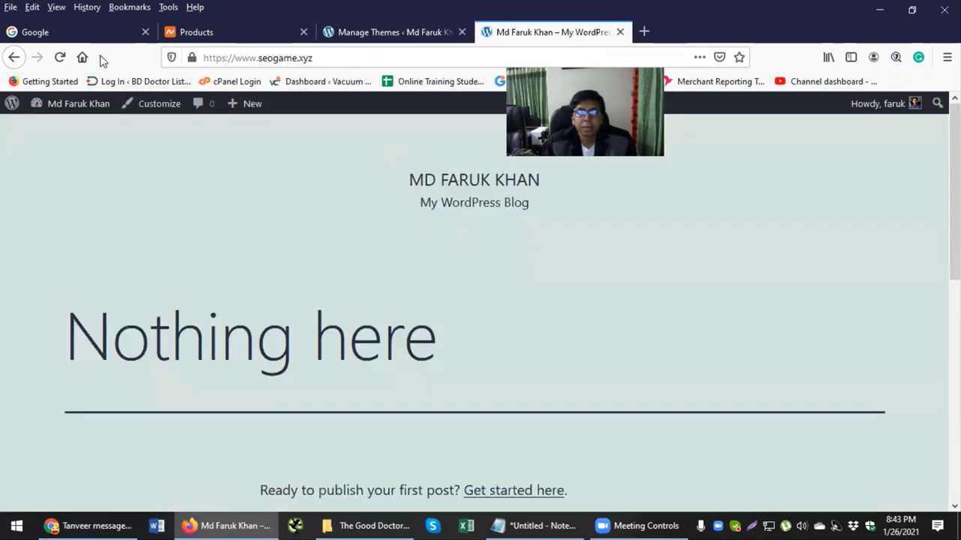
pyautogui.click(60, 57)
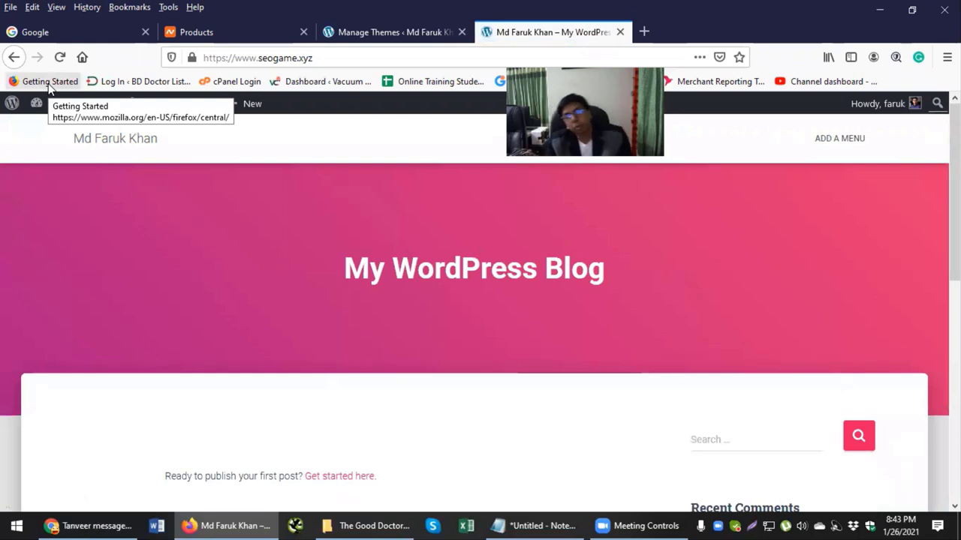
pyautogui.scroll(-5, 219, 193)
pyautogui.scroll(-2, 219, 196)
pyautogui.scroll(6, 219, 196)
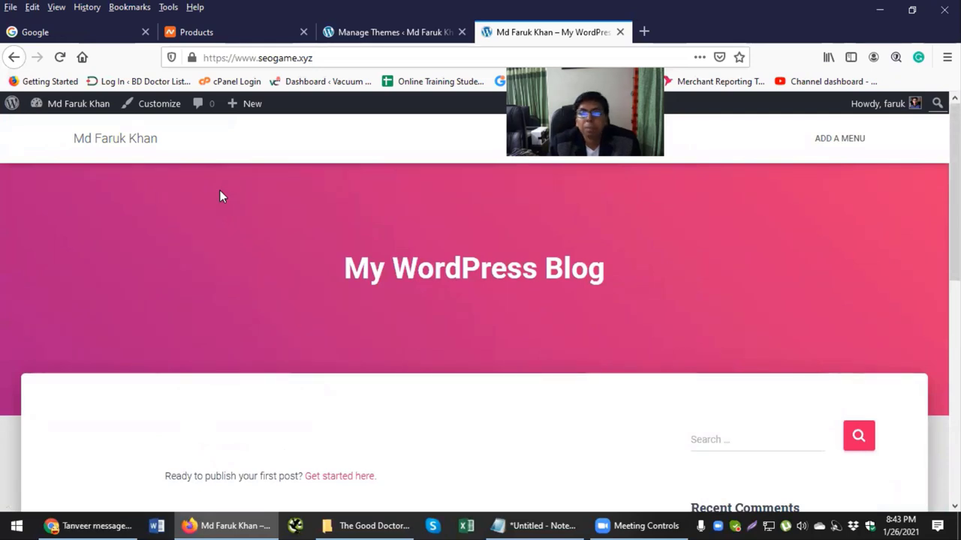
pyautogui.click(365, 37)
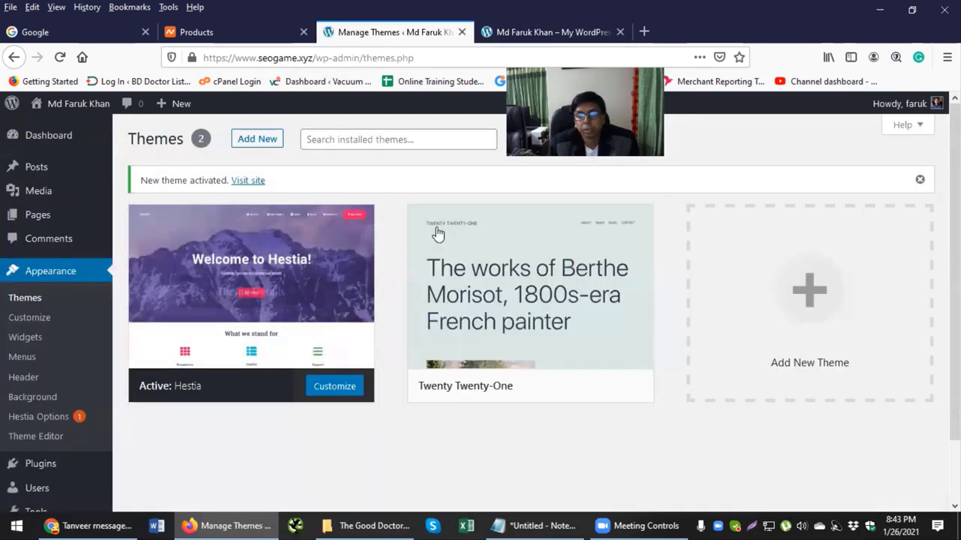
# Step: Delete the Twenty Twenty-One theme, then go to Appearance > Widgets
pyautogui.click(470, 255)
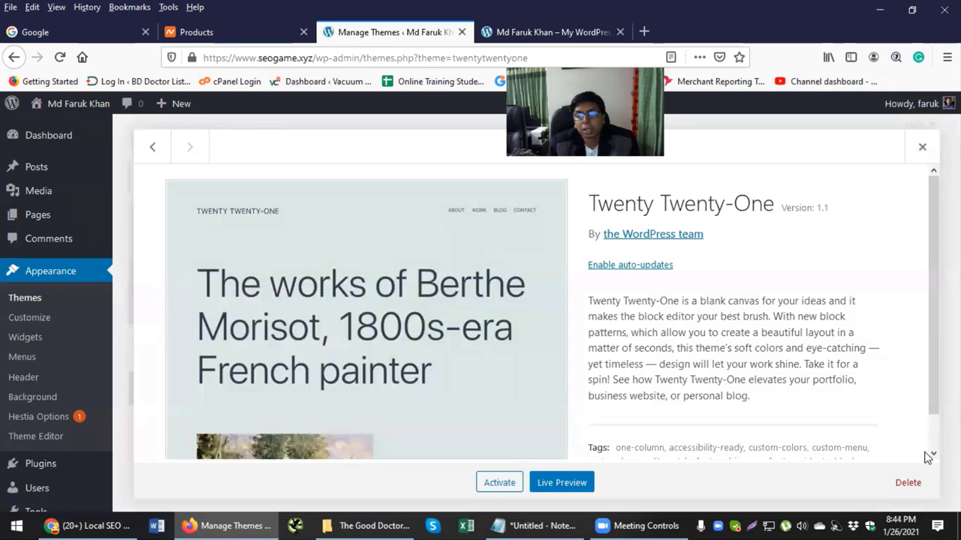
pyautogui.click(909, 482)
pyautogui.click(495, 275)
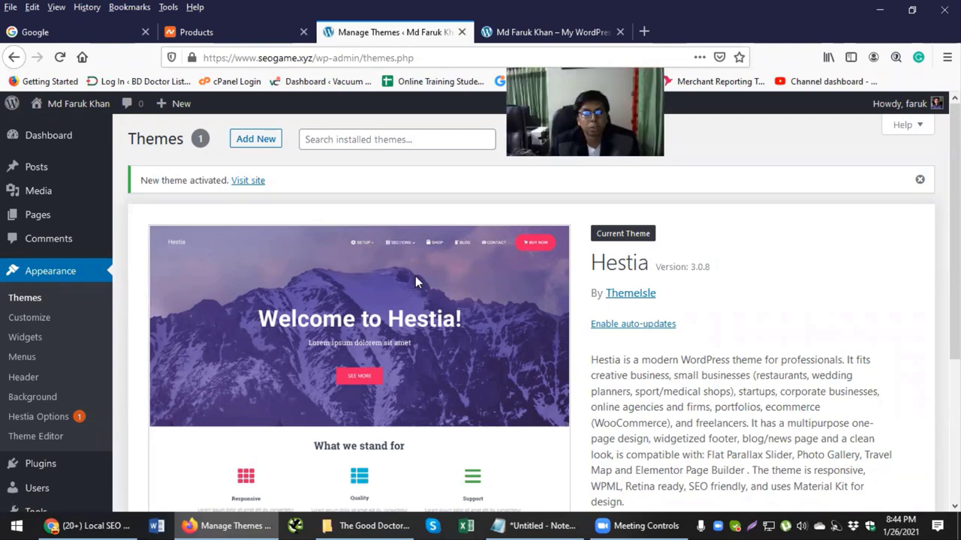
pyautogui.click(30, 341)
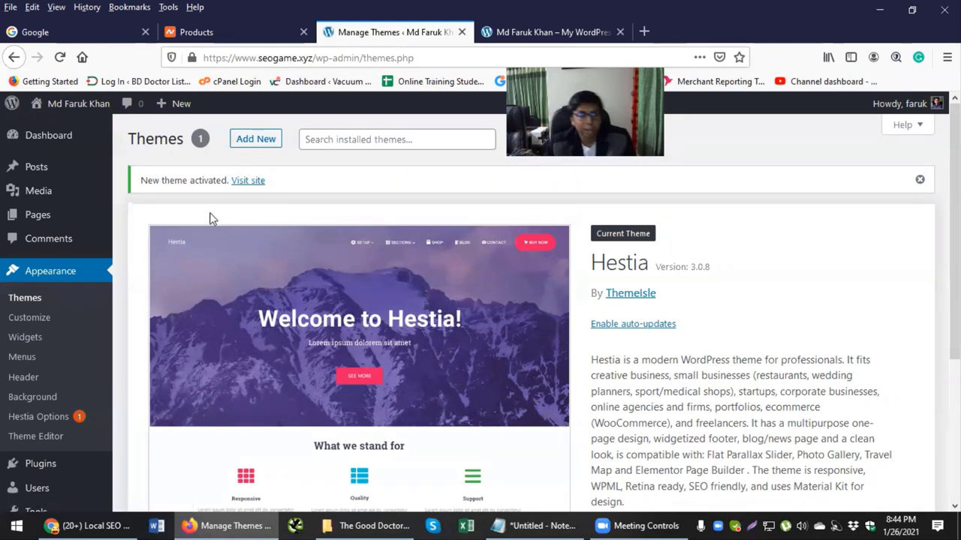
pyautogui.click(18, 339)
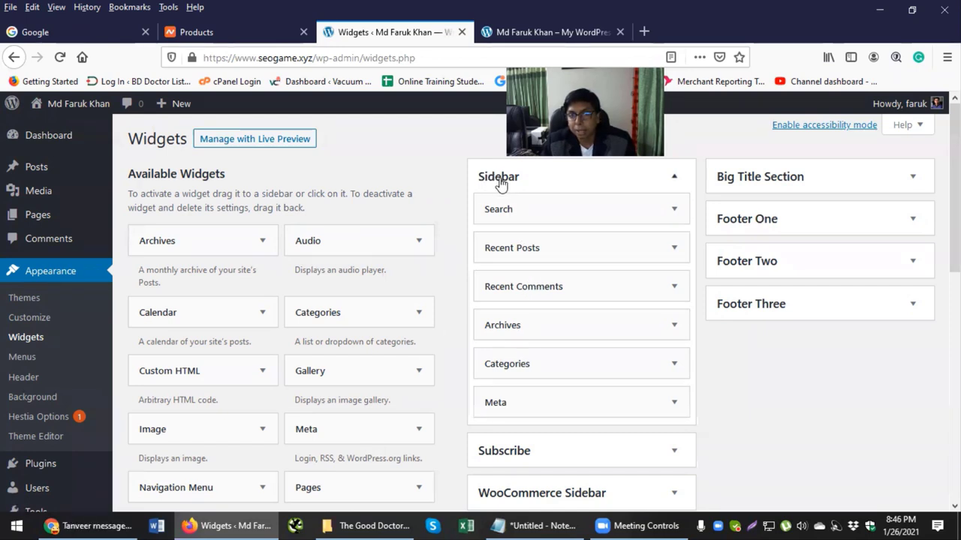
pyautogui.click(518, 36)
pyautogui.scroll(-4, 721, 252)
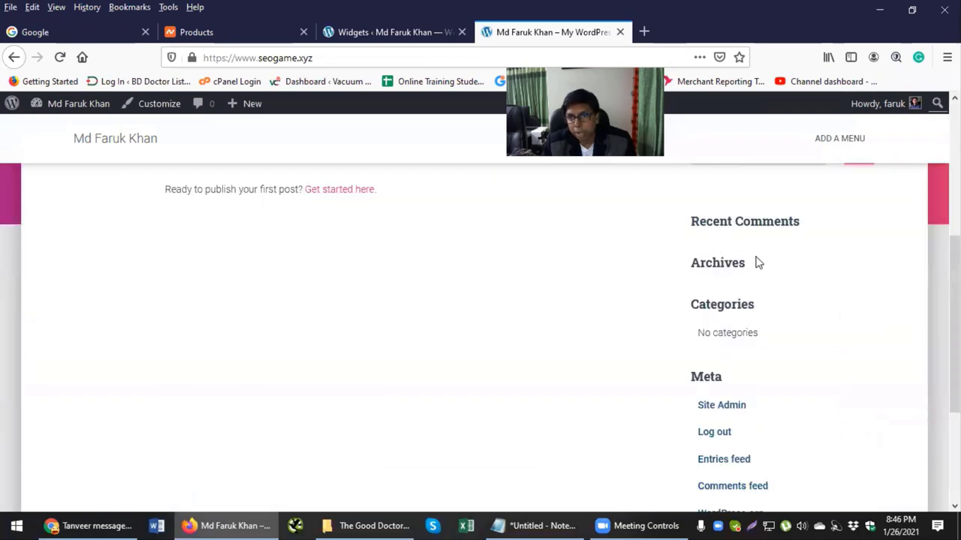
pyautogui.scroll(-2, 697, 343)
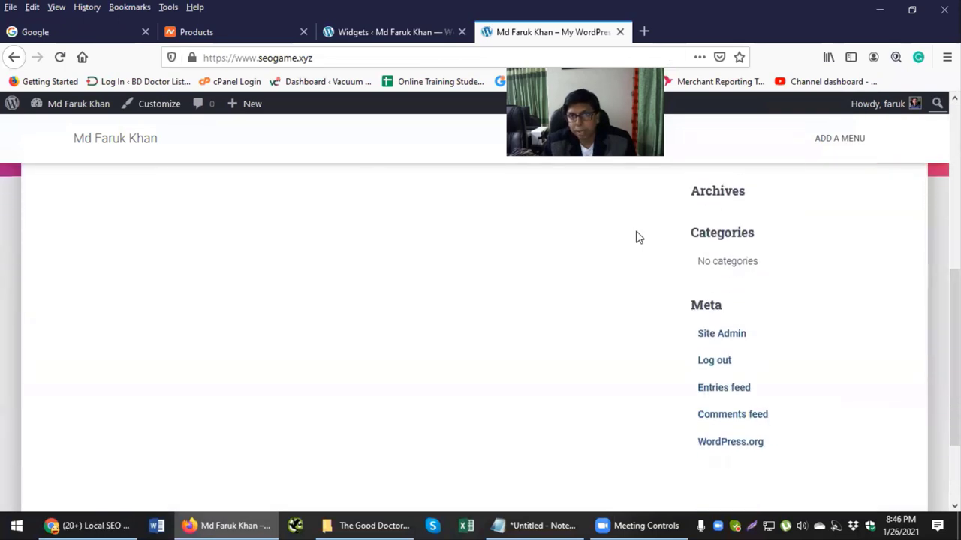
pyautogui.hotkey('ctrl', 'pageup')
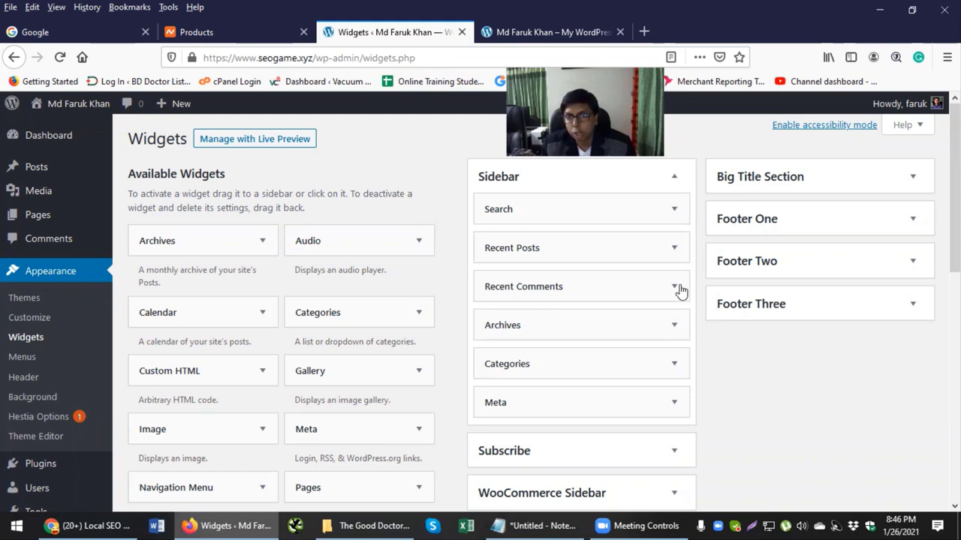
# Step: Remove the Meta, Categories, Archives and Recent Comments widgets from the Sidebar
pyautogui.click(668, 403)
pyautogui.scroll(-3, 671, 399)
pyautogui.click(498, 337)
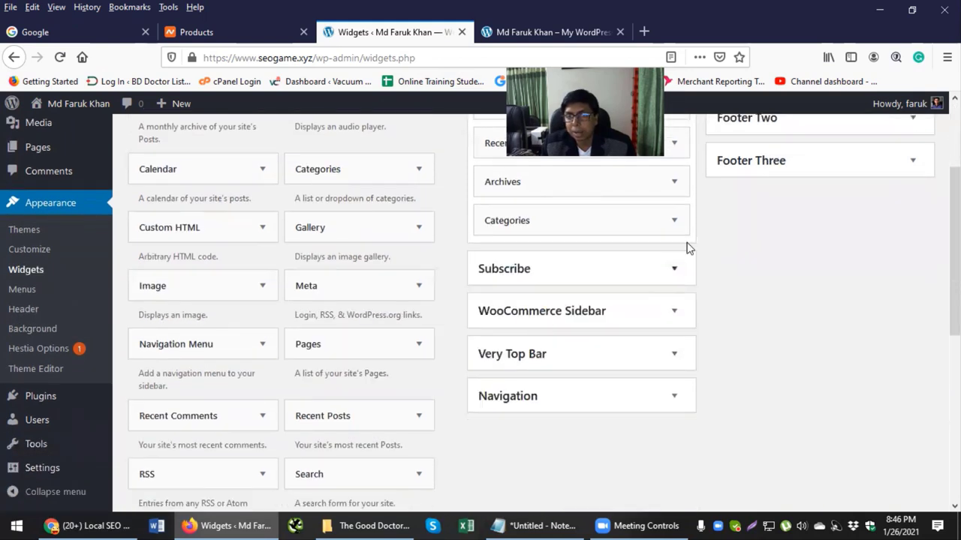
pyautogui.click(672, 220)
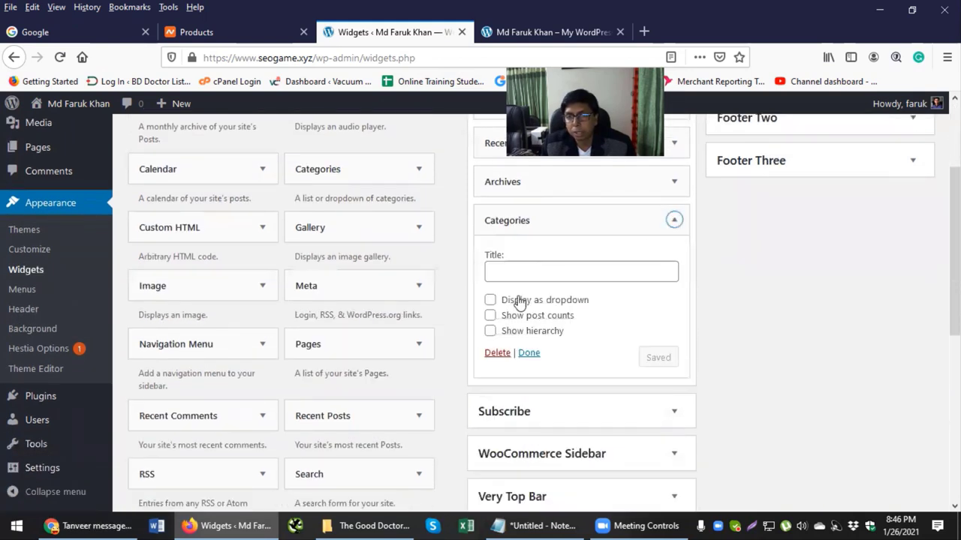
pyautogui.click(499, 354)
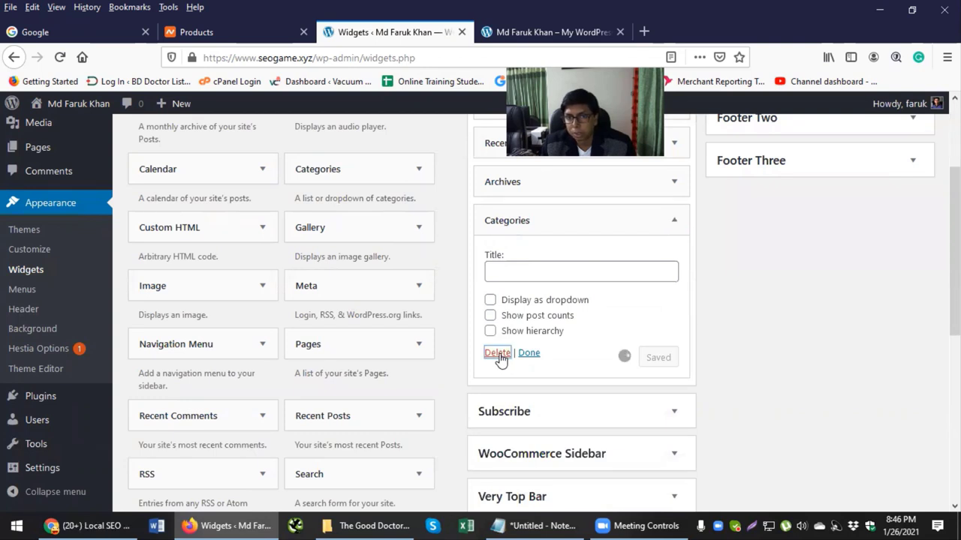
pyautogui.scroll(3, 652, 317)
pyautogui.click(672, 330)
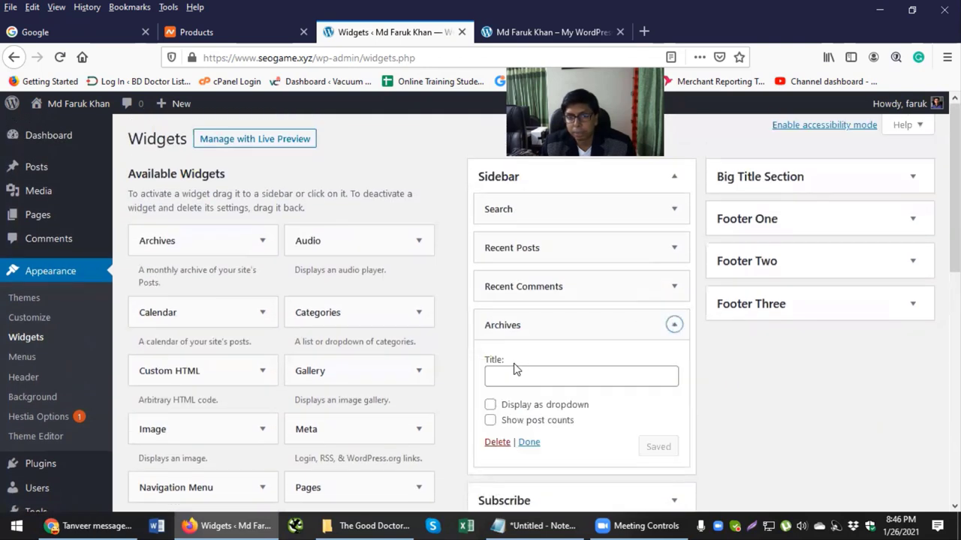
pyautogui.click(495, 443)
pyautogui.click(674, 286)
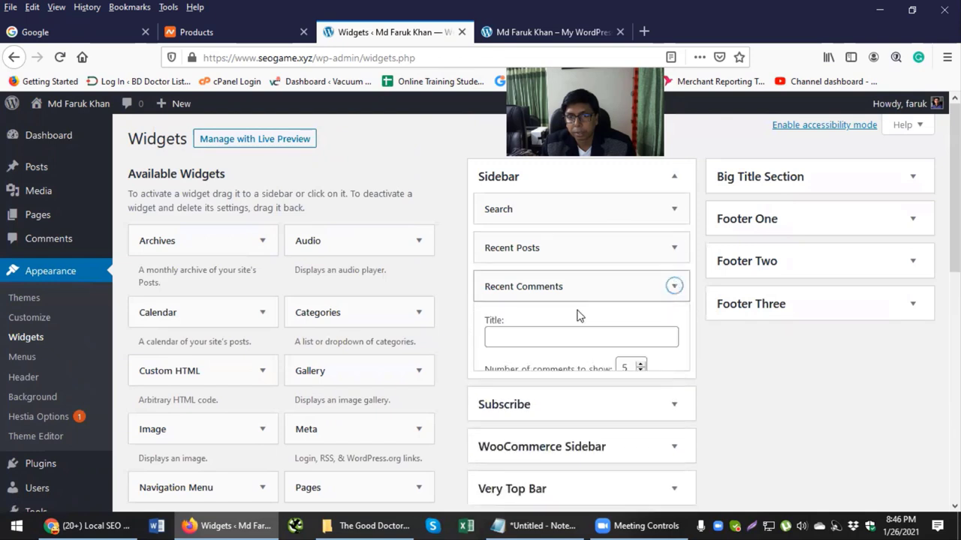
pyautogui.click(497, 395)
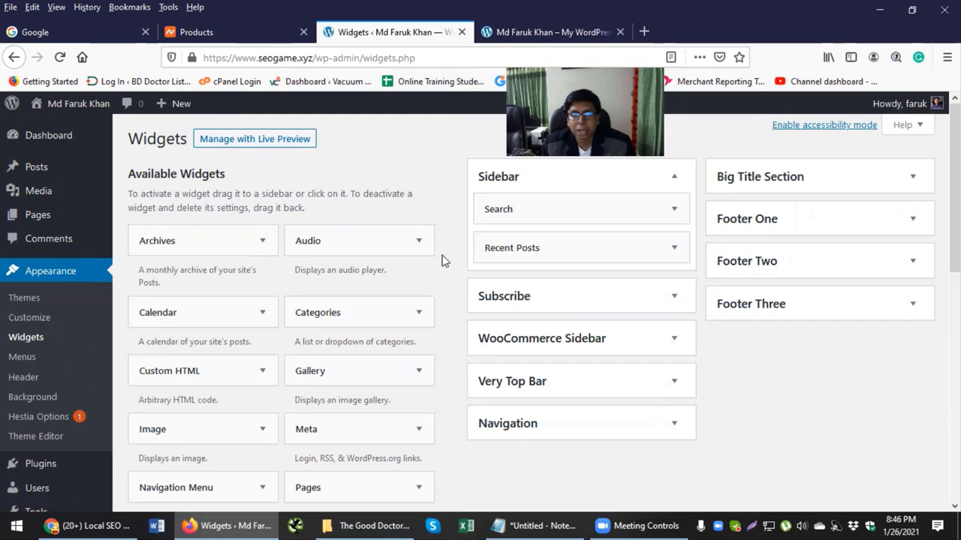
# Step: Drag the Categories widget back into the Sidebar just below Recent Posts
pyautogui.moveTo(333, 316); pyautogui.dragTo(332, 310)
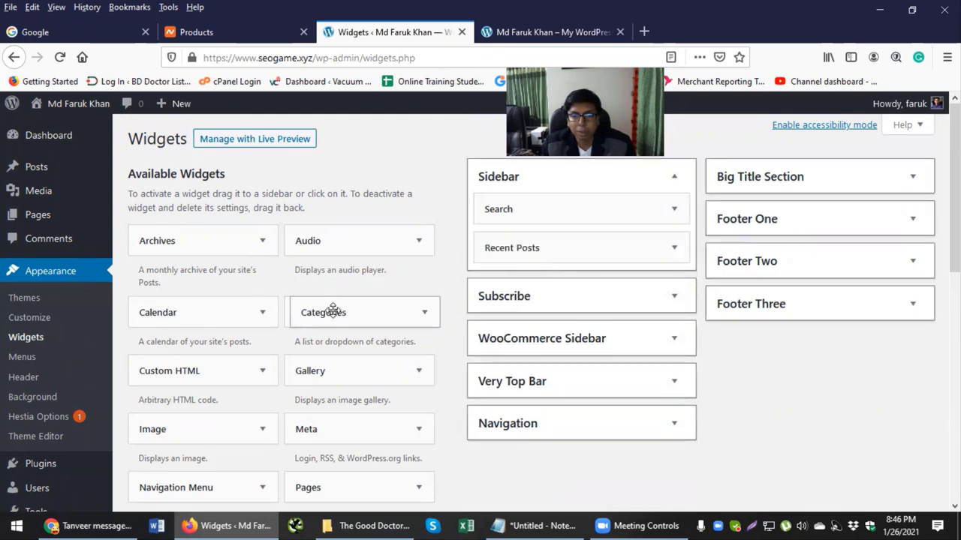
pyautogui.scroll(-2, 276, 328)
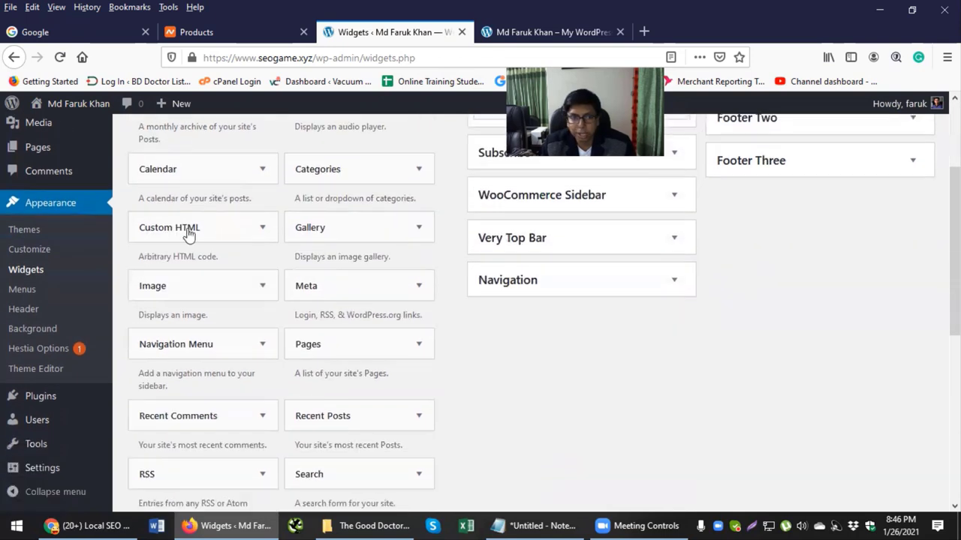
pyautogui.scroll(-3, 345, 300)
pyautogui.scroll(-2, 240, 328)
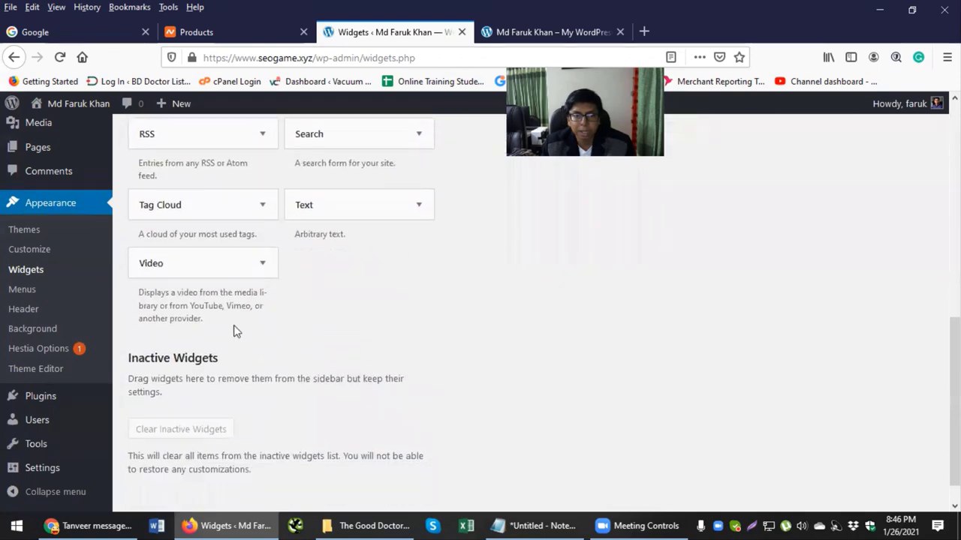
pyautogui.scroll(6, 235, 322)
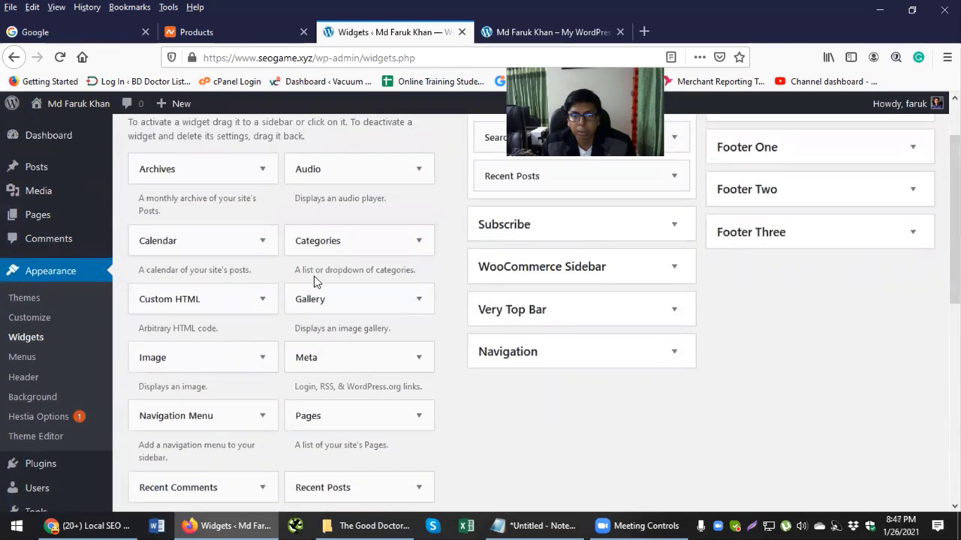
pyautogui.scroll(1, 352, 293)
pyautogui.moveTo(383, 299); pyautogui.dragTo(523, 278)
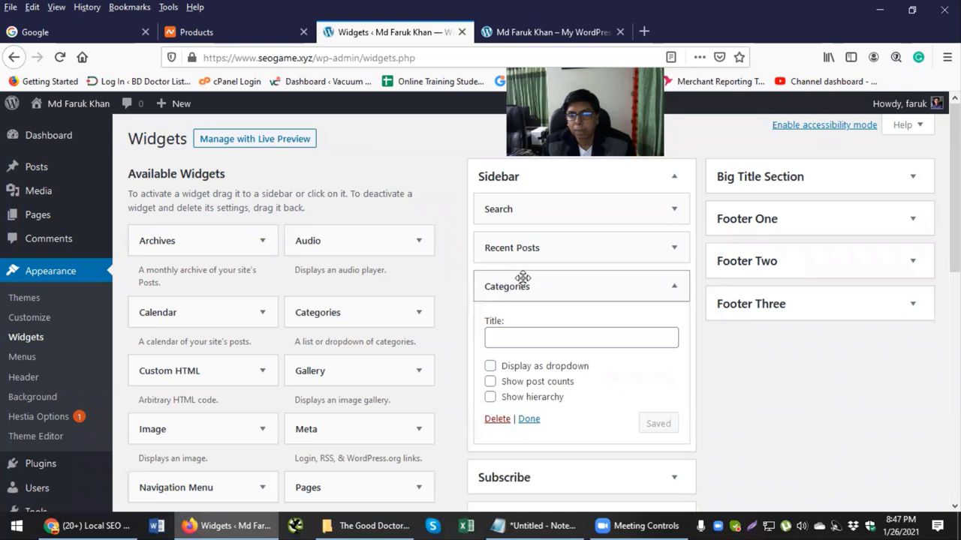
pyautogui.click(523, 278)
# Step: Review the Recent Posts and Search widget settings
pyautogui.click(536, 254)
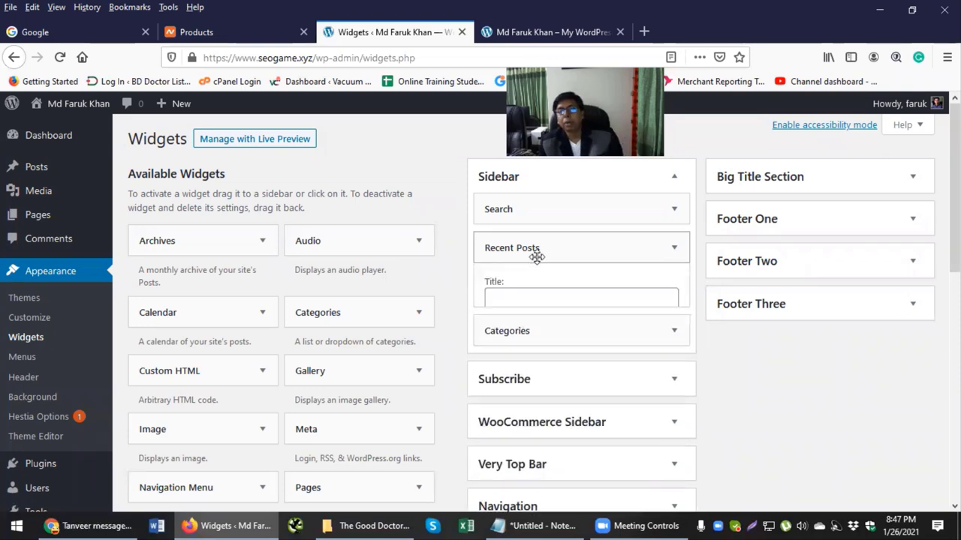
pyautogui.click(534, 249)
pyautogui.click(535, 217)
pyautogui.click(535, 217)
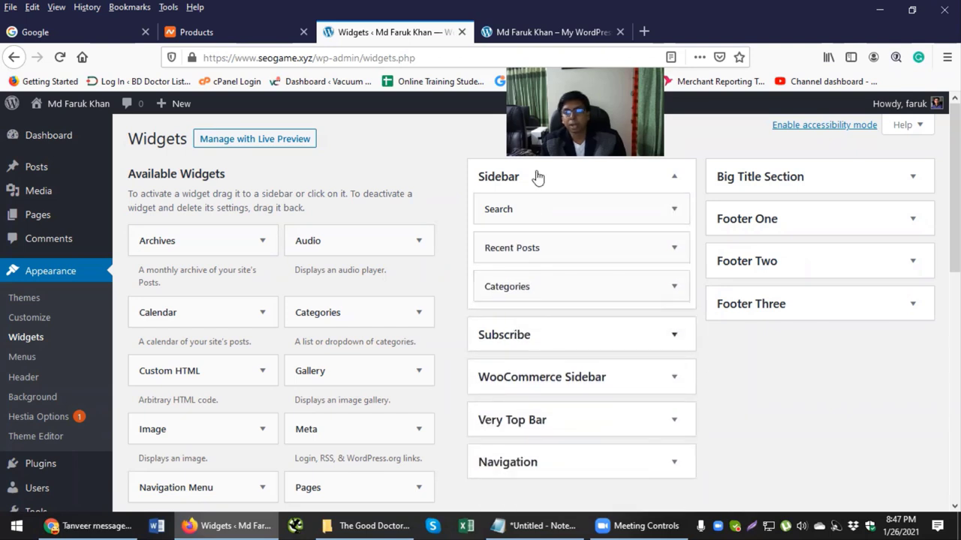
# Step: Reload the live blog page and confirm its sidebar shows only Search and Categories
pyautogui.click(523, 23)
pyautogui.scroll(-2, 623, 296)
pyautogui.click(65, 64)
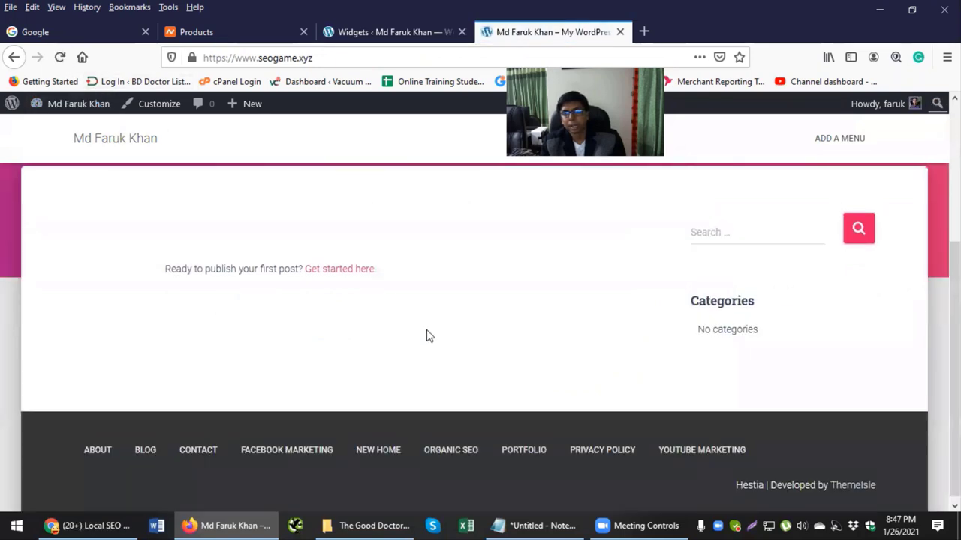
pyautogui.click(702, 237)
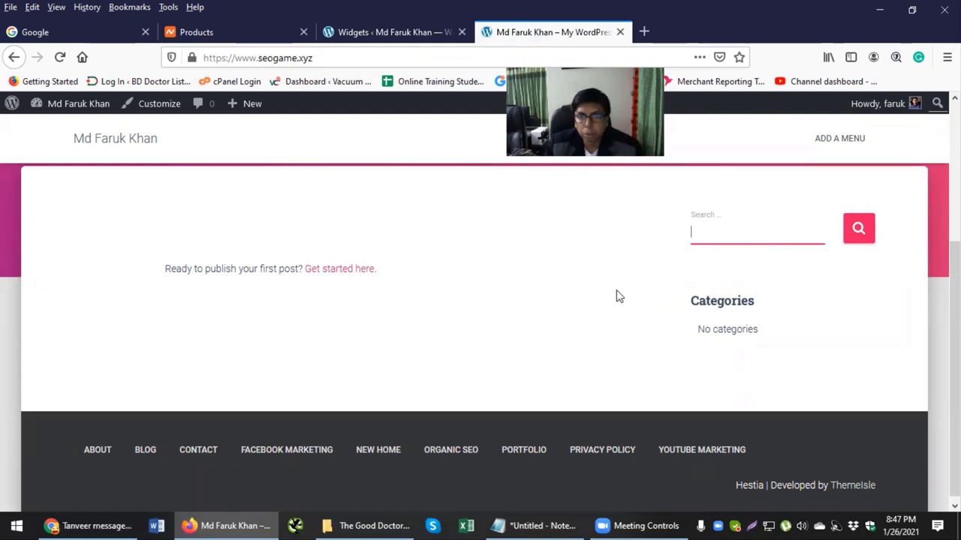
pyautogui.scroll(2, 611, 296)
pyautogui.scroll(2, 600, 300)
pyautogui.scroll(-2, 675, 346)
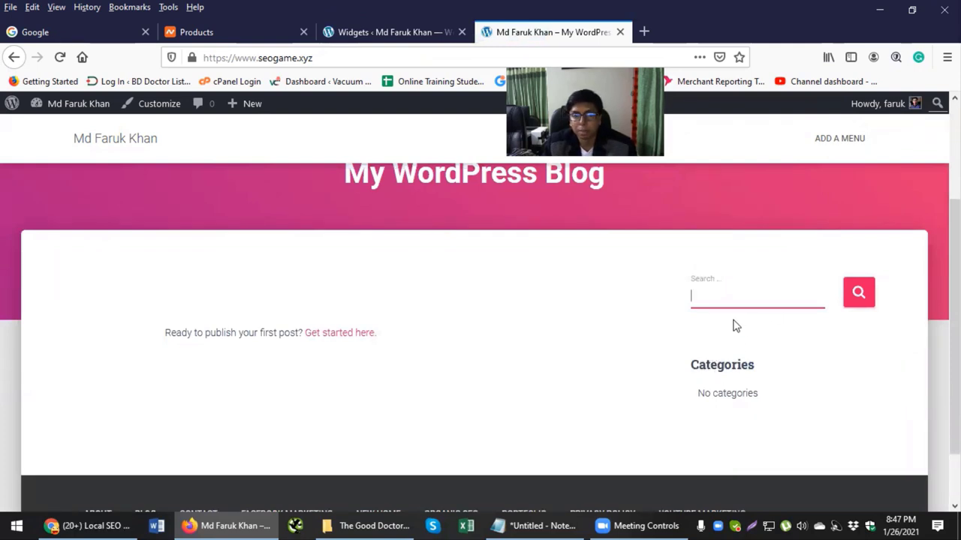
pyautogui.scroll(2, 609, 265)
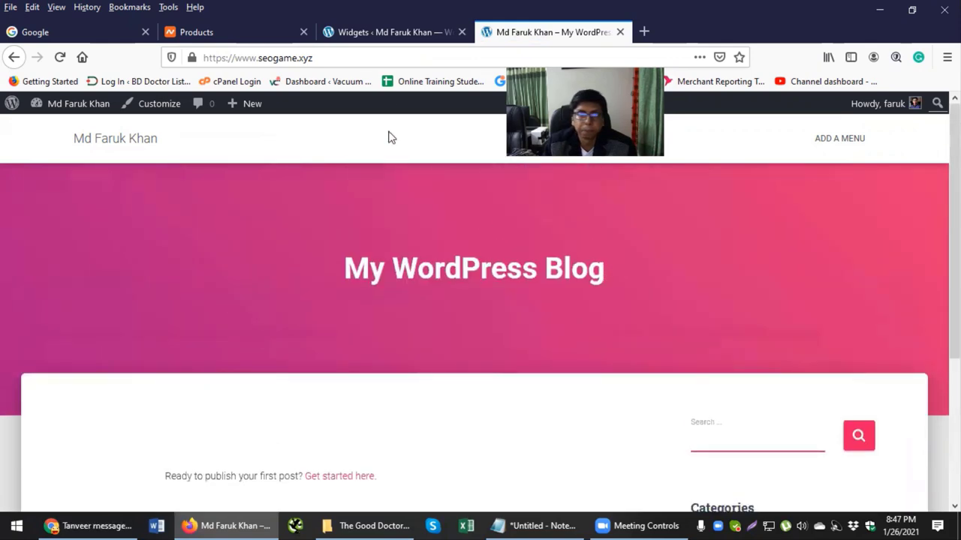
pyautogui.click(386, 31)
# Step: Open the Menus page and review the planned items Home through Blog in Notepad
pyautogui.scroll(-1, 75, 338)
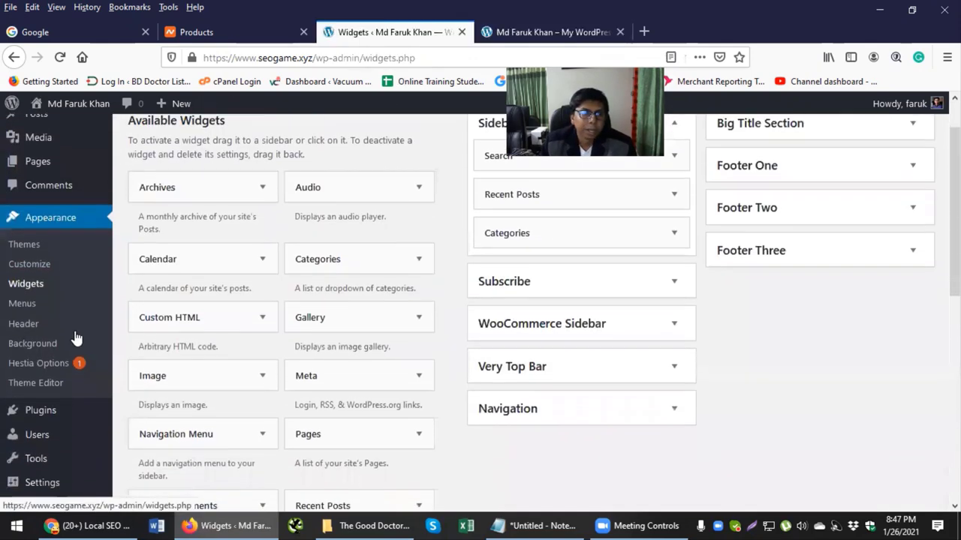
pyautogui.scroll(-1, 75, 338)
pyautogui.click(20, 297)
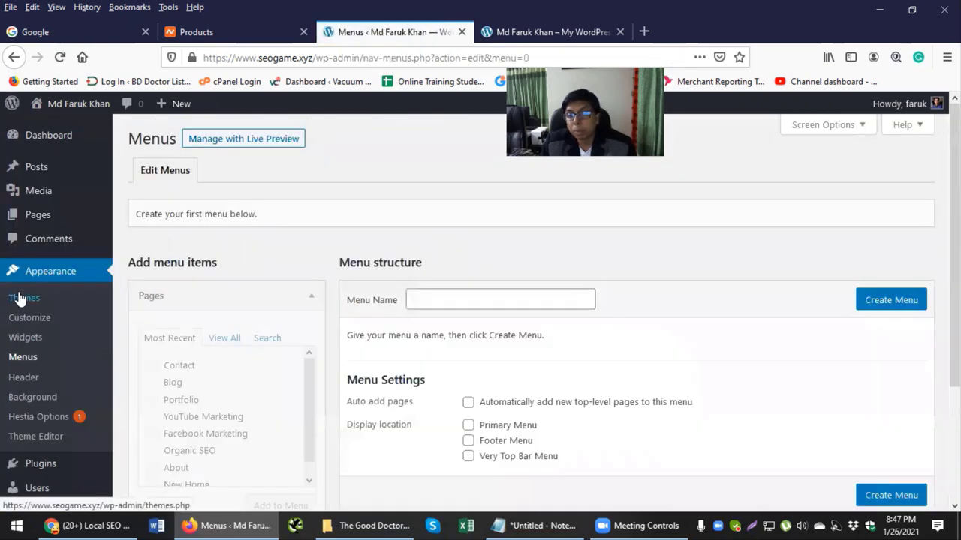
pyautogui.click(532, 525)
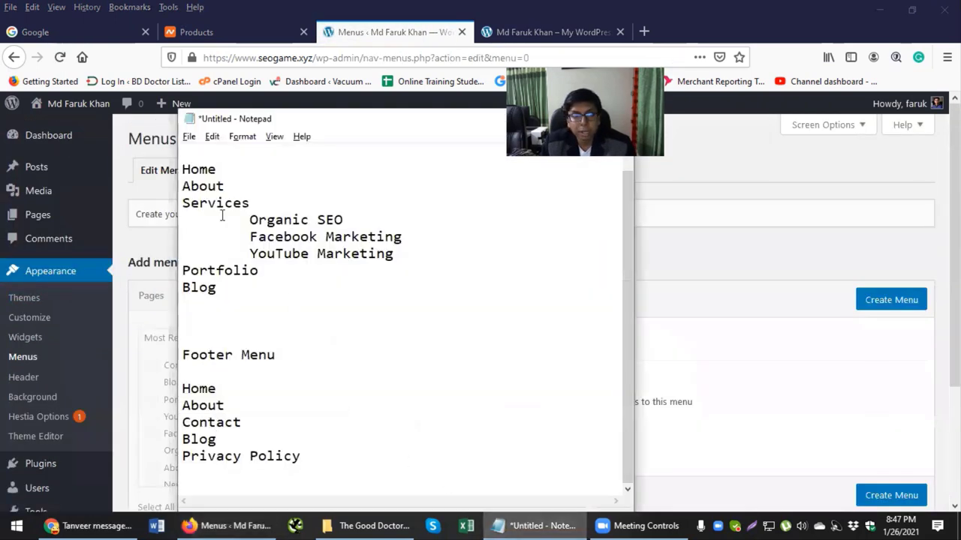
pyautogui.moveTo(183, 168); pyautogui.dragTo(271, 283)
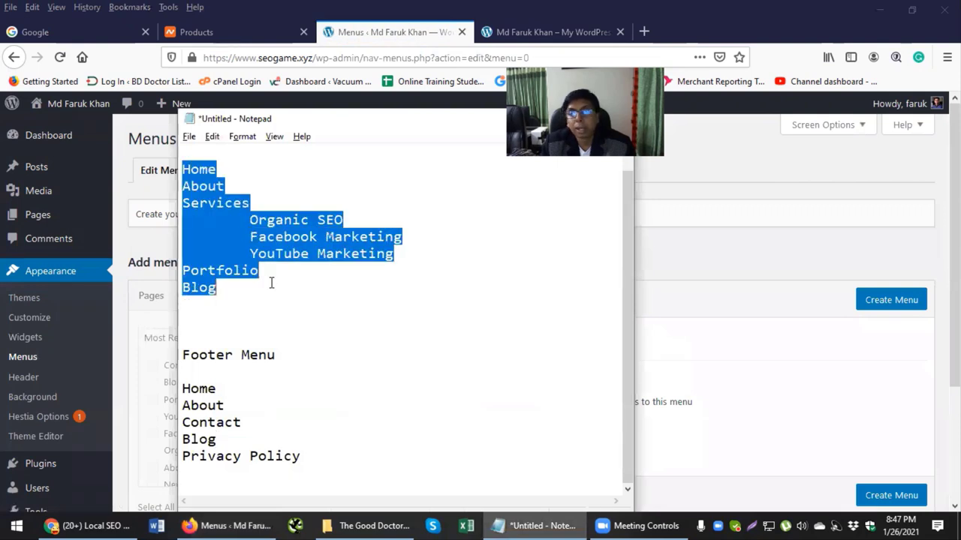
pyautogui.click(361, 287)
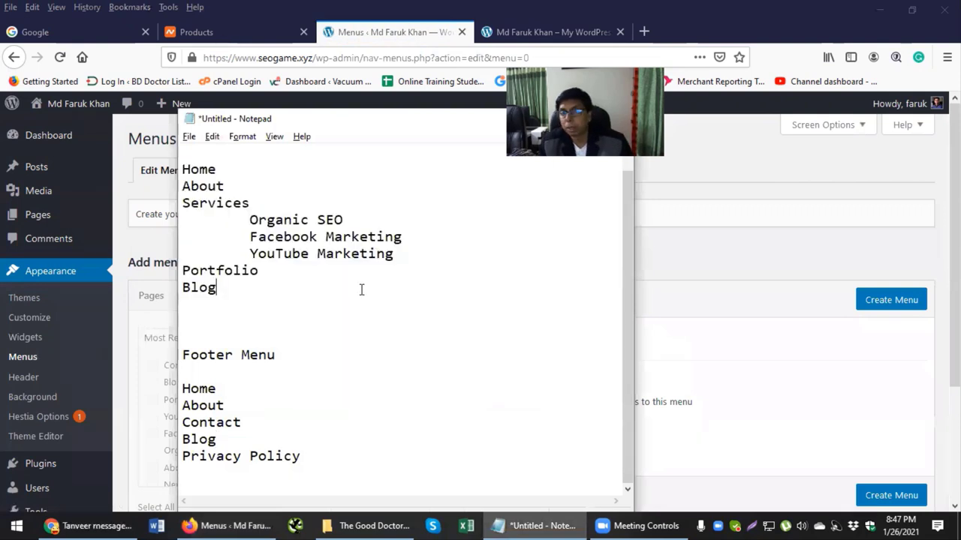
pyautogui.scroll(1, 310, 295)
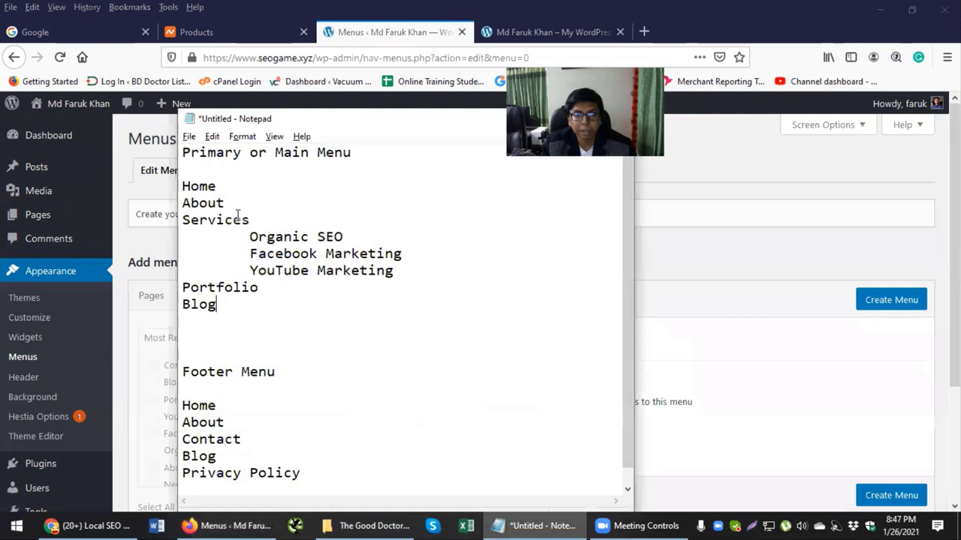
pyautogui.hotkey('alt', 'Tab')
# Step: Create a new menu named 'Primary Menu'
pyautogui.click(513, 296)
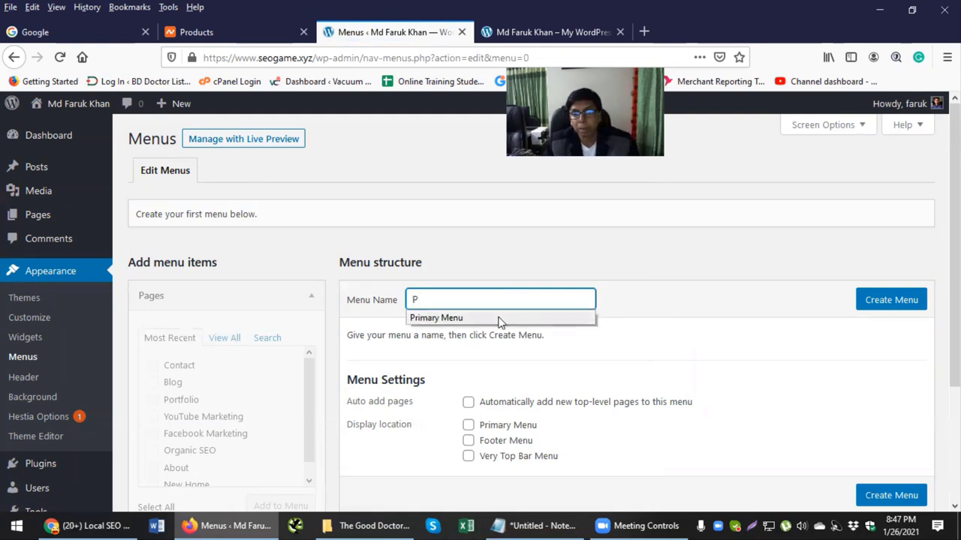
pyautogui.click(501, 320)
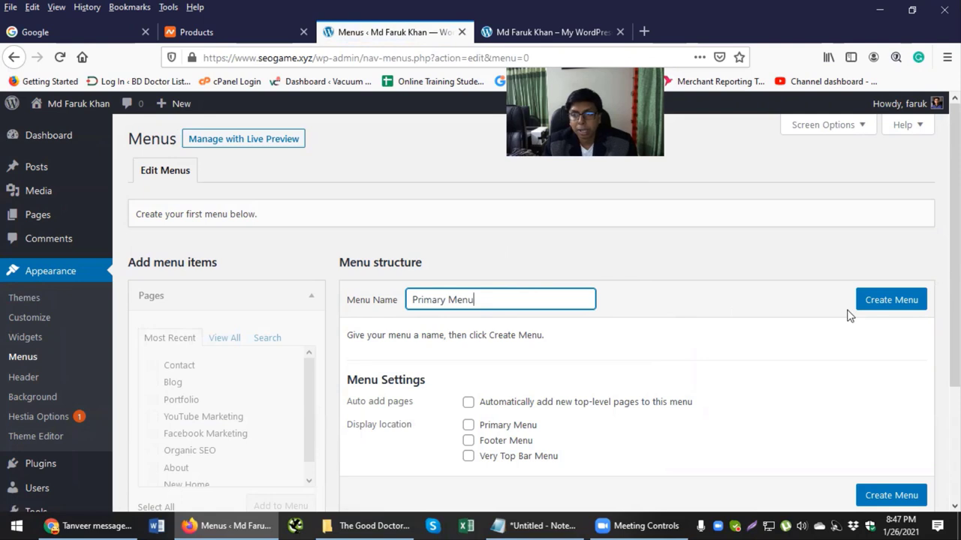
pyautogui.click(891, 302)
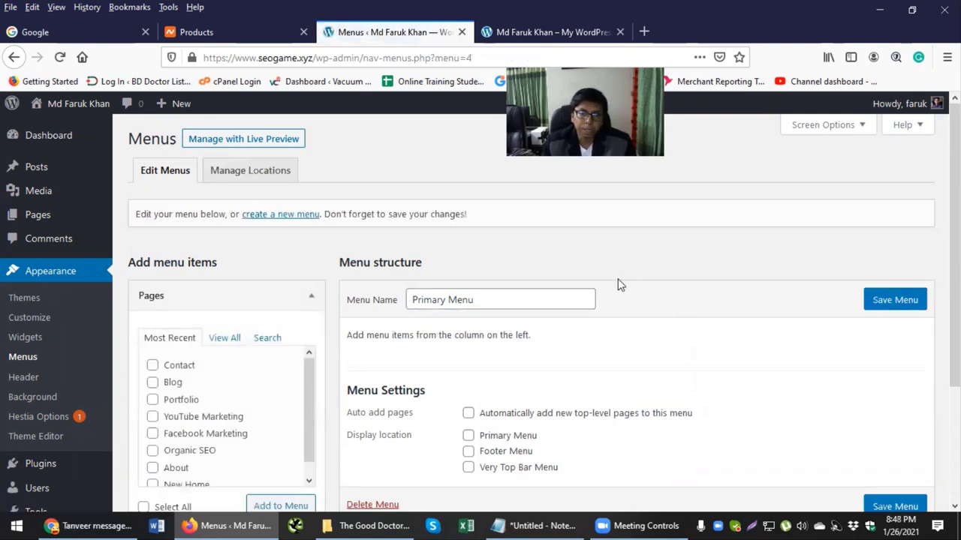
# Step: Add the New Home page to the Primary Menu
pyautogui.scroll(-1, 601, 301)
pyautogui.scroll(1, 304, 269)
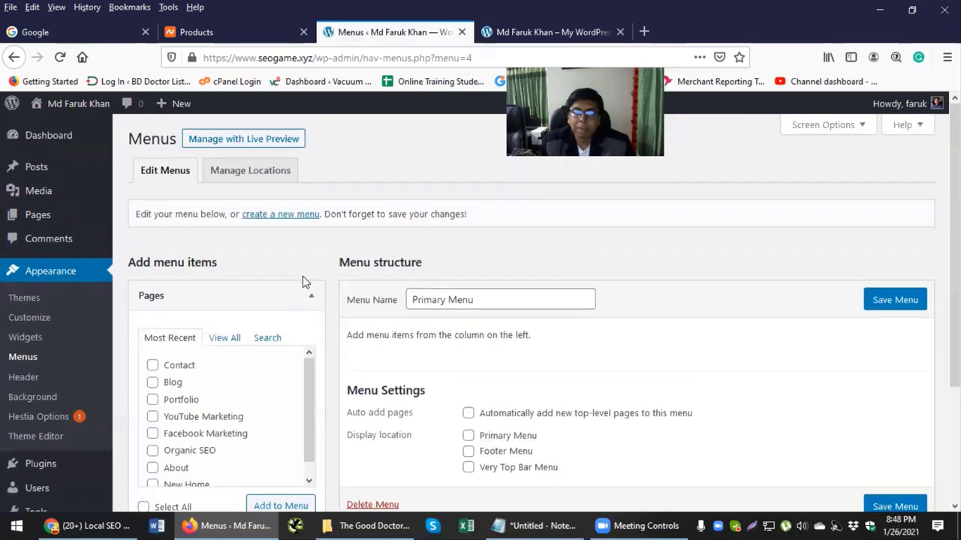
pyautogui.scroll(-1, 339, 322)
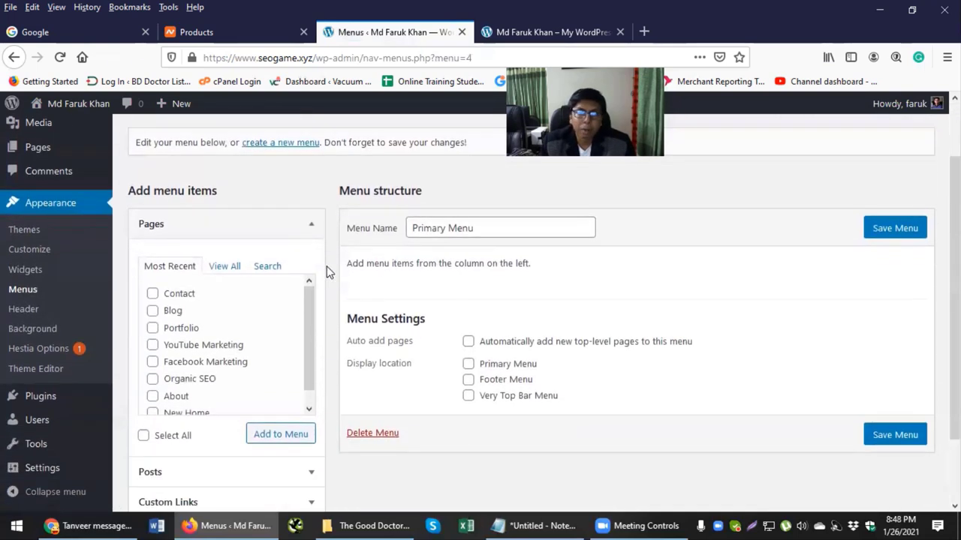
pyautogui.scroll(-1, 227, 325)
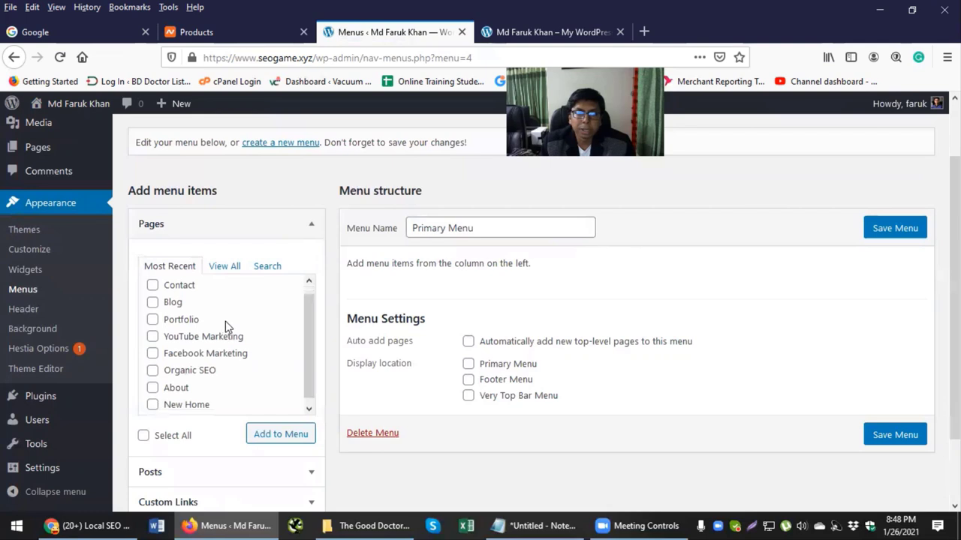
pyautogui.scroll(1, 210, 337)
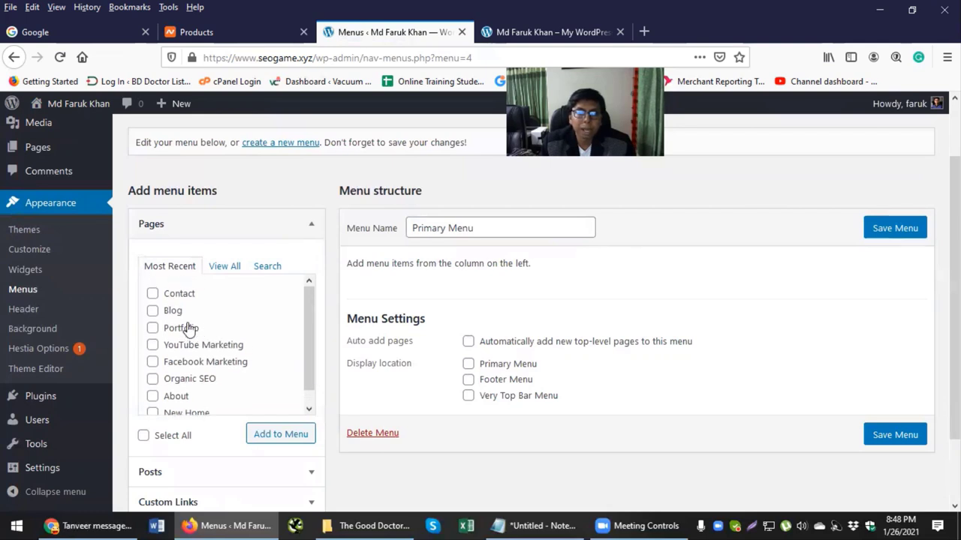
pyautogui.scroll(-3, 161, 338)
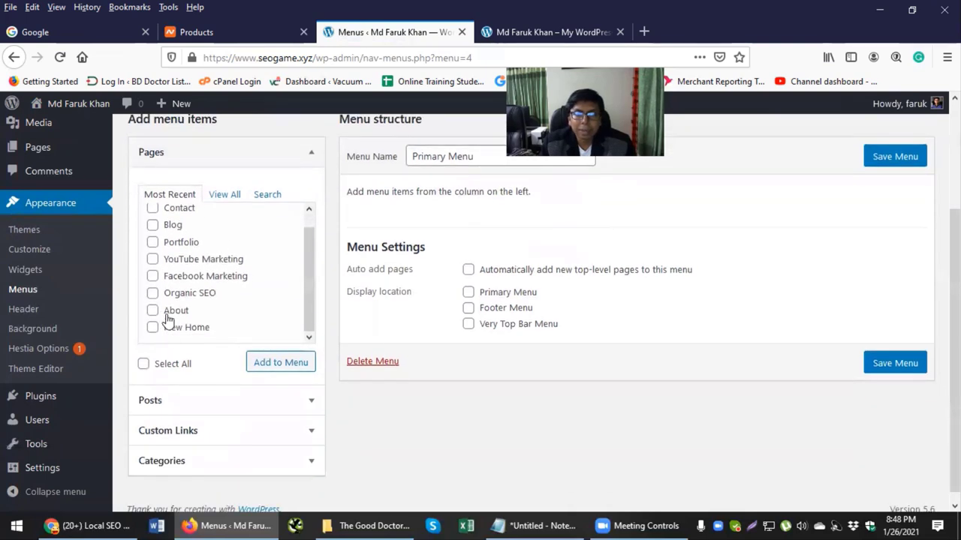
pyautogui.scroll(1, 297, 278)
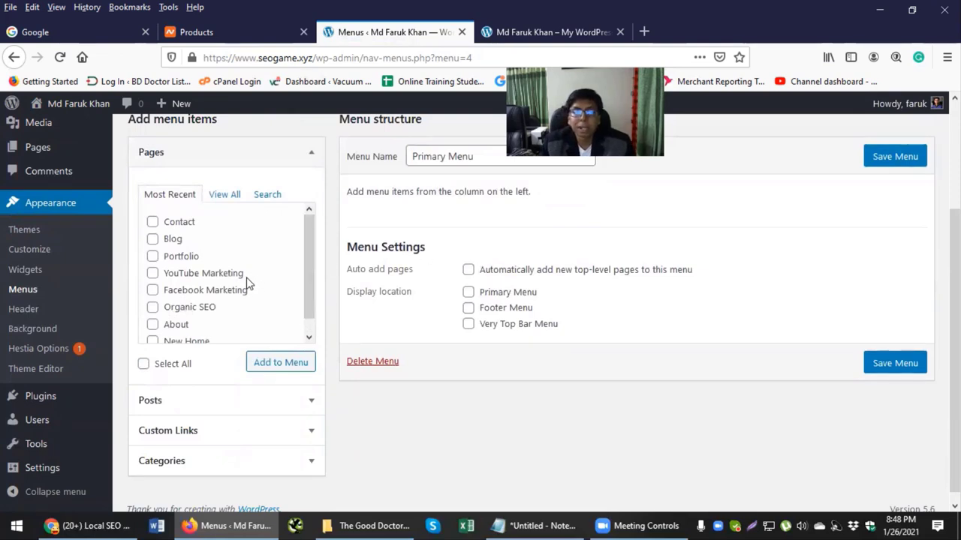
pyautogui.scroll(-1, 247, 283)
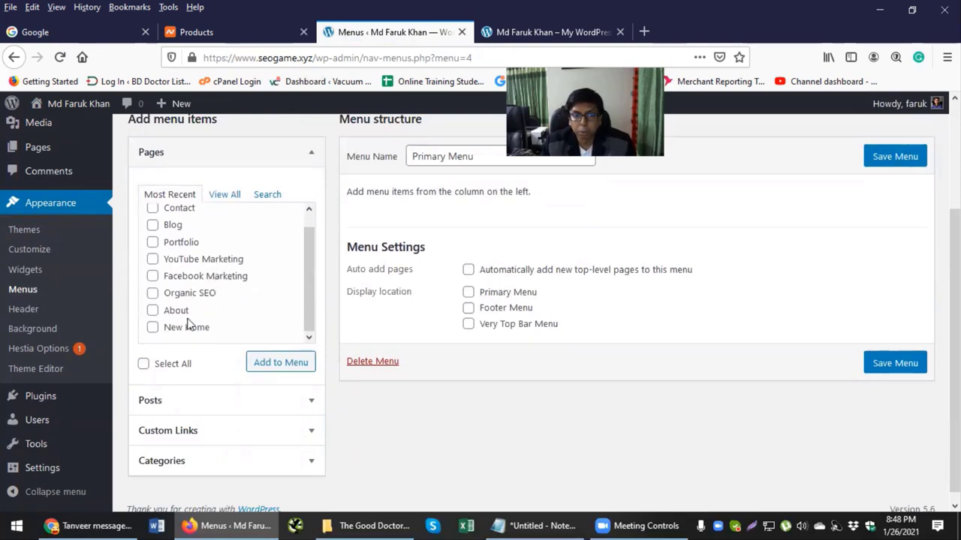
pyautogui.click(153, 330)
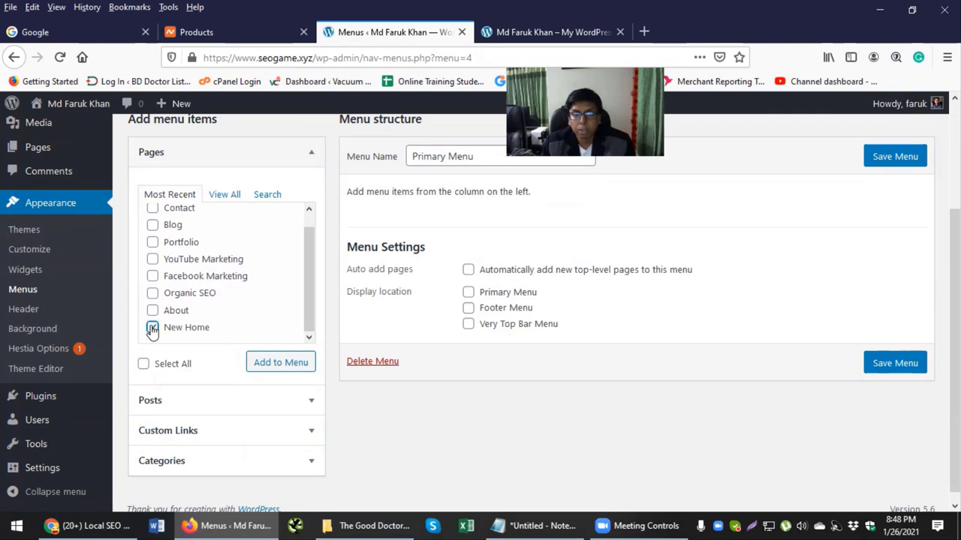
pyautogui.click(274, 366)
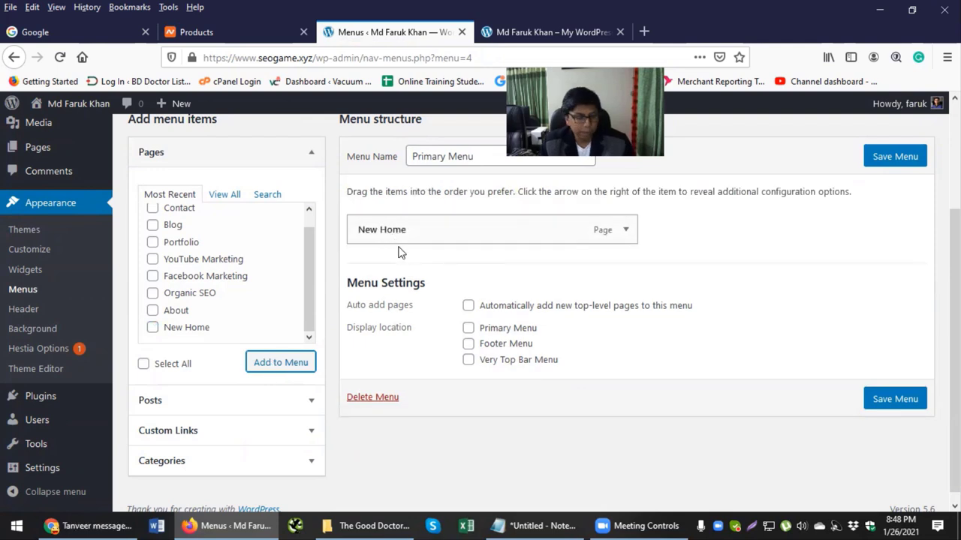
# Step: Add the About page to the menu after checking the menu plan notes
pyautogui.hotkey('alt', 'Tab')
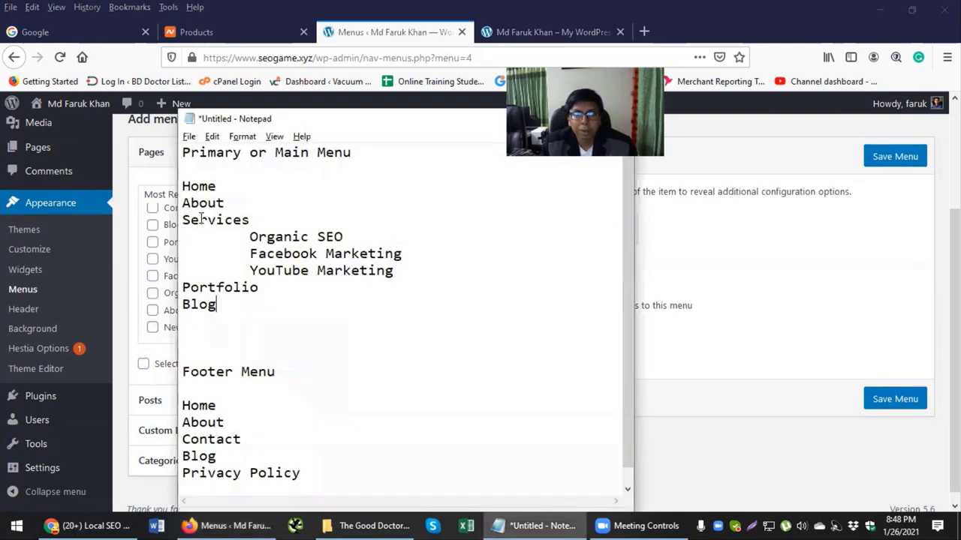
pyautogui.hotkey('alt', 'Tab')
pyautogui.click(170, 311)
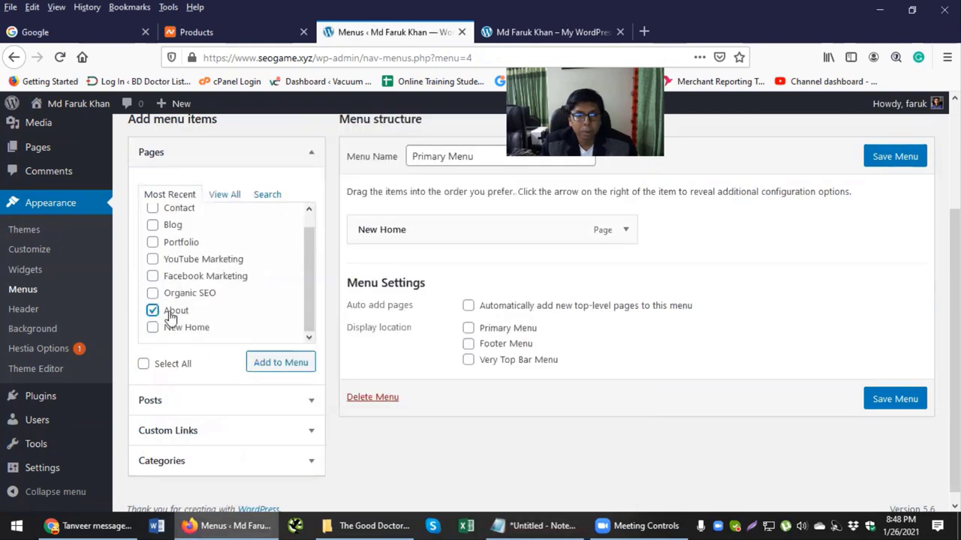
pyautogui.click(281, 364)
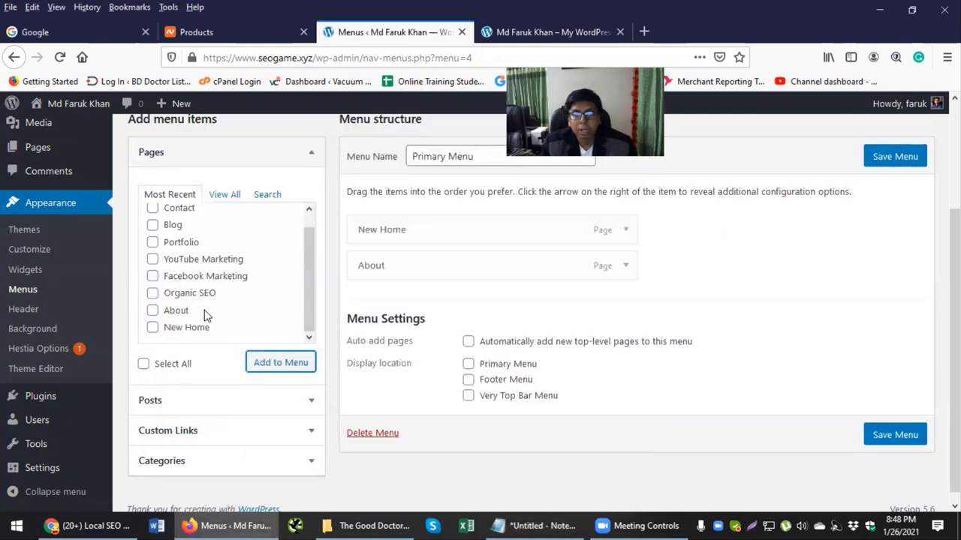
pyautogui.hotkey('alt', 'Tab')
pyautogui.moveTo(257, 220); pyautogui.dragTo(191, 223)
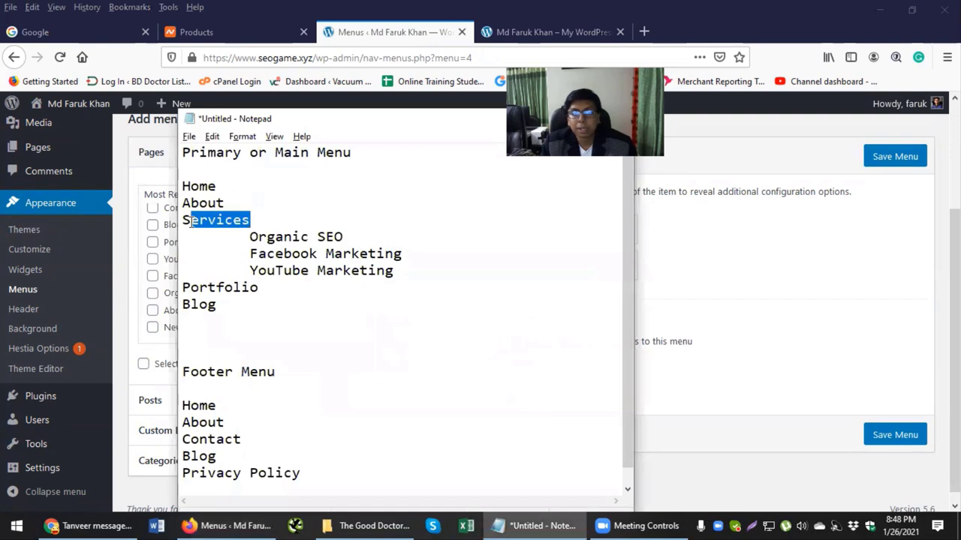
pyautogui.hotkey('alt', 'Tab')
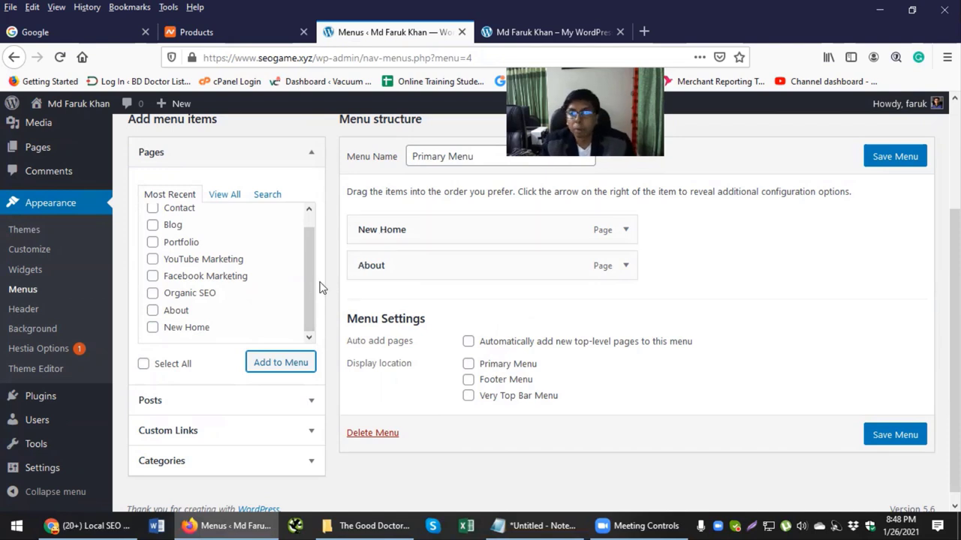
pyautogui.scroll(-1, 305, 298)
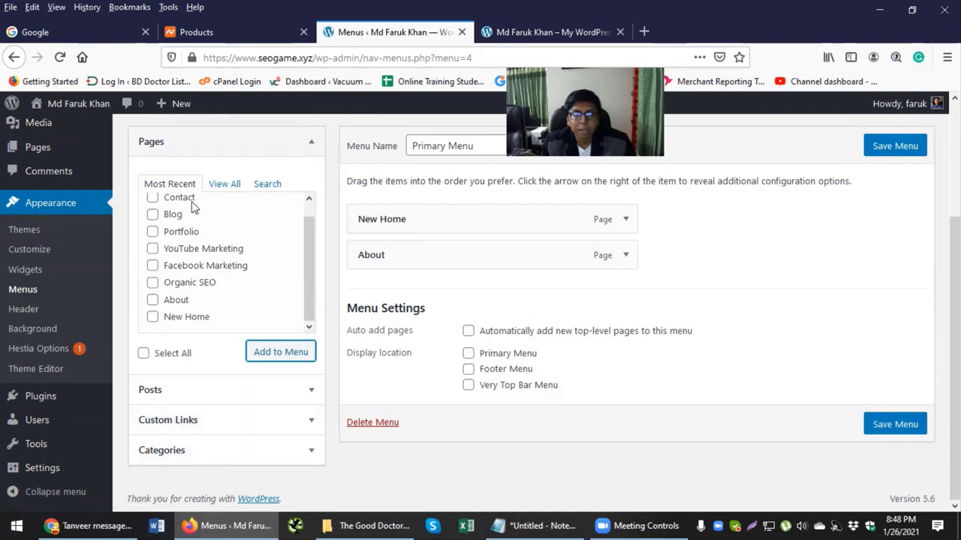
# Step: Add a custom link with text 'Services' and URL '#' to the menu
pyautogui.click(257, 150)
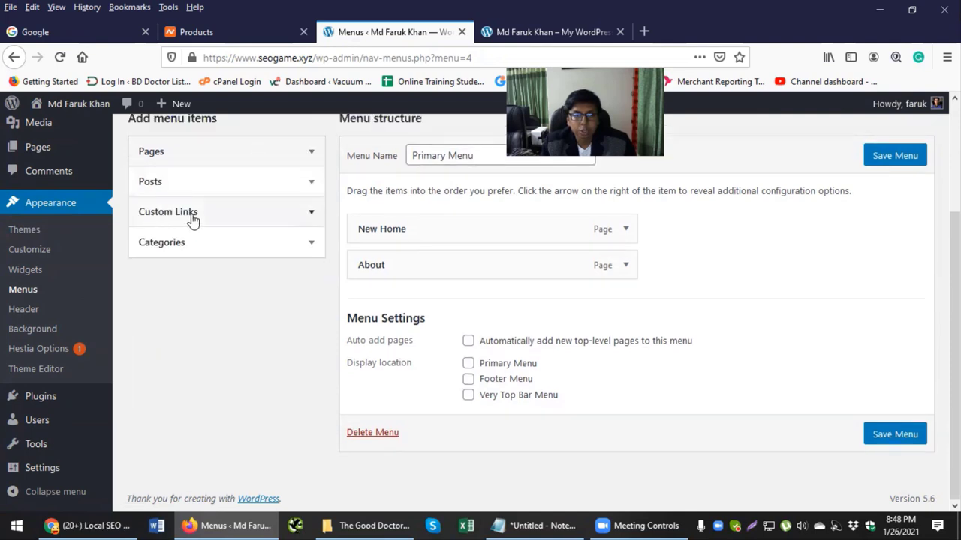
pyautogui.click(311, 216)
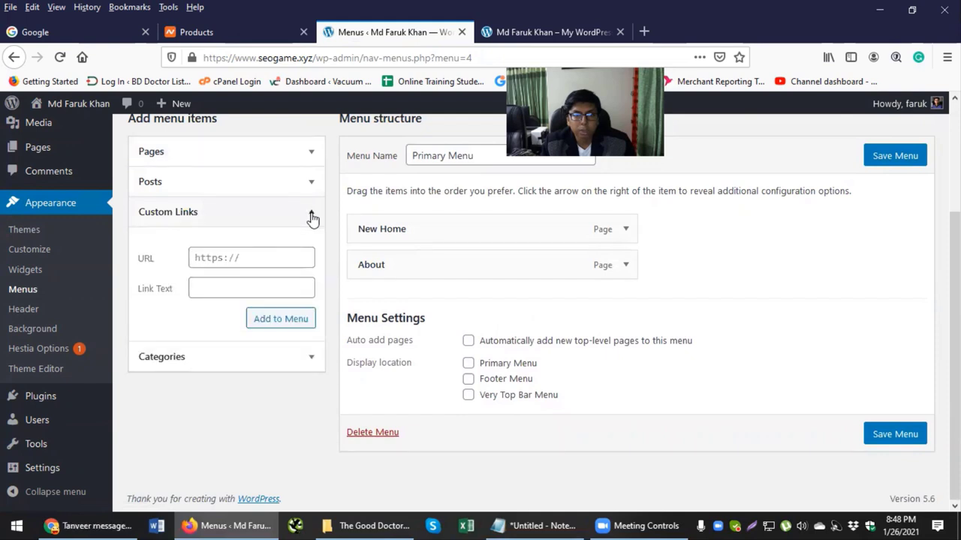
pyautogui.click(222, 292)
pyautogui.hotkey('alt', 'Tab')
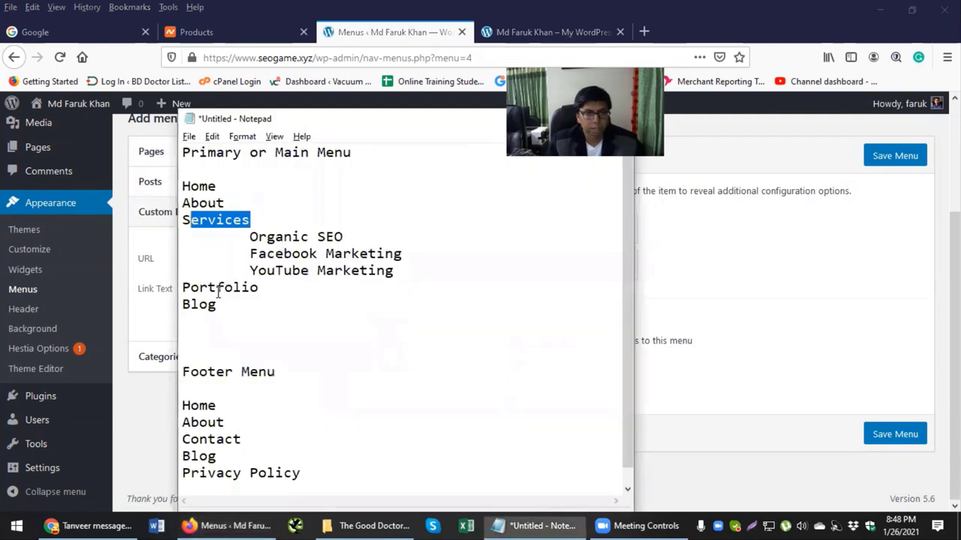
pyautogui.doubleClick(223, 220)
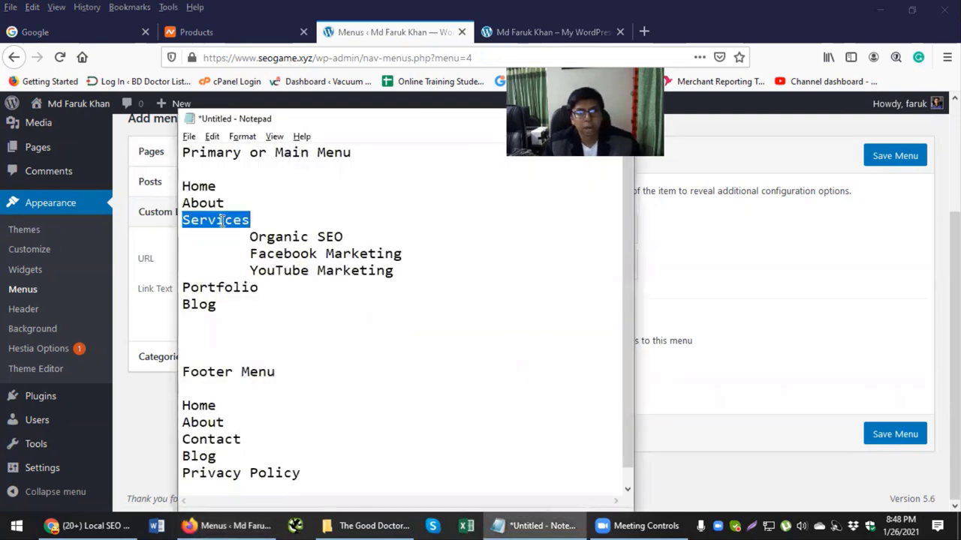
pyautogui.hotkey('ctrl', 'c')
pyautogui.hotkey('alt', 'Tab')
pyautogui.hotkey('ctrl', 'v')
pyautogui.click(165, 311)
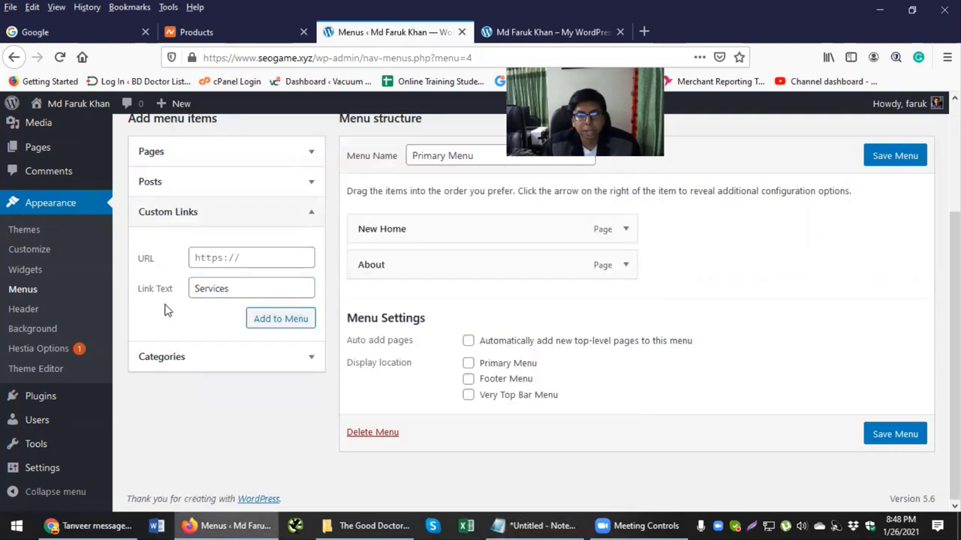
pyautogui.click(199, 258)
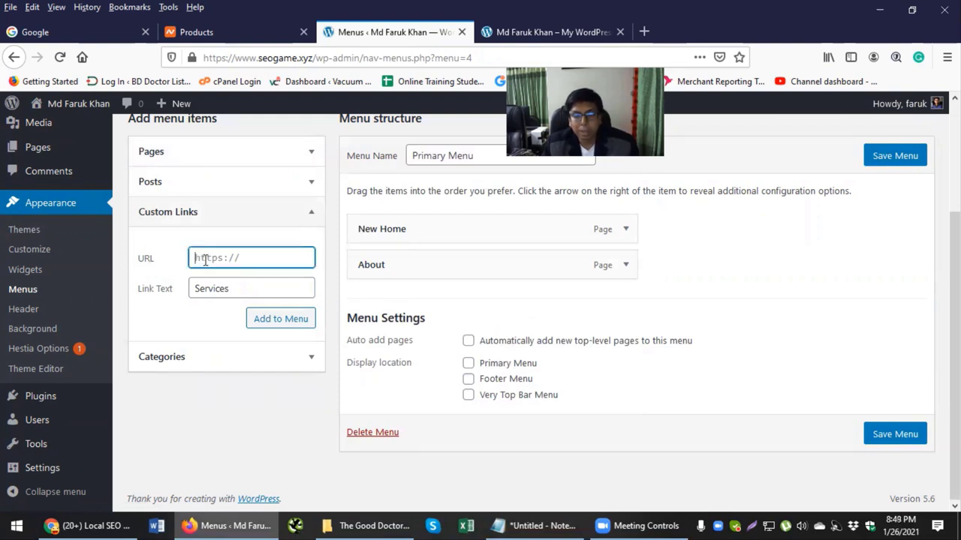
pyautogui.write('#')
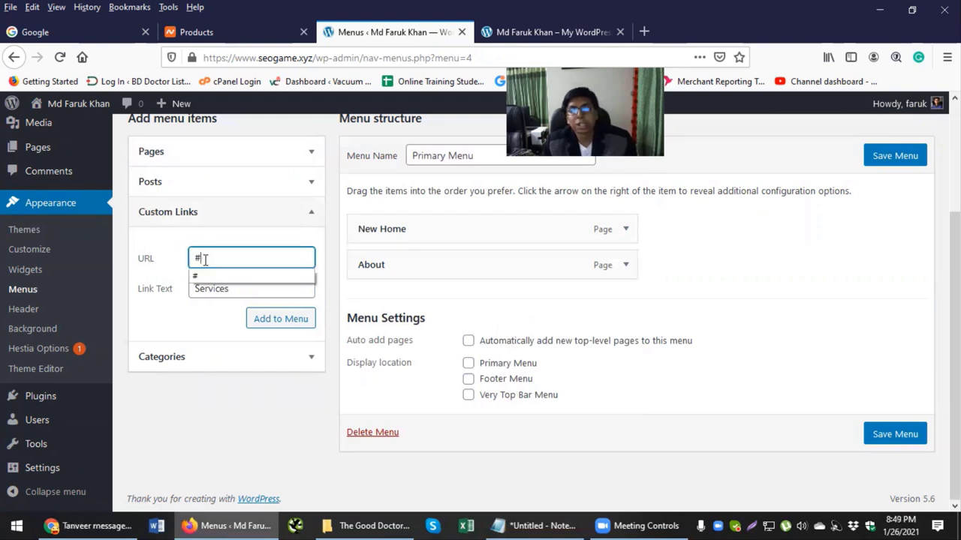
pyautogui.click(166, 244)
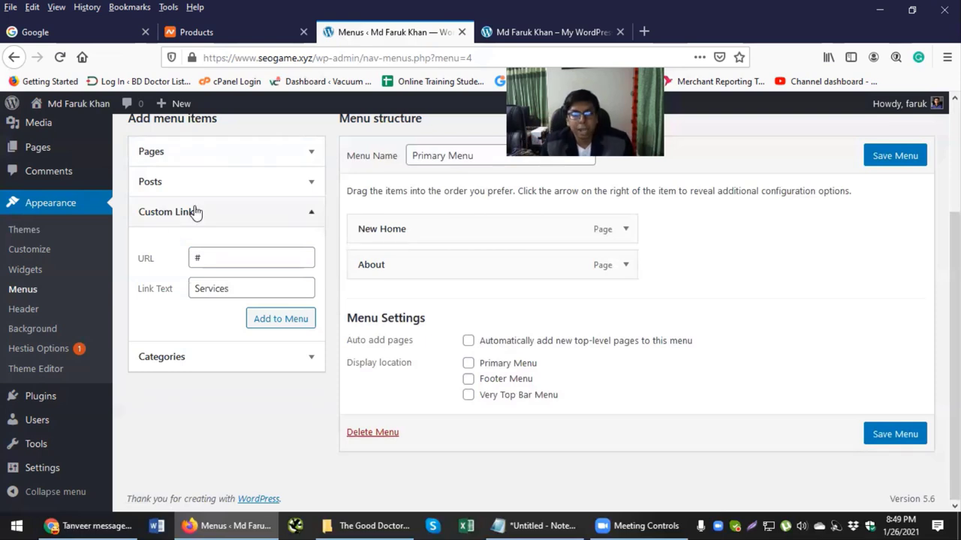
pyautogui.click(256, 323)
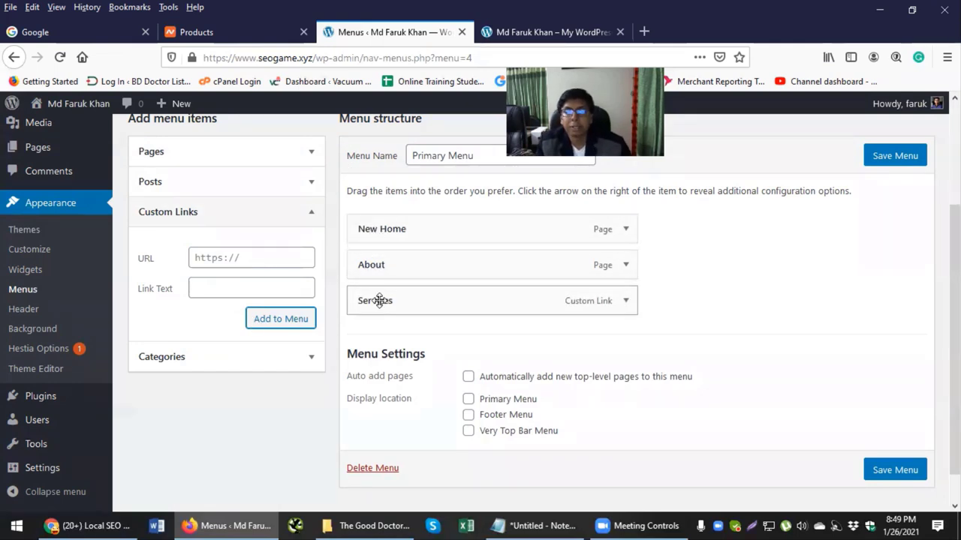
# Step: Select the three service entries in the menu plan notes
pyautogui.hotkey('alt', 'Tab')
pyautogui.click(227, 221)
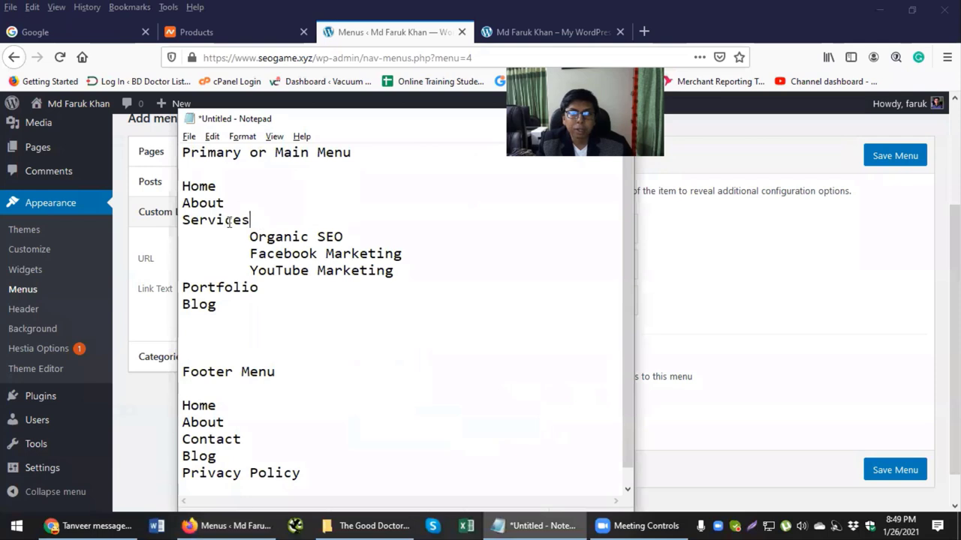
pyautogui.doubleClick(228, 221)
pyautogui.moveTo(250, 236); pyautogui.dragTo(307, 265)
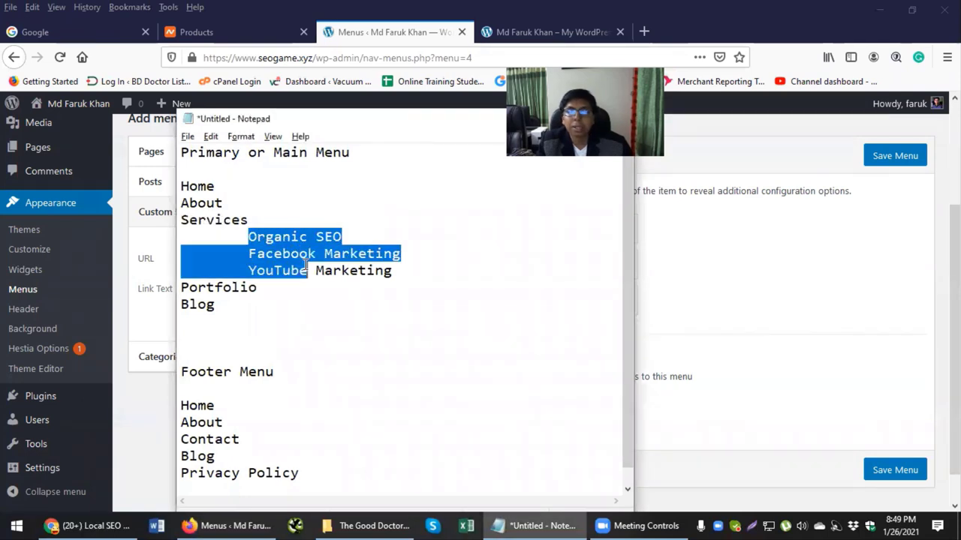
pyautogui.hotkey('alt', 'Tab')
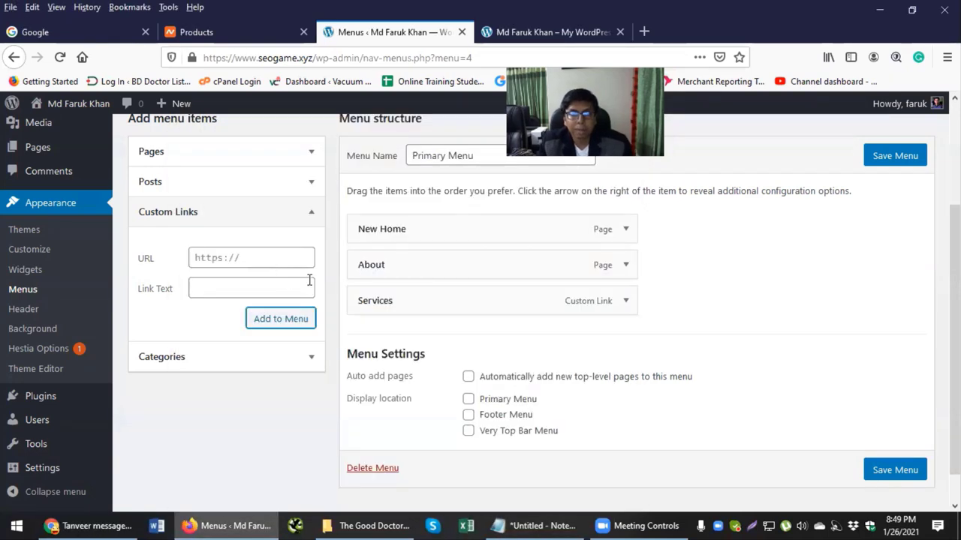
# Step: Add the YouTube Marketing, Facebook Marketing and Organic SEO pages to the menu
pyautogui.scroll(2, 309, 280)
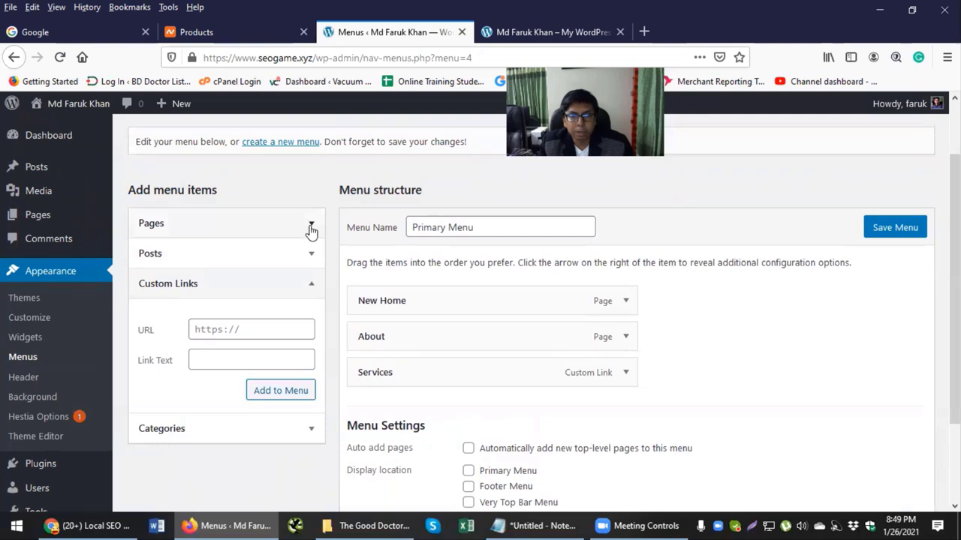
pyautogui.click(311, 226)
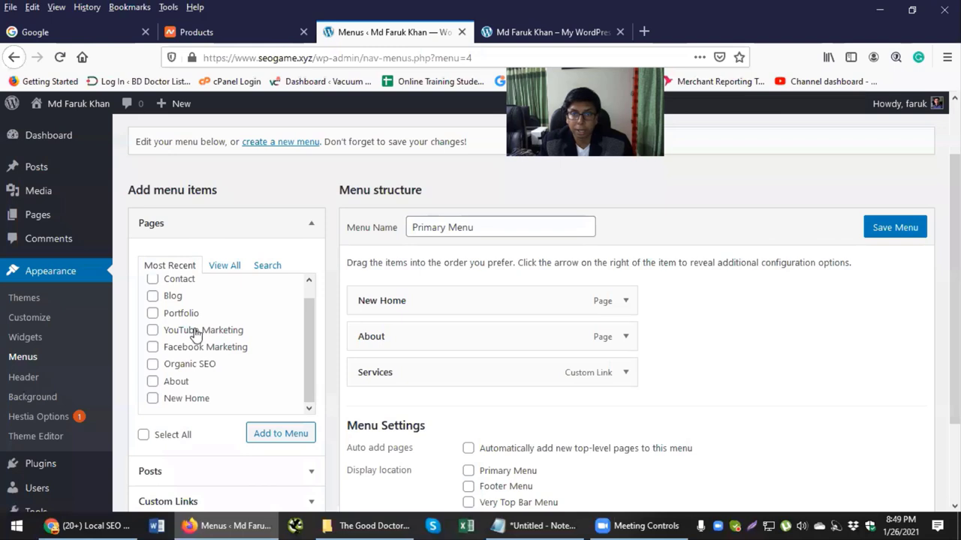
pyautogui.click(154, 348)
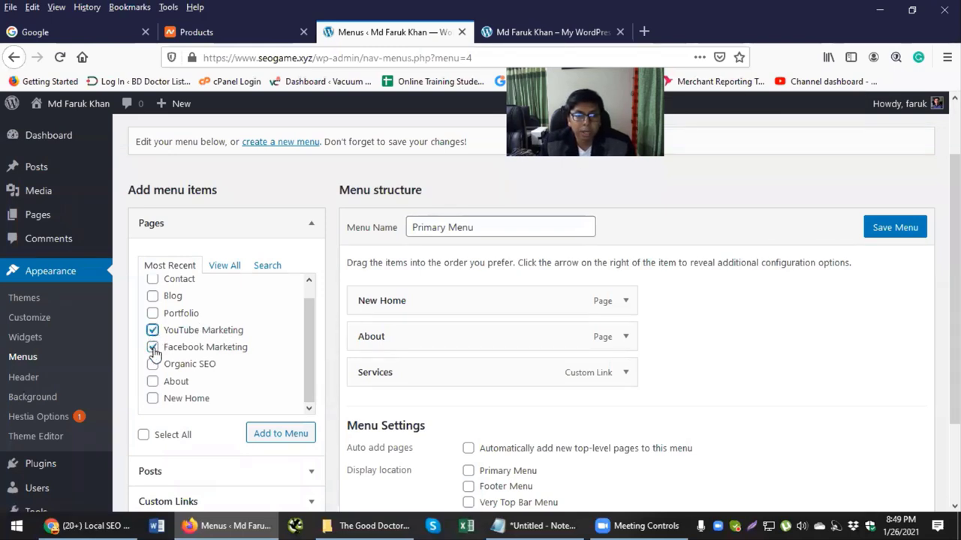
pyautogui.click(153, 365)
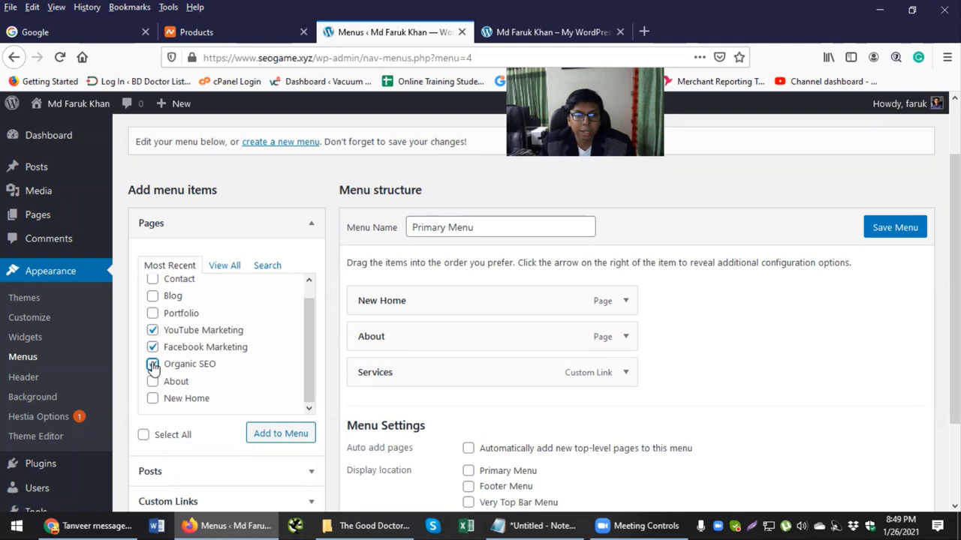
pyautogui.click(270, 438)
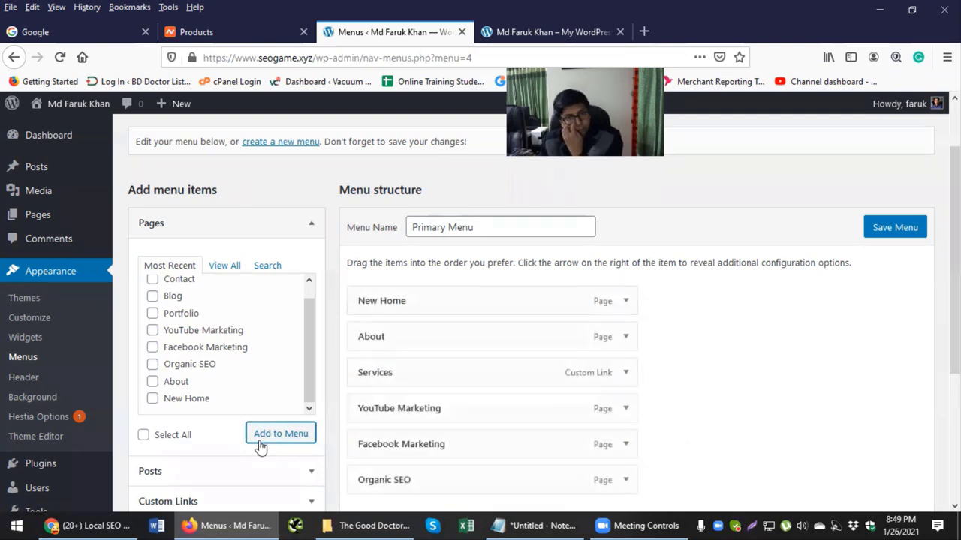
pyautogui.scroll(-2, 402, 373)
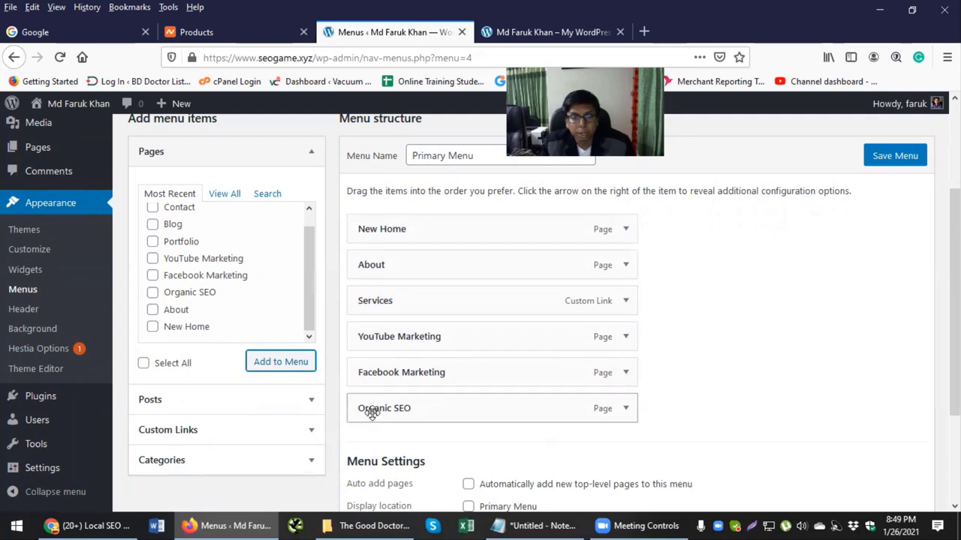
# Step: Nest Organic SEO and Facebook Marketing under Services and check the planned order
pyautogui.moveTo(369, 409); pyautogui.dragTo(393, 336)
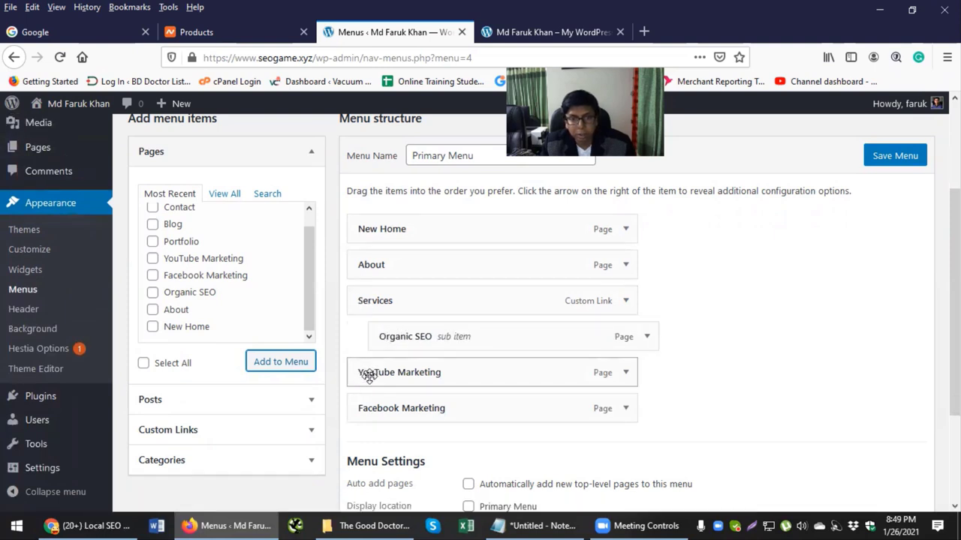
pyautogui.moveTo(365, 407); pyautogui.dragTo(444, 359)
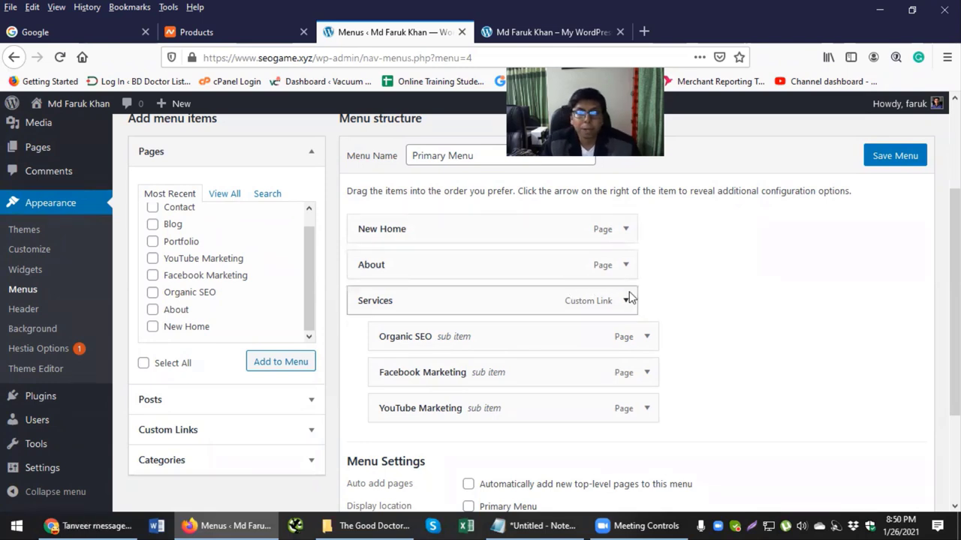
pyautogui.hotkey('alt', 'Tab')
pyautogui.click(253, 287)
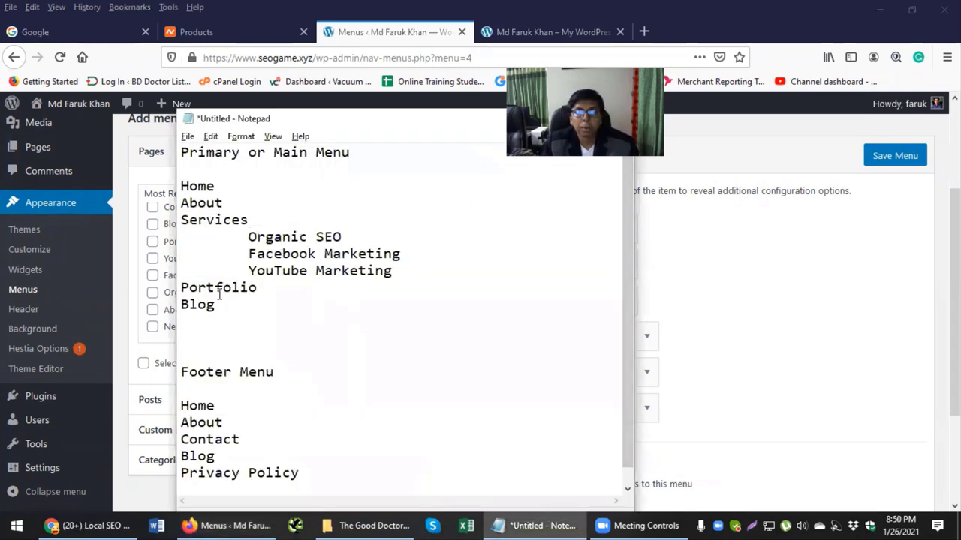
pyautogui.hotkey('alt', 'Tab')
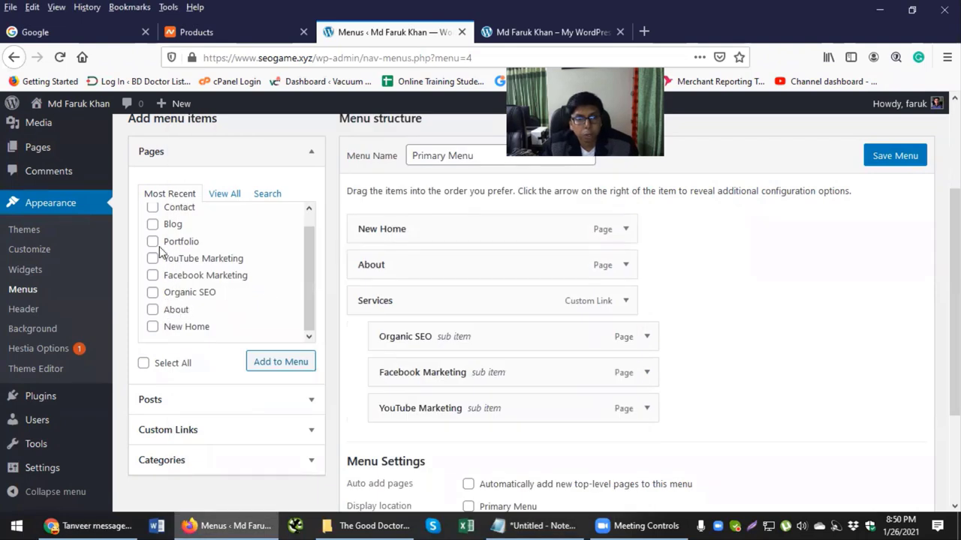
# Step: Add Portfolio and Blog pages at top level, ordering Portfolio before Blog
pyautogui.click(153, 226)
pyautogui.click(270, 361)
pyautogui.scroll(-2, 751, 315)
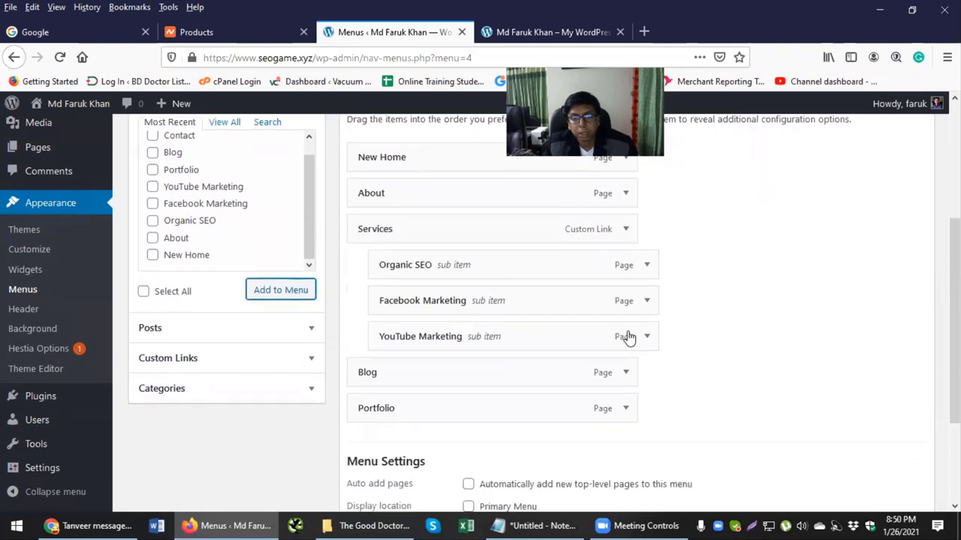
pyautogui.moveTo(364, 371); pyautogui.dragTo(386, 408)
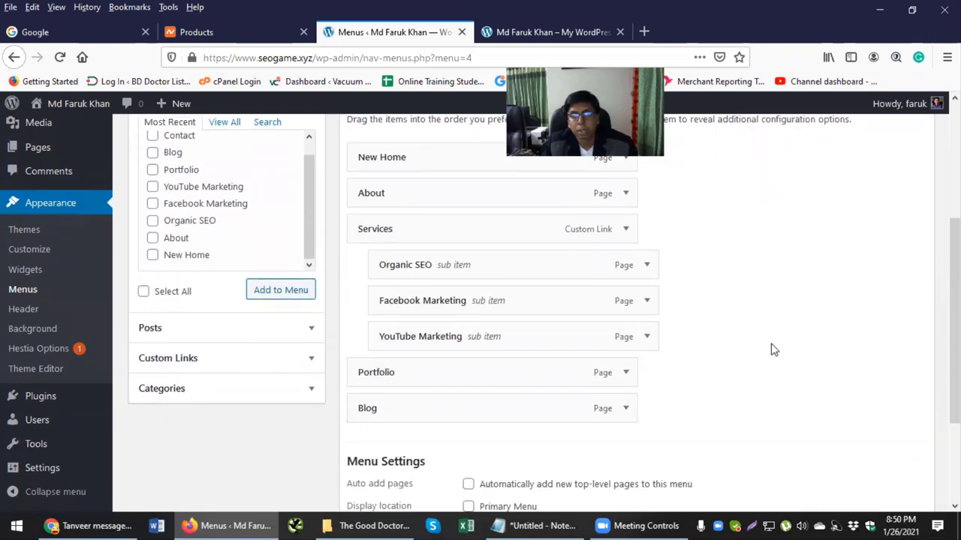
pyautogui.moveTo(412, 371); pyautogui.dragTo(404, 372)
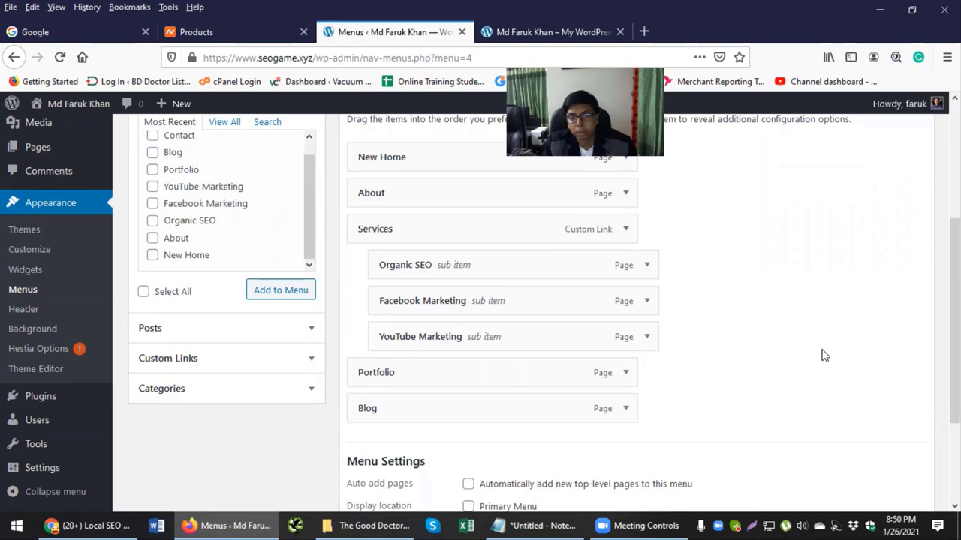
pyautogui.hotkey('alt', 'Tab')
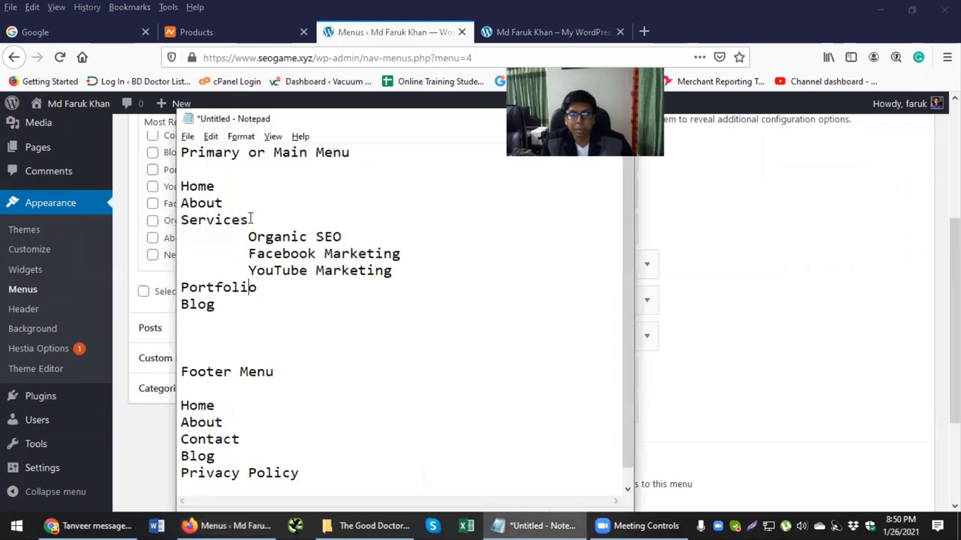
pyautogui.moveTo(248, 220); pyautogui.dragTo(174, 186)
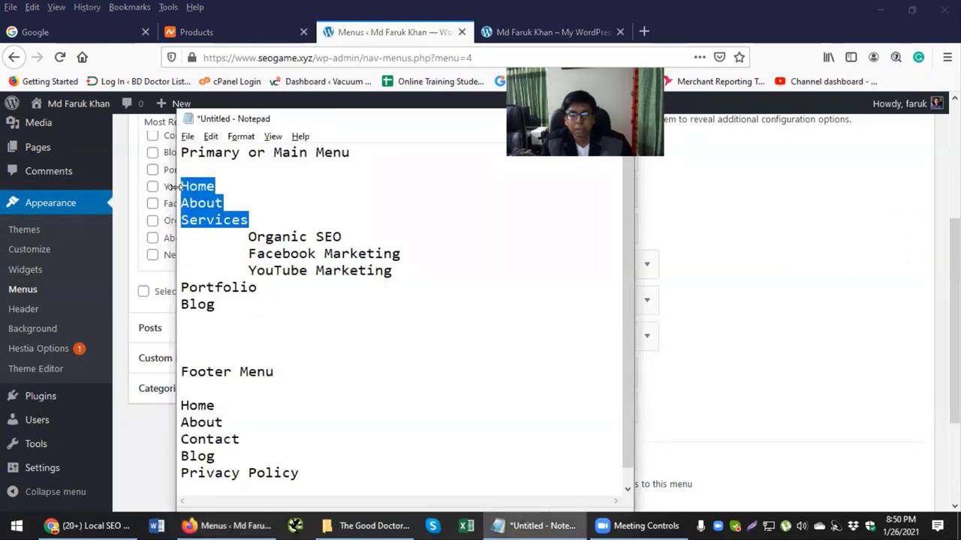
pyautogui.hotkey('alt', 'Tab')
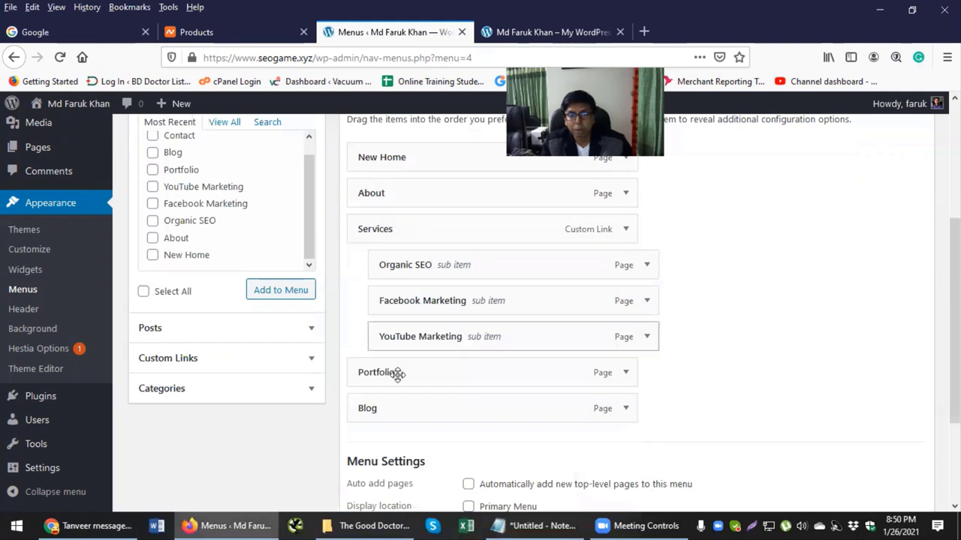
# Step: Change the New Home menu item's navigation label to Home
pyautogui.scroll(2, 446, 336)
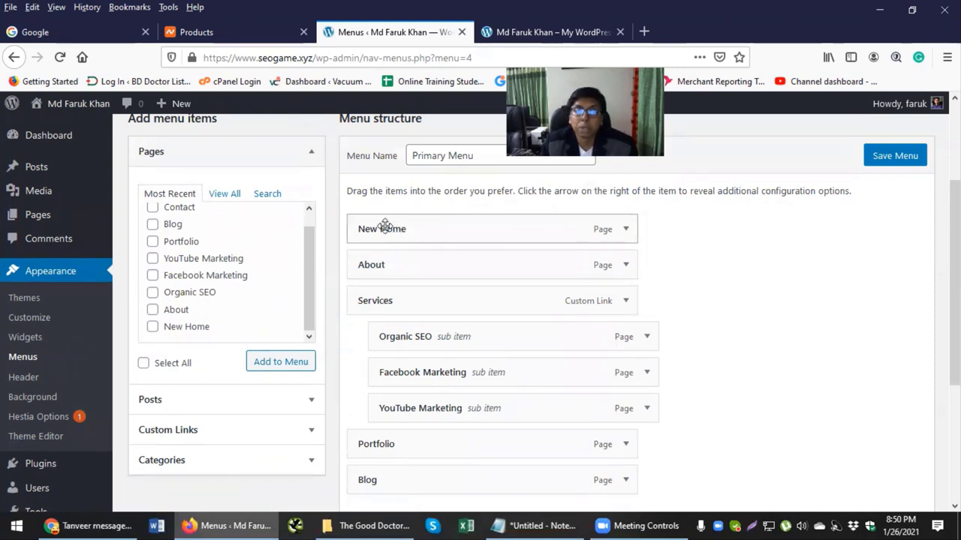
pyautogui.click(224, 197)
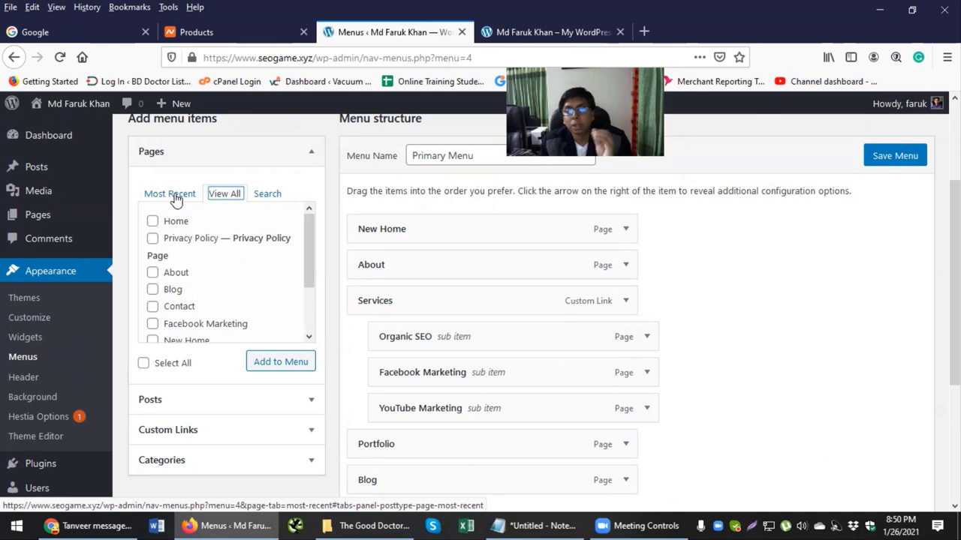
pyautogui.click(171, 195)
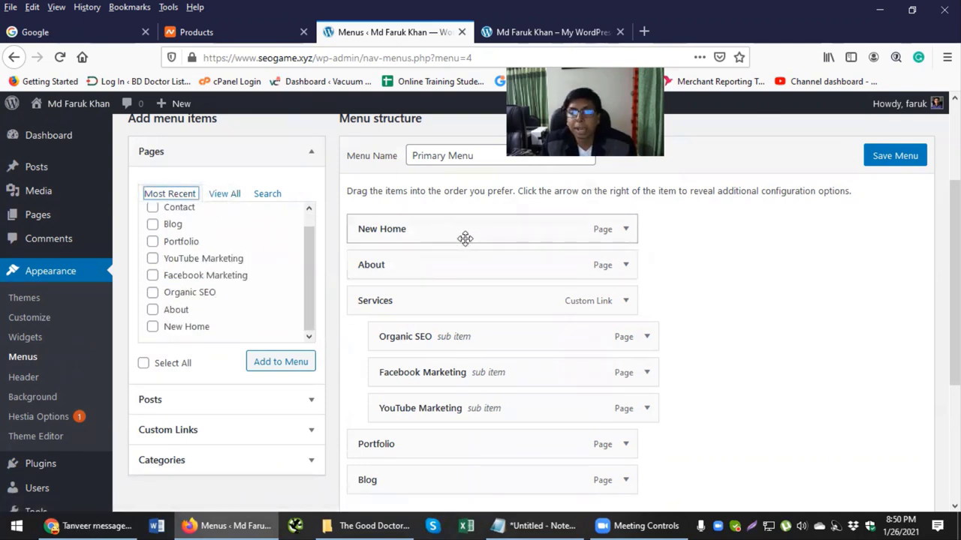
pyautogui.click(625, 230)
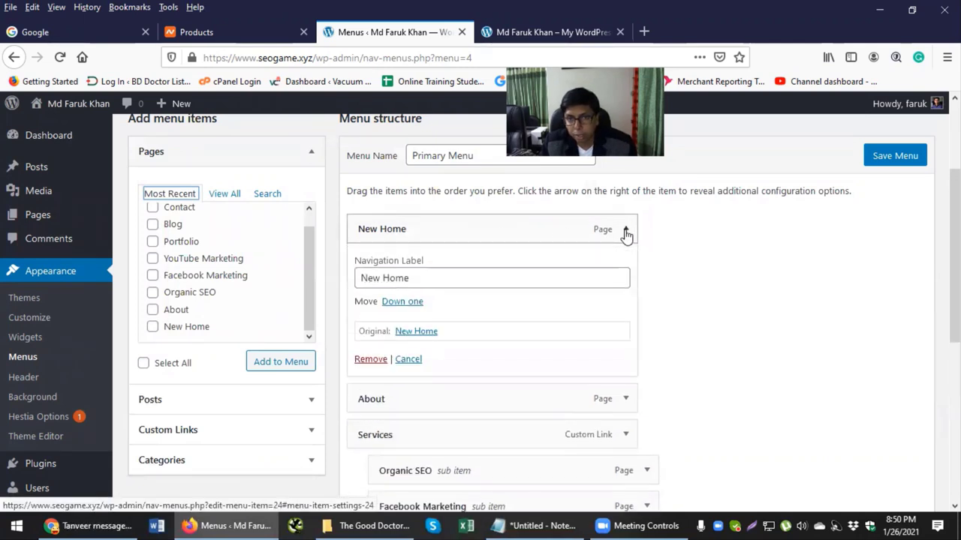
pyautogui.click(384, 279)
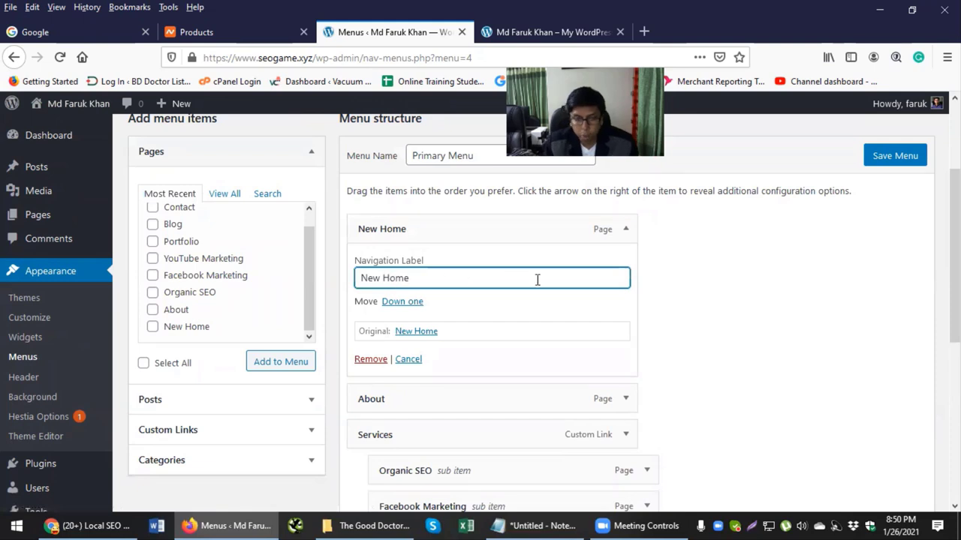
pyautogui.press('BackSpace')
pyautogui.press('BackSpace')
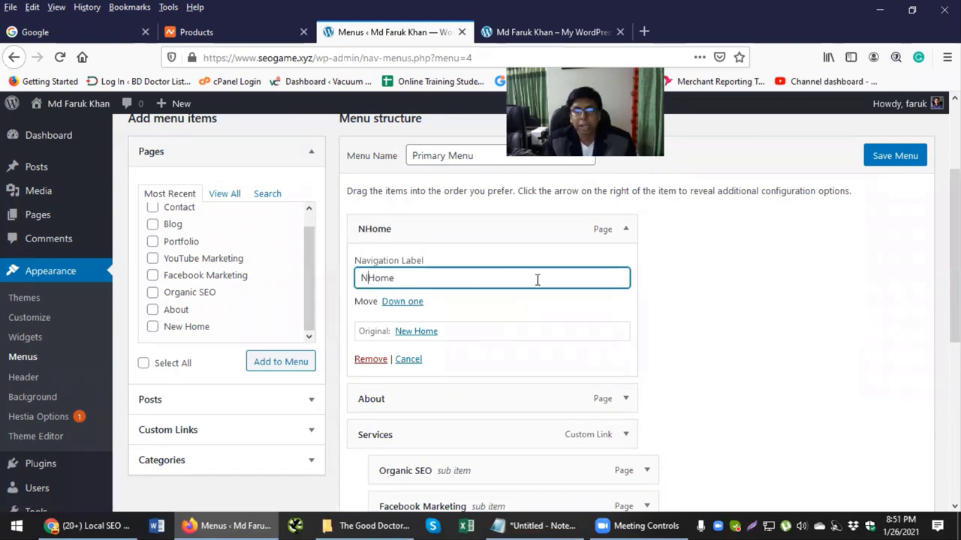
pyautogui.click(626, 231)
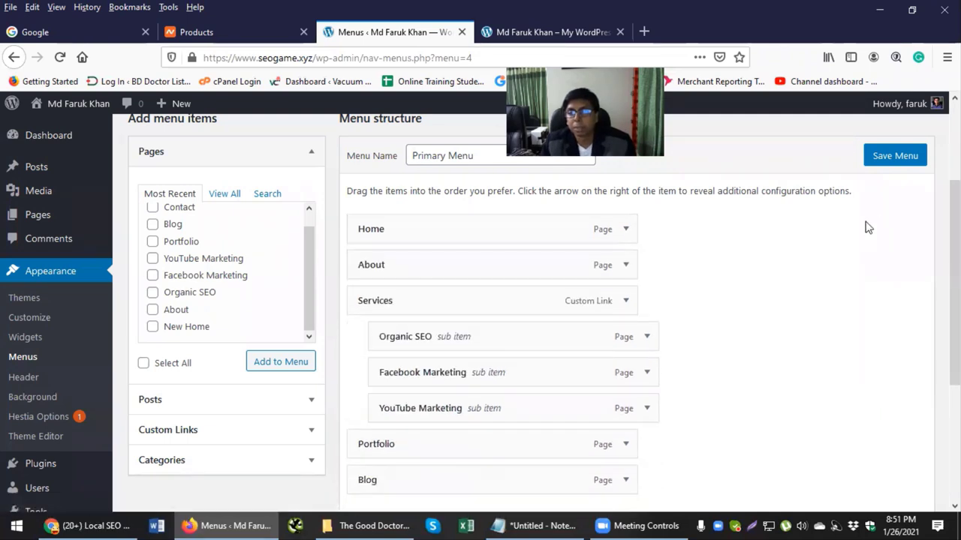
# Step: Tick the Primary Menu display location and save the menu
pyautogui.scroll(-5, 779, 268)
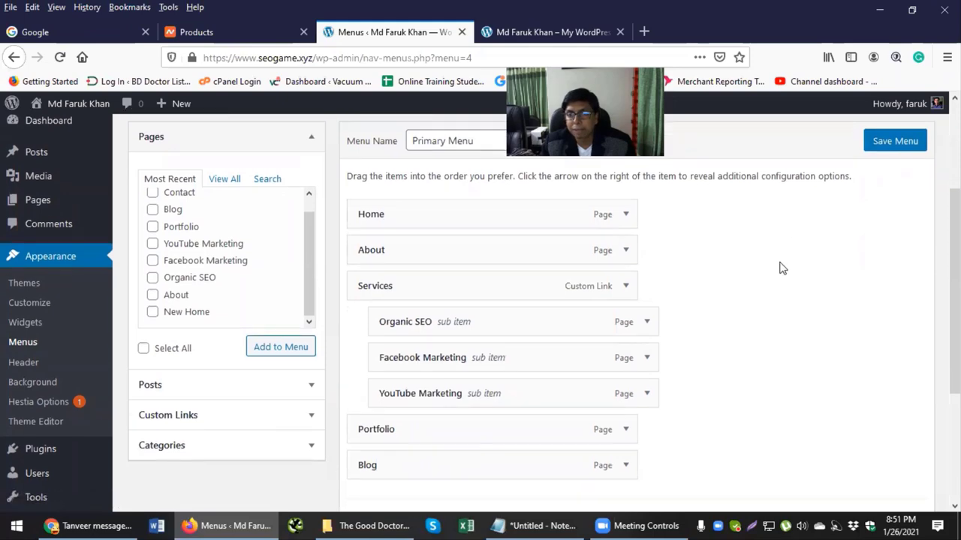
pyautogui.scroll(2, 759, 271)
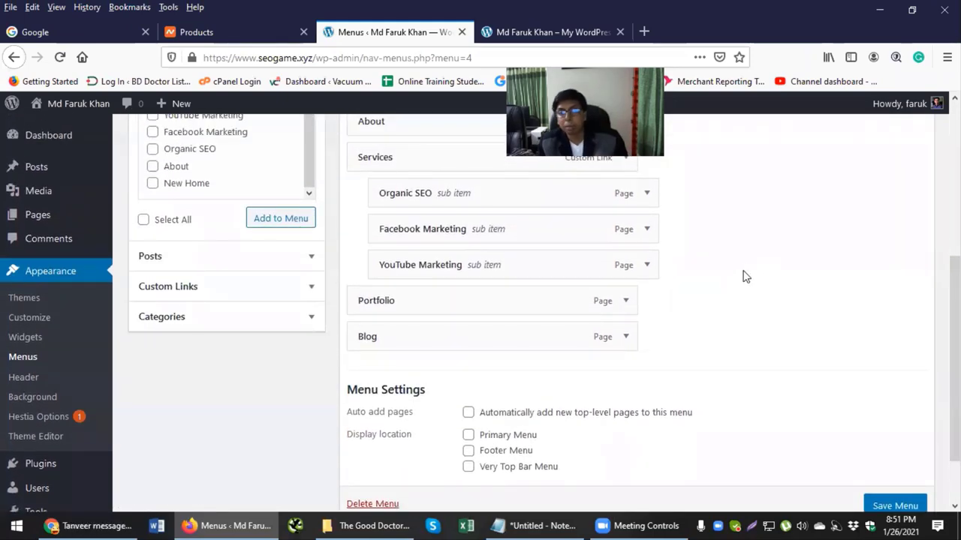
pyautogui.scroll(-1, 740, 273)
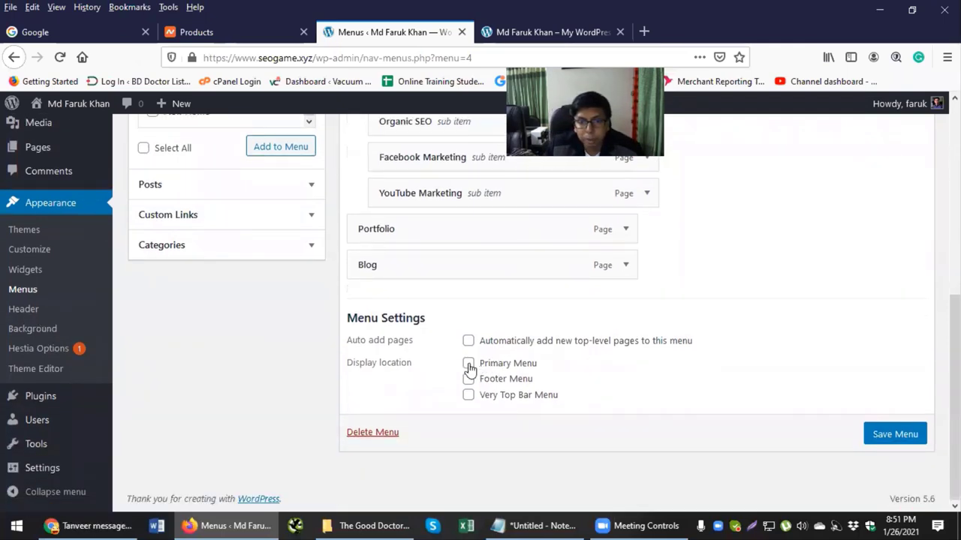
pyautogui.click(468, 364)
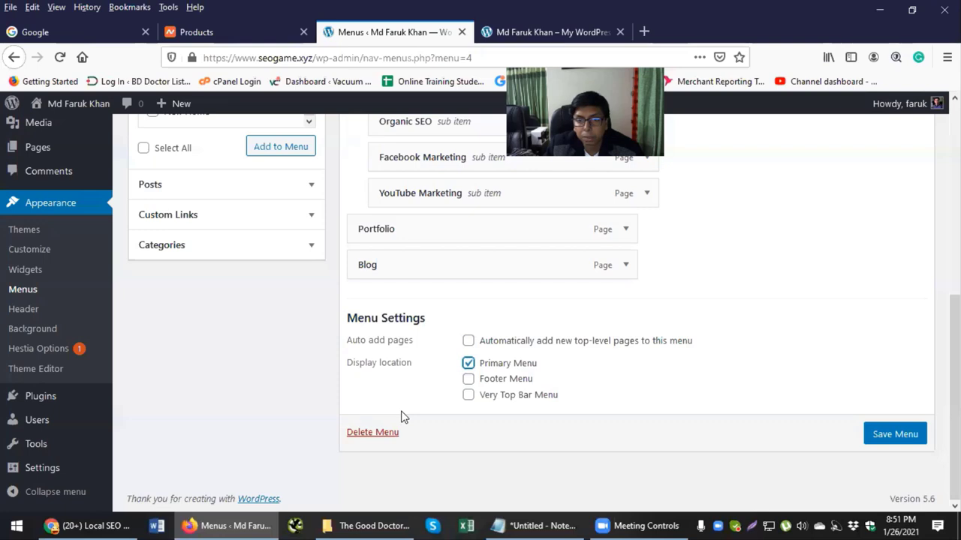
pyautogui.click(883, 443)
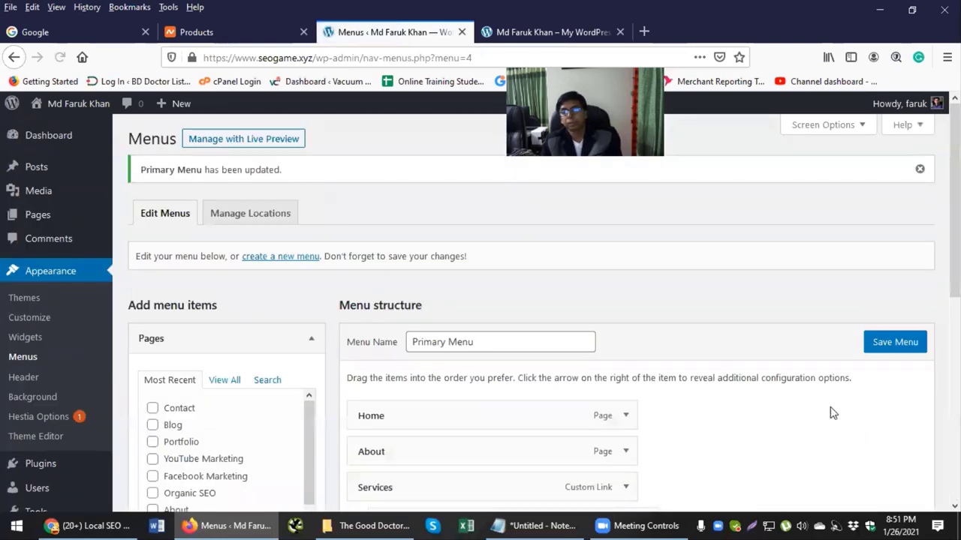
pyautogui.click(554, 36)
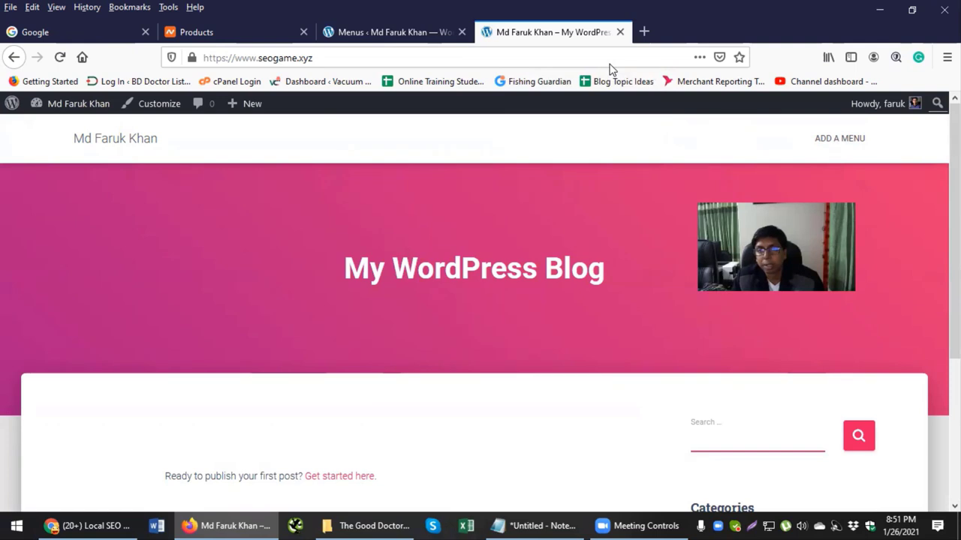
pyautogui.click(116, 140)
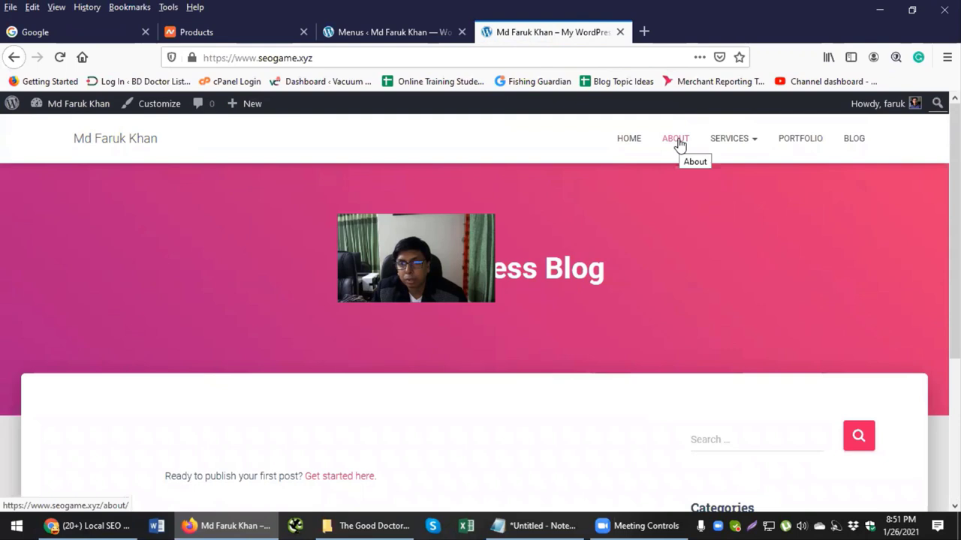
pyautogui.moveTo(738, 145)
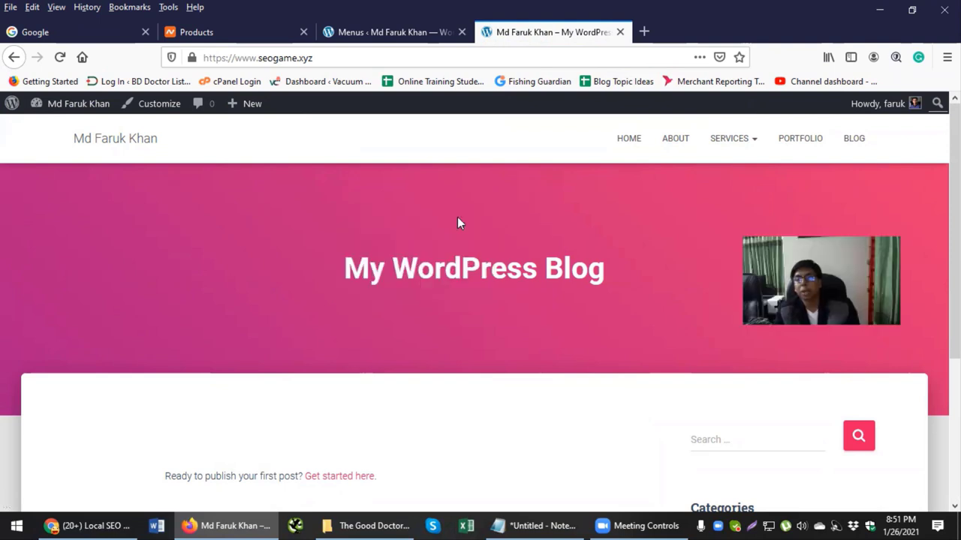
pyautogui.click(394, 32)
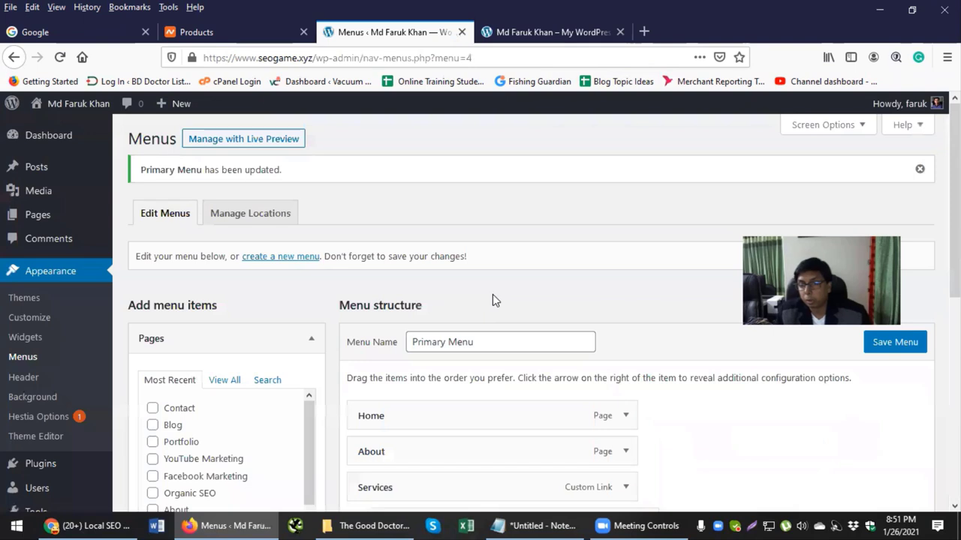
# Step: Clear the marked lines in the planned menu outline notes
pyautogui.hotkey('alt', 'Tab')
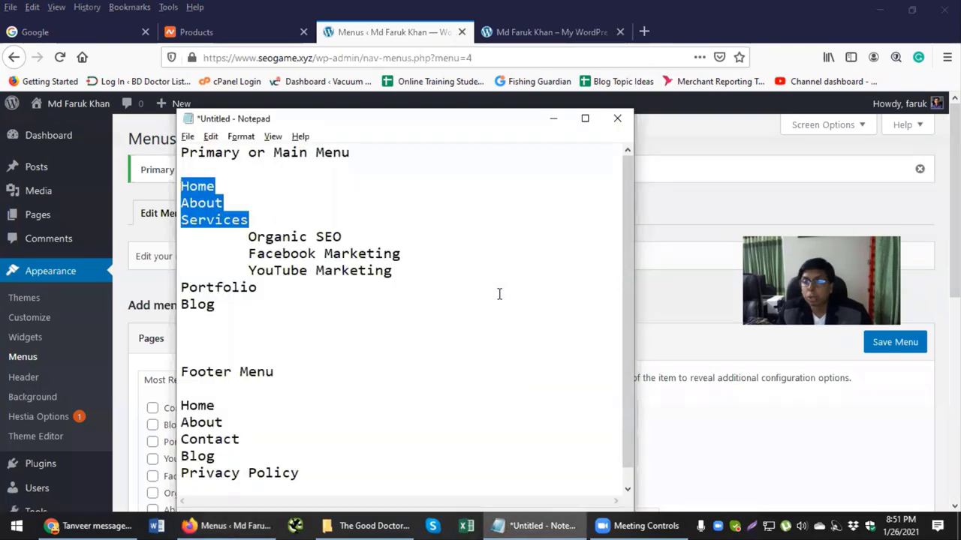
pyautogui.click(461, 293)
pyautogui.scroll(-1, 461, 293)
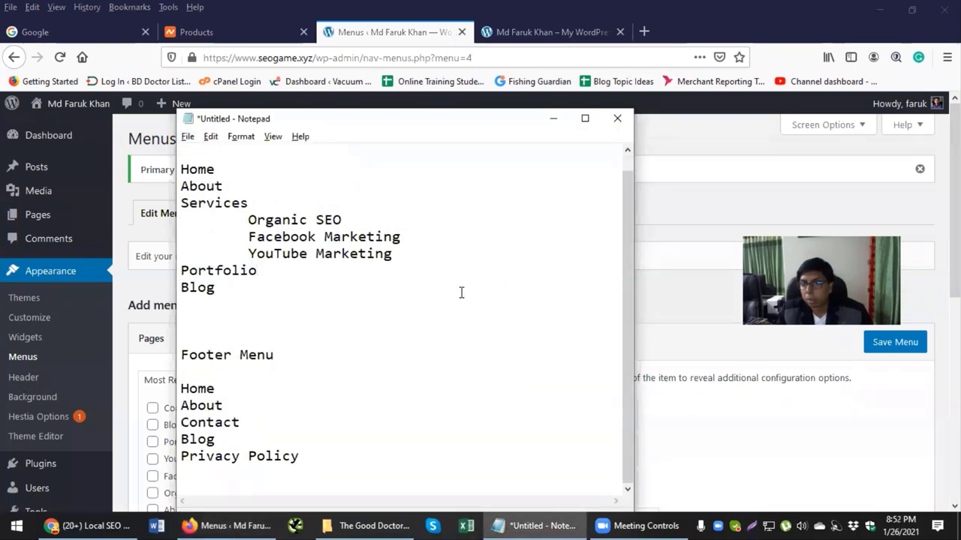
pyautogui.hotkey('alt', 'Tab')
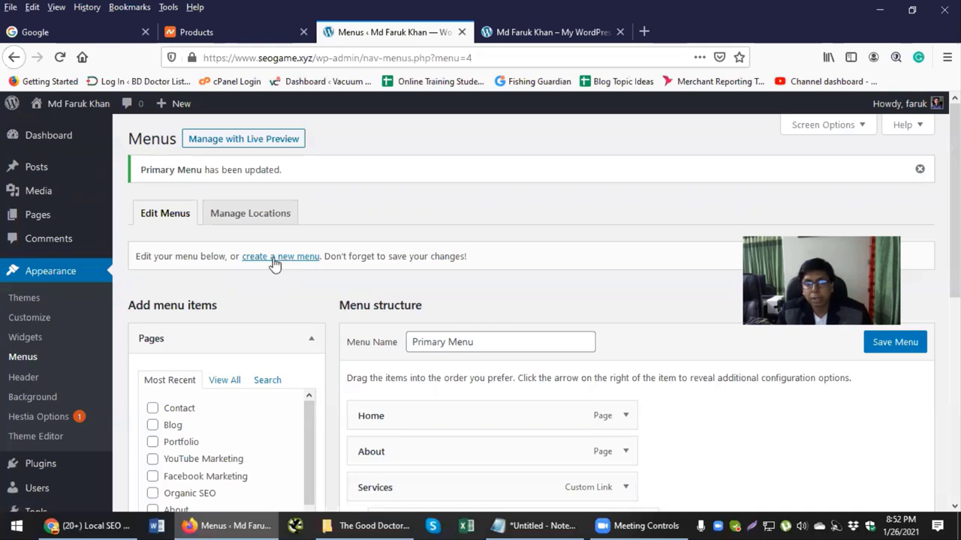
# Step: Create a new menu named 'Footer Menu'
pyautogui.click(306, 259)
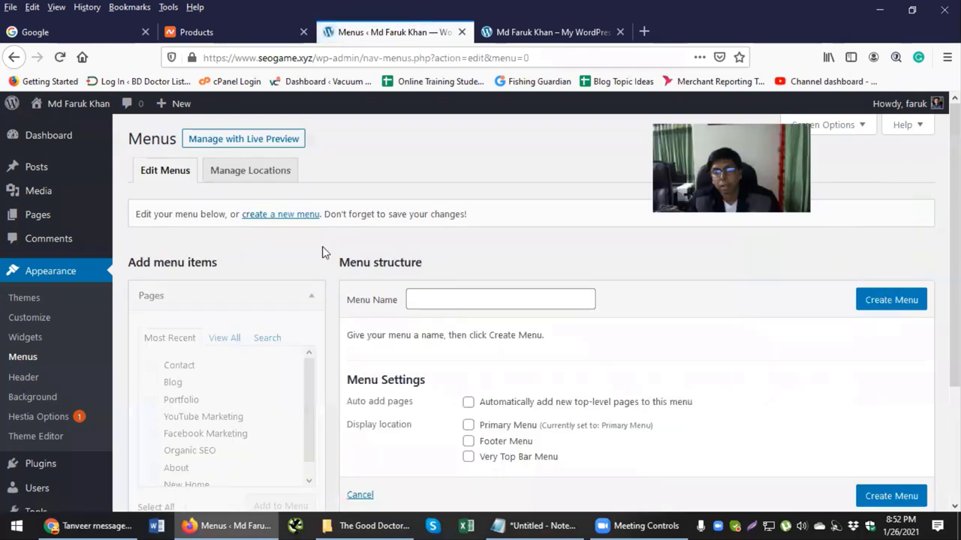
pyautogui.click(417, 297)
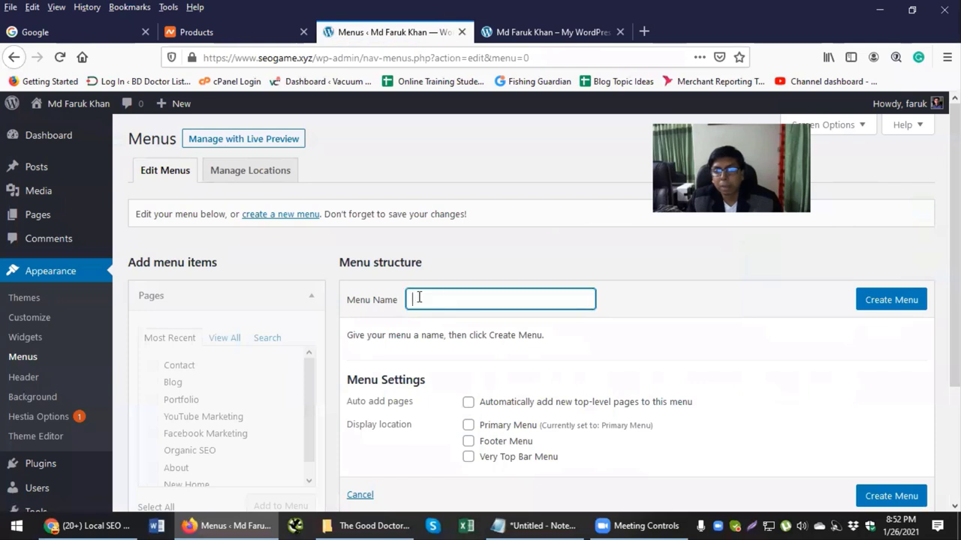
pyautogui.write('Fo')
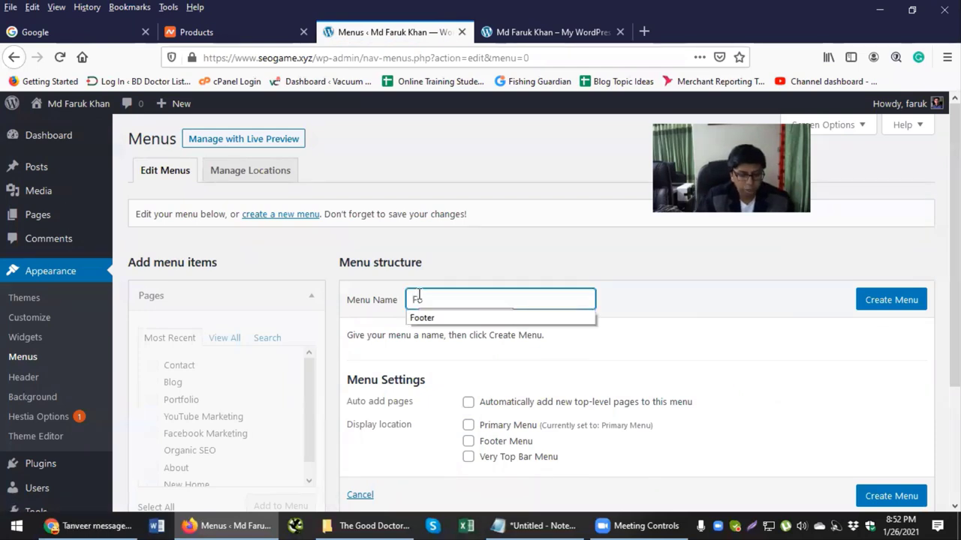
pyautogui.click(431, 319)
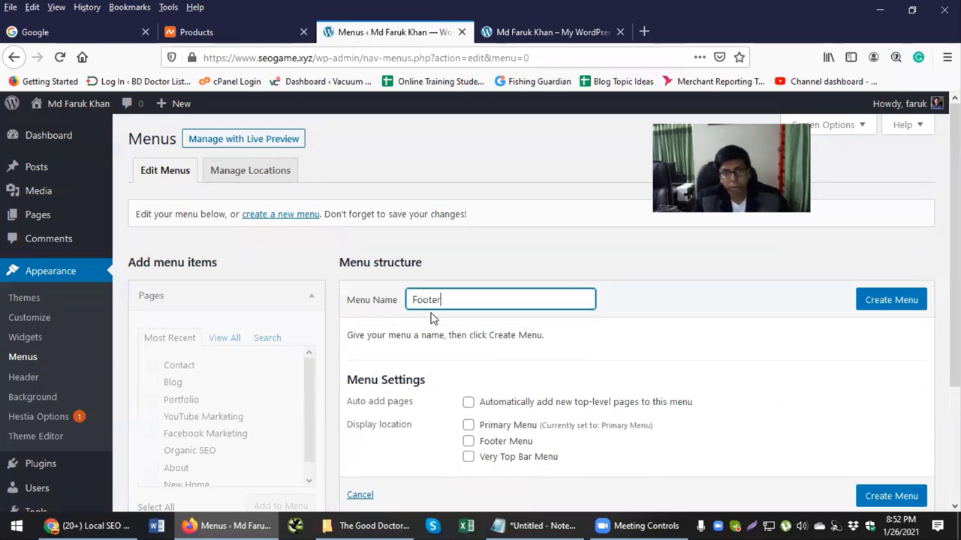
pyautogui.write('ME')
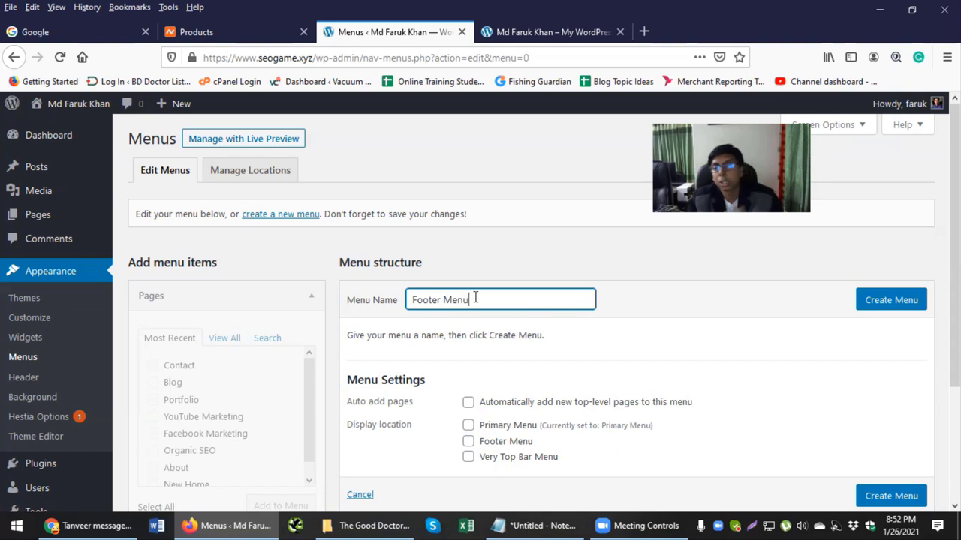
pyautogui.click(890, 300)
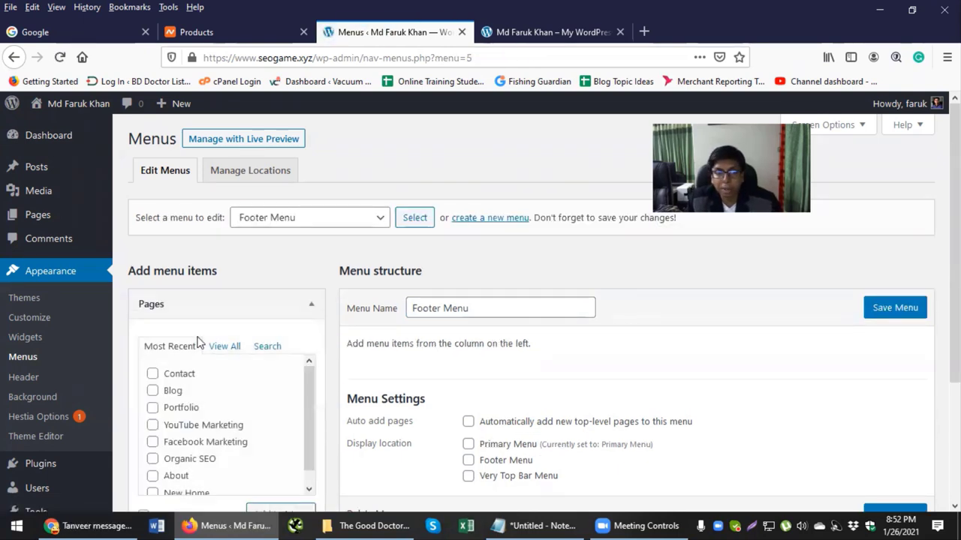
# Step: Add the selected pages, including Contact, New Home and Privacy Policy, to Footer Menu
pyautogui.scroll(-2, 198, 342)
pyautogui.click(153, 301)
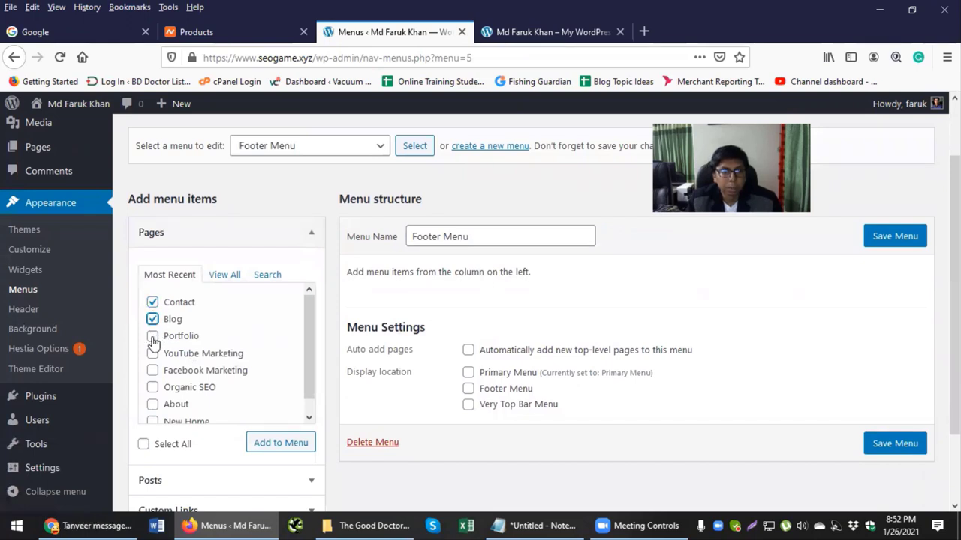
pyautogui.scroll(-1, 154, 406)
pyautogui.click(153, 409)
pyautogui.click(270, 447)
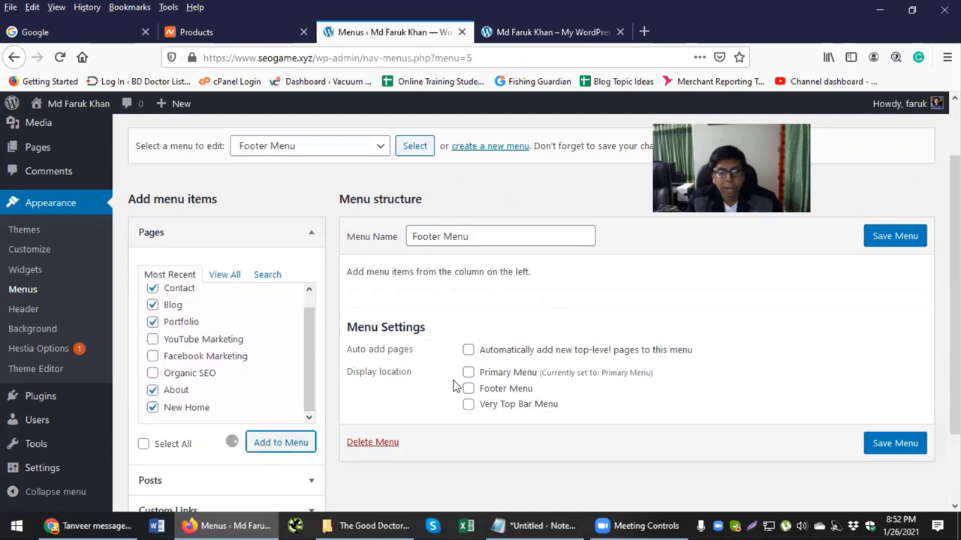
pyautogui.scroll(-2, 240, 258)
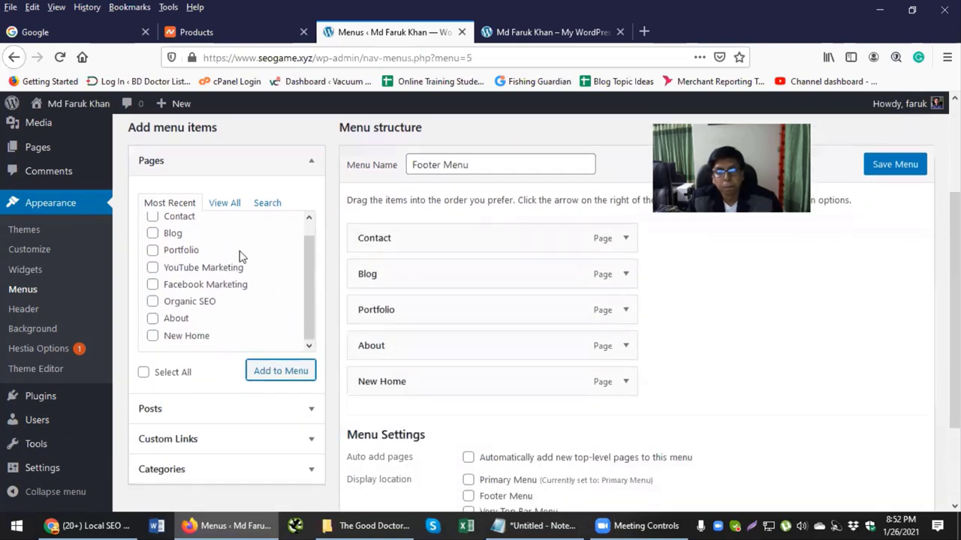
pyautogui.click(231, 208)
pyautogui.click(153, 248)
pyautogui.click(270, 376)
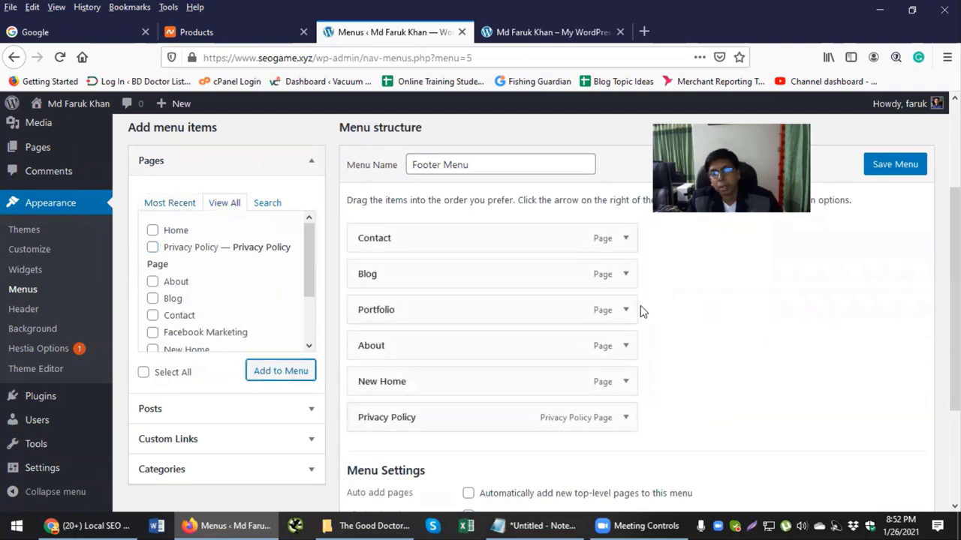
# Step: Reorder the top-level items: New Home first, About second, Portfolio above Blog
pyautogui.moveTo(387, 379); pyautogui.dragTo(367, 238)
pyautogui.click(452, 306)
pyautogui.moveTo(452, 306); pyautogui.dragTo(394, 308)
pyautogui.moveTo(386, 275); pyautogui.dragTo(372, 231)
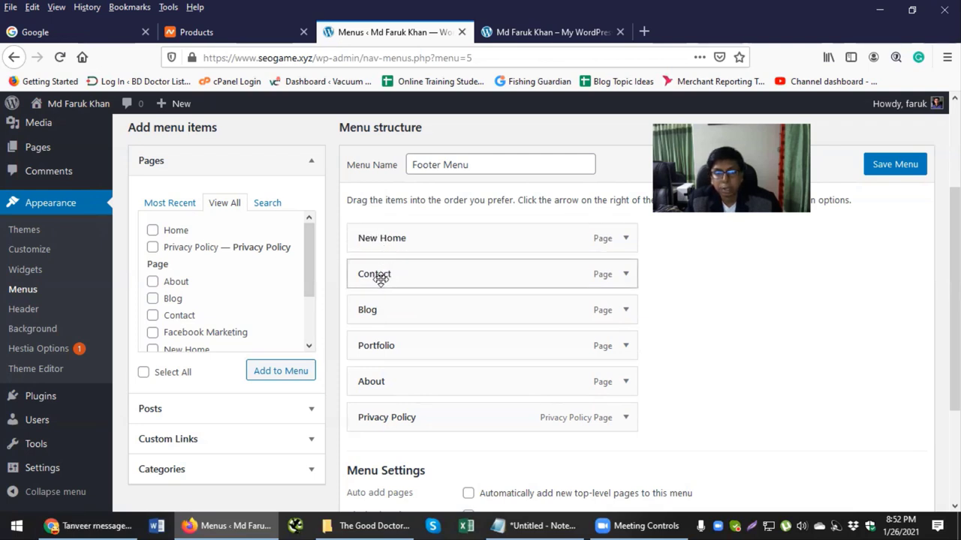
pyautogui.moveTo(364, 379); pyautogui.dragTo(393, 295)
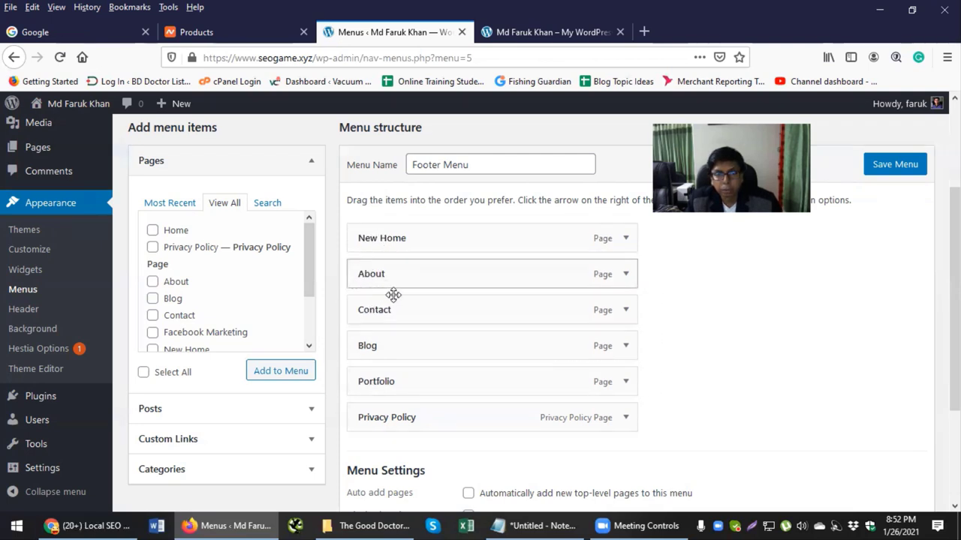
pyautogui.moveTo(373, 379); pyautogui.dragTo(375, 346)
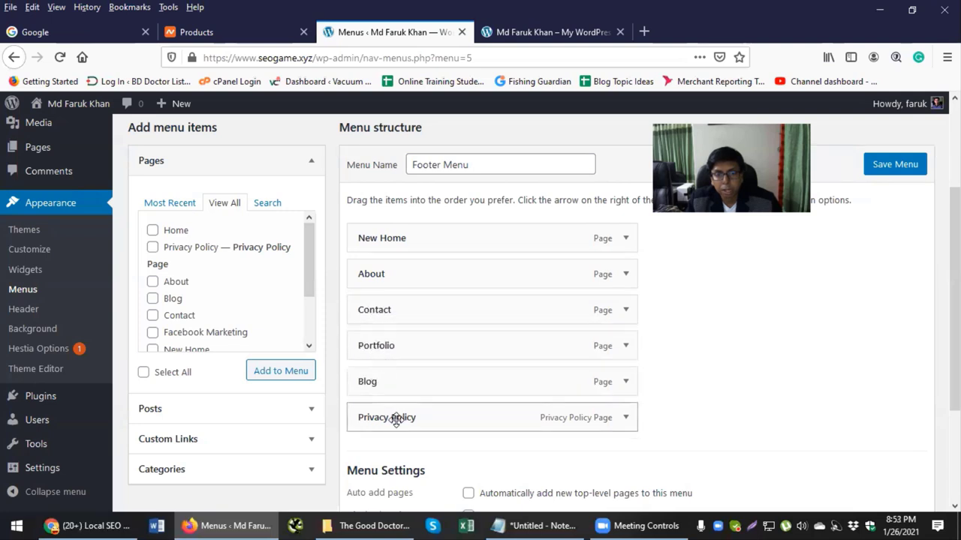
# Step: Shorten the New Home item's navigation label to Home
pyautogui.click(626, 239)
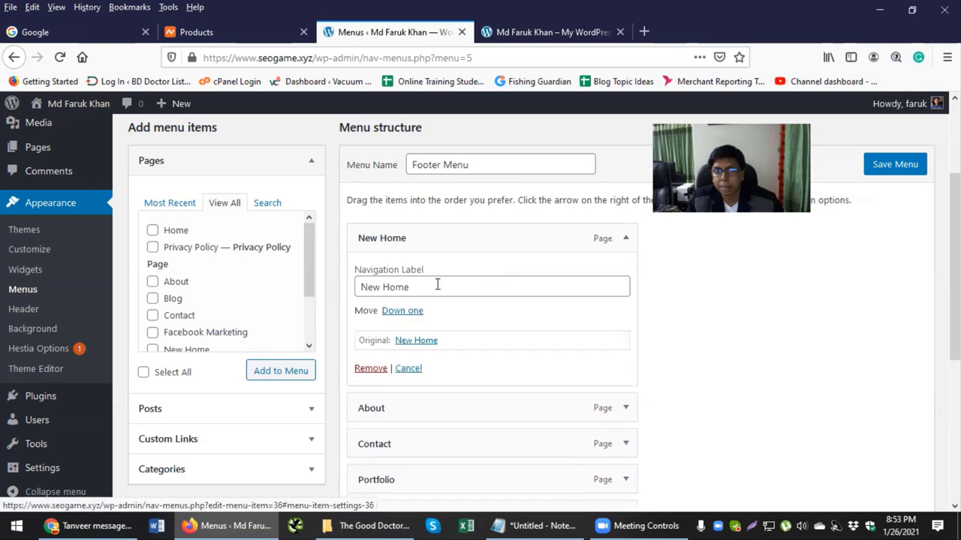
pyautogui.click(382, 287)
pyautogui.press('BackSpace')
pyautogui.press('BackSpace')
pyautogui.press('BackSpace')
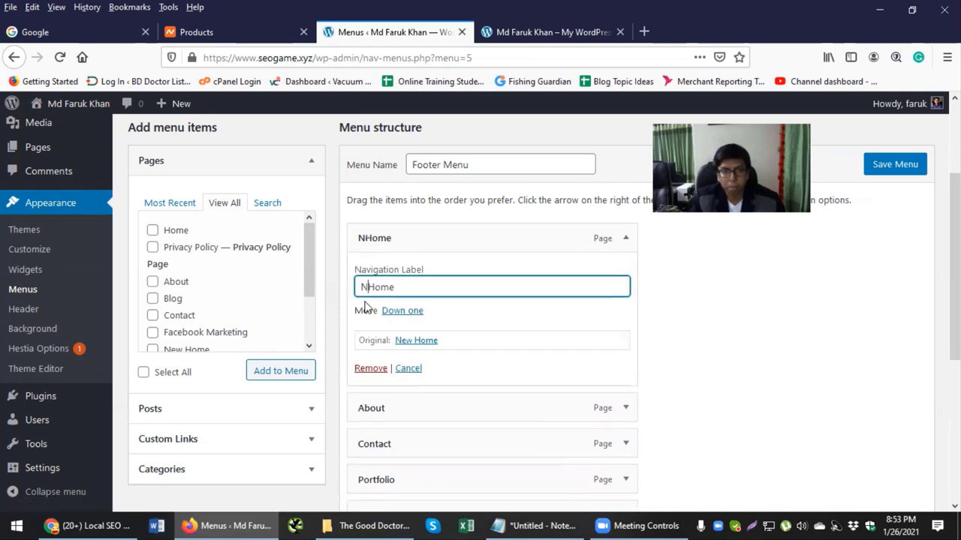
pyautogui.click(625, 240)
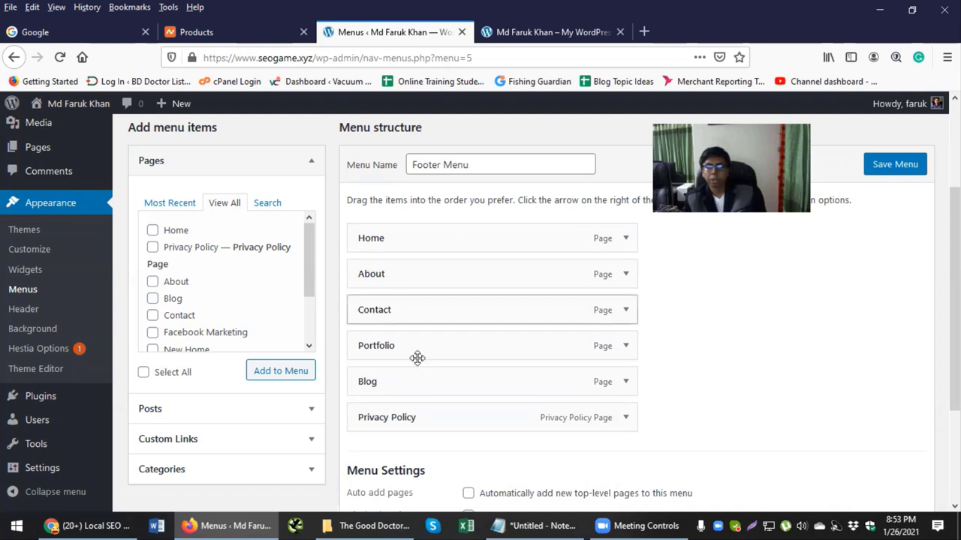
pyautogui.scroll(-3, 443, 285)
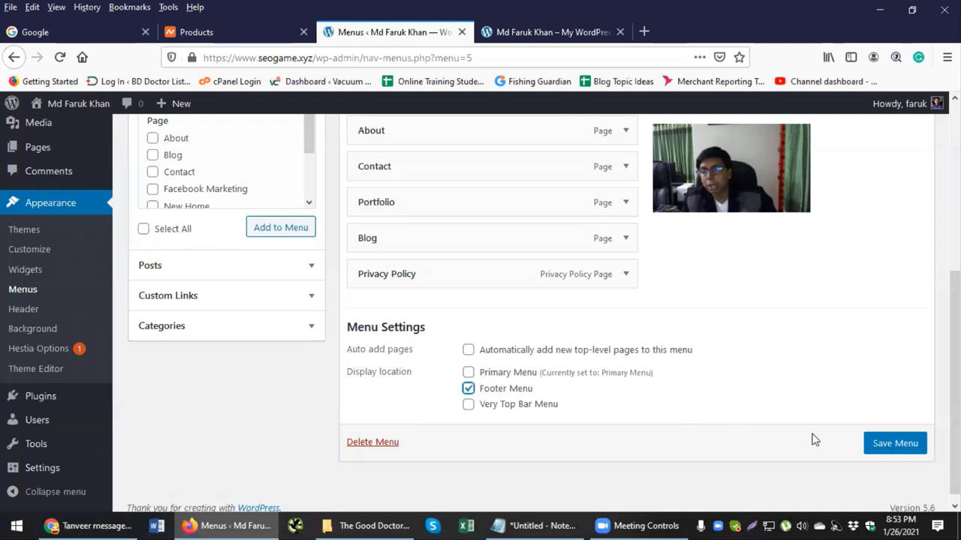
# Step: Save the six-item Footer Menu
pyautogui.click(879, 446)
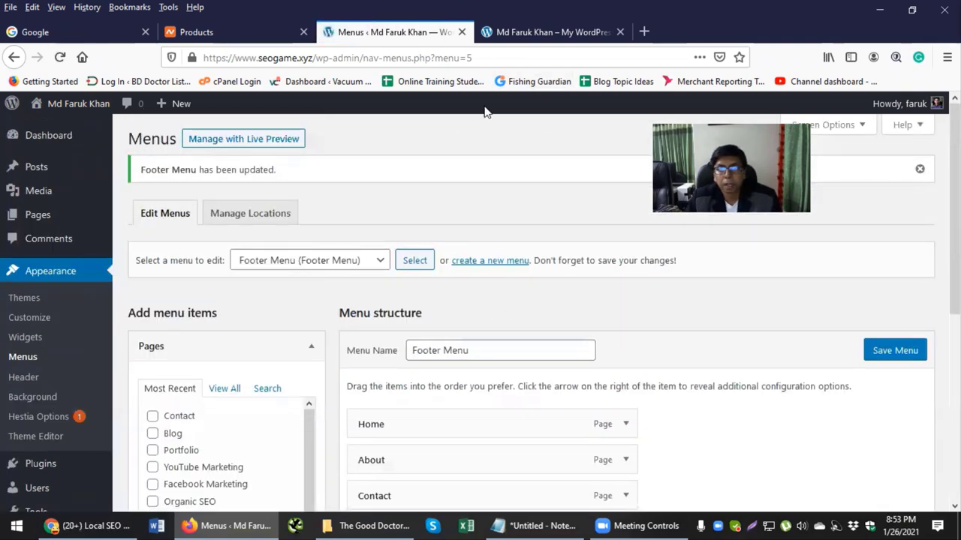
# Step: Reload the live site and check the footer for its six menu links
pyautogui.click(510, 39)
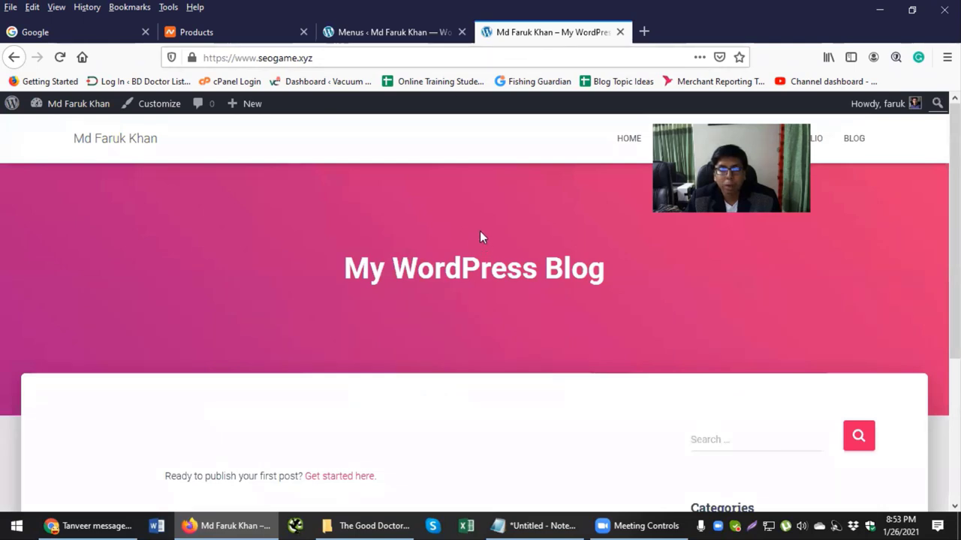
pyautogui.click(128, 144)
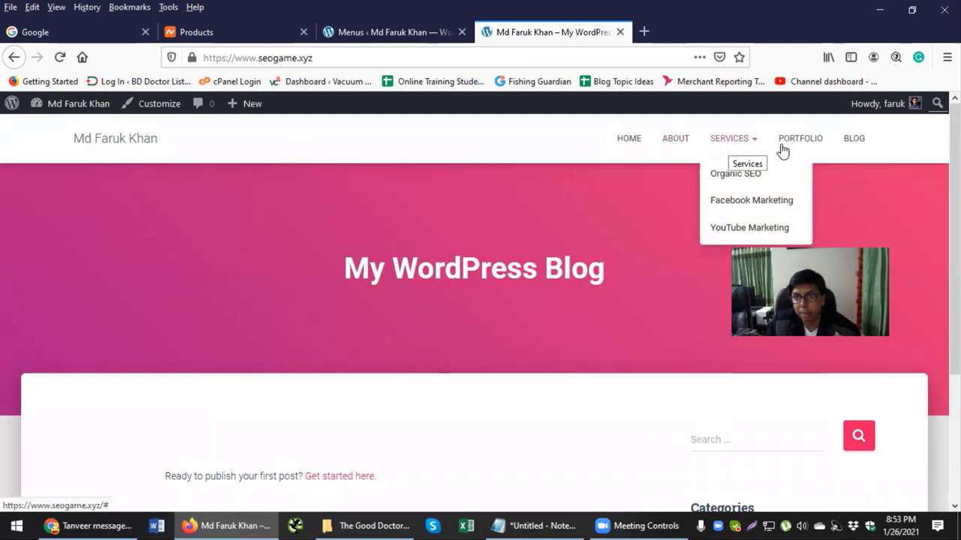
pyautogui.scroll(-3, 682, 353)
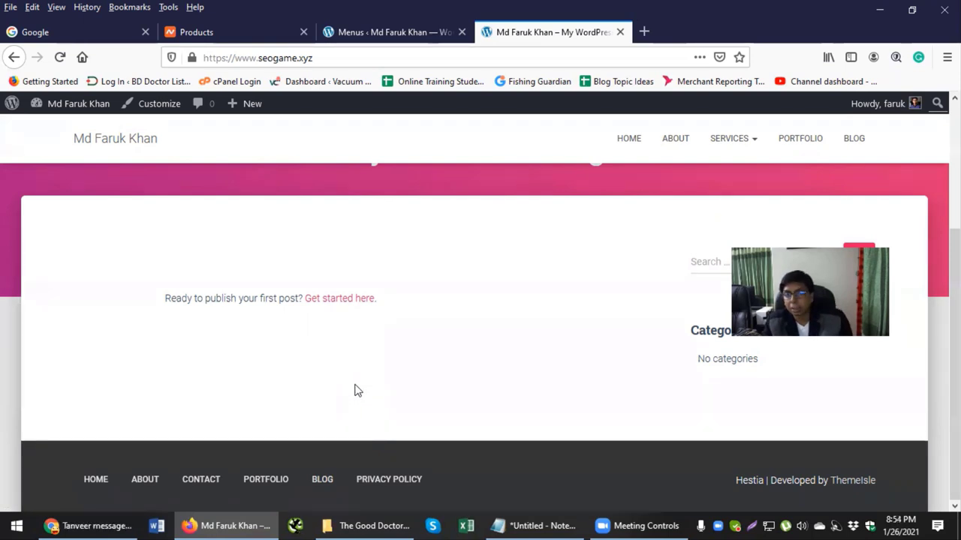
pyautogui.scroll(1, 350, 382)
pyautogui.scroll(3, 350, 382)
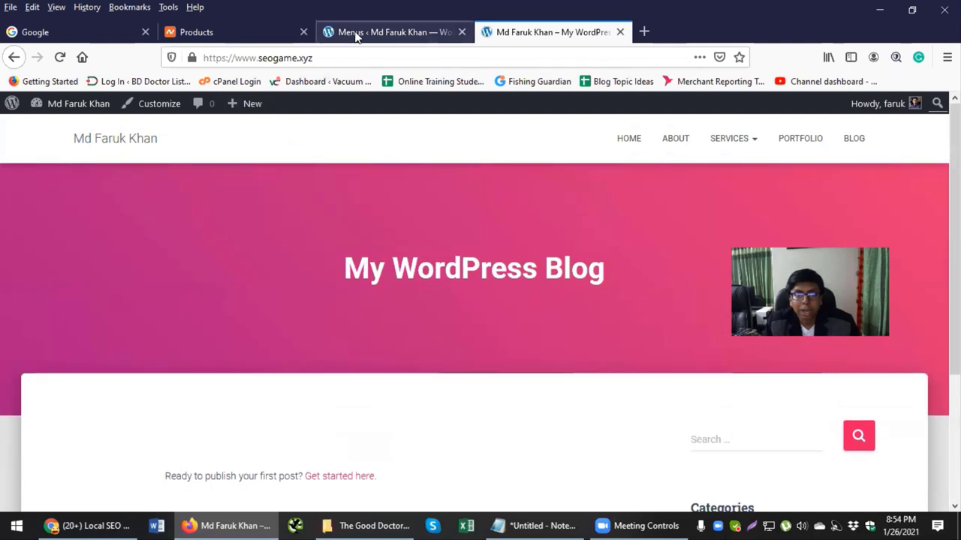
# Step: Go from the Menus admin page via Themes to the Installed Plugins list
pyautogui.click(355, 34)
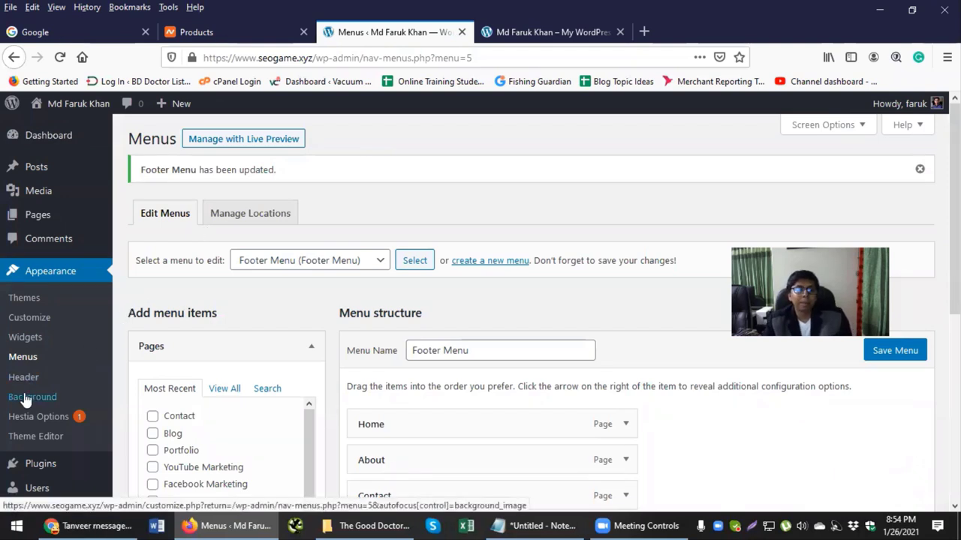
pyautogui.click(66, 274)
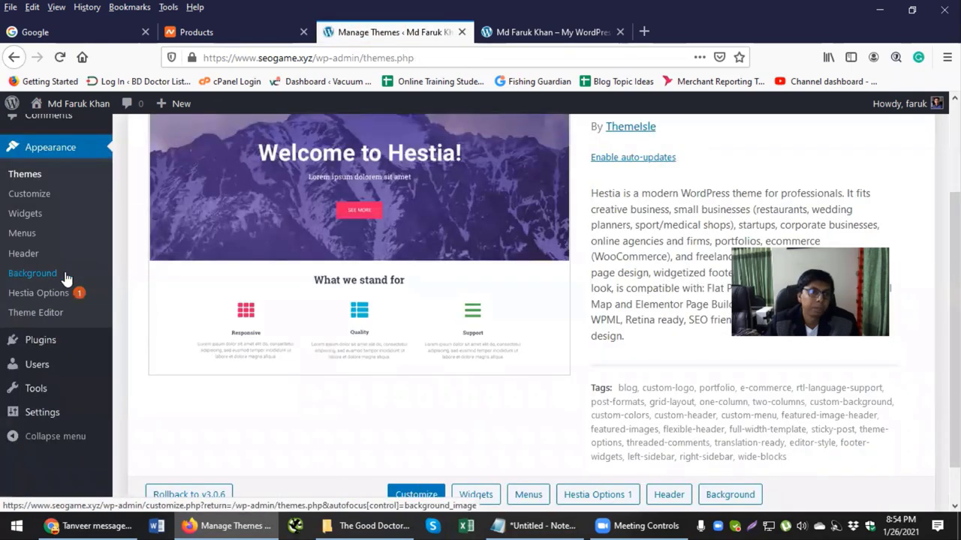
pyautogui.scroll(-1, 66, 275)
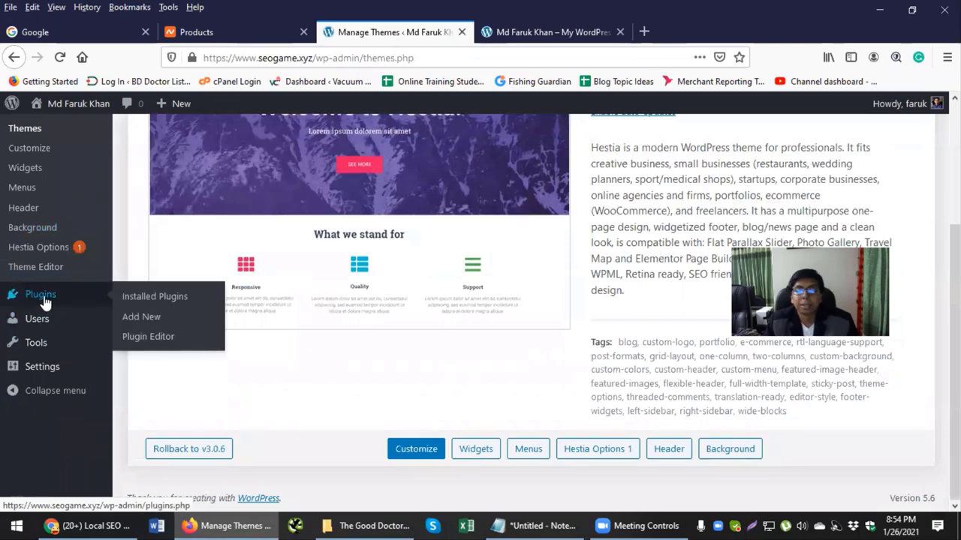
pyautogui.click(44, 297)
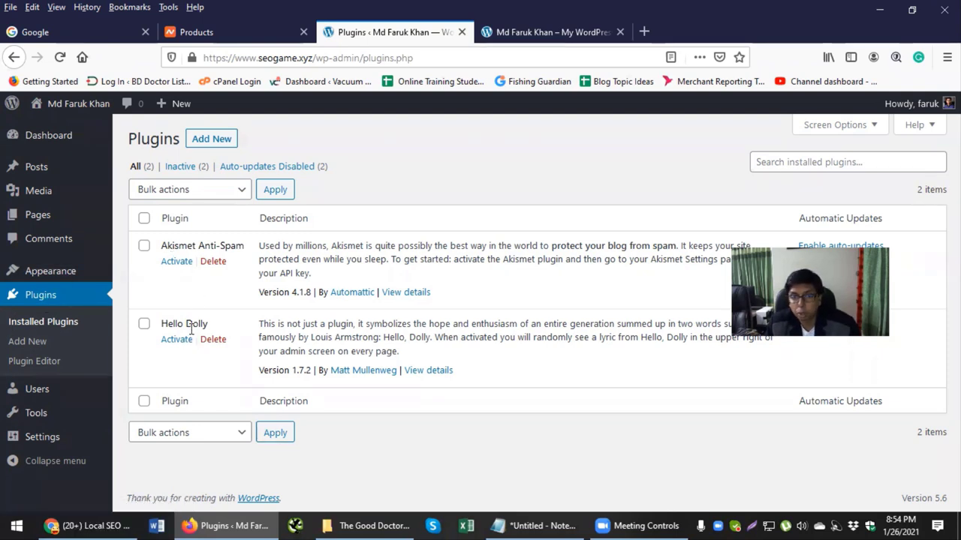
# Step: Delete the Hello Dolly and Akismet Anti-Spam plugins, then go to Add Plugins
pyautogui.click(214, 341)
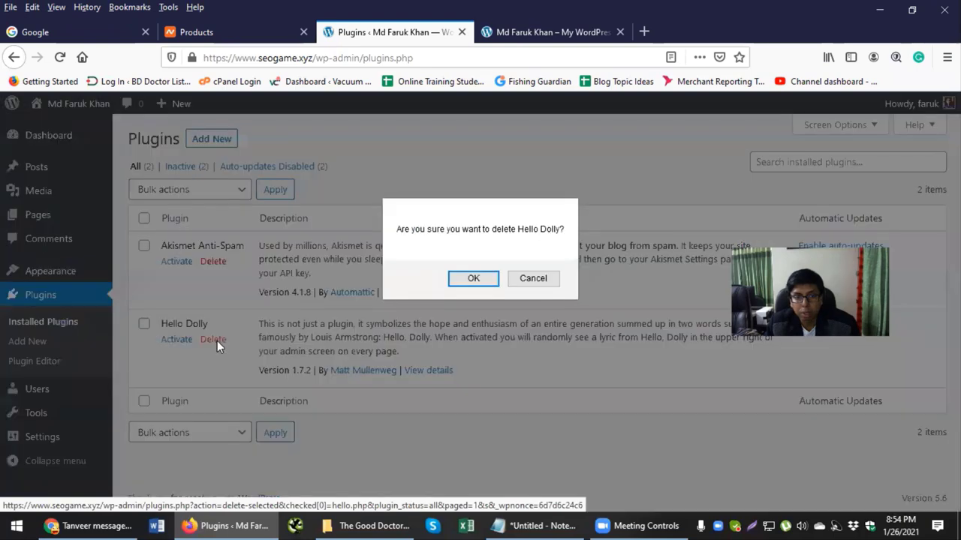
pyautogui.click(473, 279)
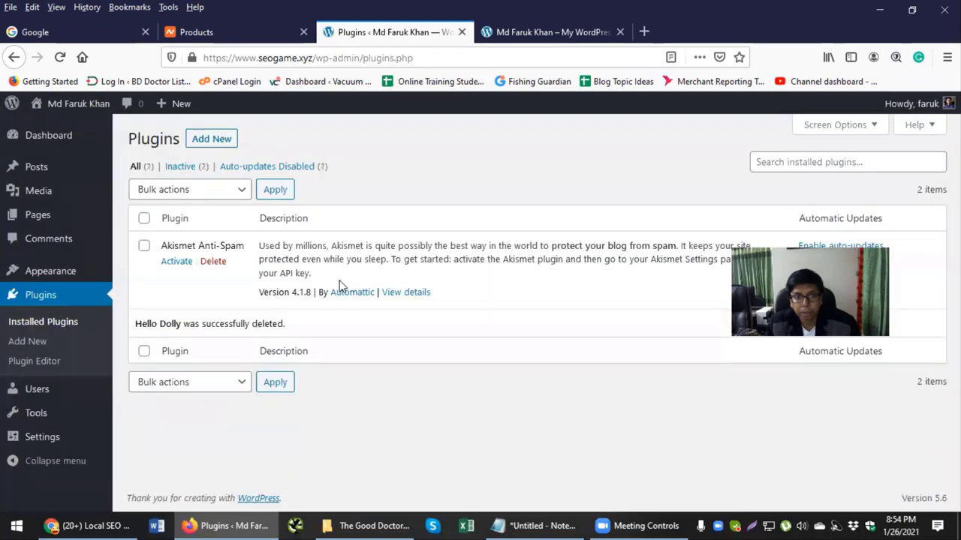
pyautogui.click(216, 263)
pyautogui.click(488, 277)
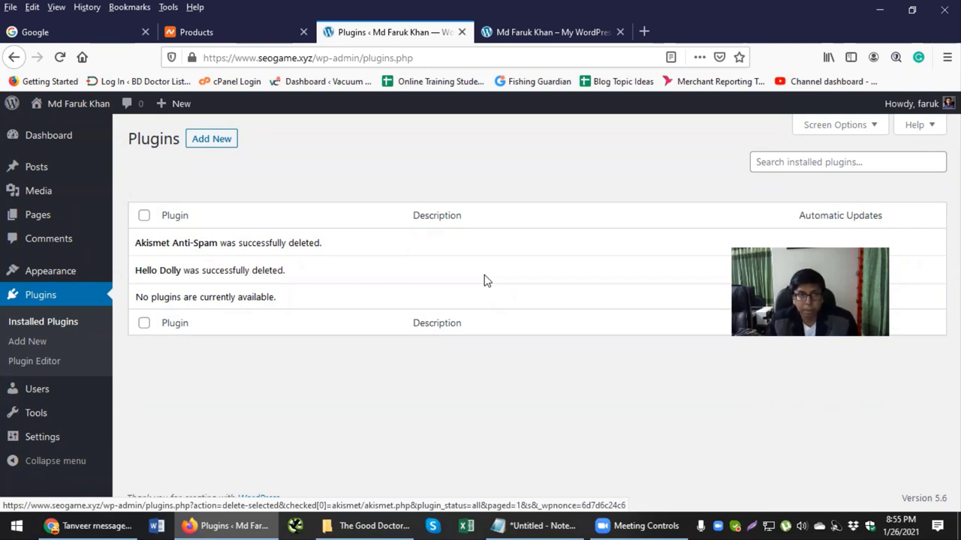
pyautogui.click(200, 143)
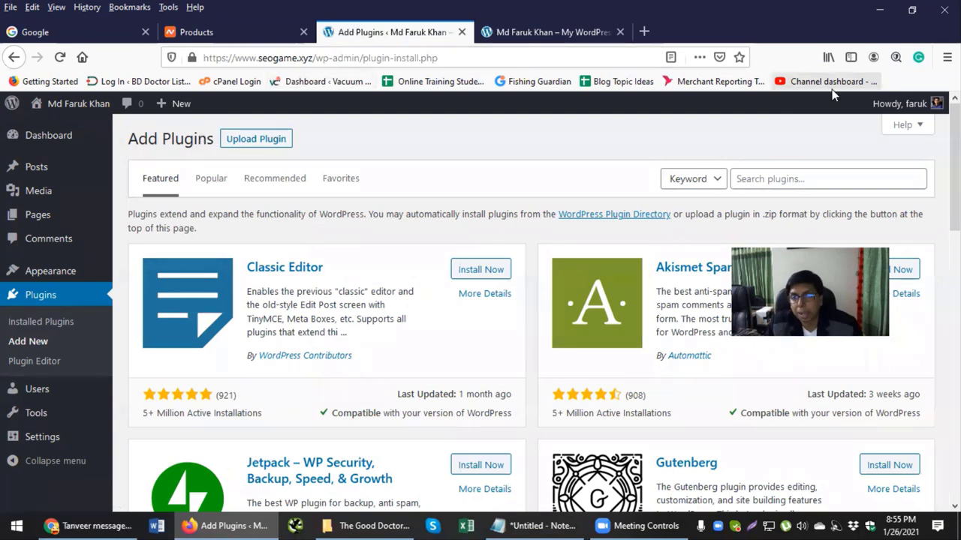
# Step: Search the plugin directory for 'yoast', then install and activate Yoast SEO 15.7
pyautogui.click(760, 181)
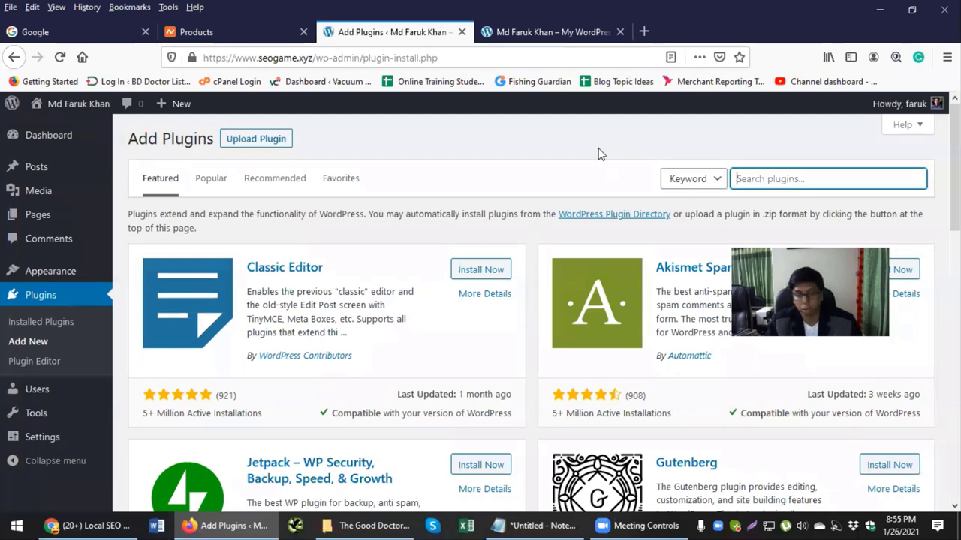
pyautogui.write('yoast')
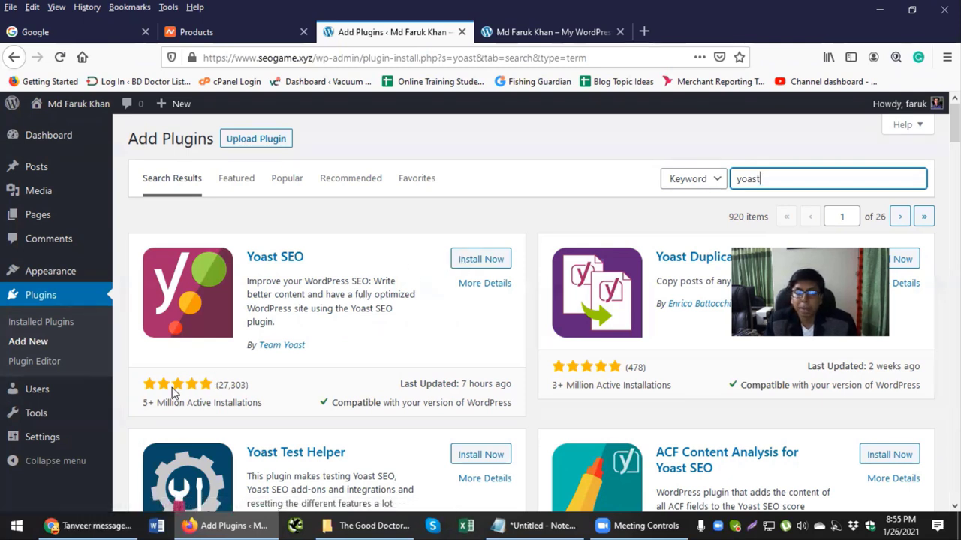
pyautogui.moveTo(158, 402); pyautogui.dragTo(219, 402)
pyautogui.moveTo(334, 402); pyautogui.dragTo(495, 405)
pyautogui.click(527, 404)
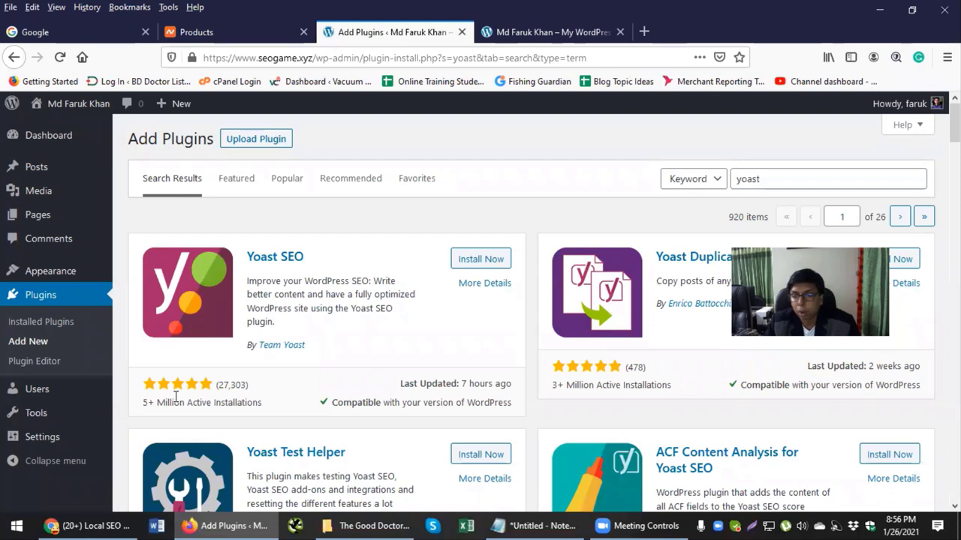
pyautogui.click(474, 259)
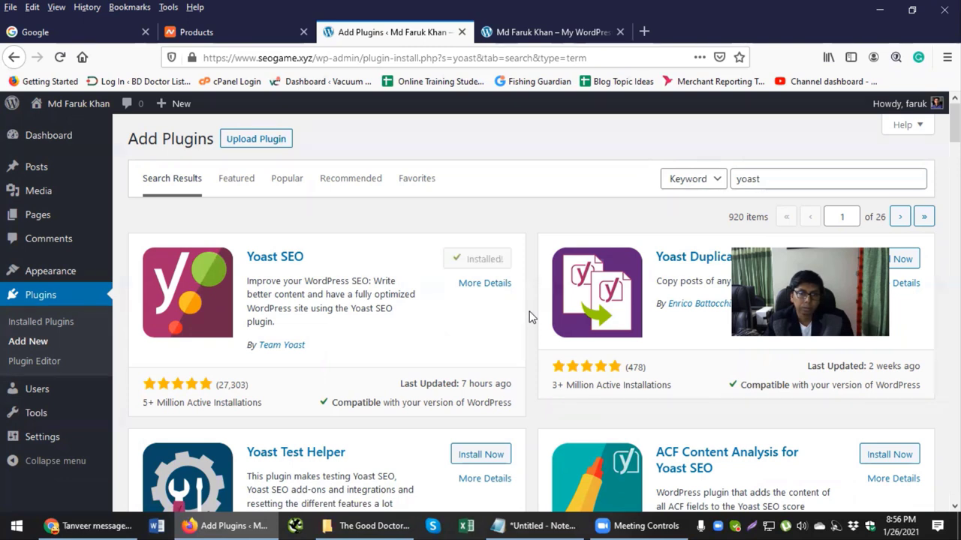
pyautogui.click(479, 263)
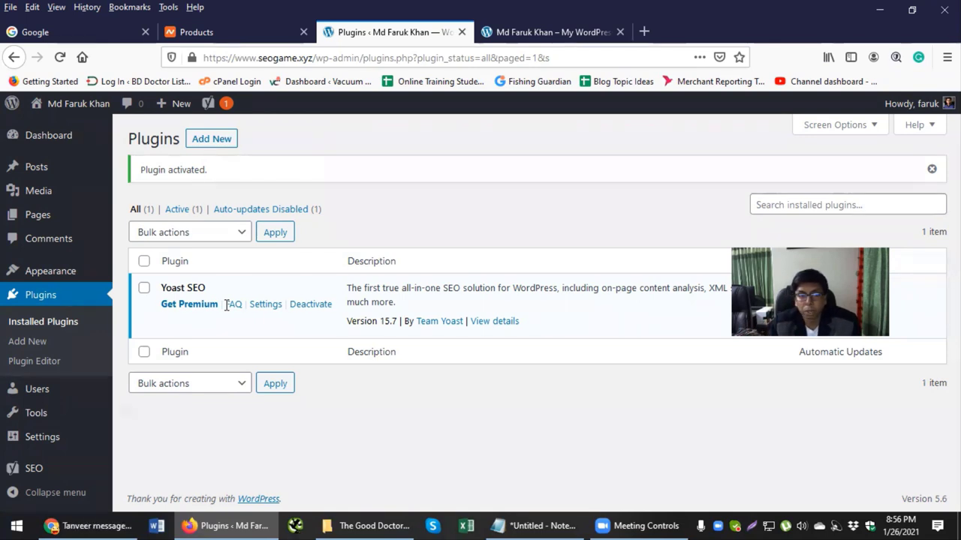
pyautogui.click(209, 143)
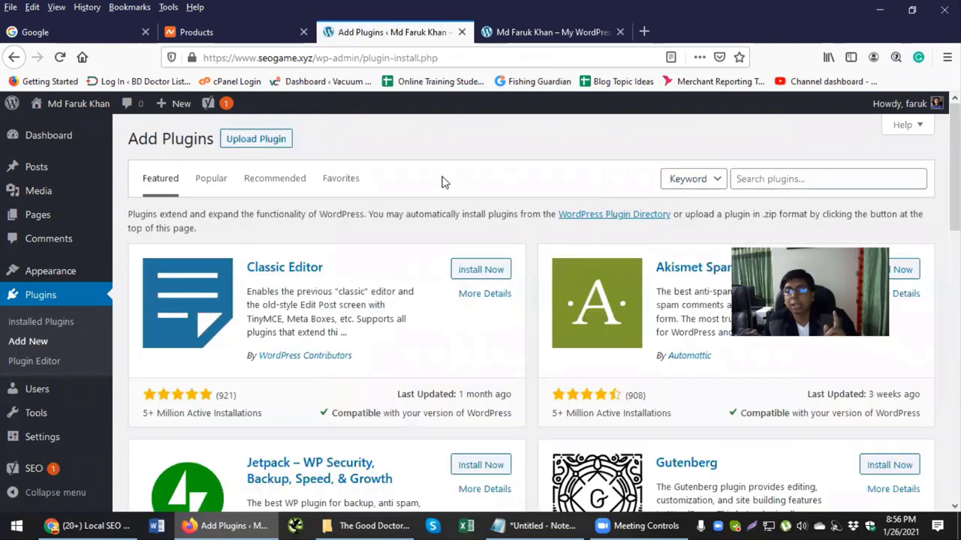
# Step: Search the plugin directory for 'wp', then install and activate WP-Optimize 3.1.6
pyautogui.click(757, 178)
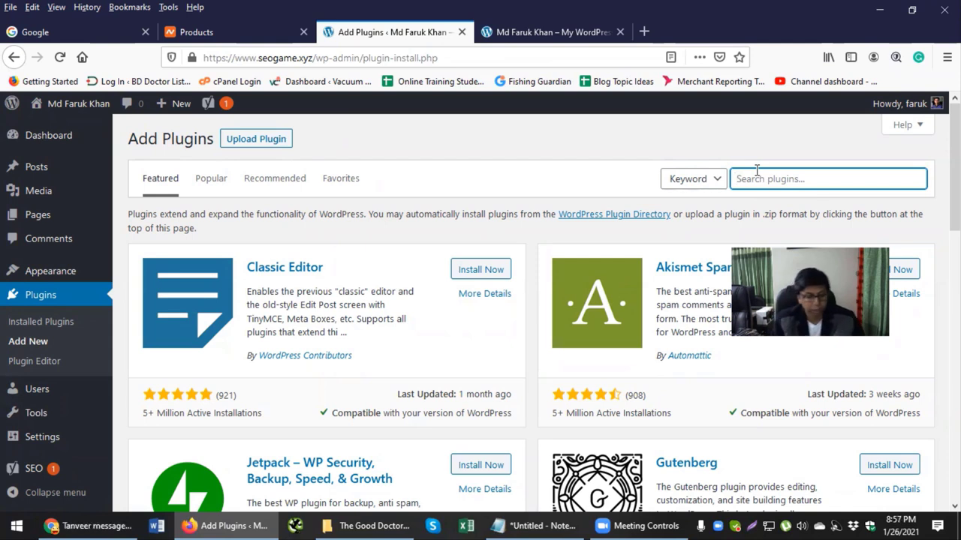
pyautogui.write('wp')
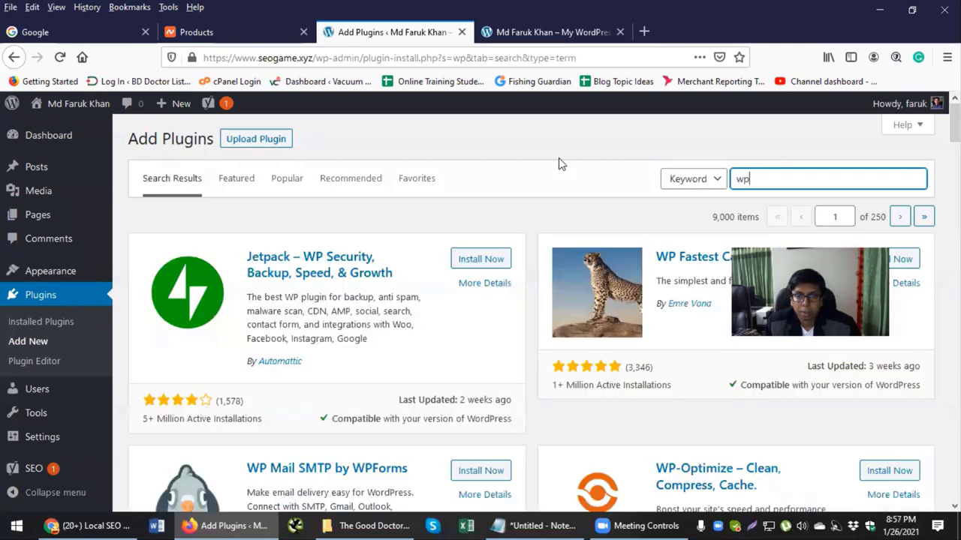
pyautogui.scroll(-2, 557, 171)
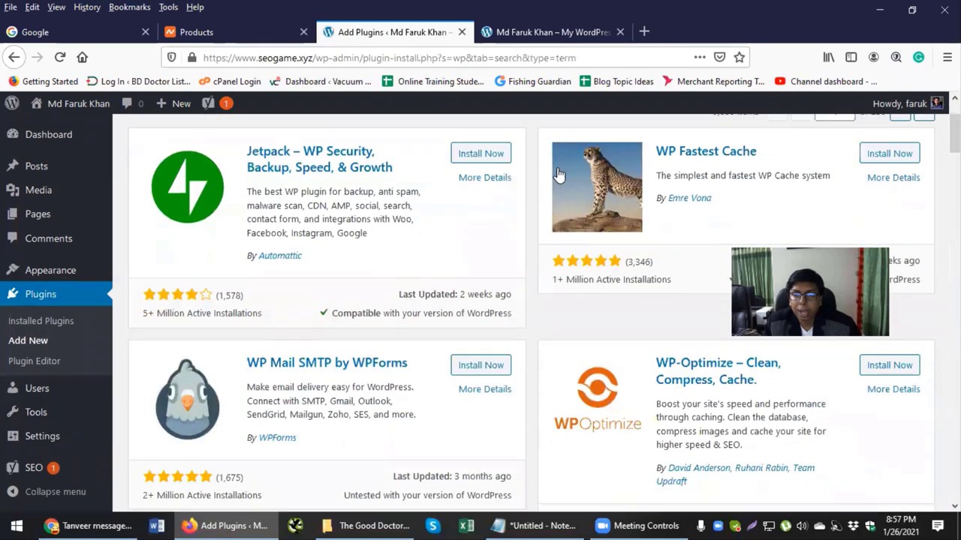
pyautogui.scroll(1, 595, 272)
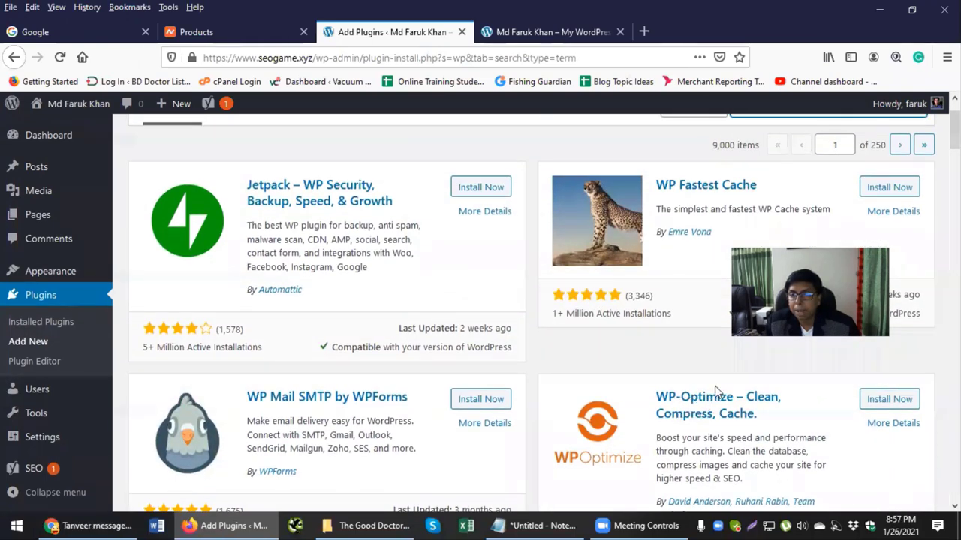
pyautogui.scroll(-4, 690, 405)
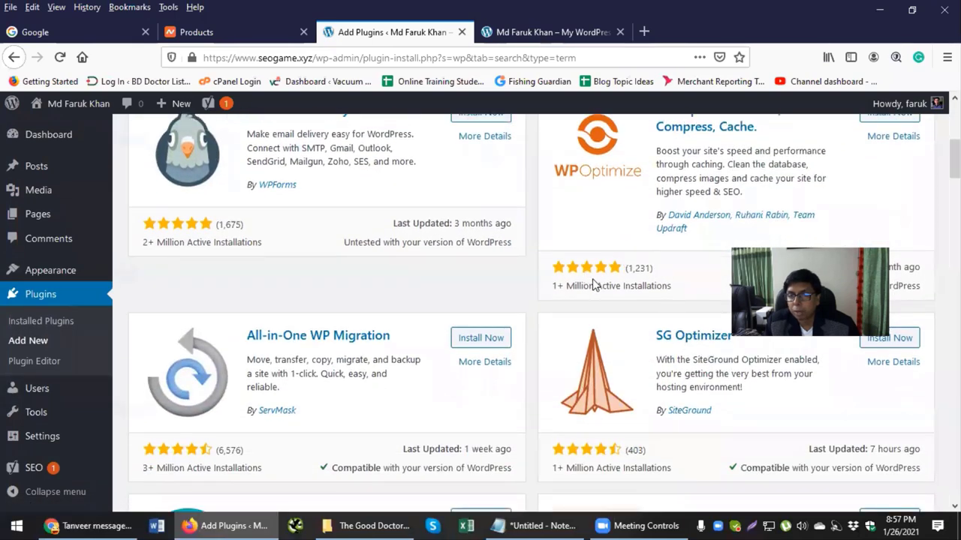
pyautogui.scroll(1, 660, 259)
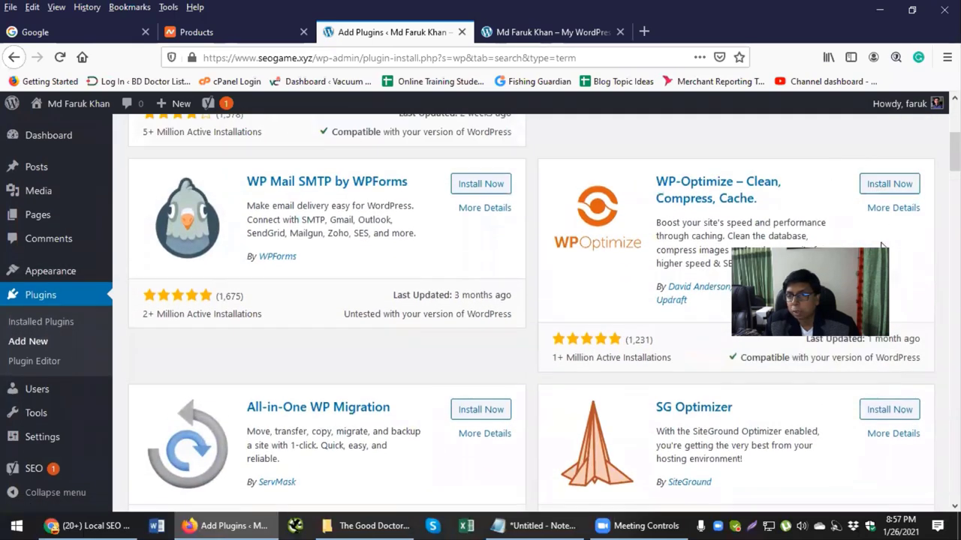
pyautogui.click(882, 188)
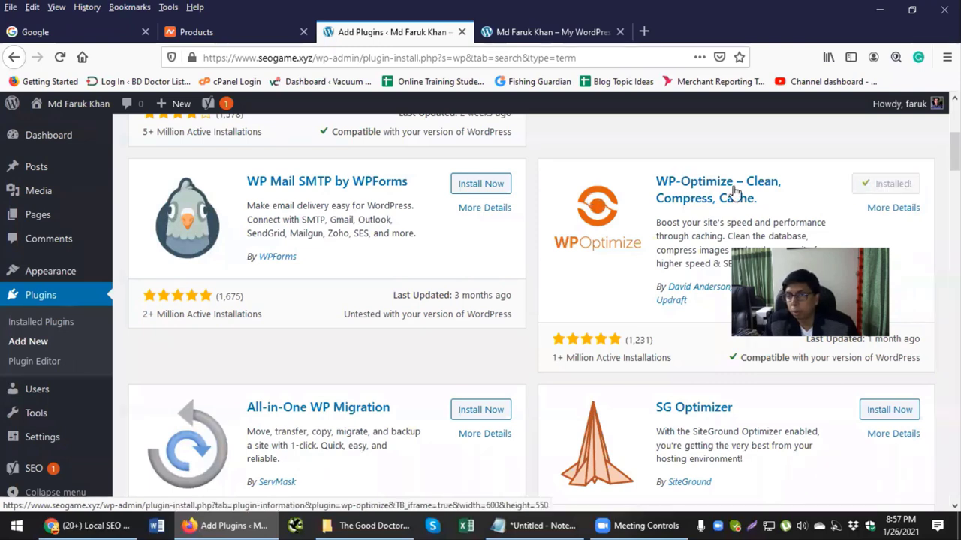
pyautogui.click(890, 186)
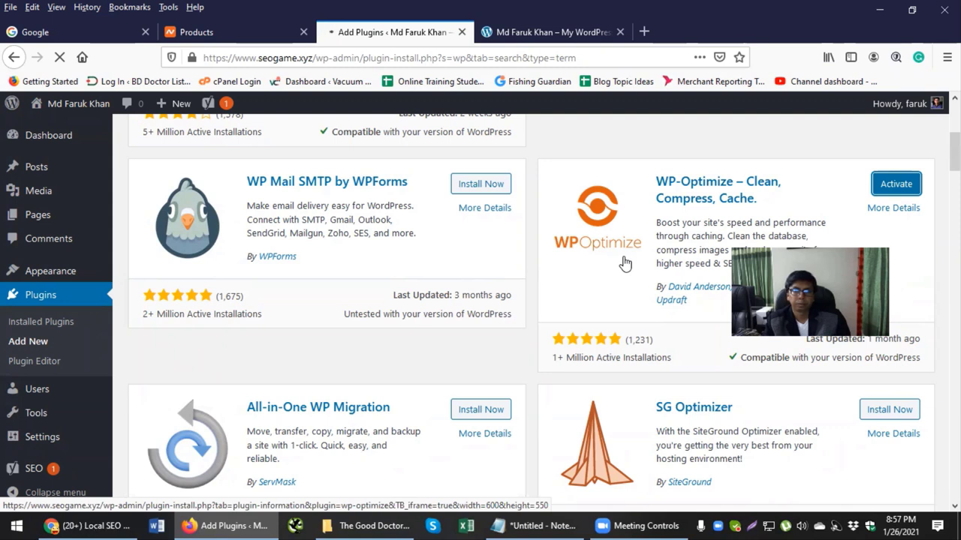
pyautogui.scroll(2, 623, 259)
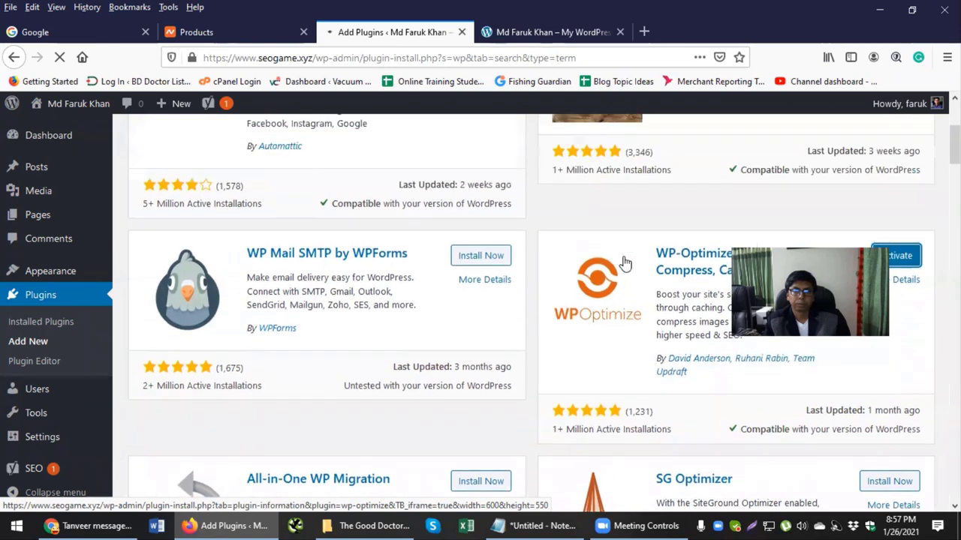
pyautogui.scroll(-2, 622, 260)
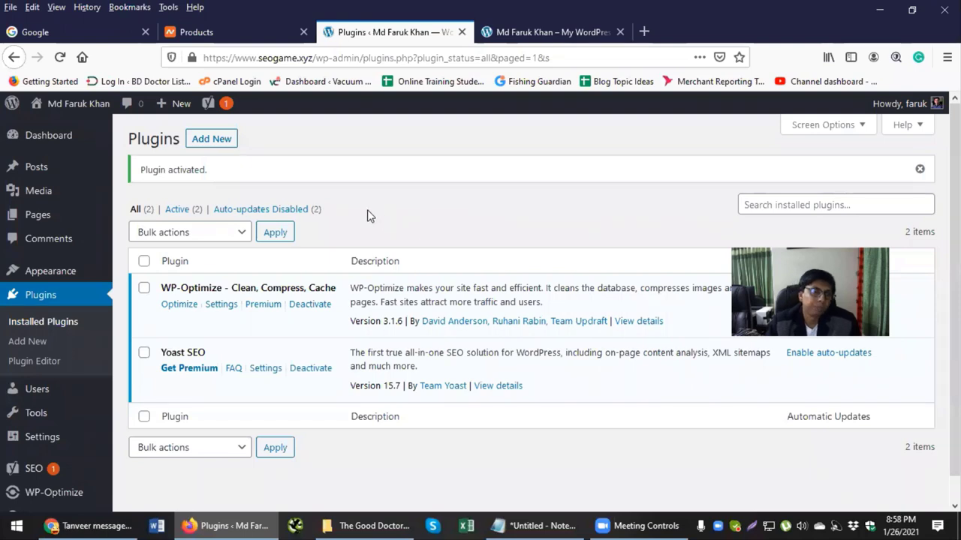
pyautogui.scroll(-1, 64, 390)
pyautogui.moveTo(35, 369)
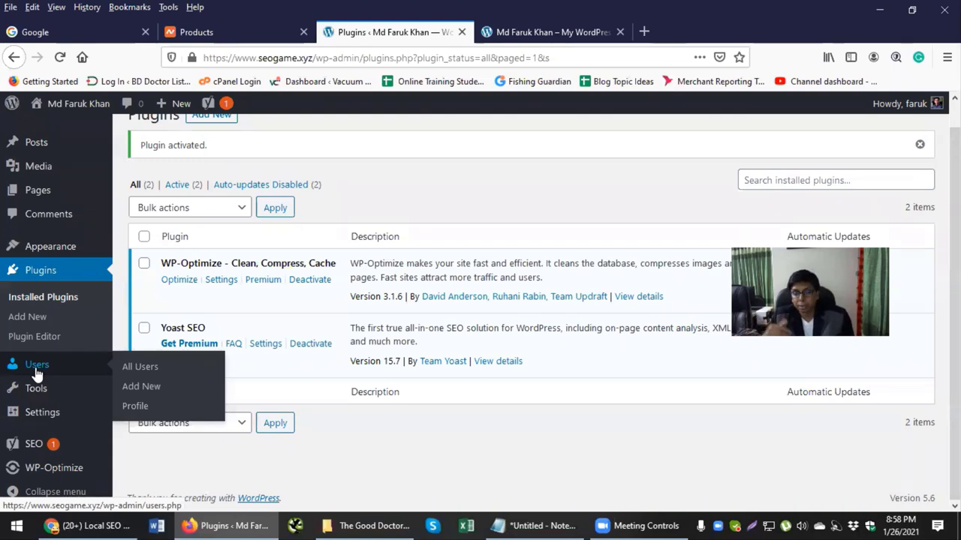
# Step: Start a new user account with the username 'seo manager'
pyautogui.click(36, 368)
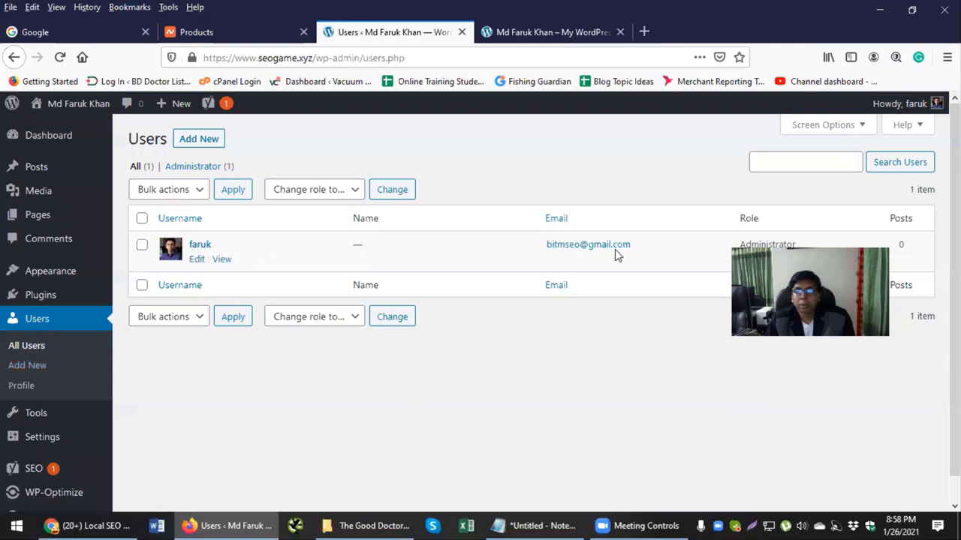
pyautogui.click(199, 143)
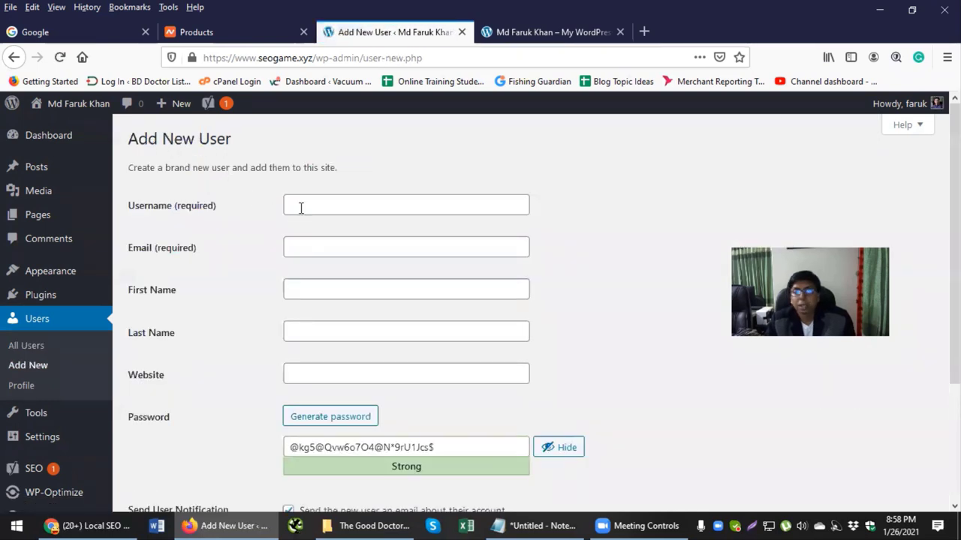
pyautogui.click(300, 208)
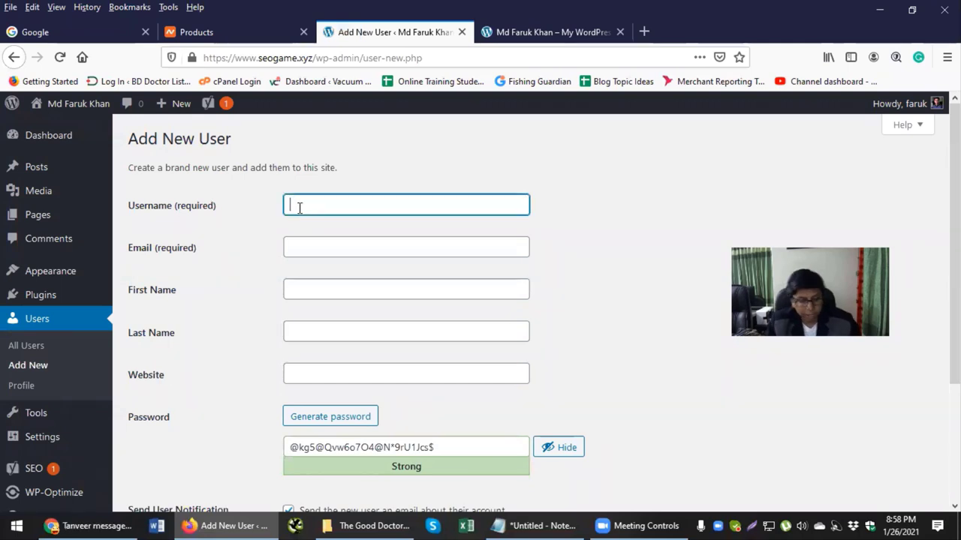
pyautogui.write('seo manager')
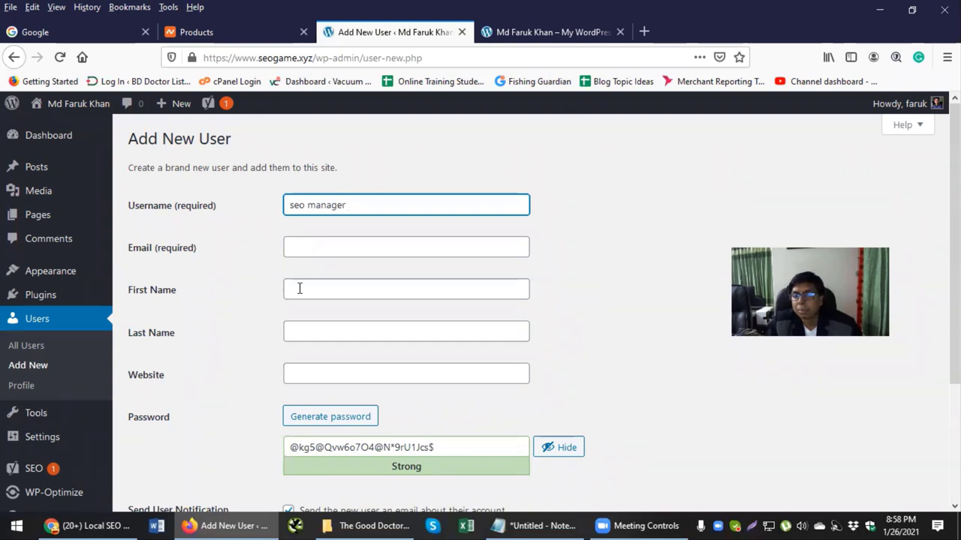
pyautogui.scroll(-4, 298, 288)
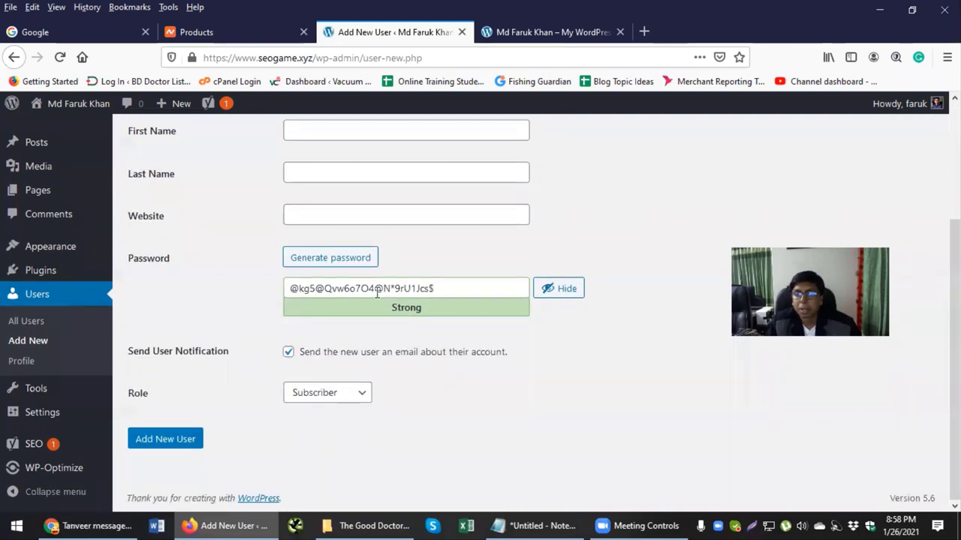
pyautogui.moveTo(163, 398); pyautogui.dragTo(139, 401)
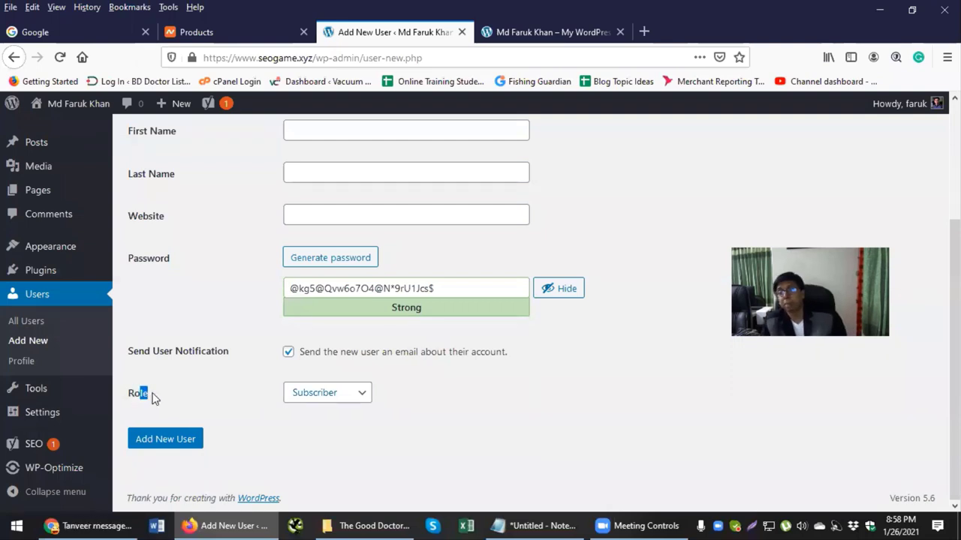
# Step: Assign the Editor role to the new user
pyautogui.click(347, 401)
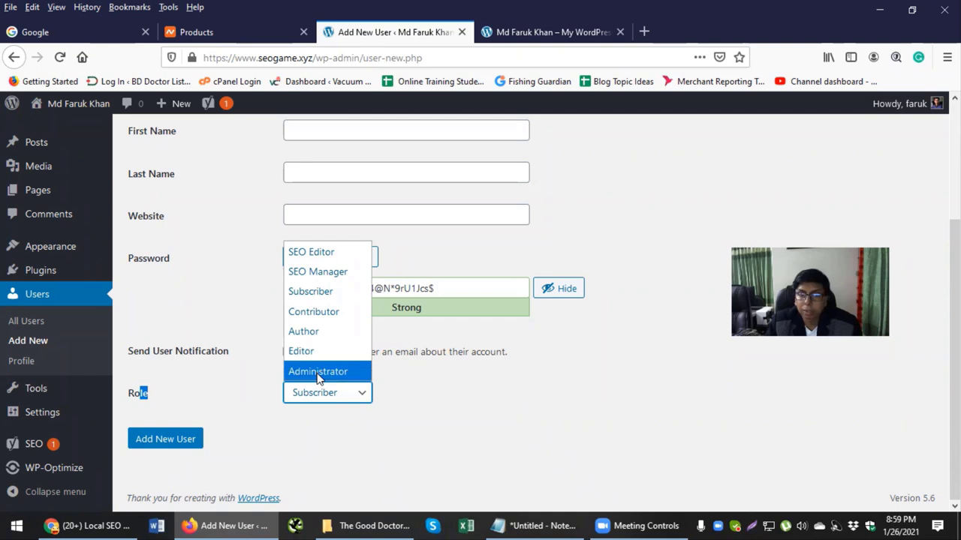
pyautogui.click(316, 358)
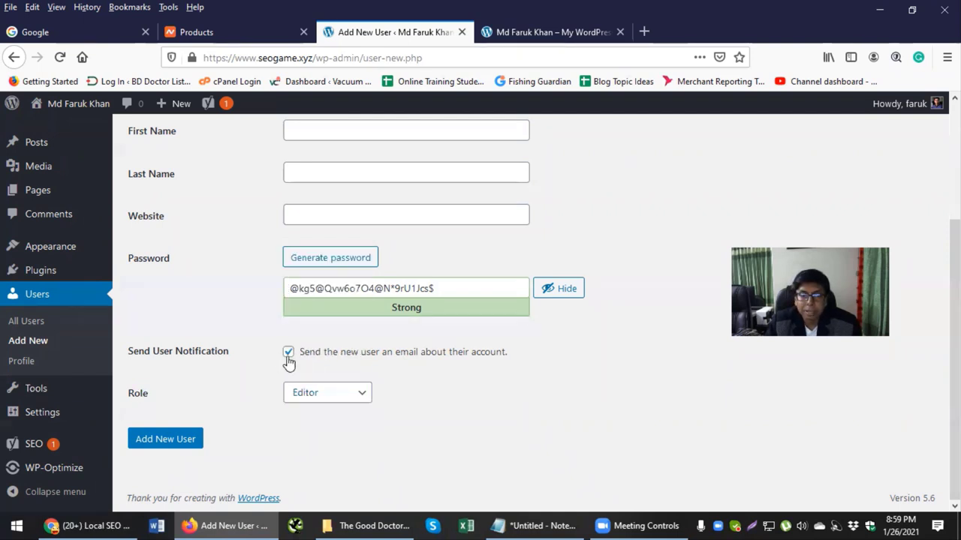
pyautogui.scroll(3, 300, 300)
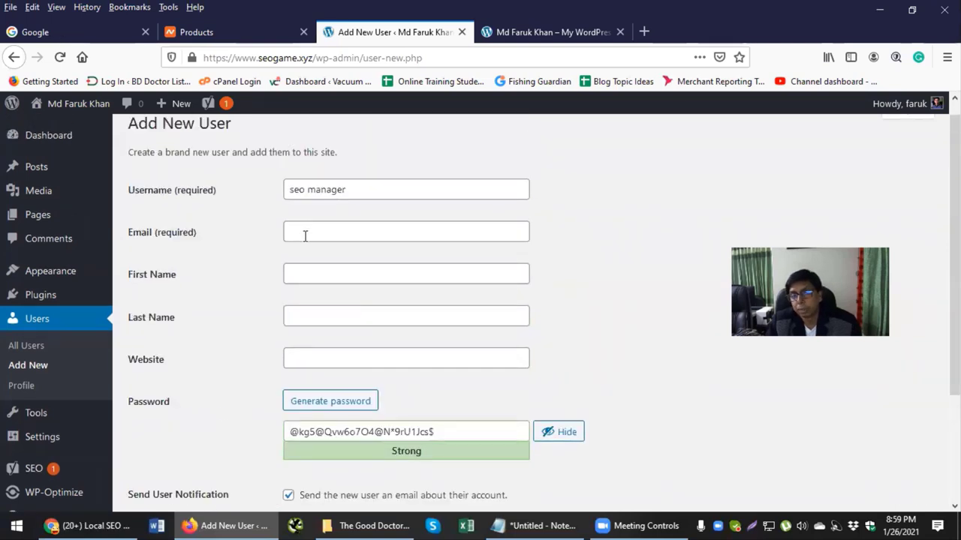
pyautogui.scroll(-3, 248, 346)
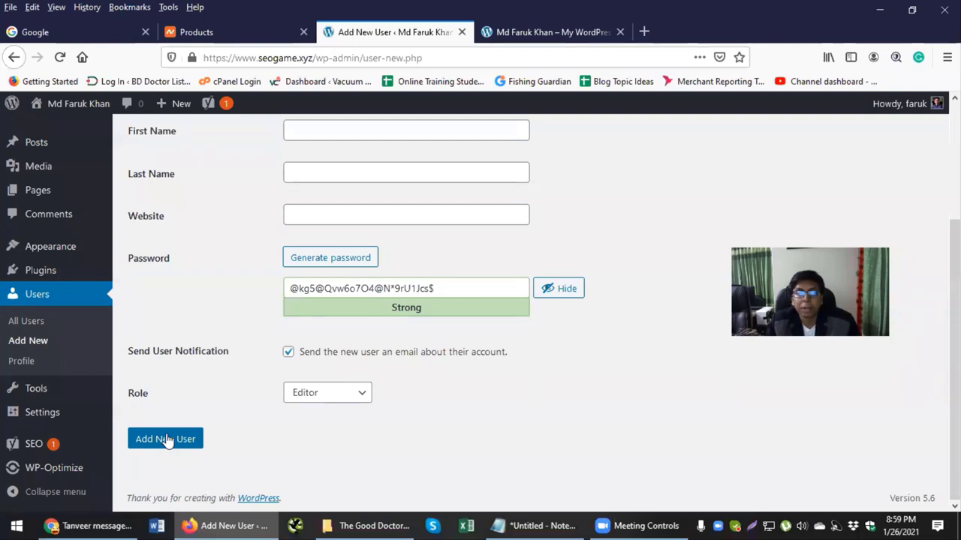
pyautogui.scroll(3, 45, 255)
pyautogui.moveTo(43, 278)
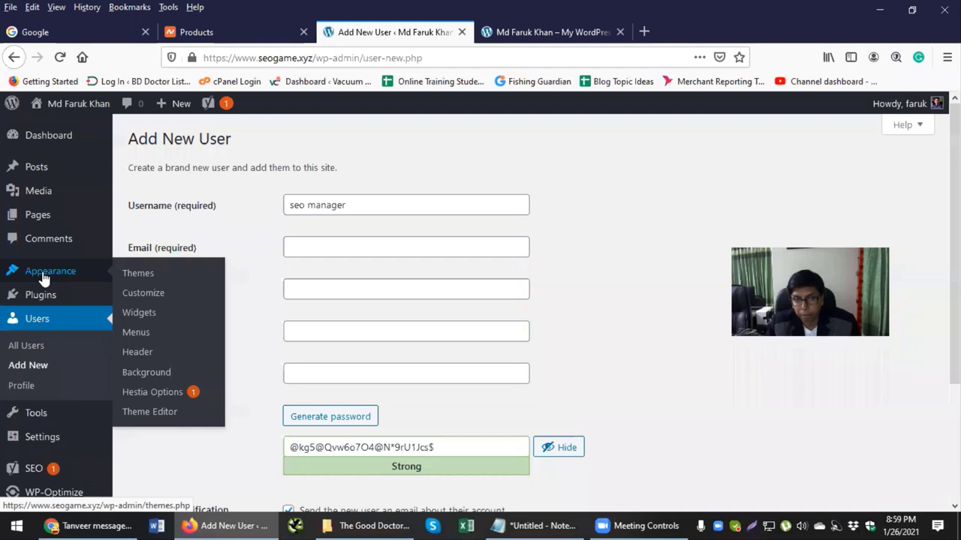
pyautogui.scroll(-3, 234, 356)
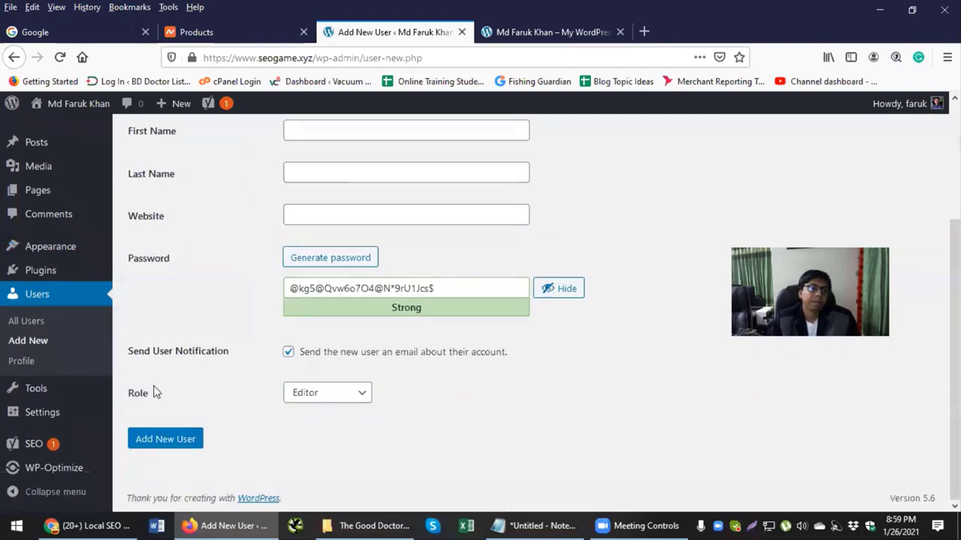
pyautogui.moveTo(42, 392)
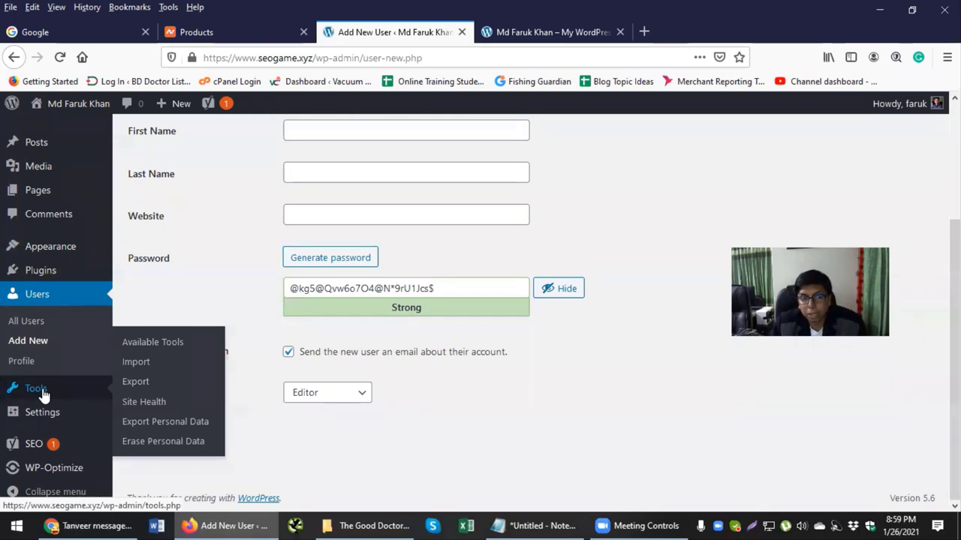
pyautogui.moveTo(42, 418)
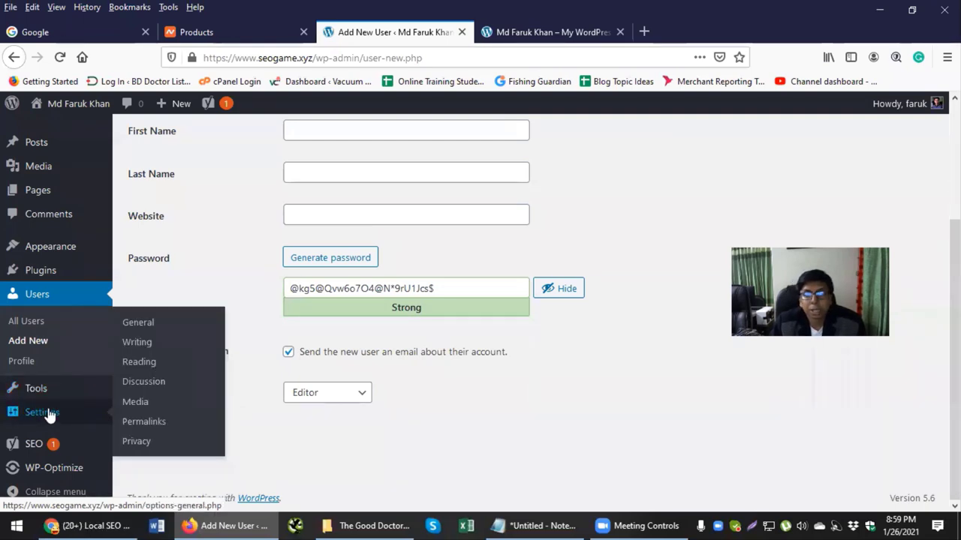
# Step: Go to Settings > Reading and decline Firefox's offer to save the login
pyautogui.click(145, 367)
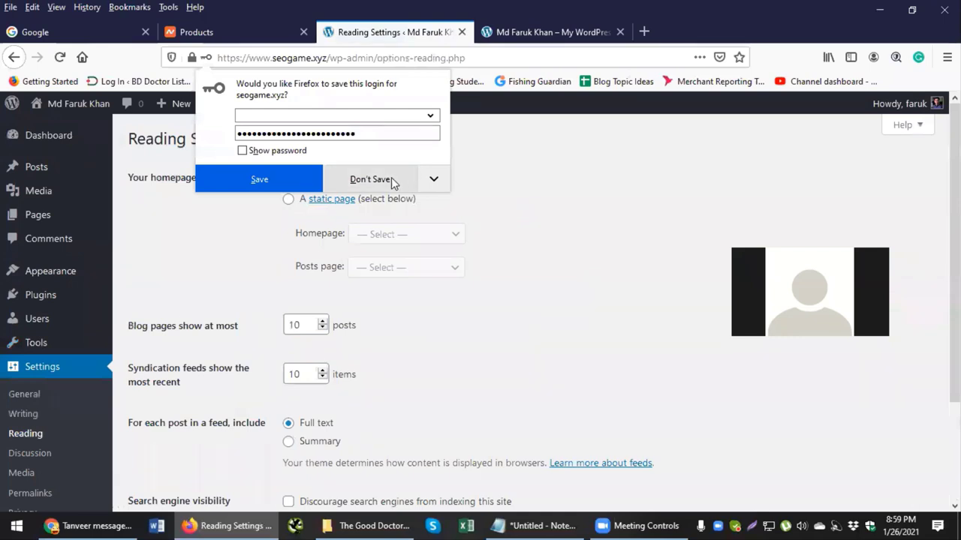
pyautogui.click(391, 179)
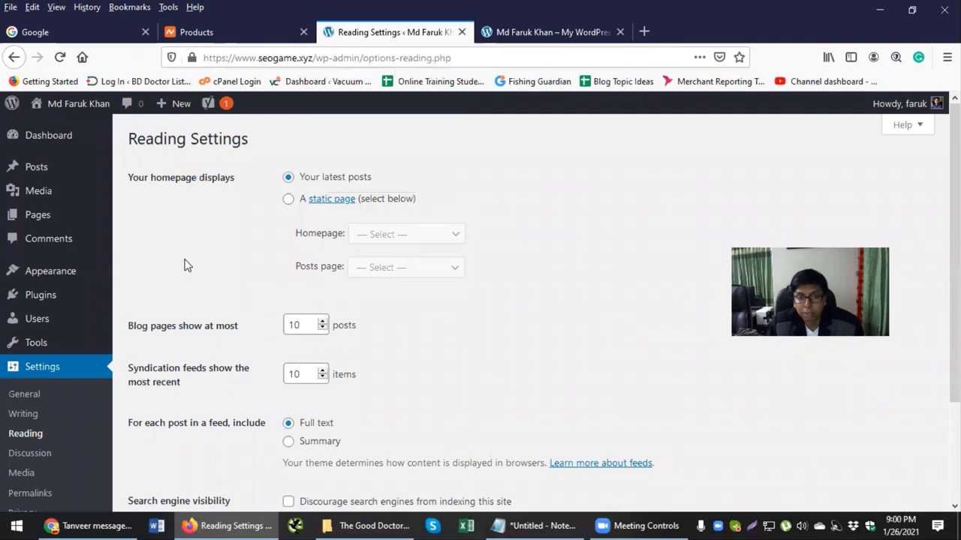
pyautogui.scroll(-3, 186, 265)
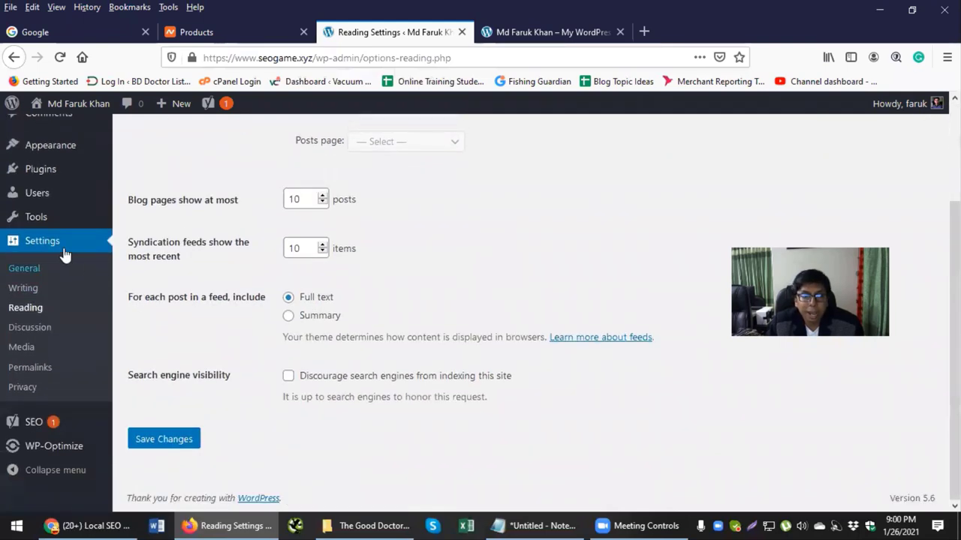
pyautogui.moveTo(133, 376); pyautogui.dragTo(285, 381)
# Step: Tick 'Discourage search engines from indexing this site' in Reading Settings
pyautogui.click(288, 375)
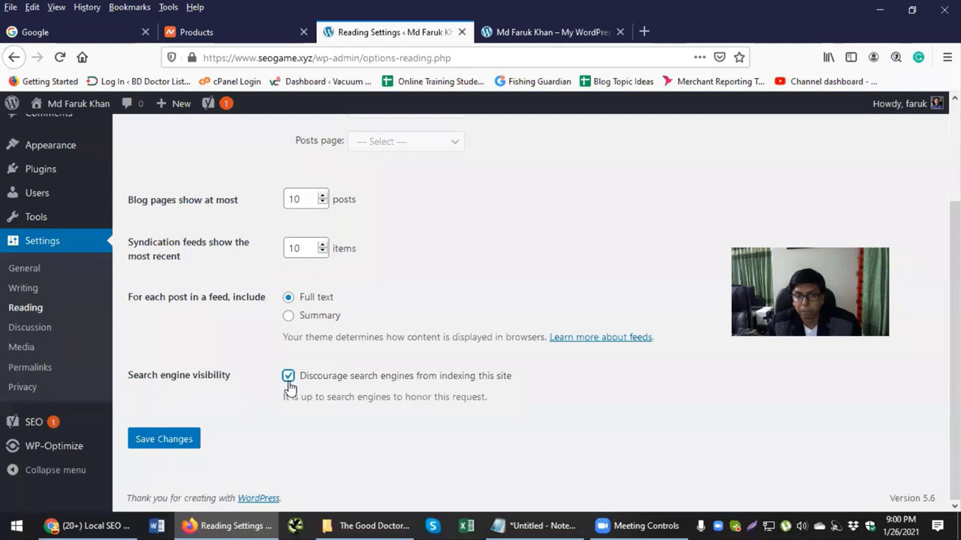
pyautogui.scroll(1, 256, 392)
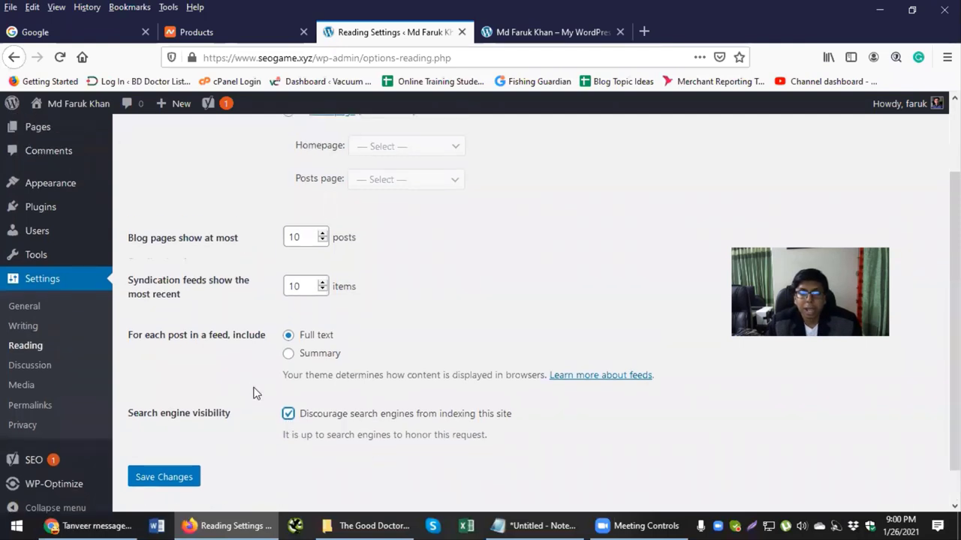
pyautogui.scroll(1, 255, 392)
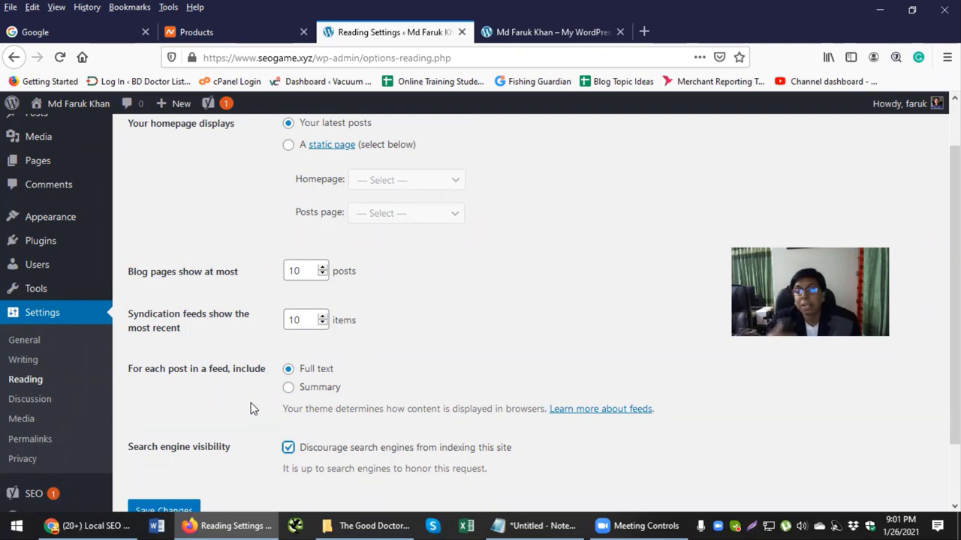
pyautogui.scroll(2, 375, 315)
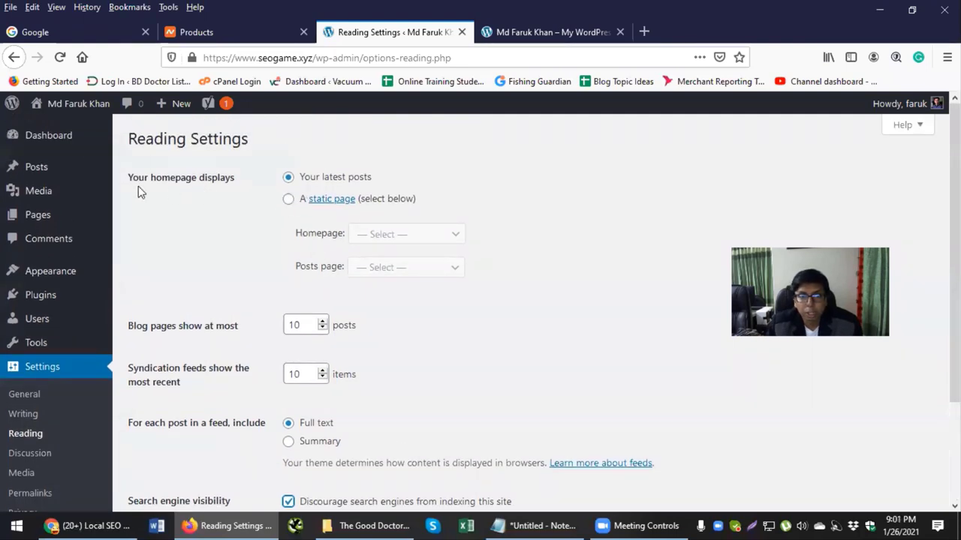
# Step: Make the homepage the static page New Home with Blog as posts page, and save
pyautogui.click(288, 200)
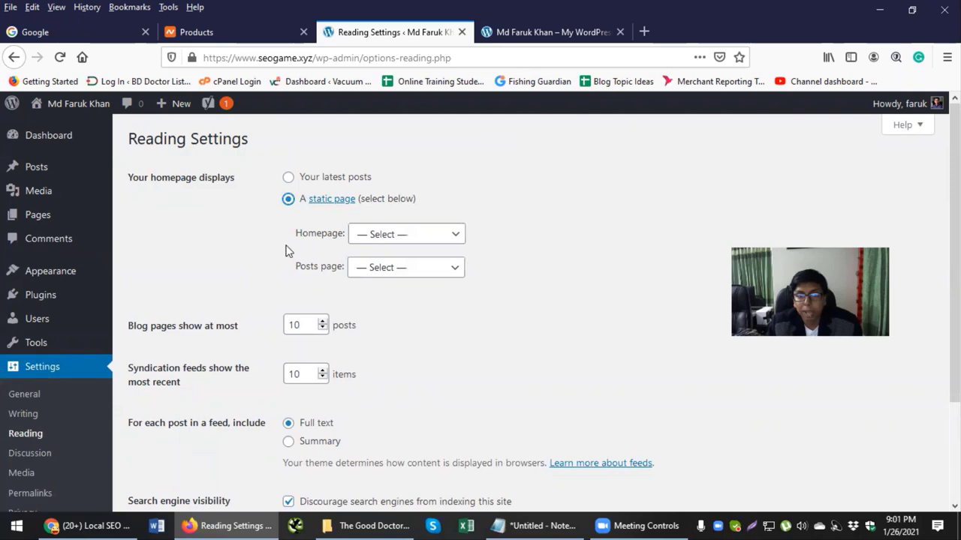
pyautogui.click(457, 236)
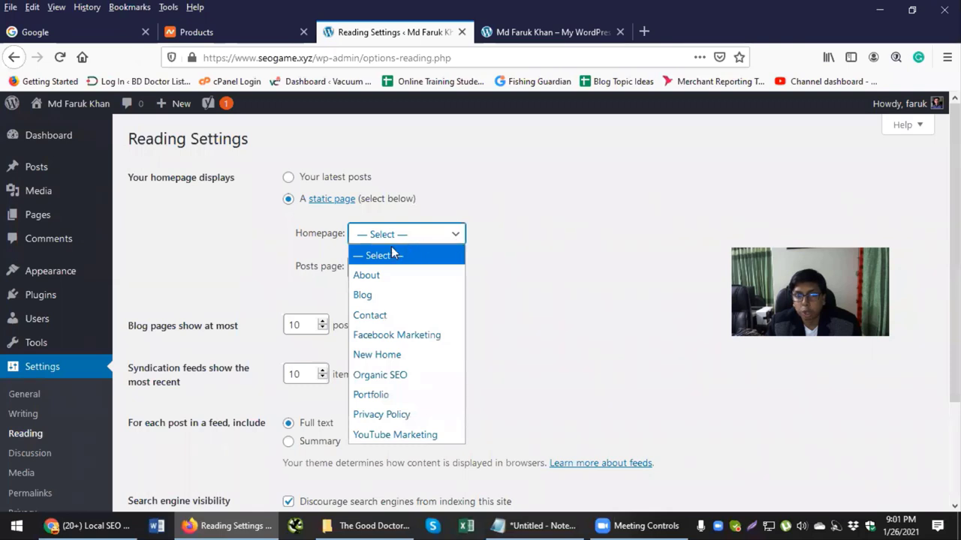
pyautogui.click(386, 358)
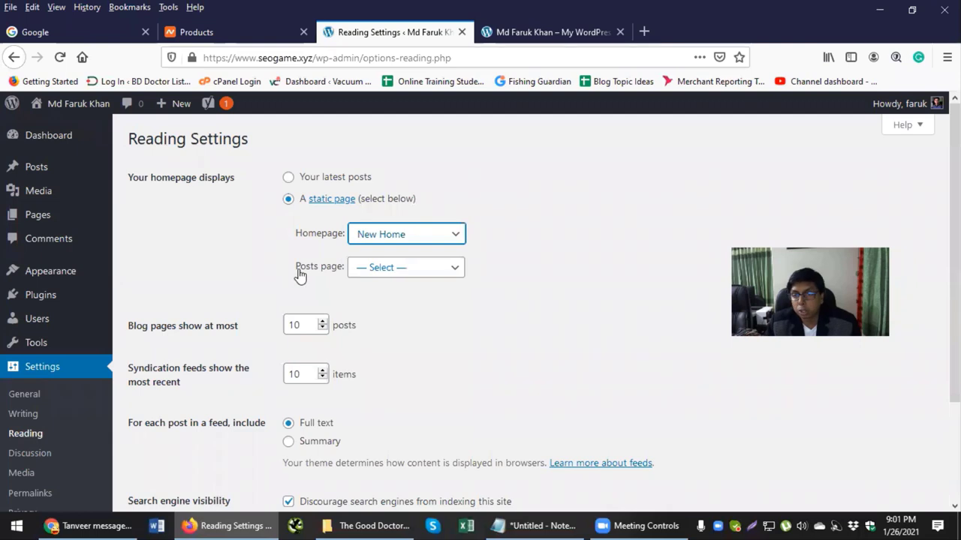
pyautogui.click(447, 275)
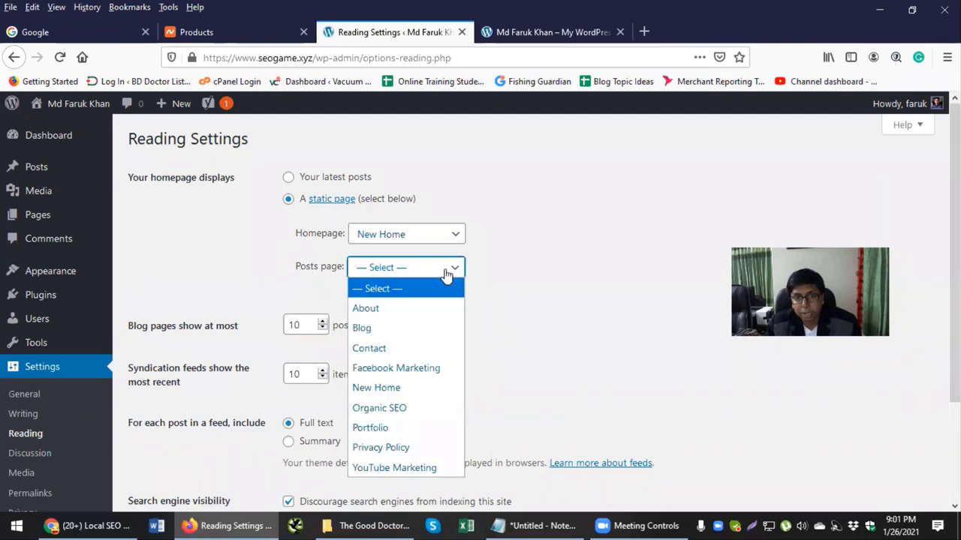
pyautogui.click(360, 327)
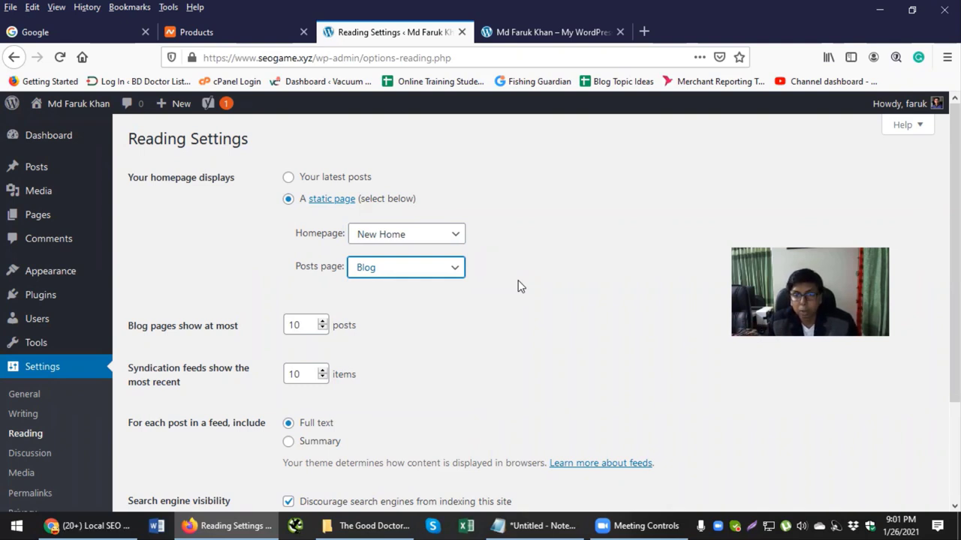
pyautogui.scroll(-2, 518, 281)
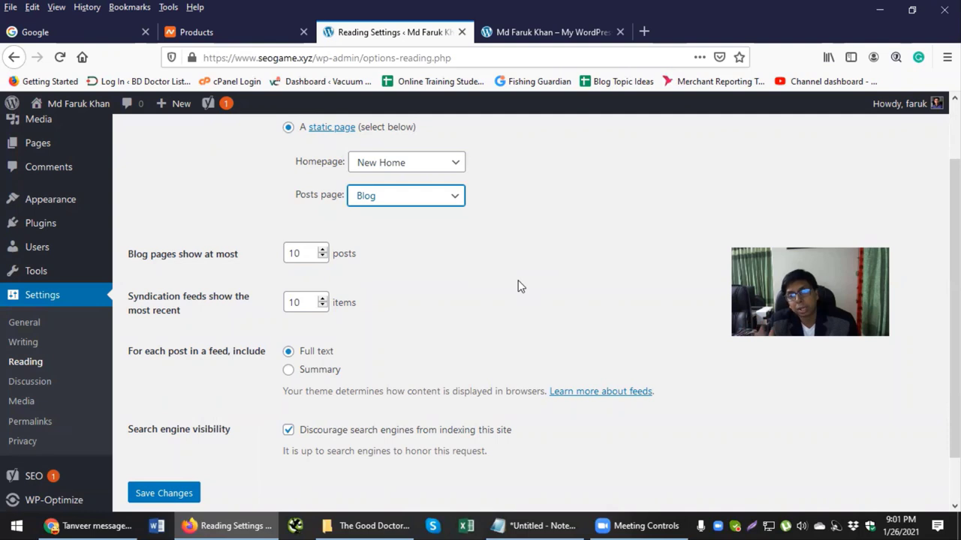
pyautogui.scroll(-2, 516, 287)
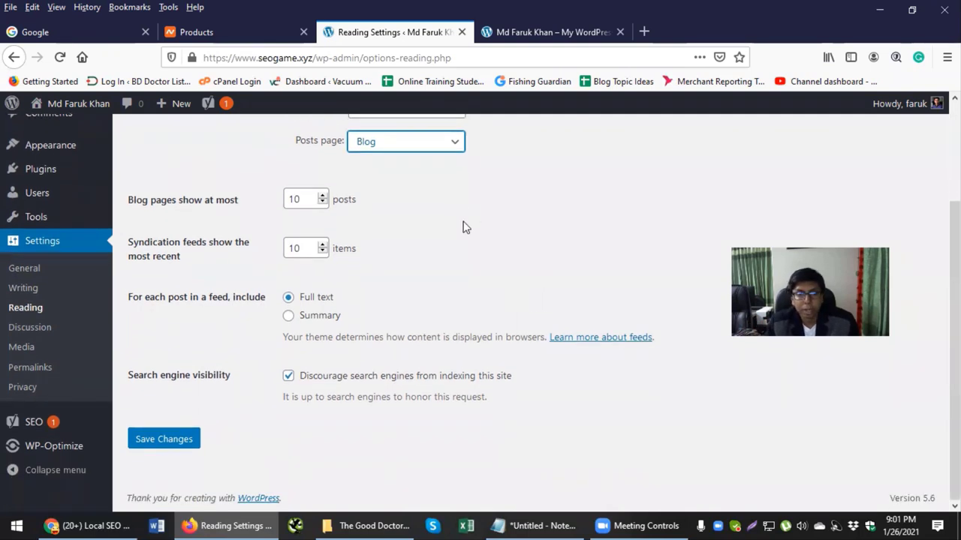
pyautogui.click(180, 442)
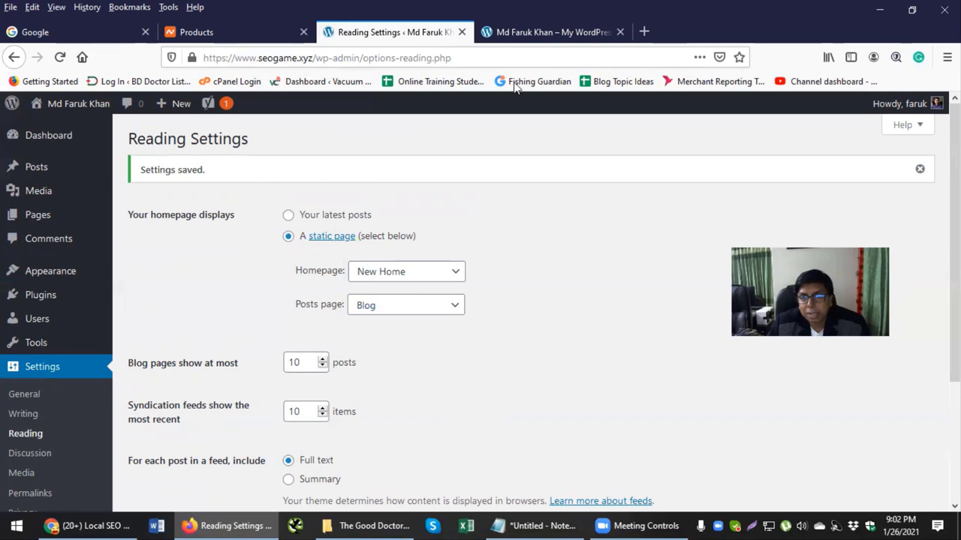
pyautogui.click(533, 32)
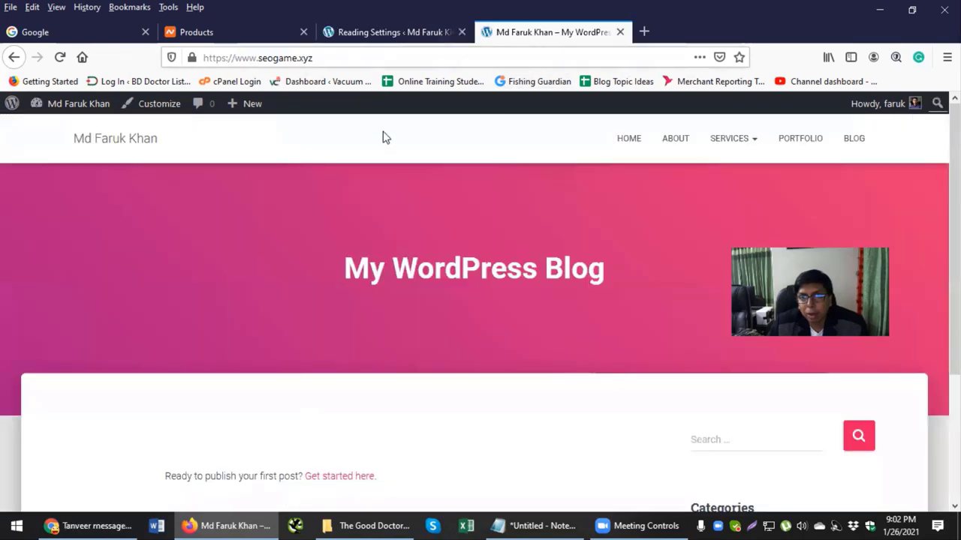
# Step: Reload the live site's homepage and scroll through it to confirm New Home appears
pyautogui.click(128, 146)
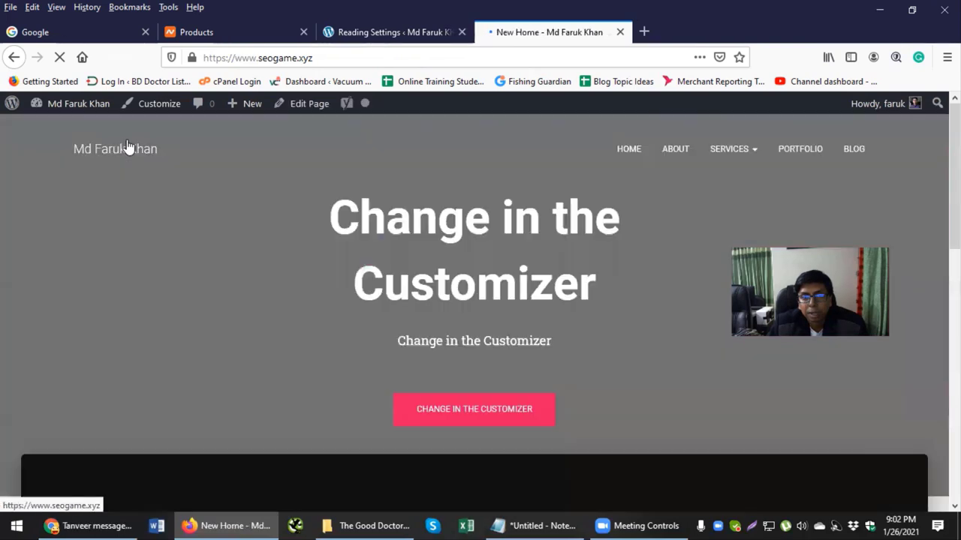
pyautogui.scroll(-10, 124, 184)
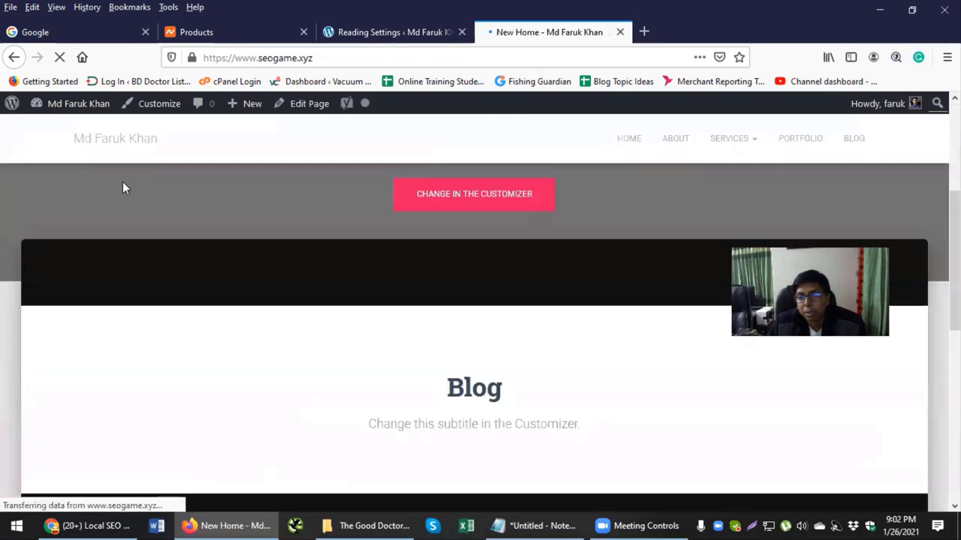
pyautogui.scroll(5, 118, 202)
pyautogui.scroll(5, 118, 208)
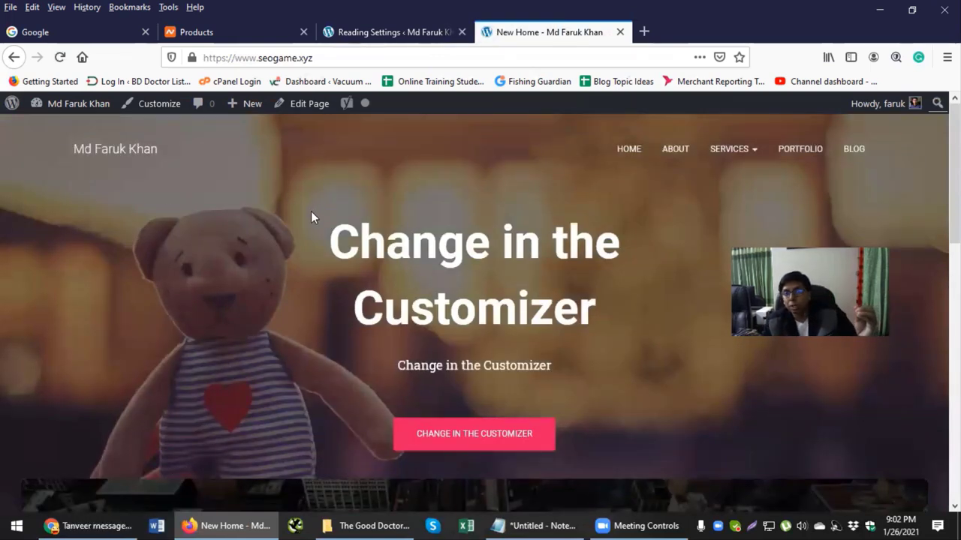
pyautogui.scroll(-5, 311, 213)
pyautogui.scroll(-3, 311, 221)
pyautogui.scroll(3, 703, 150)
pyautogui.scroll(5, 547, 219)
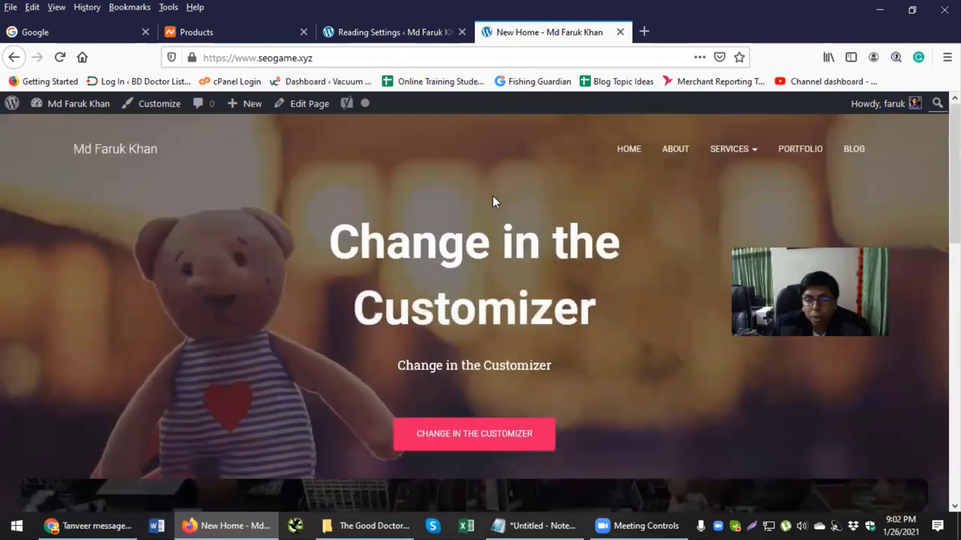
pyautogui.click(625, 151)
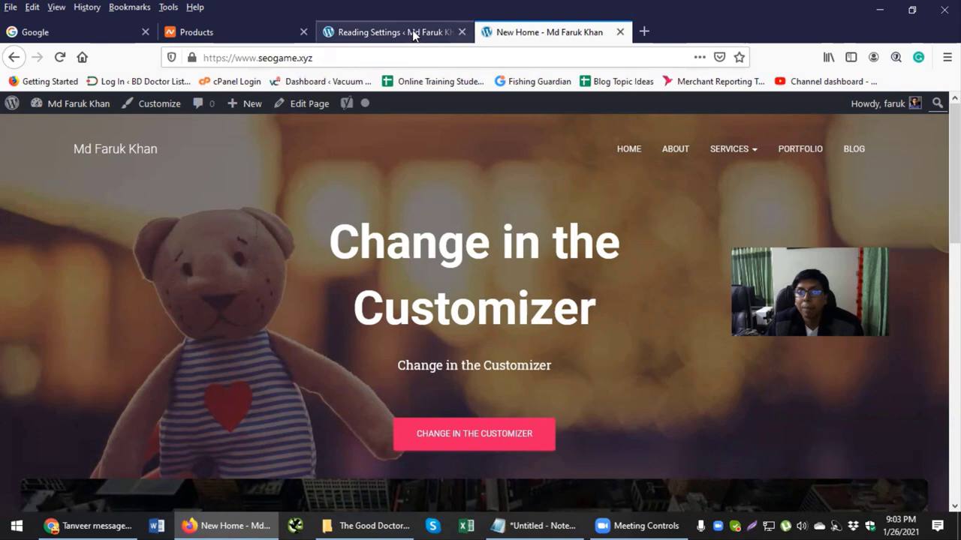
# Step: Move between the live site and Reading Settings tabs, ending on Reading Settings
pyautogui.click(390, 32)
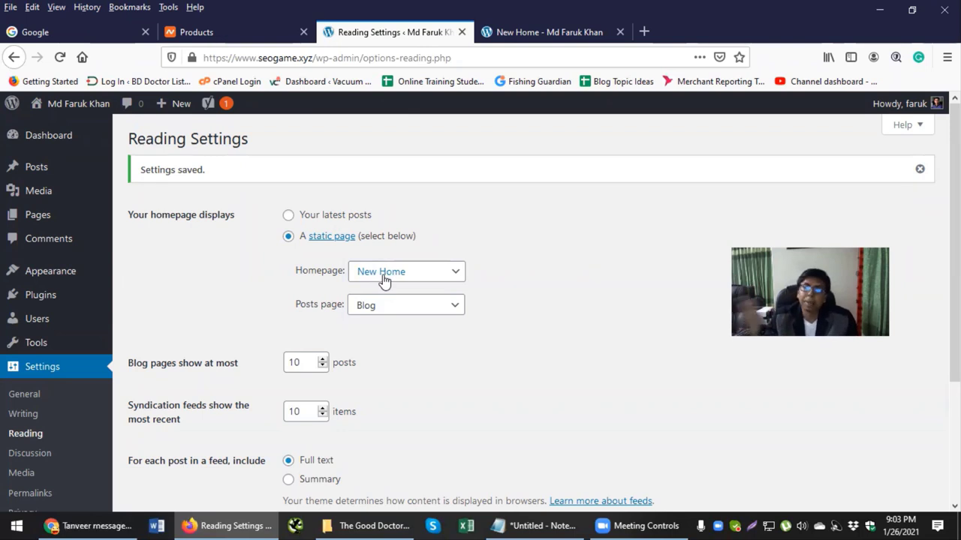
pyautogui.click(585, 33)
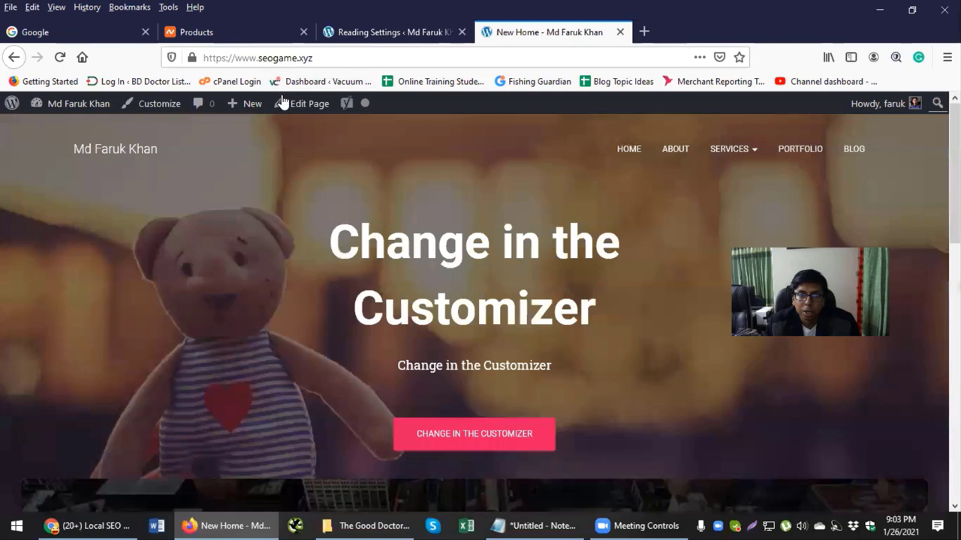
pyautogui.click(320, 58)
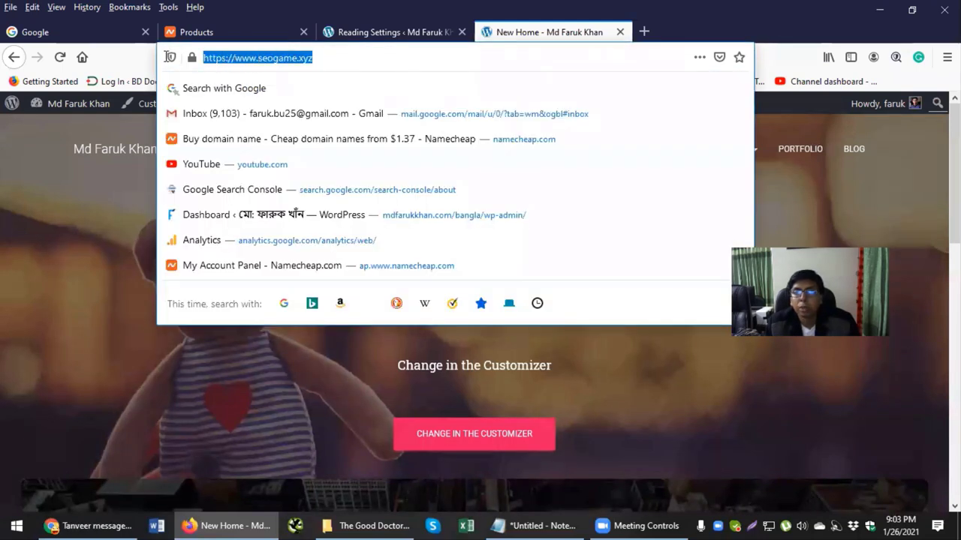
pyautogui.click(111, 189)
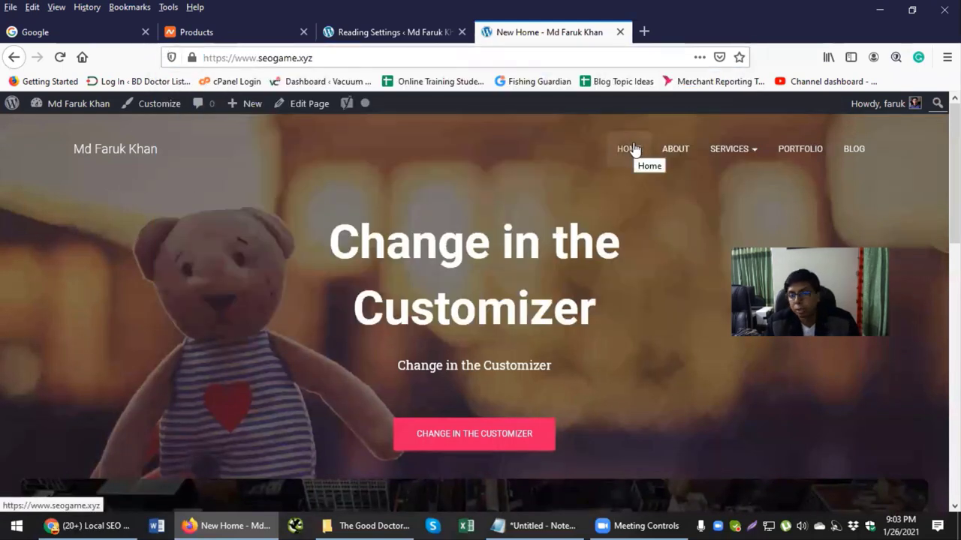
pyautogui.click(441, 38)
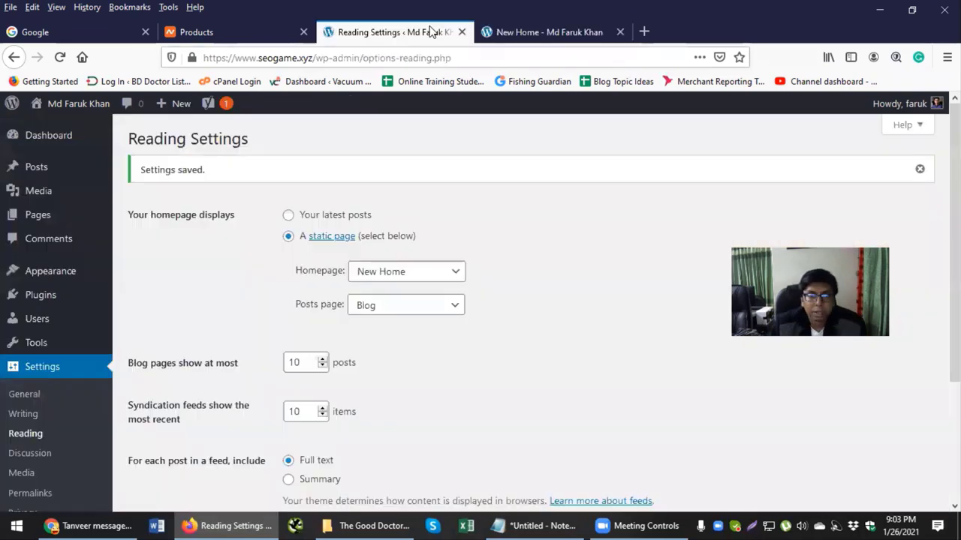
# Step: Select the Post name permalink structure on the Permalinks settings page
pyautogui.scroll(-3, 75, 364)
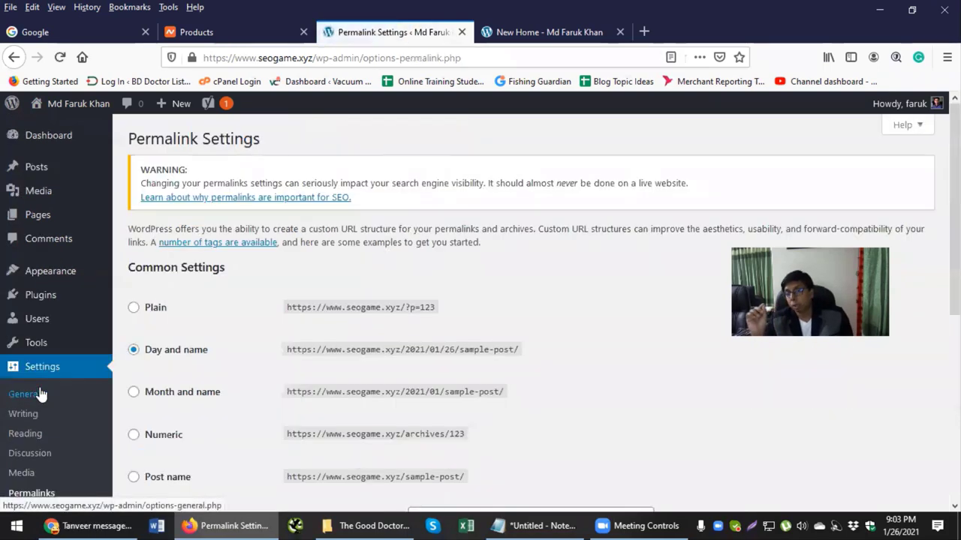
pyautogui.scroll(-2, 175, 330)
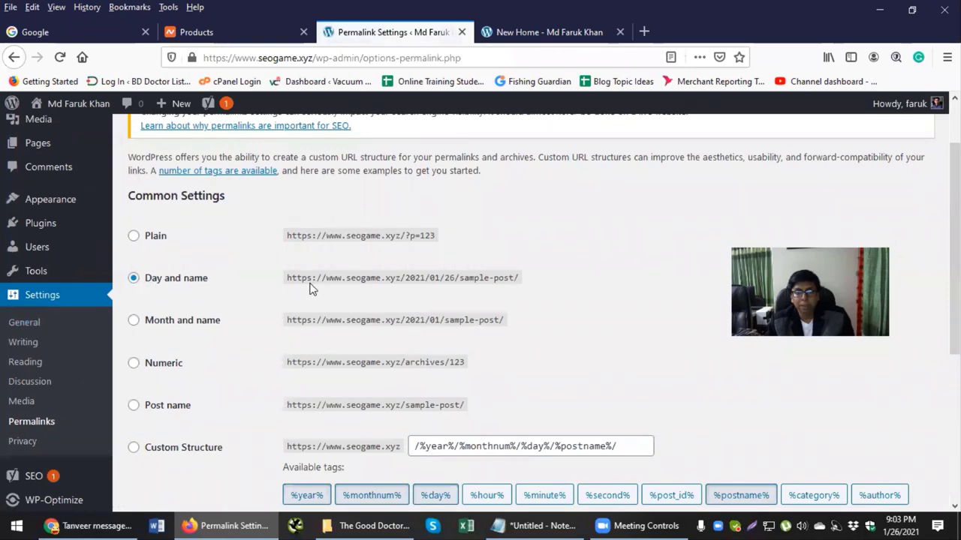
pyautogui.moveTo(375, 278); pyautogui.dragTo(523, 284)
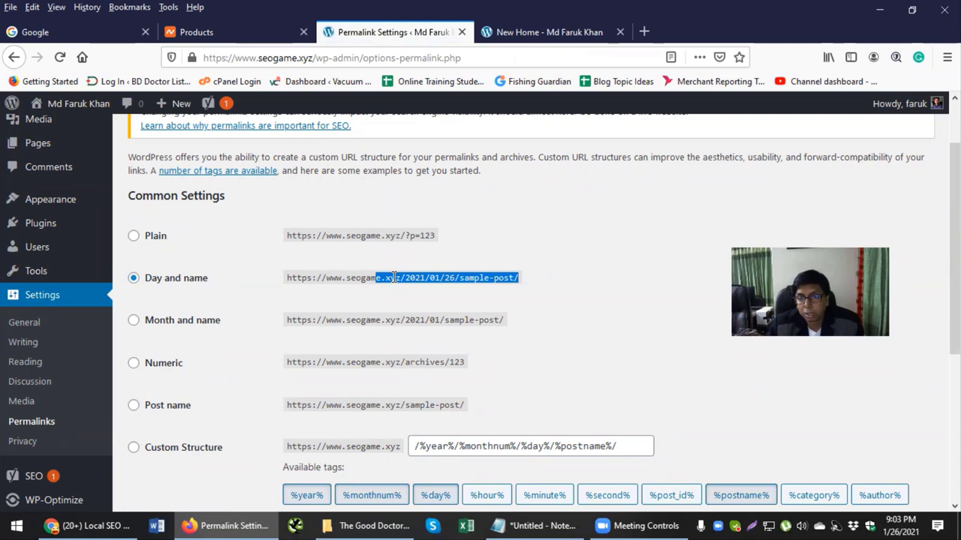
pyautogui.scroll(-2, 189, 315)
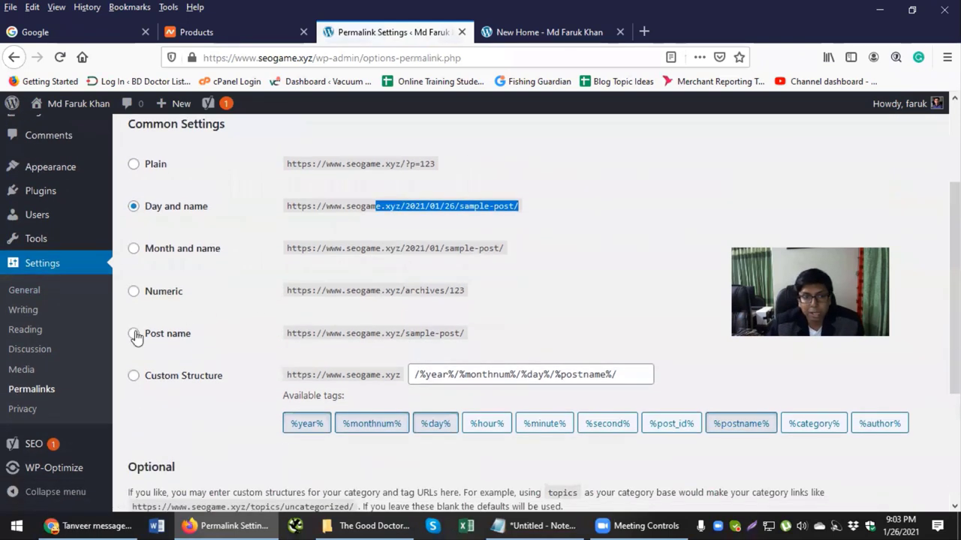
pyautogui.click(135, 337)
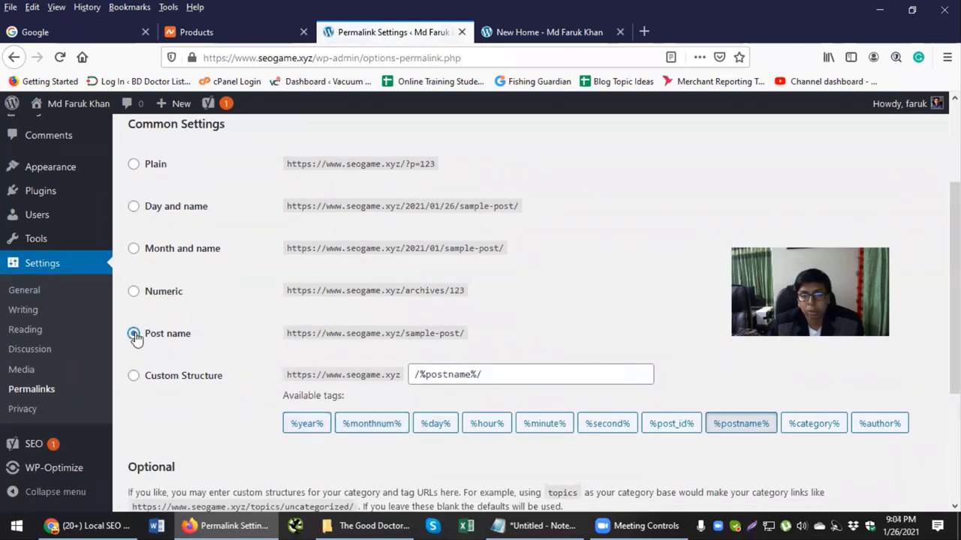
# Step: Save the /%postname%/ permalink structure and reload the Permalinks page
pyautogui.moveTo(342, 335); pyautogui.dragTo(482, 339)
pyautogui.scroll(-5, 214, 337)
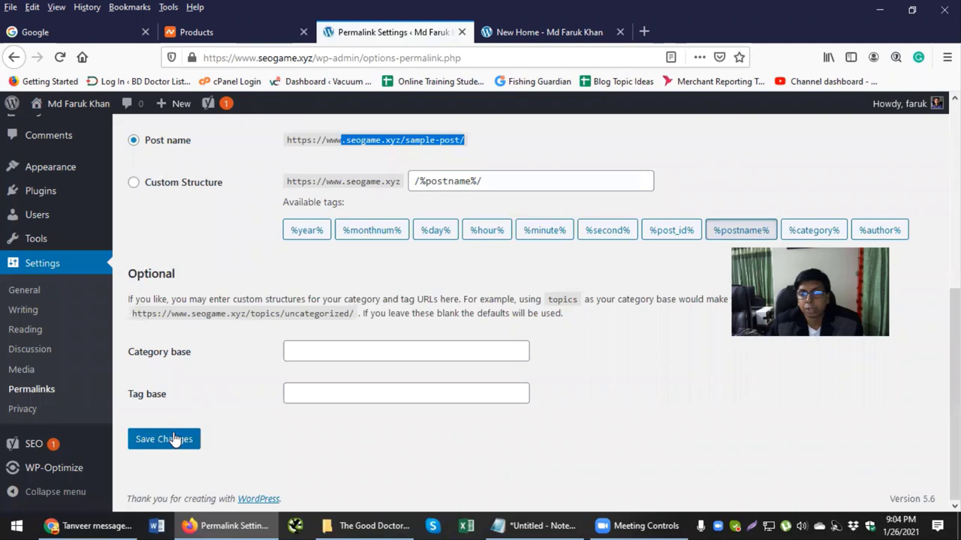
pyautogui.scroll(5, 133, 394)
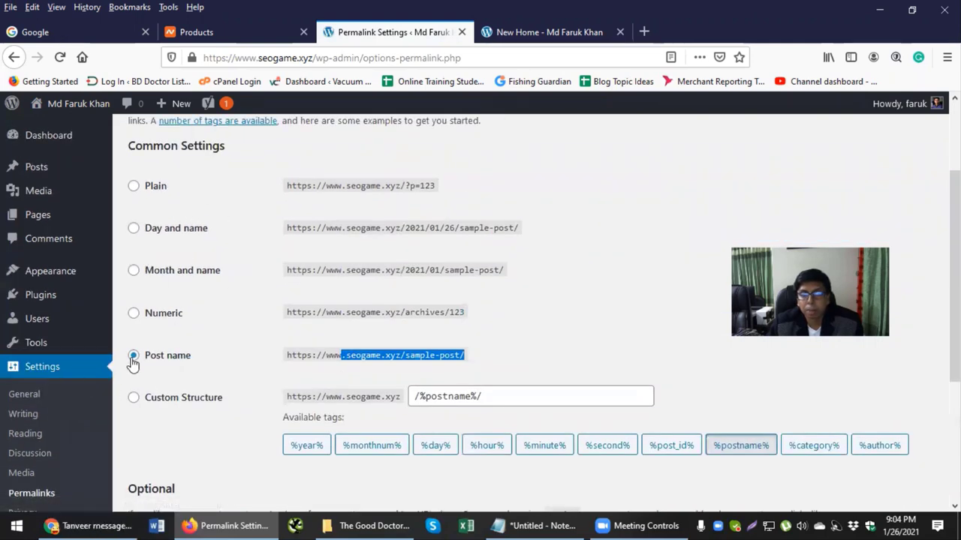
pyautogui.scroll(-5, 249, 270)
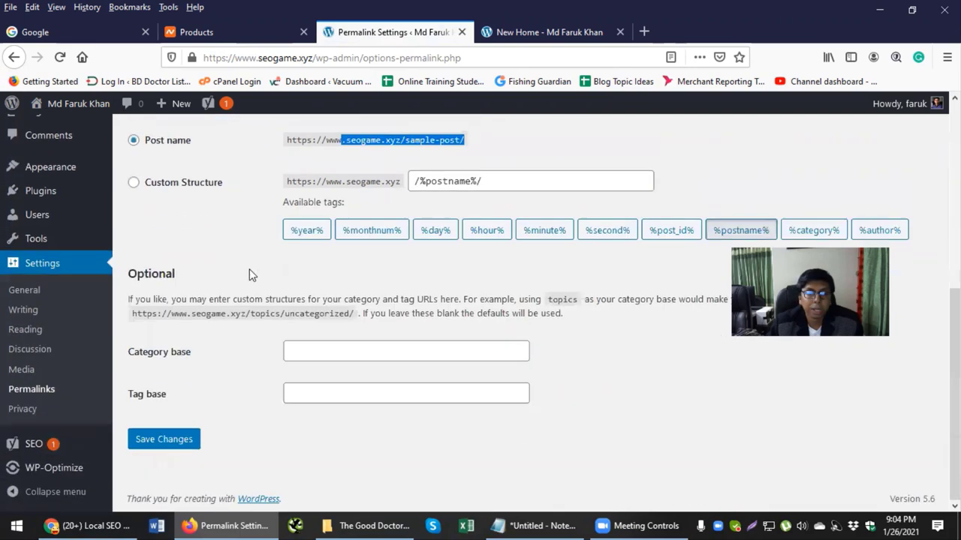
pyautogui.click(171, 439)
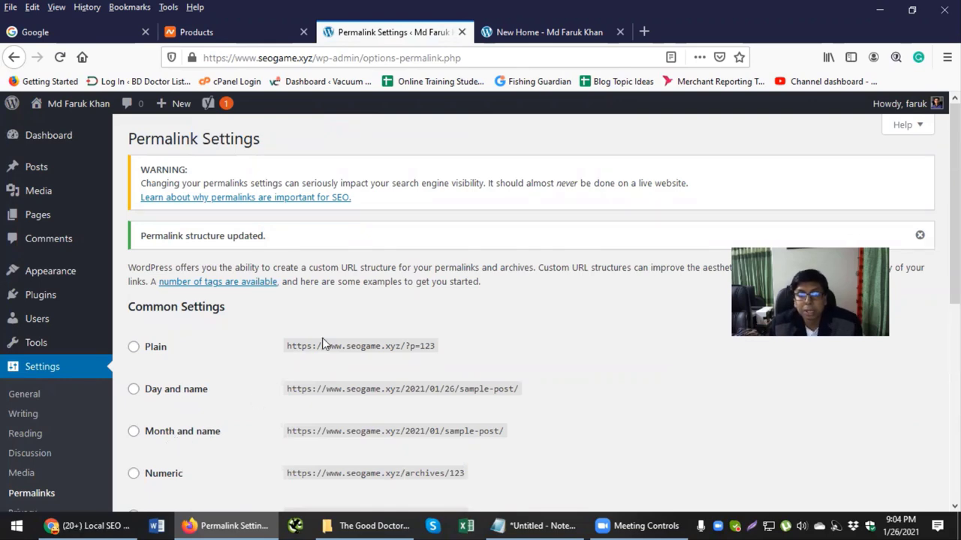
pyautogui.scroll(-5, 322, 343)
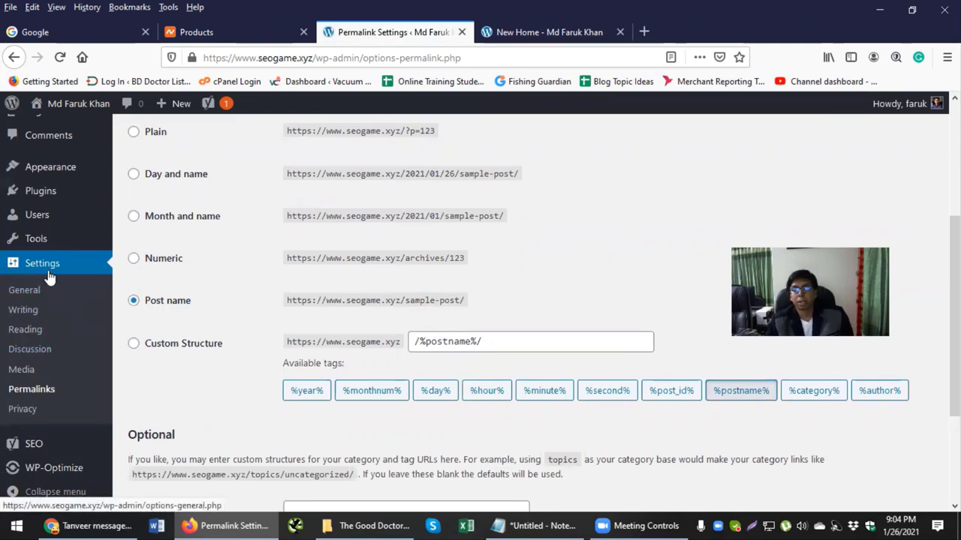
pyautogui.scroll(-3, 47, 285)
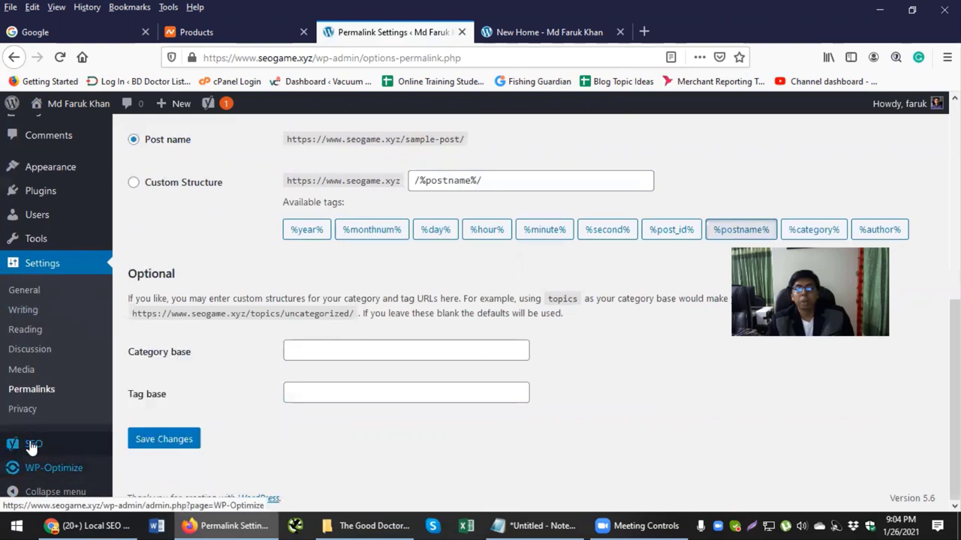
pyautogui.moveTo(34, 459)
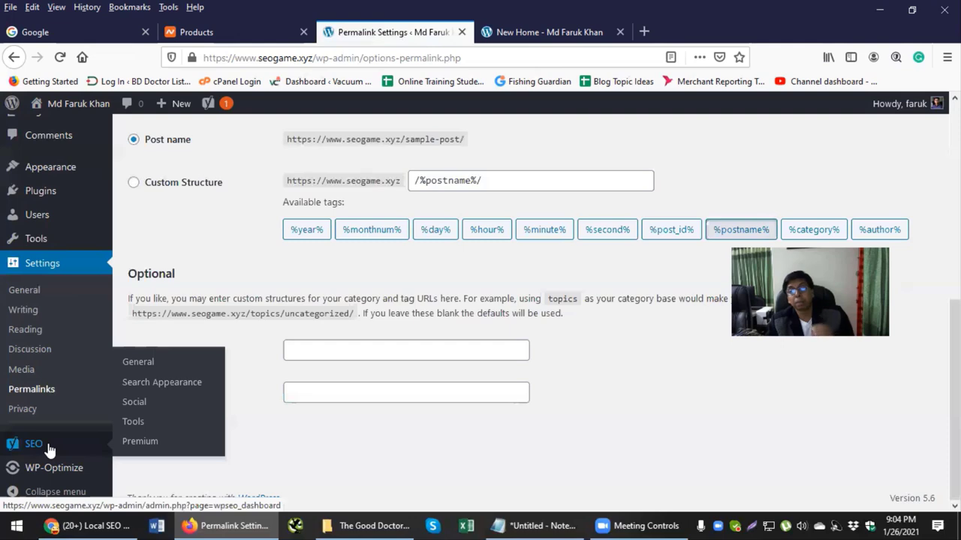
pyautogui.click(66, 404)
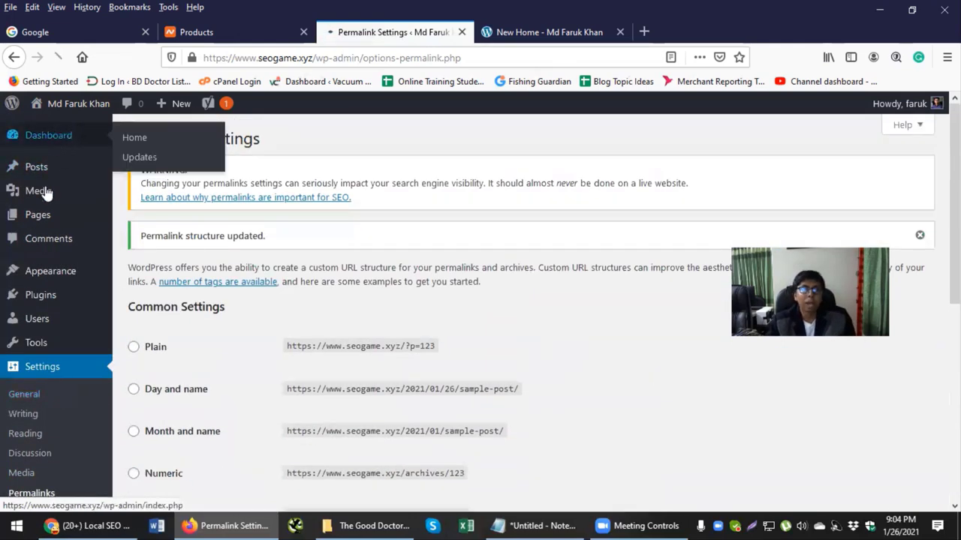
# Step: Open the Dashboard, view the New Home site tab, then return to the Dashboard
pyautogui.click(75, 142)
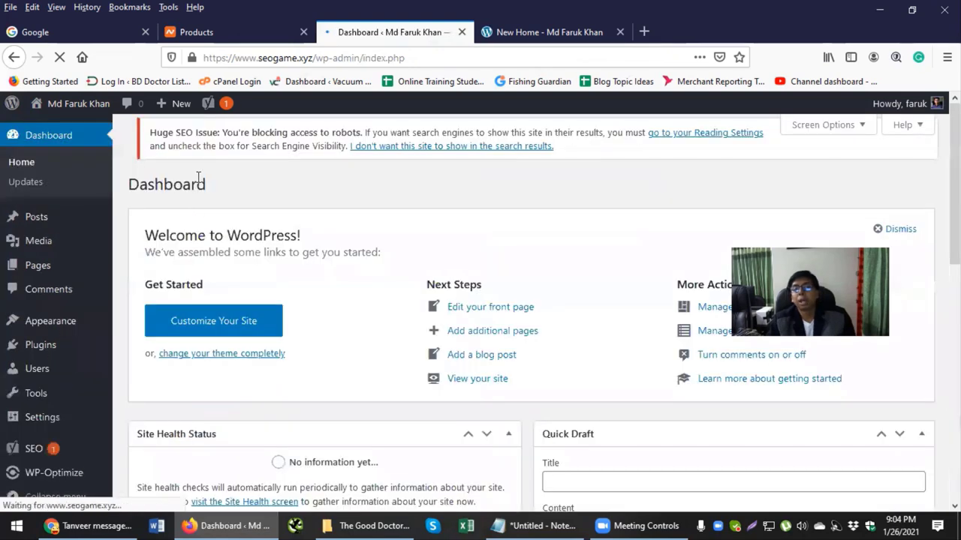
pyautogui.scroll(-4, 54, 315)
pyautogui.scroll(2, 52, 319)
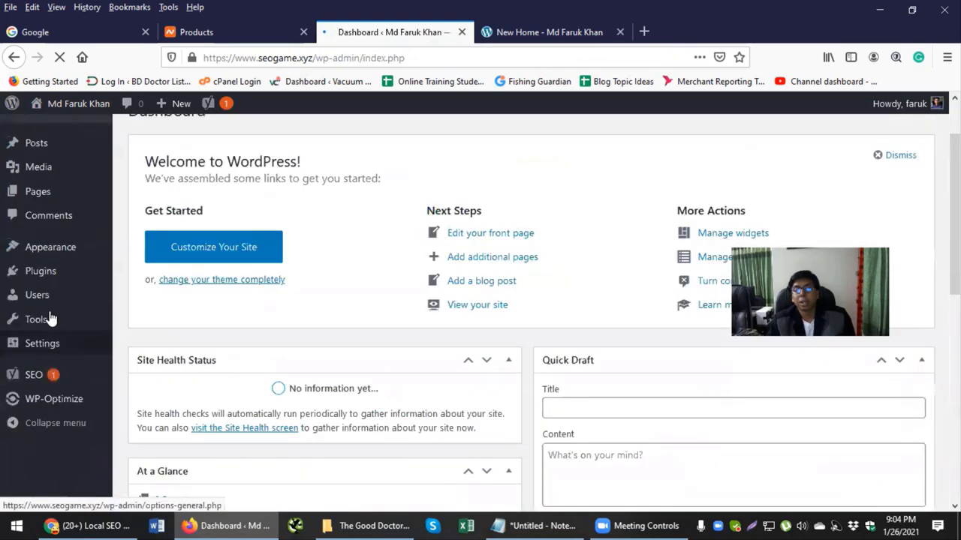
pyautogui.scroll(2, 51, 319)
pyautogui.moveTo(58, 247)
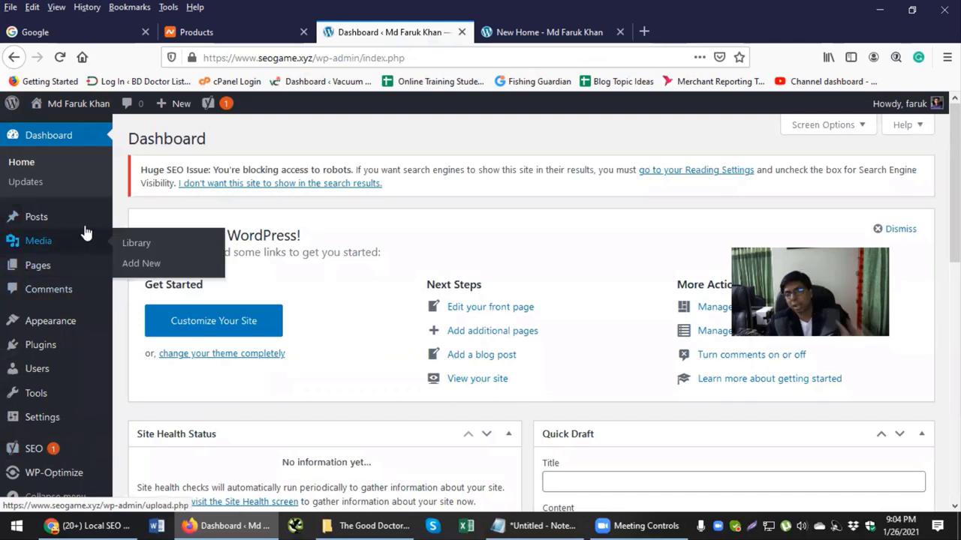
pyautogui.click(545, 33)
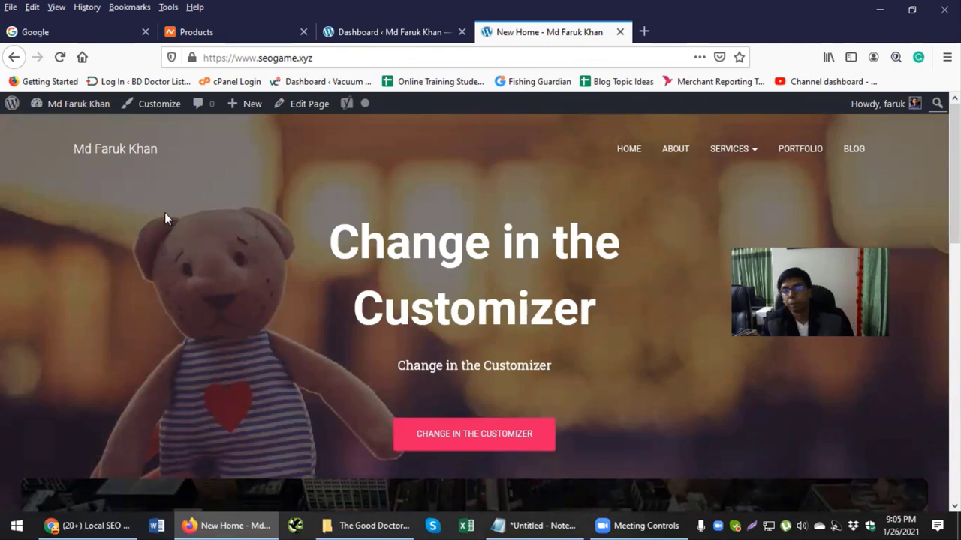
pyautogui.click(405, 33)
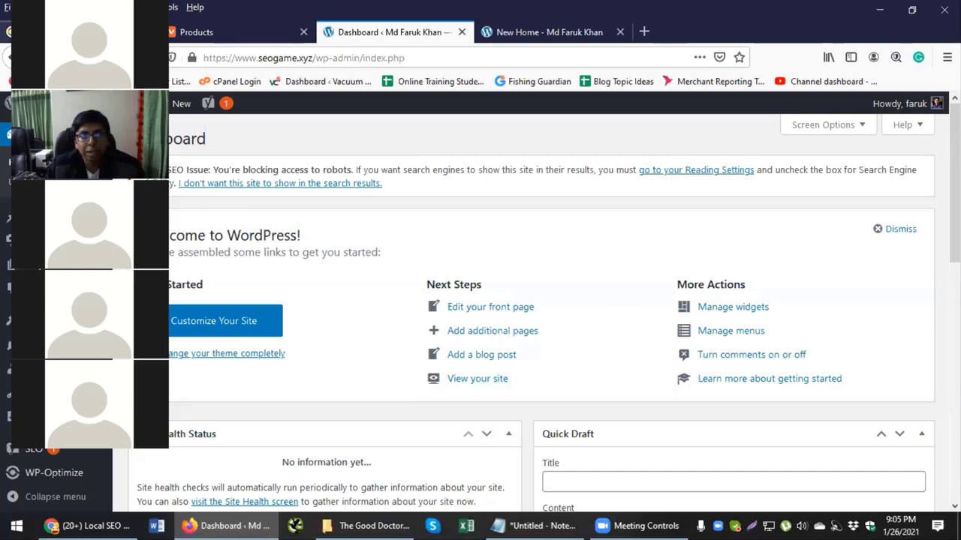
pyautogui.click(23, 33)
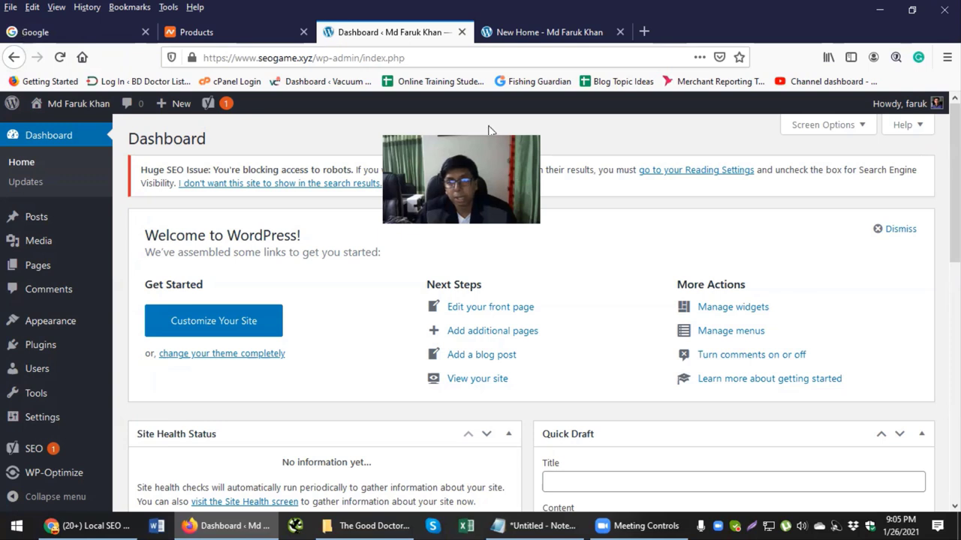
# Step: View the Upload Theme panel, dismiss the Hestia feedback popup, and return to Themes
pyautogui.moveTo(36, 353)
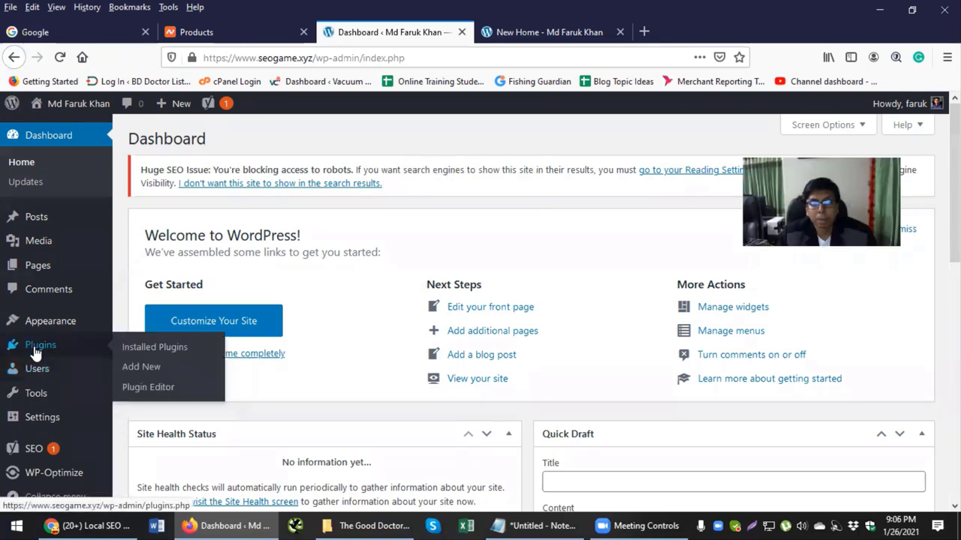
pyautogui.moveTo(37, 322)
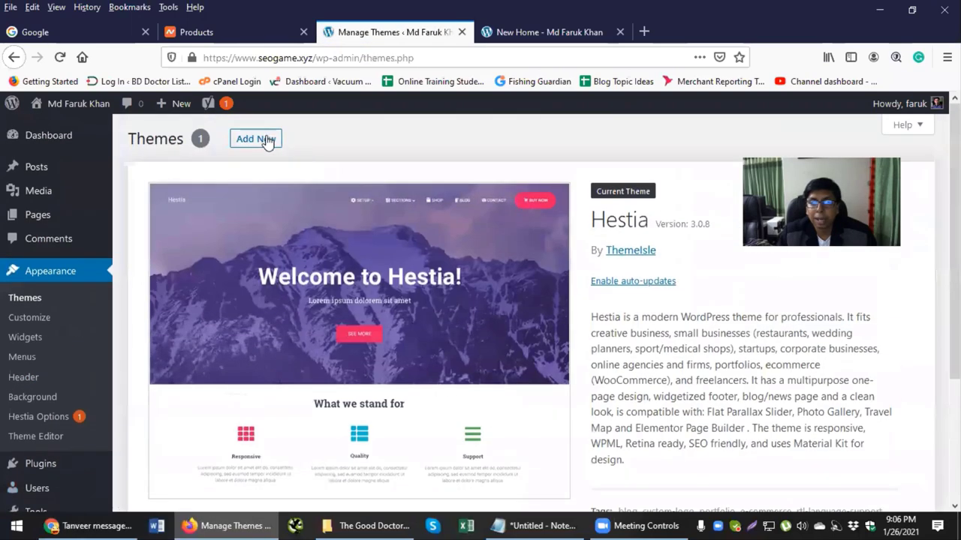
pyautogui.click(267, 139)
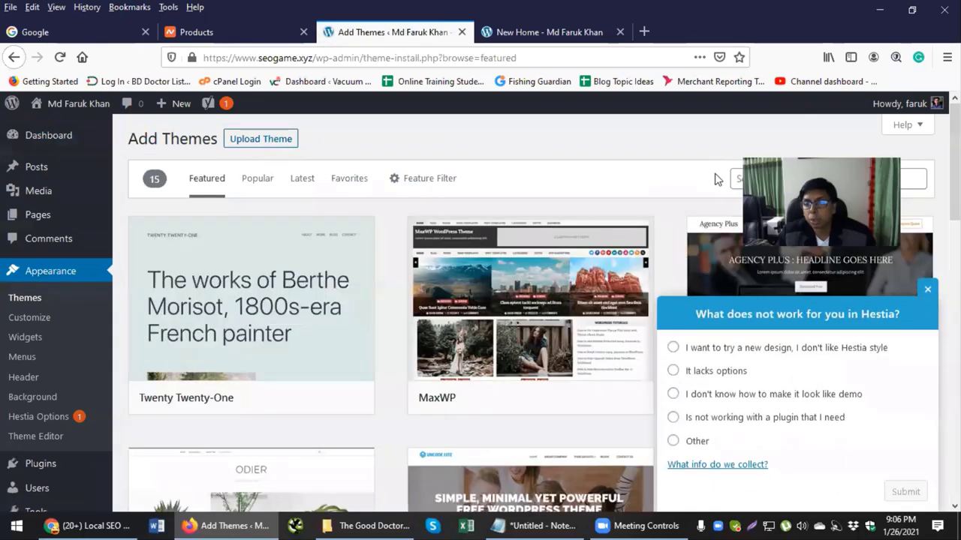
pyautogui.click(284, 147)
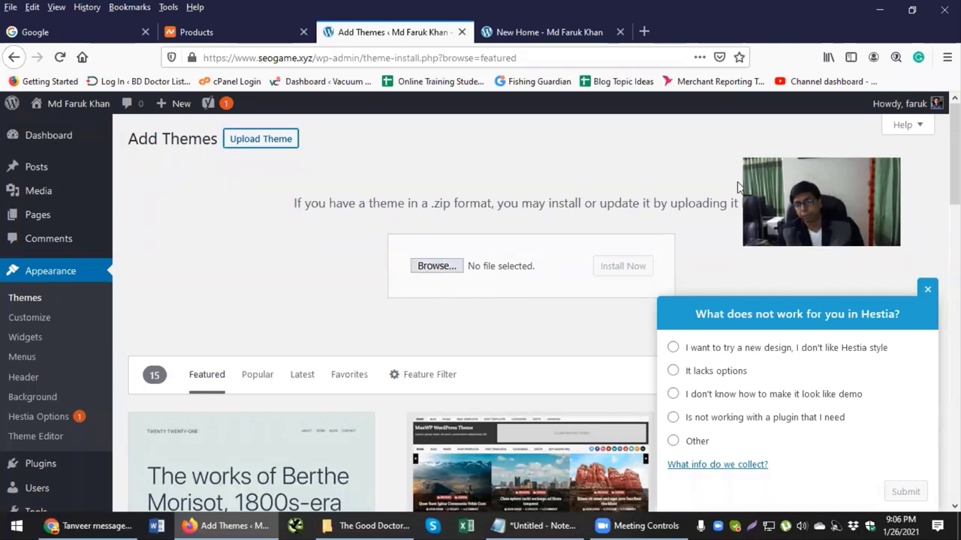
pyautogui.click(928, 290)
pyautogui.click(57, 278)
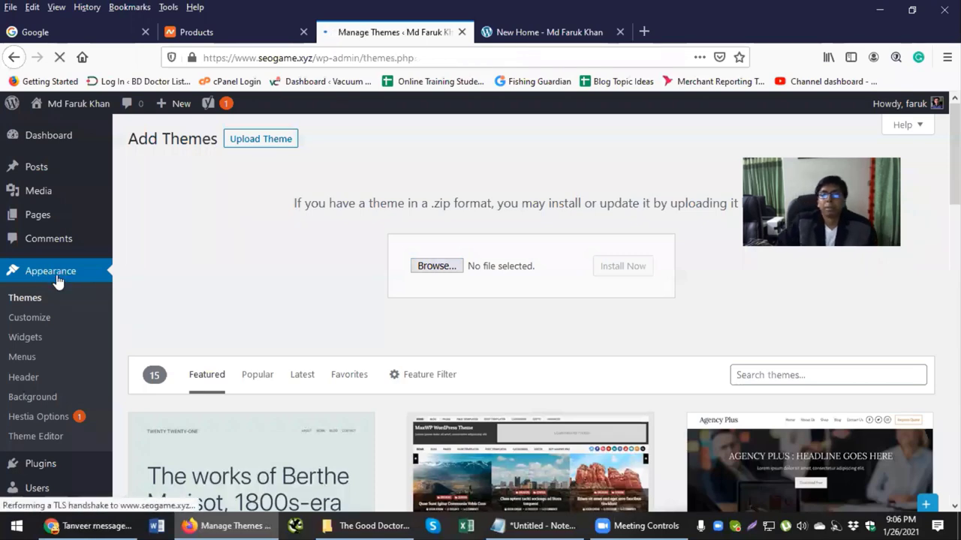
pyautogui.scroll(-3, 57, 279)
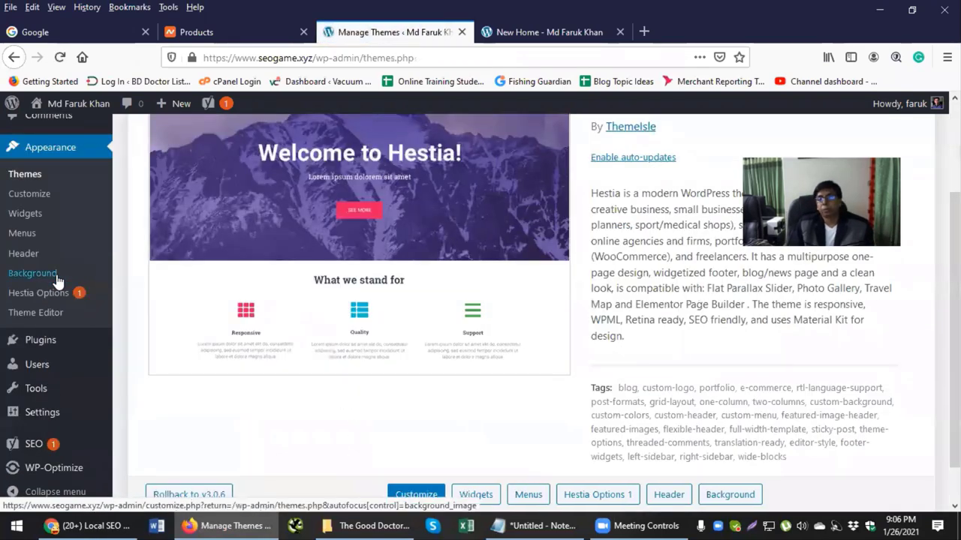
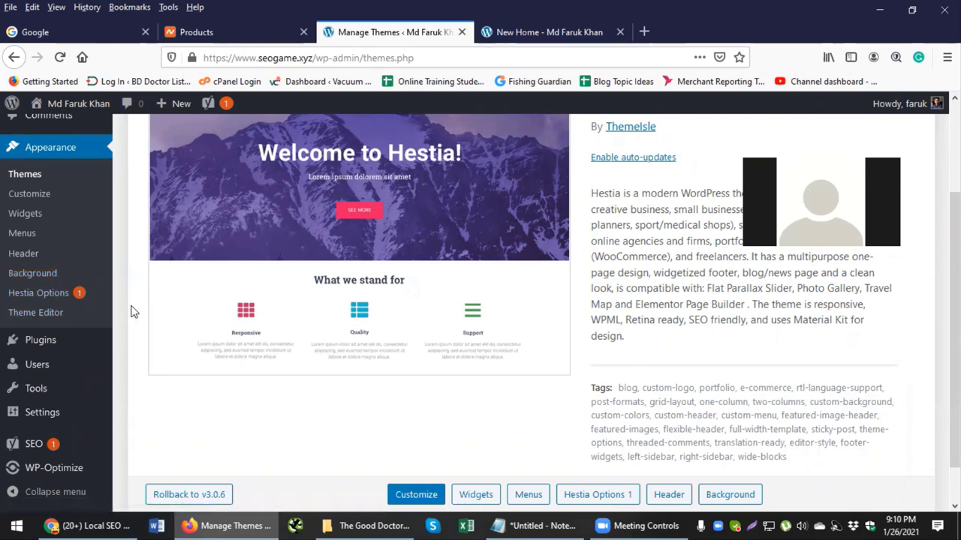
# Step: View the site's connection security information in the browser, then dismiss it
pyautogui.scroll(3, 131, 311)
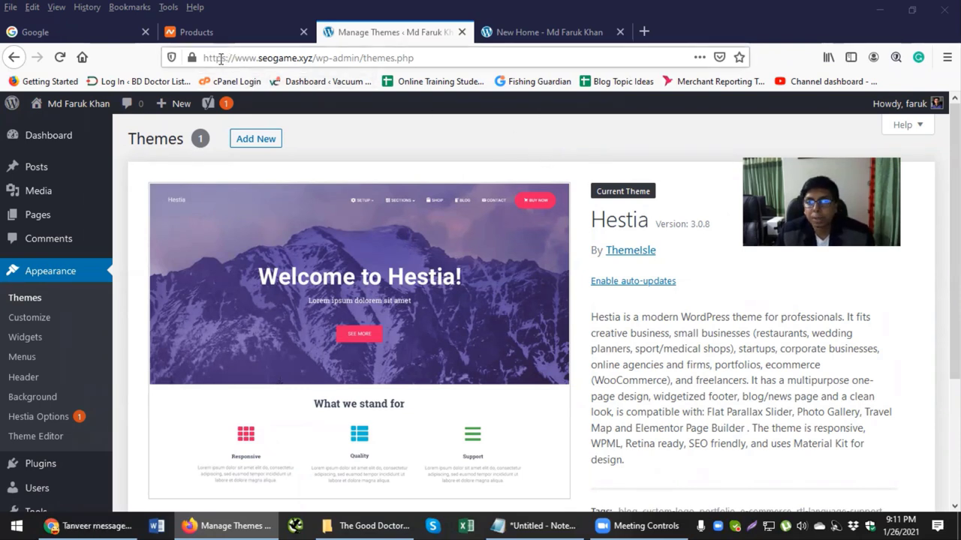
pyautogui.click(191, 57)
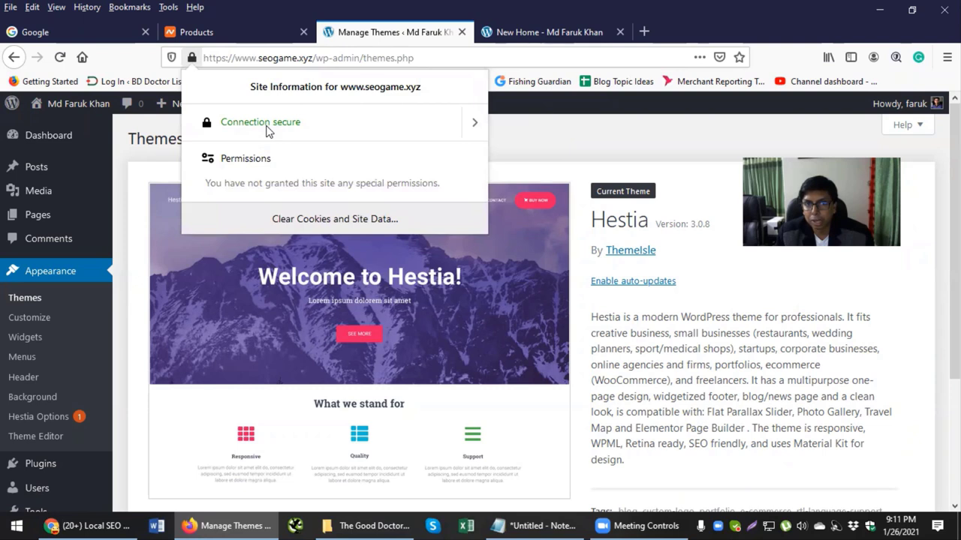
pyautogui.click(557, 151)
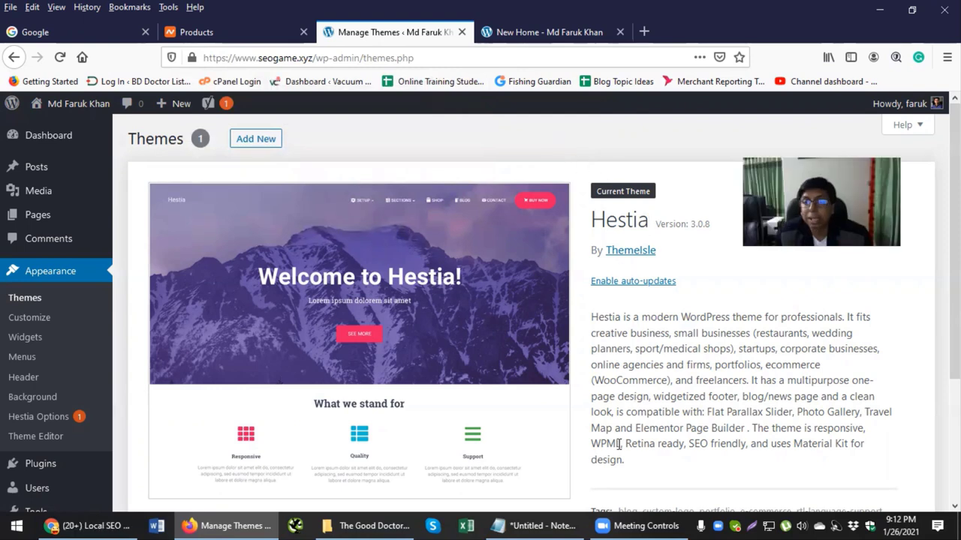
# Step: In the Notepad notes, add a new line after Privacy Policy and move the window higher
pyautogui.hotkey('alt', 'Tab')
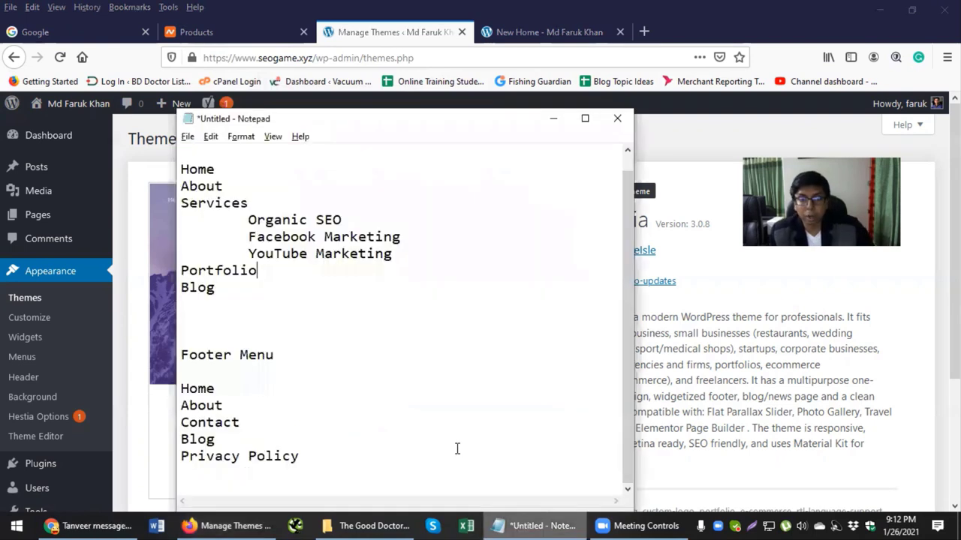
pyautogui.scroll(1, 268, 193)
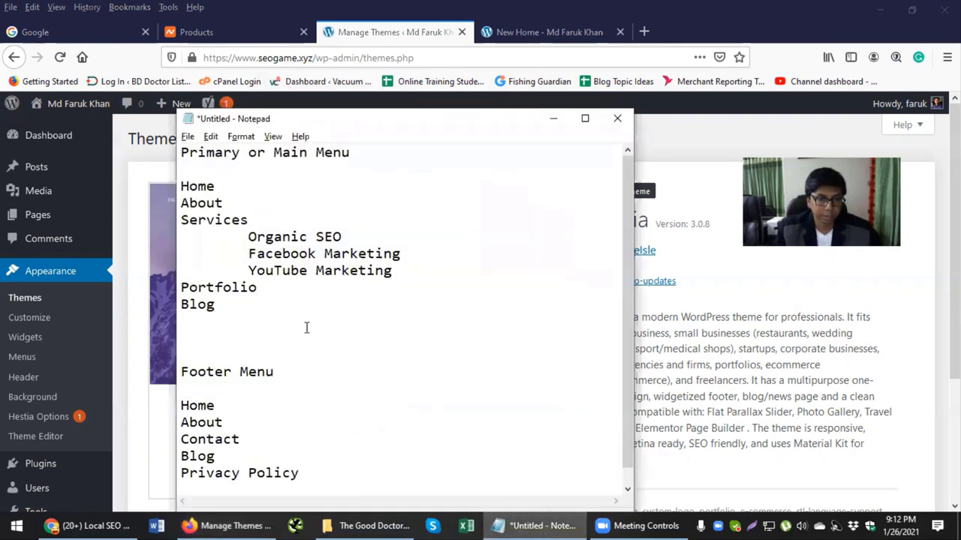
pyautogui.scroll(-1, 311, 345)
pyautogui.click(321, 450)
pyautogui.press('Return')
pyautogui.press('Return')
pyautogui.press('Return')
pyautogui.press('Return')
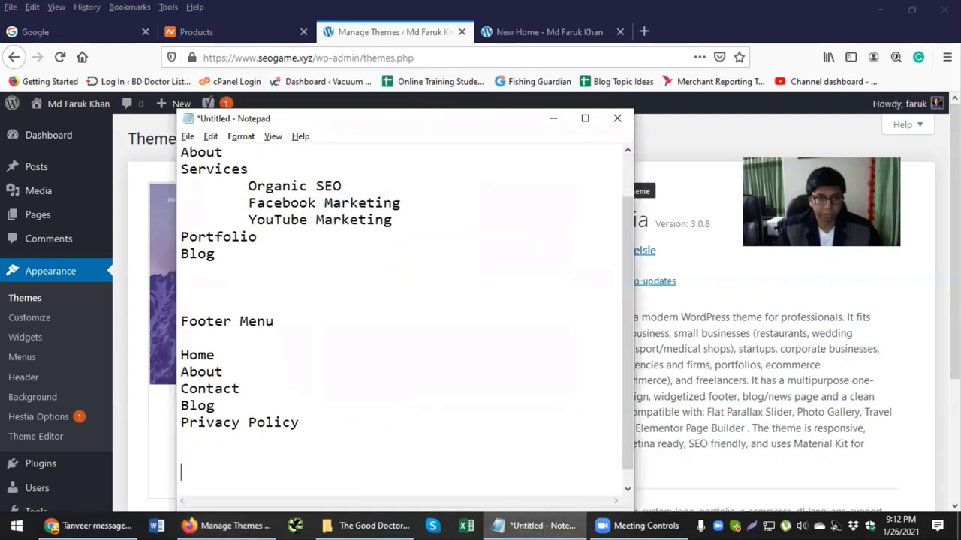
pyautogui.scroll(-1, 351, 418)
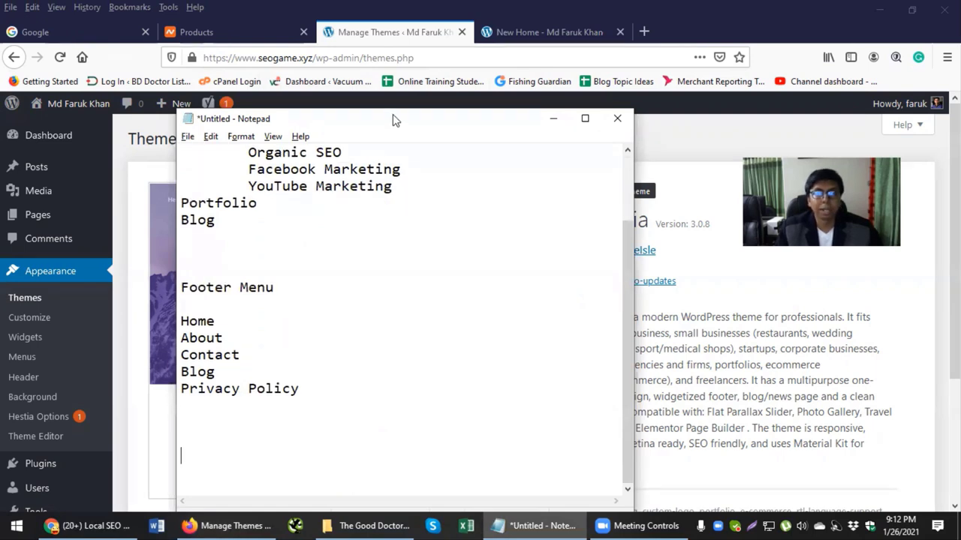
pyautogui.moveTo(393, 115); pyautogui.dragTo(395, 44)
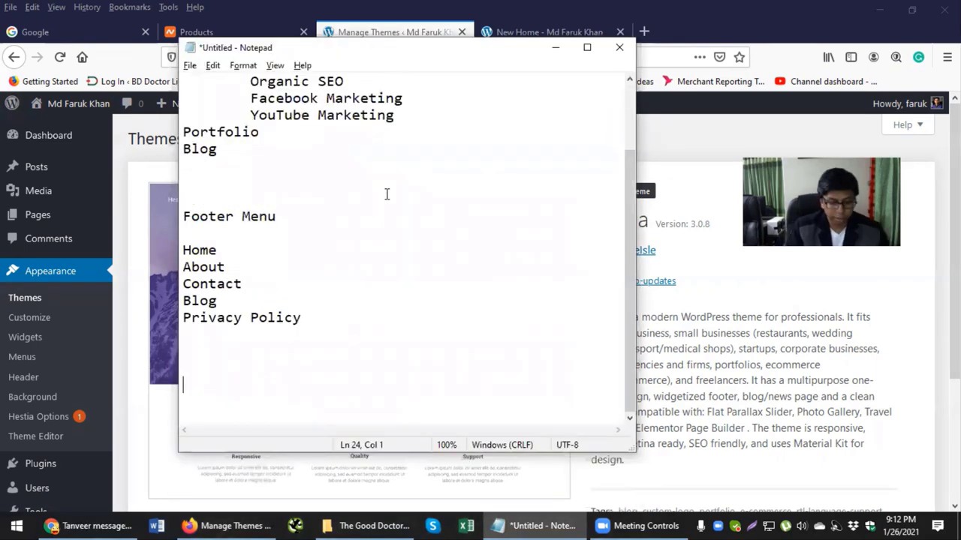
pyautogui.write('www')
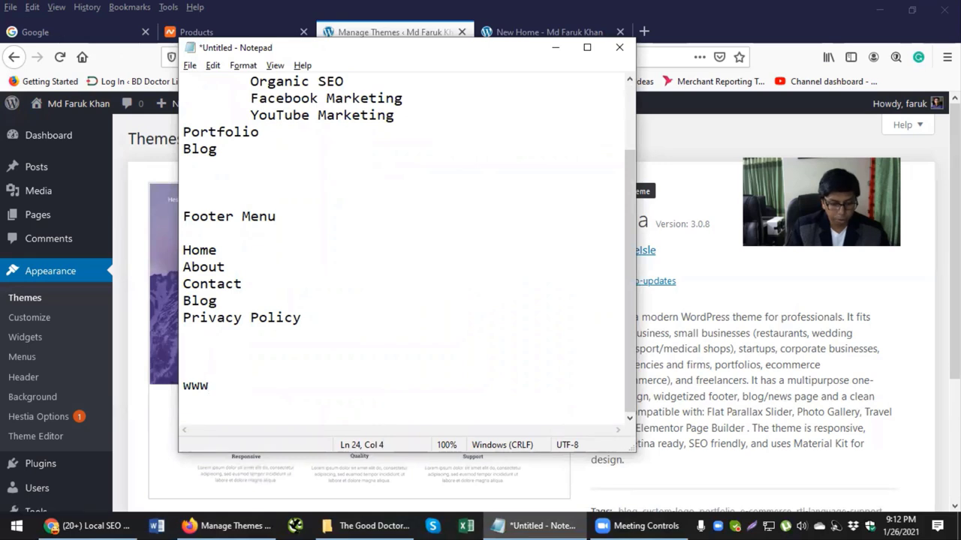
pyautogui.press('Return')
pyautogui.write('www')
pyautogui.press('Left')
pyautogui.press('Up')
pyautogui.press('Up')
pyautogui.write('h')
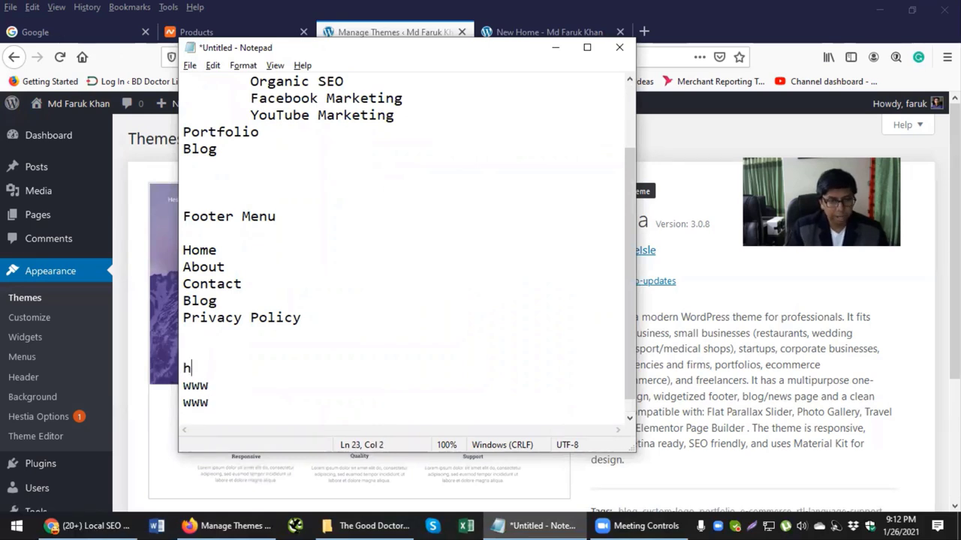
pyautogui.write('ttp:')
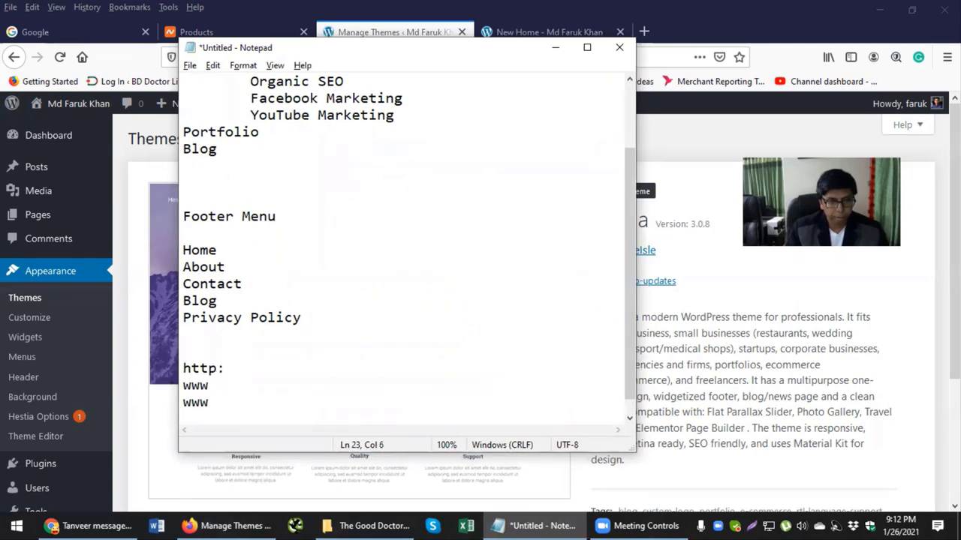
pyautogui.write('//')
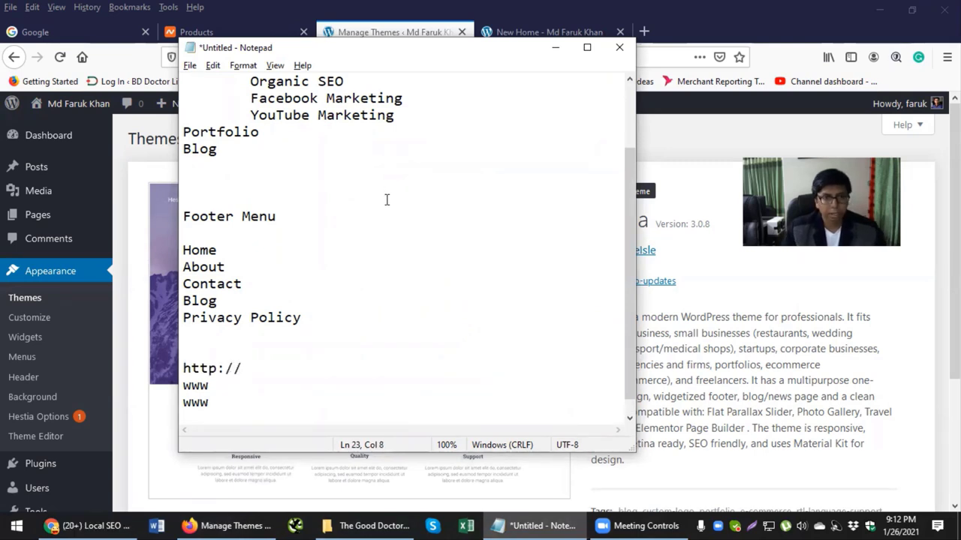
pyautogui.press('Home')
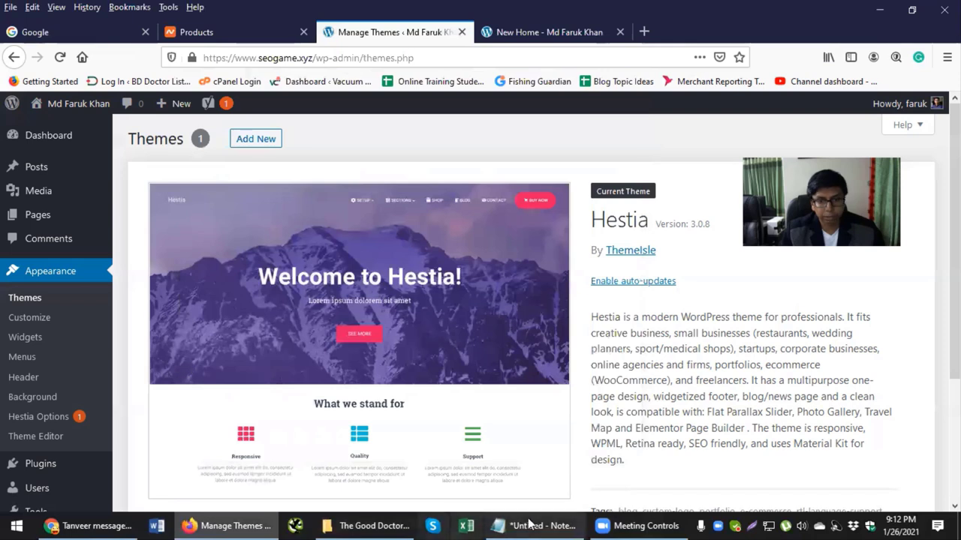
pyautogui.press('End')
pyautogui.hotkey('shift', 'Home')
pyautogui.hotkey('ctrl', 'c')
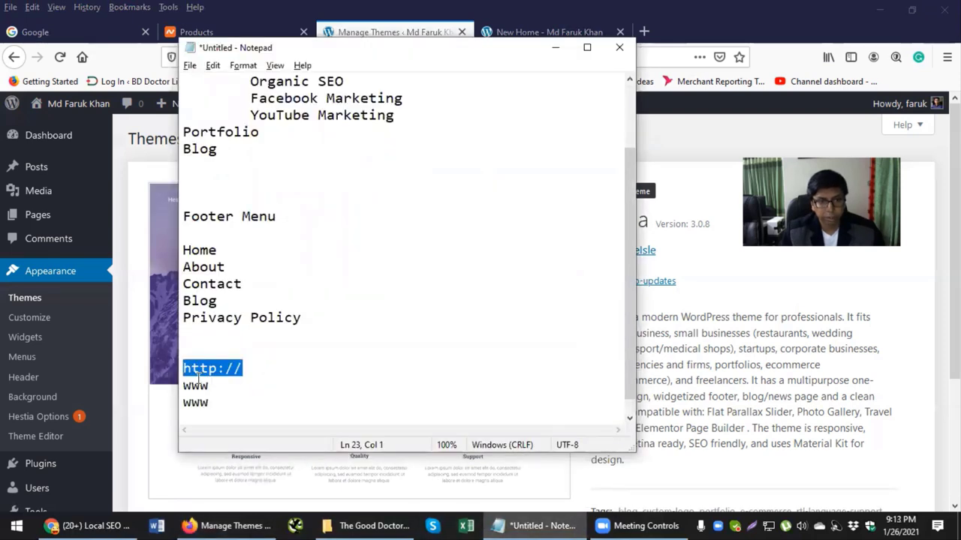
pyautogui.click(199, 385)
pyautogui.click(252, 369)
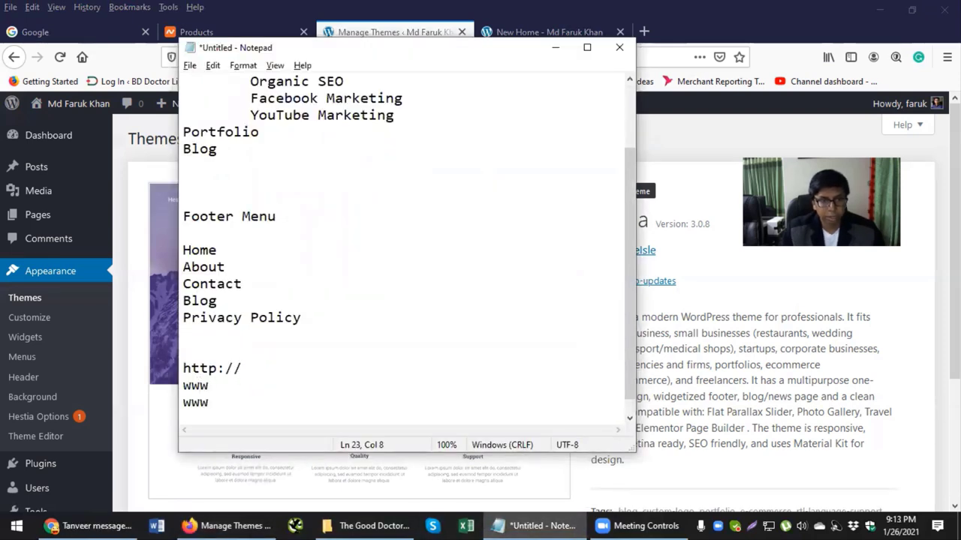
pyautogui.press('Return')
pyautogui.hotkey('ctrl', 'v')
pyautogui.press('Return')
pyautogui.hotkey('ctrl', 'v')
pyautogui.press('Return')
pyautogui.hotkey('ctrl', 'v')
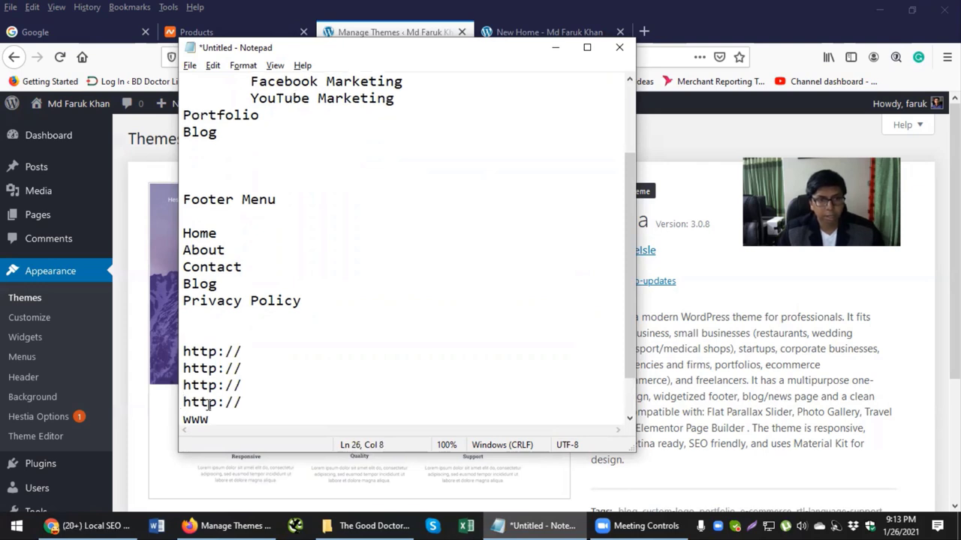
pyautogui.click(207, 418)
pyautogui.doubleClick(207, 418)
pyautogui.click(253, 315)
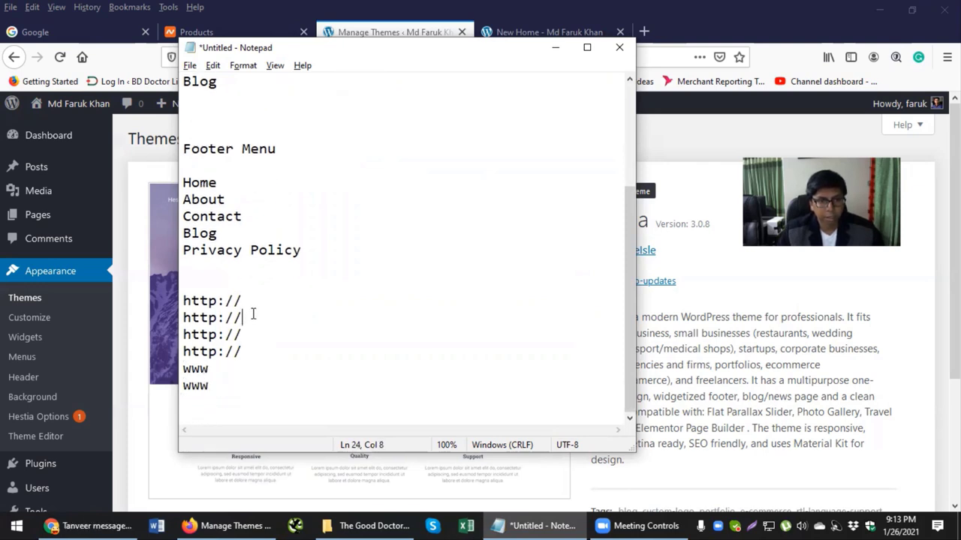
pyautogui.write('www')
pyautogui.press('Down')
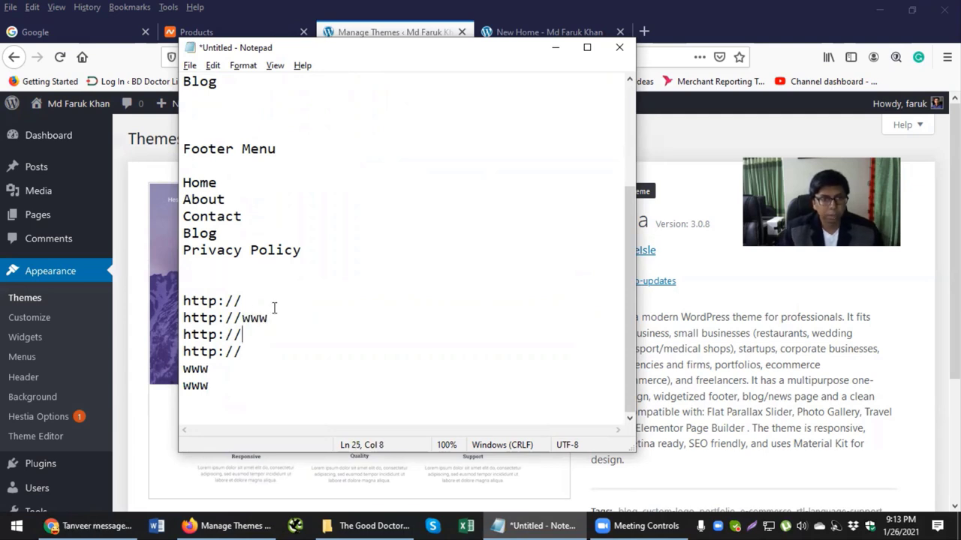
pyautogui.write('www')
pyautogui.click(250, 351)
pyautogui.click(217, 351)
pyautogui.write('s')
pyautogui.press('Up')
pyautogui.press('Left')
pyautogui.write('s')
pyautogui.moveTo(214, 388); pyautogui.dragTo(184, 369)
pyautogui.press('BackSpace')
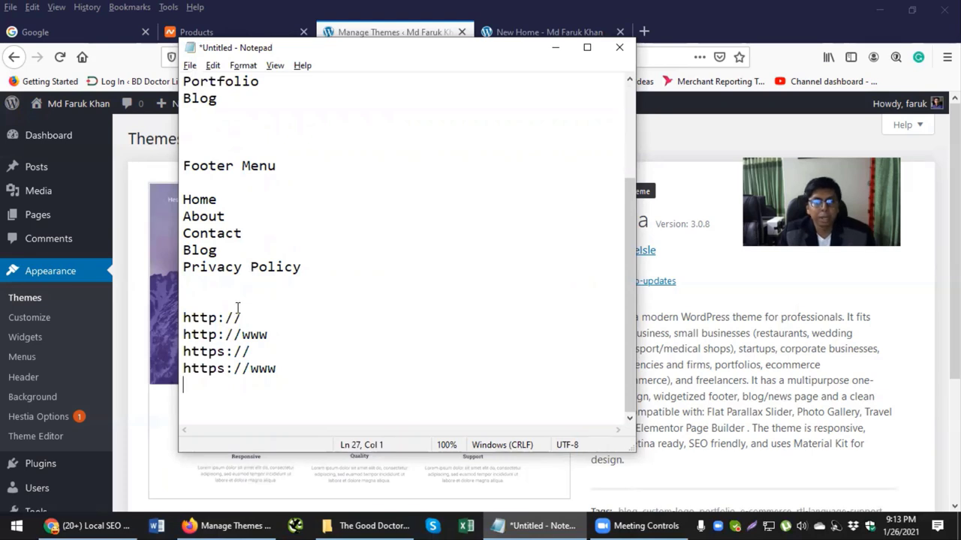
pyautogui.moveTo(241, 317); pyautogui.dragTo(203, 317)
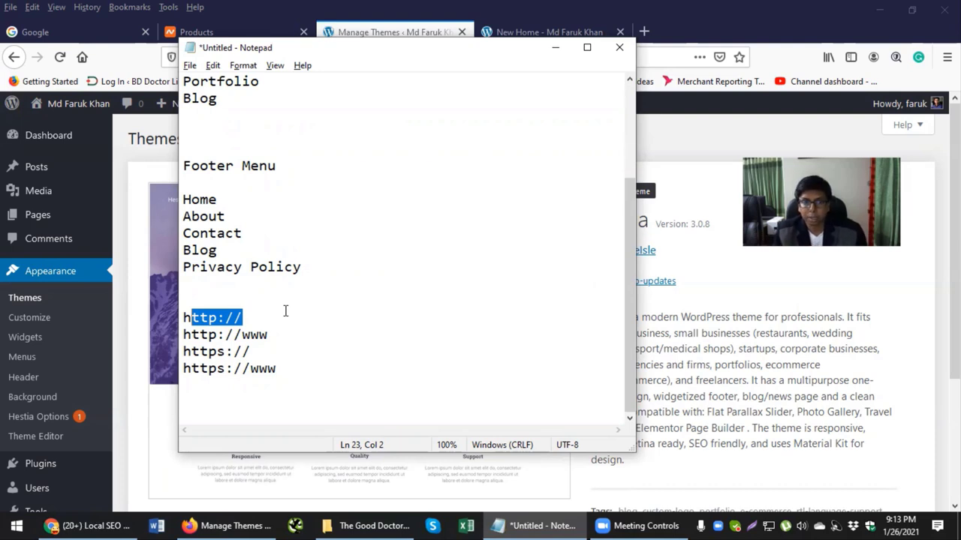
pyautogui.moveTo(282, 385); pyautogui.dragTo(186, 318)
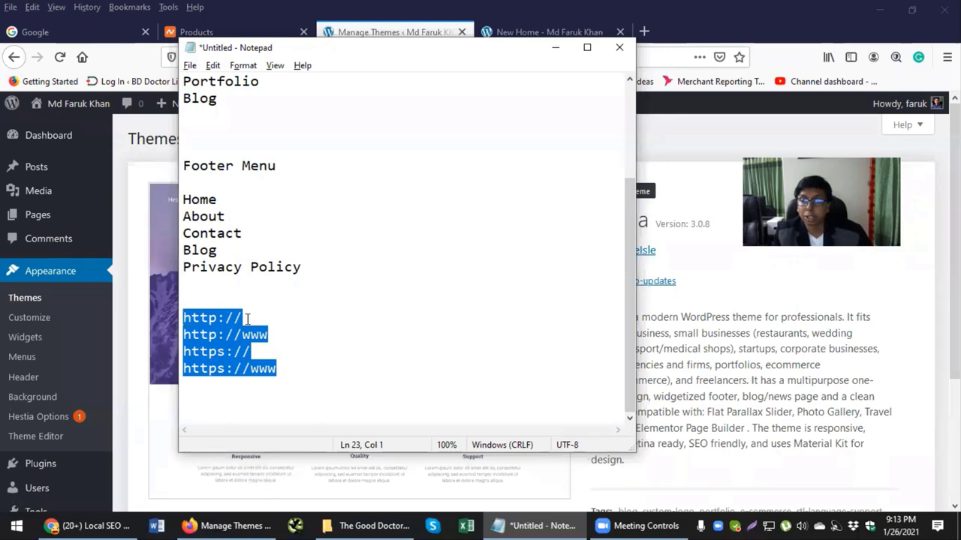
pyautogui.click(302, 330)
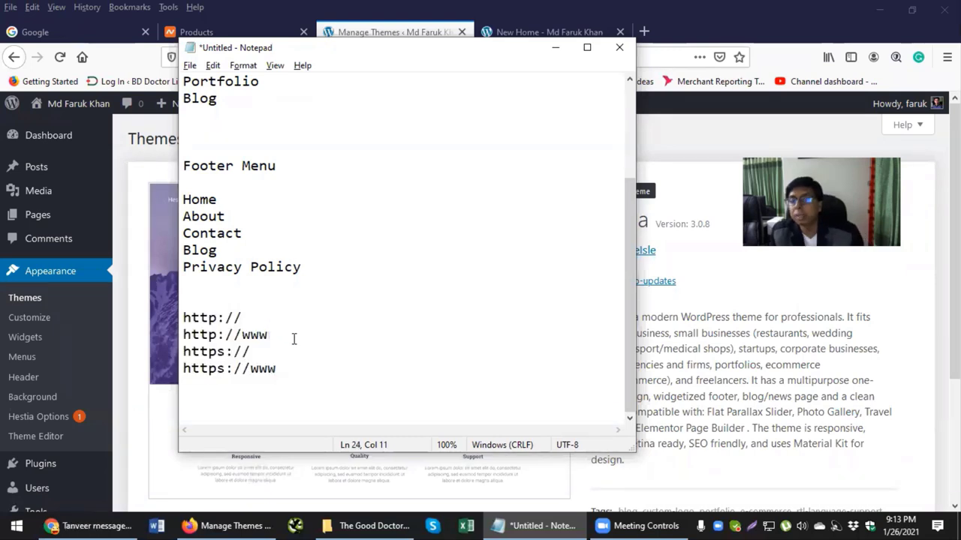
pyautogui.click(265, 351)
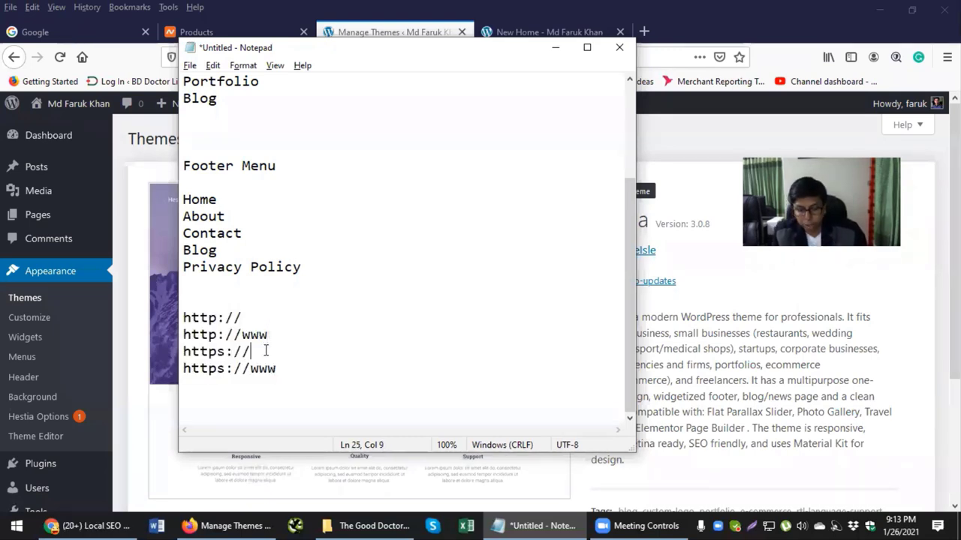
pyautogui.press('Return')
pyautogui.click(274, 386)
pyautogui.click(207, 386)
pyautogui.click(190, 386)
pyautogui.moveTo(274, 386); pyautogui.dragTo(257, 386)
pyautogui.click(189, 386)
pyautogui.moveTo(184, 386); pyautogui.dragTo(276, 386)
pyautogui.click(199, 335)
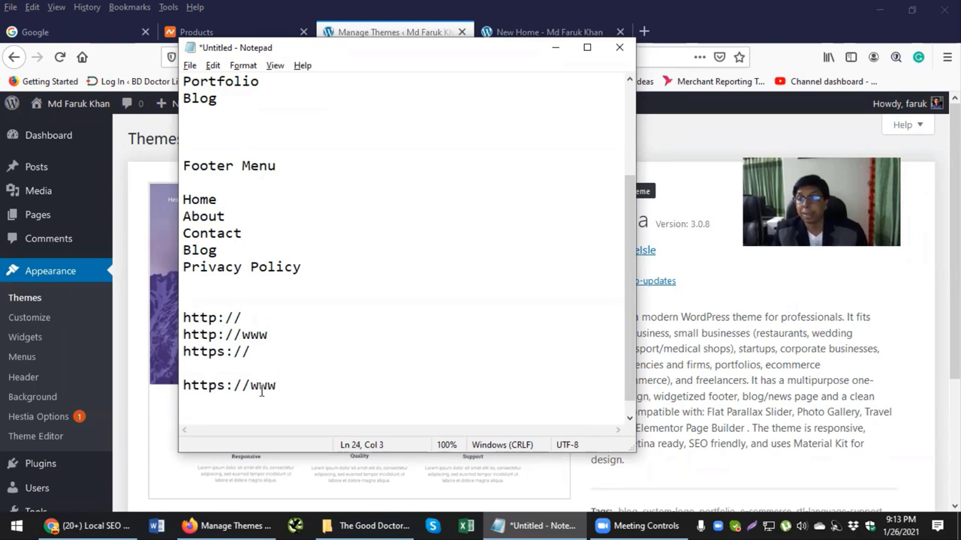
pyautogui.moveTo(207, 318); pyautogui.dragTo(234, 352)
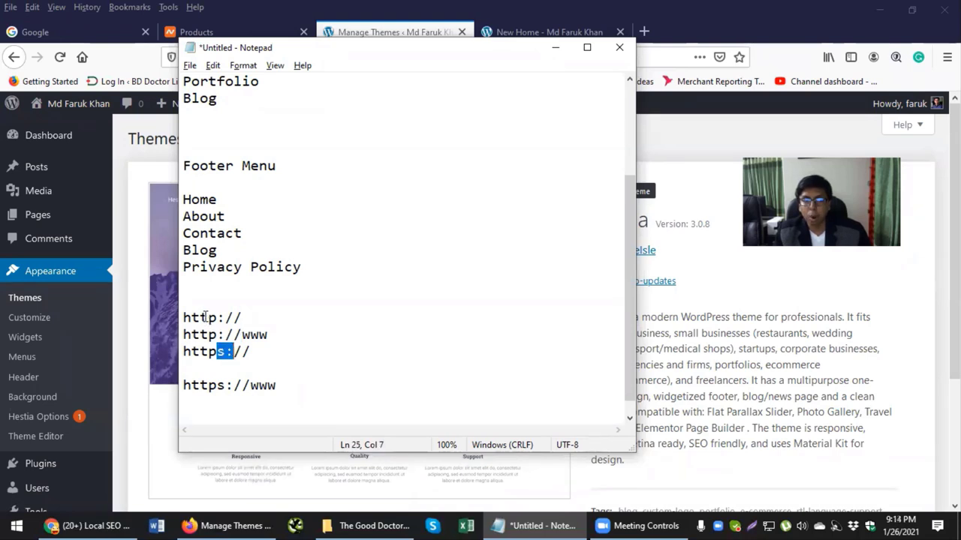
pyautogui.moveTo(200, 385); pyautogui.dragTo(250, 385)
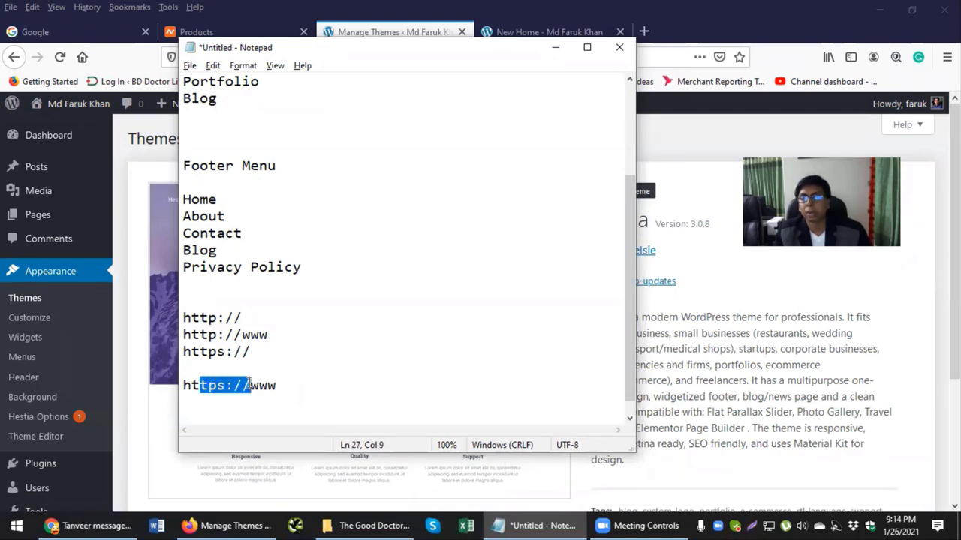
pyautogui.click(517, 36)
pyautogui.moveTo(314, 58); pyautogui.dragTo(258, 60)
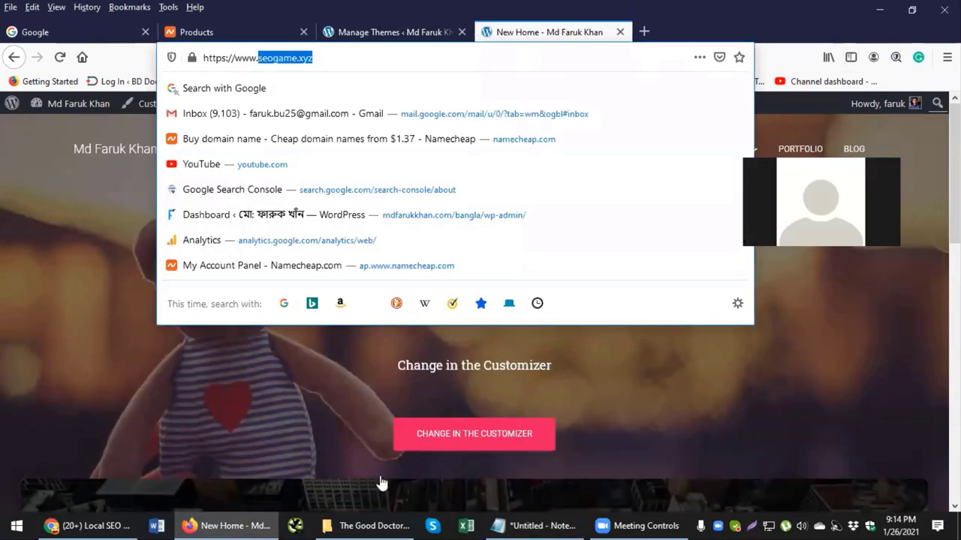
pyautogui.hotkey('ctrl', 'c')
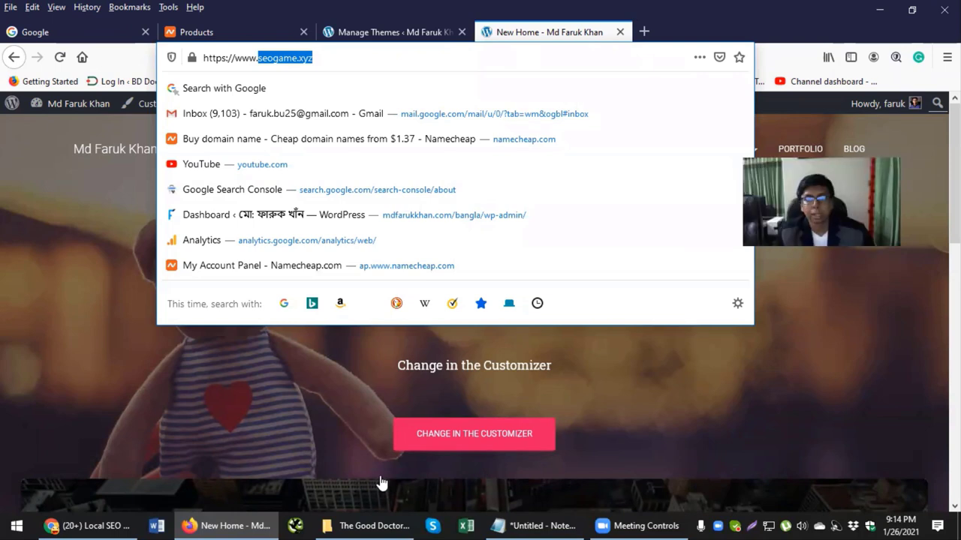
pyautogui.hotkey('alt', 'Tab')
pyautogui.hotkey('ctrl', 't')
pyautogui.hotkey('ctrl', 'v')
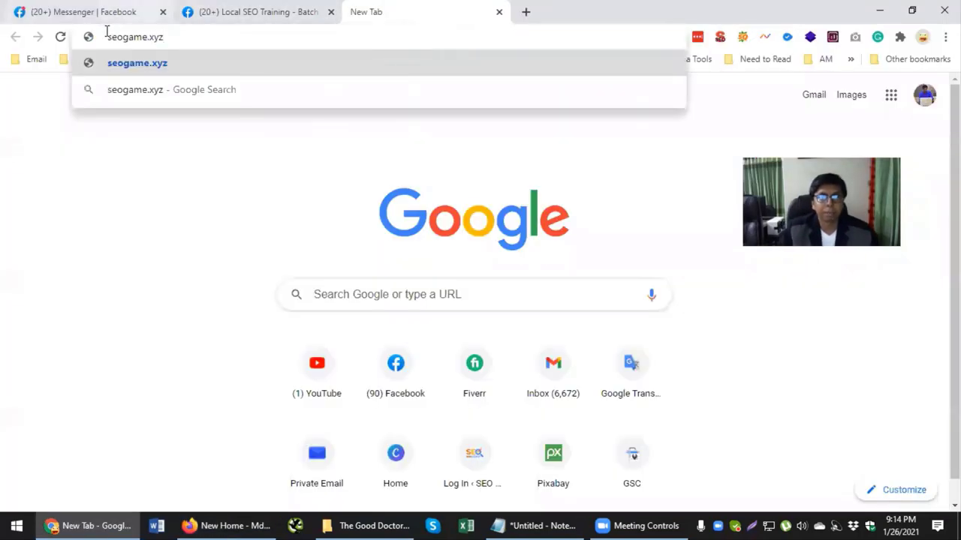
pyautogui.press('Home')
pyautogui.write('http')
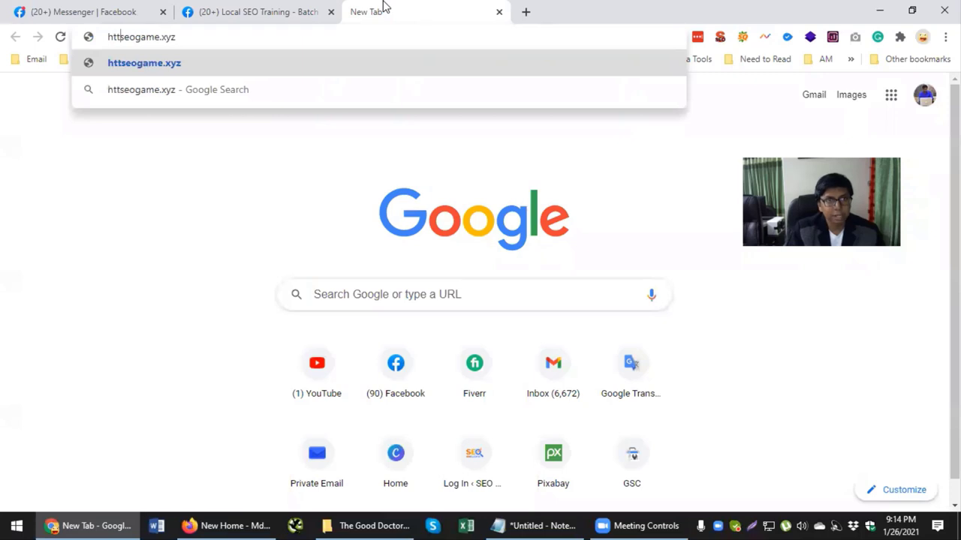
pyautogui.write('://')
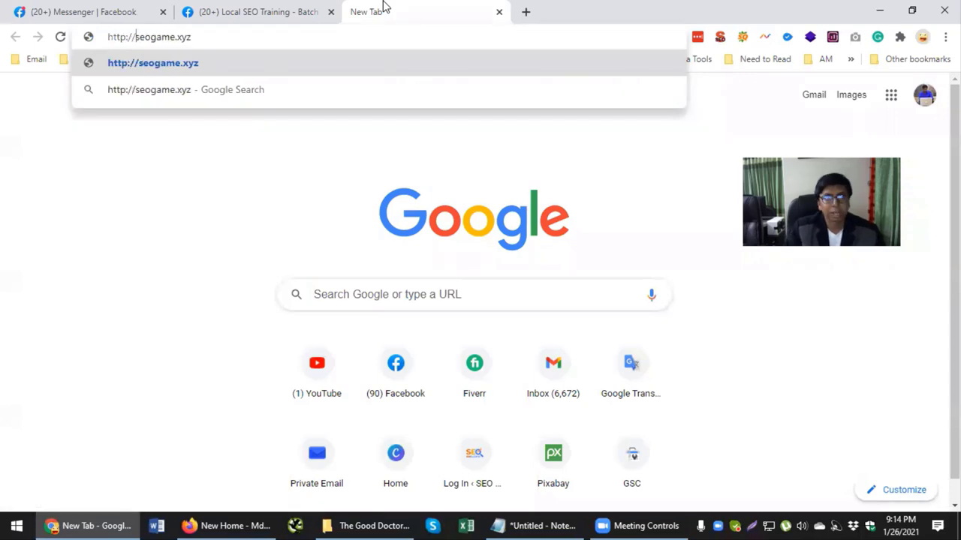
pyautogui.press('Return')
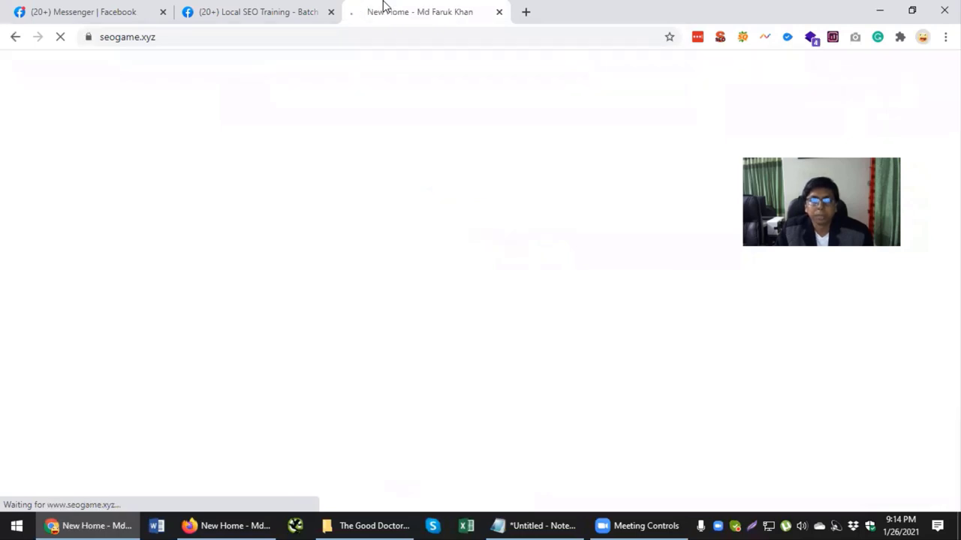
pyautogui.click(88, 37)
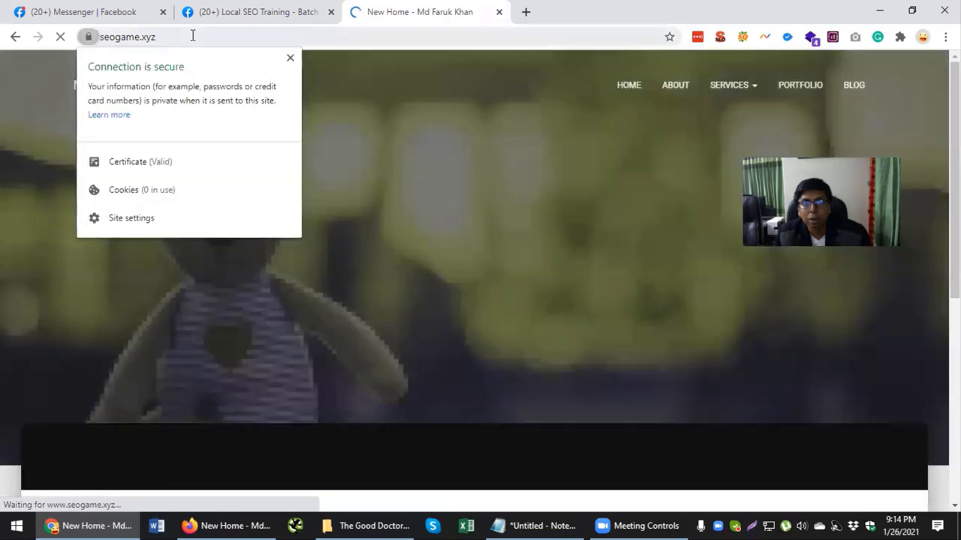
pyautogui.click(191, 36)
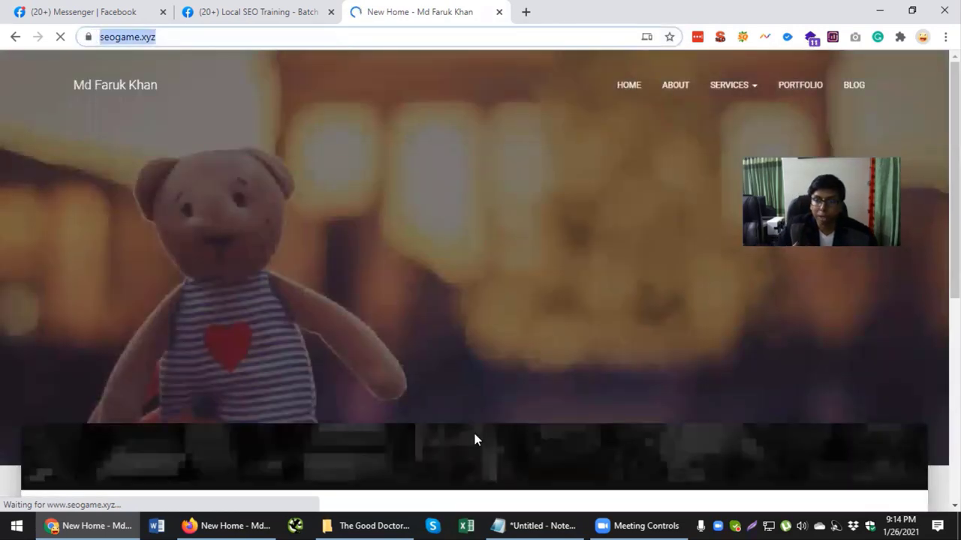
pyautogui.hotkey('alt', 'Tab')
pyautogui.click(379, 56)
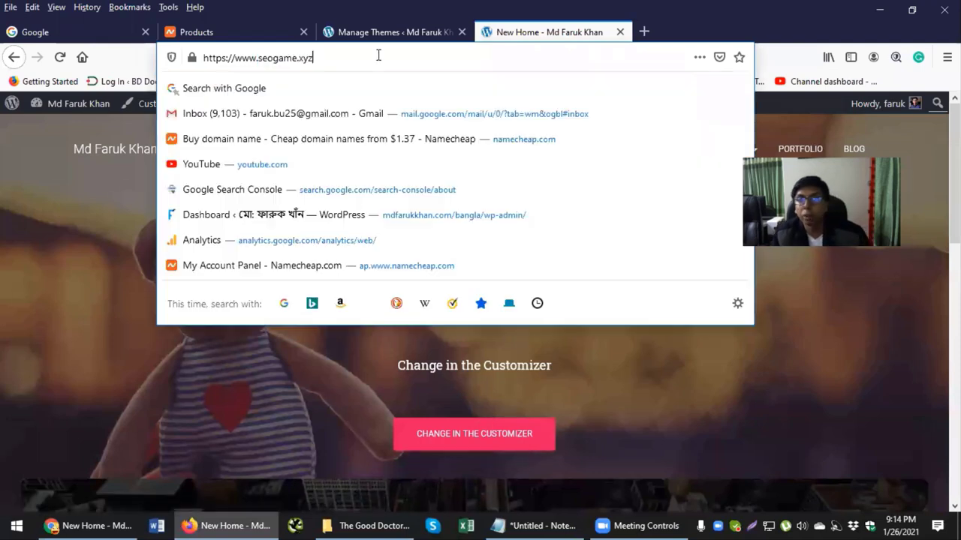
pyautogui.click(660, 244)
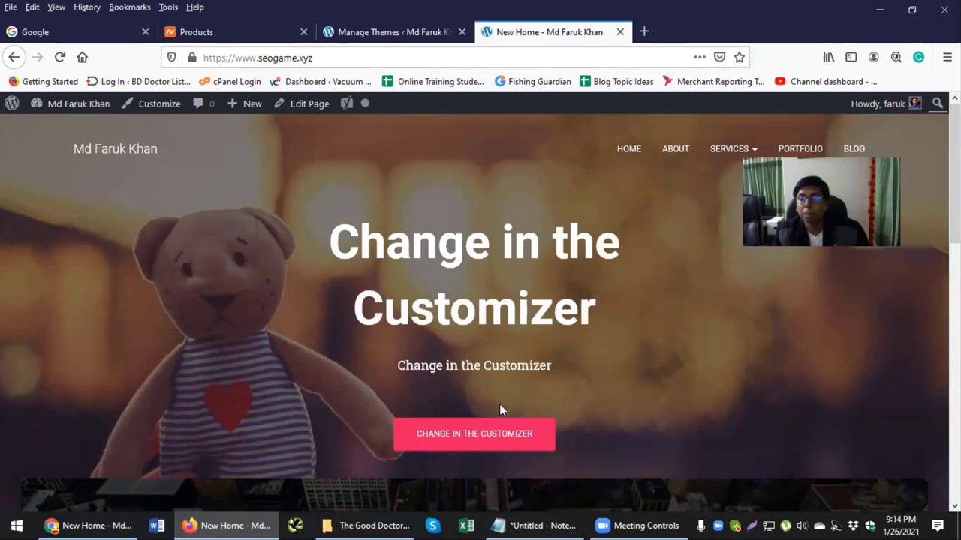
pyautogui.click(536, 525)
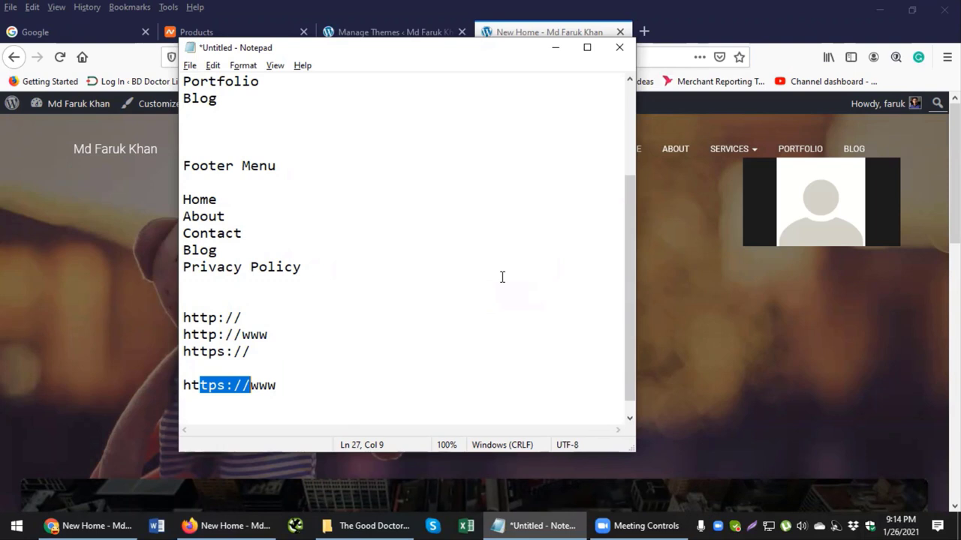
# Step: Bring the seogame.xyz home page in Firefox in front of the Notepad notes
pyautogui.click(685, 260)
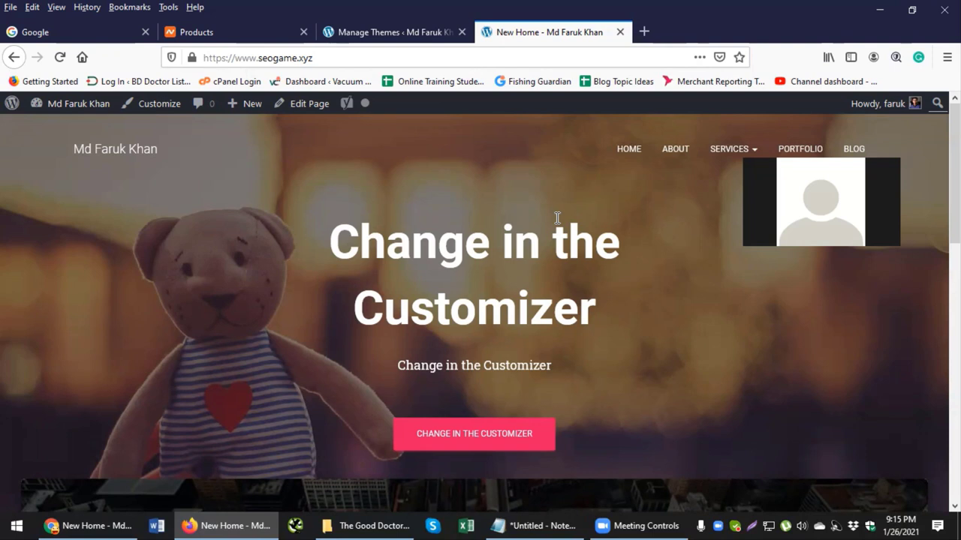
# Step: Through the Stellar hosting MANAGE menu, go to cPanel and expand its Security section
pyautogui.click(278, 34)
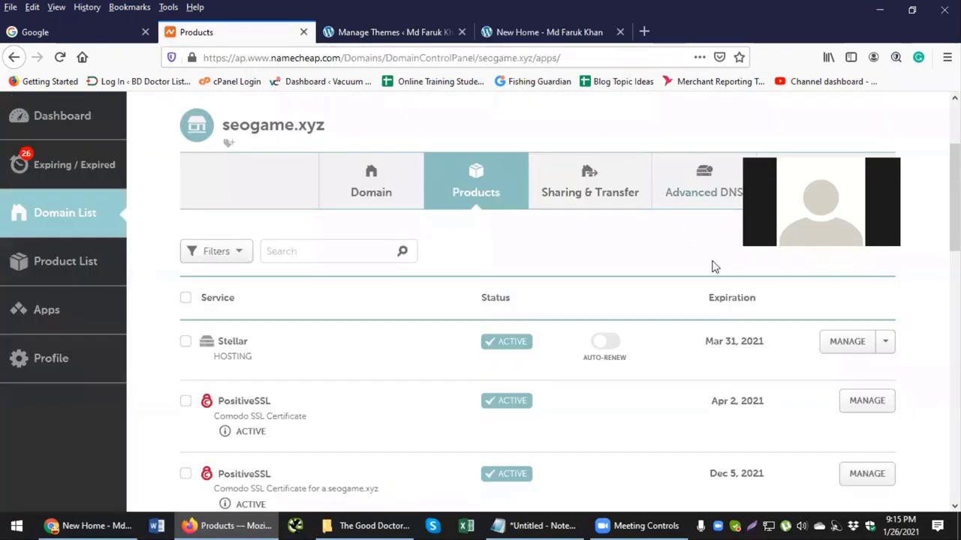
pyautogui.click(882, 344)
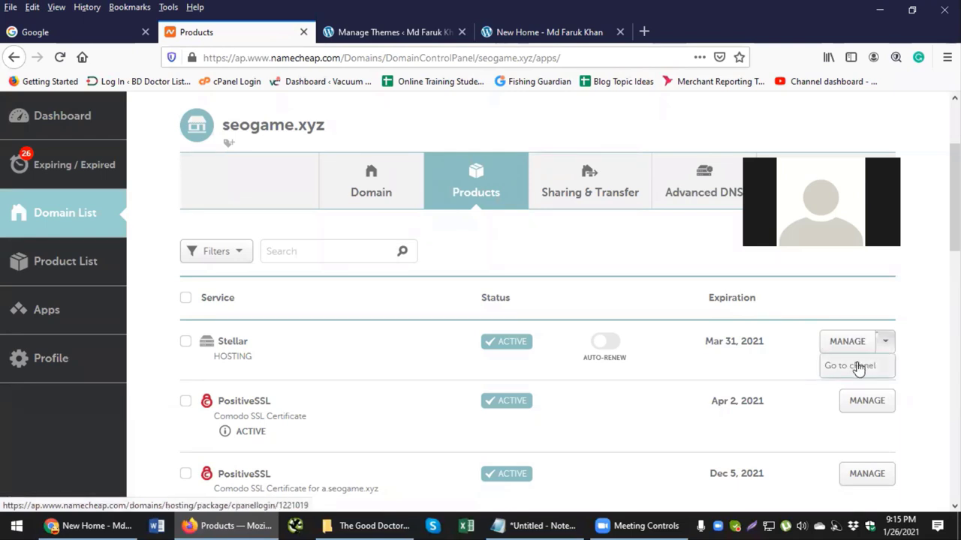
pyautogui.click(855, 367)
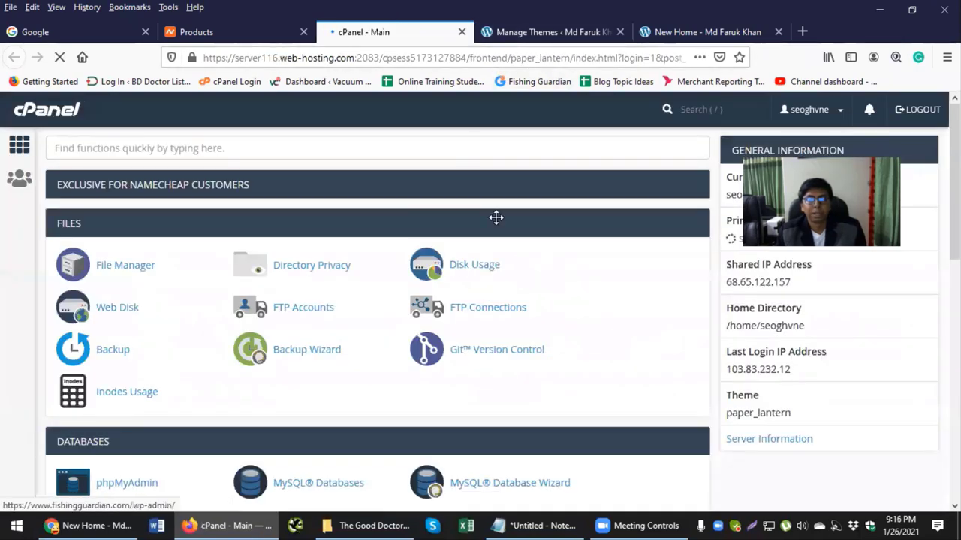
pyautogui.scroll(-6, 496, 218)
pyautogui.scroll(-4, 554, 227)
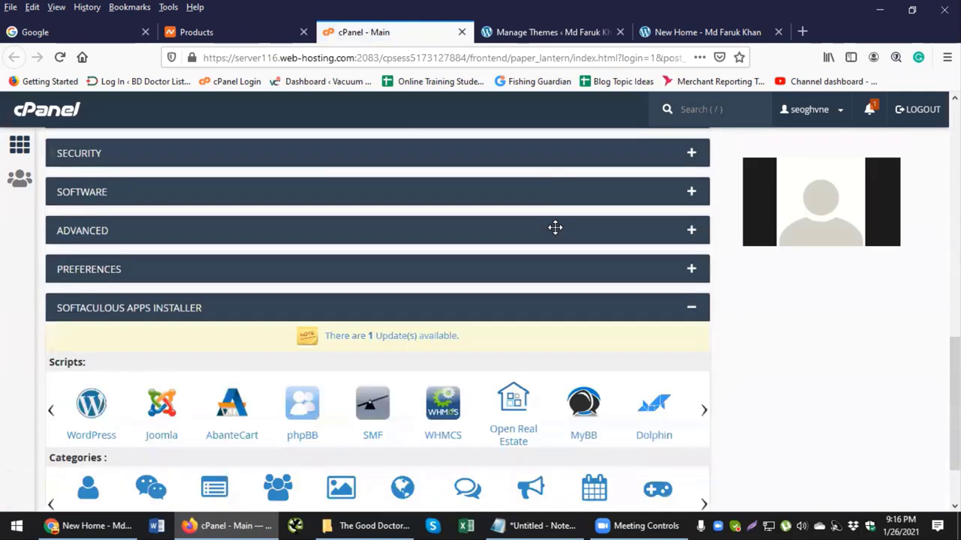
pyautogui.scroll(-2, 554, 227)
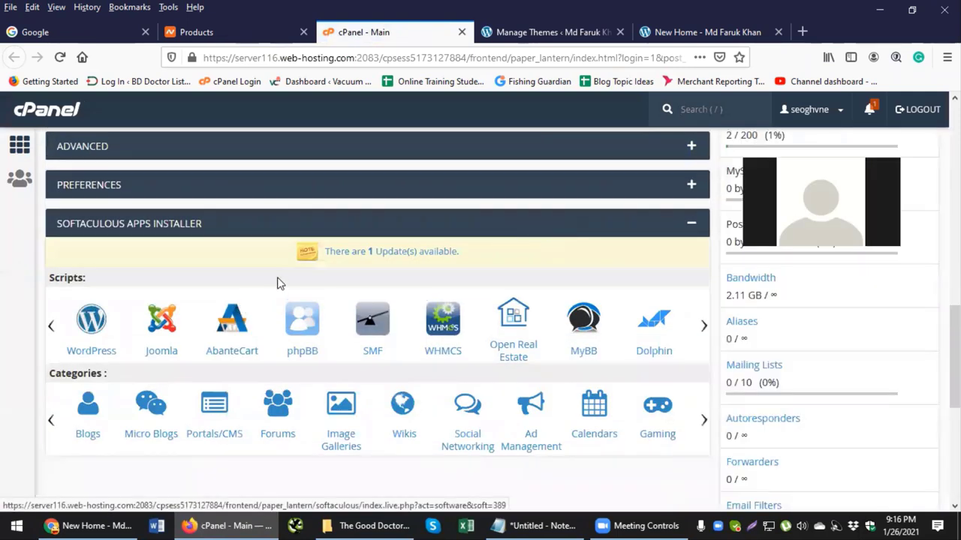
pyautogui.scroll(3, 272, 277)
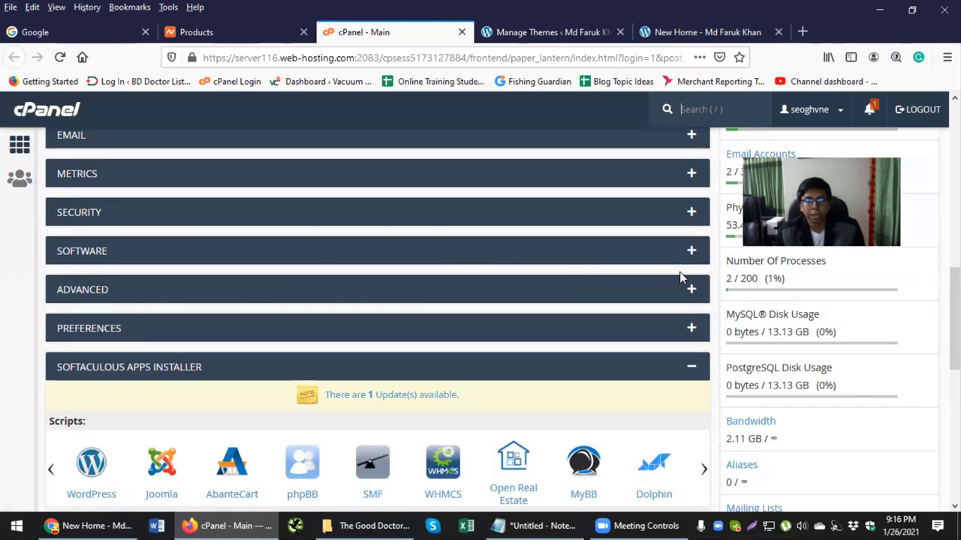
pyautogui.scroll(2, 681, 296)
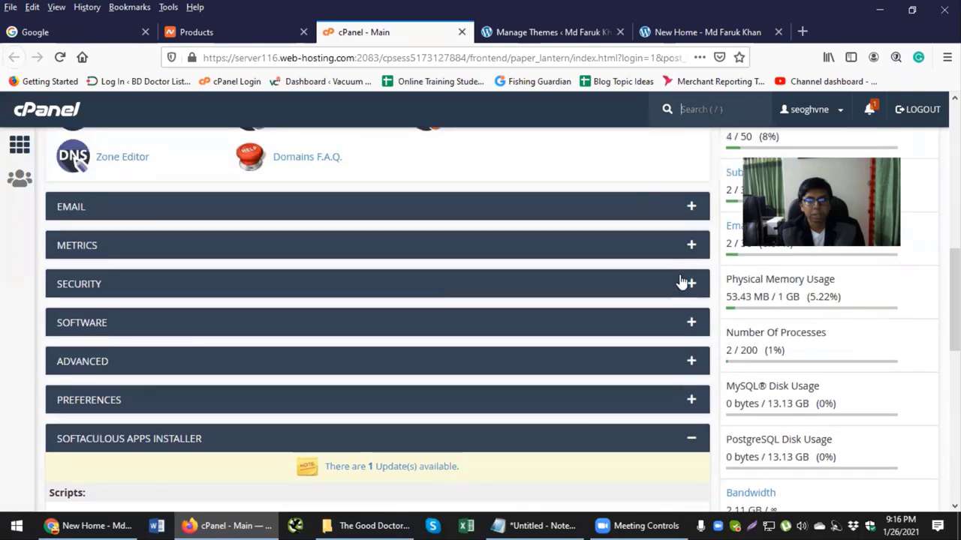
pyautogui.click(686, 283)
pyautogui.scroll(-2, 610, 293)
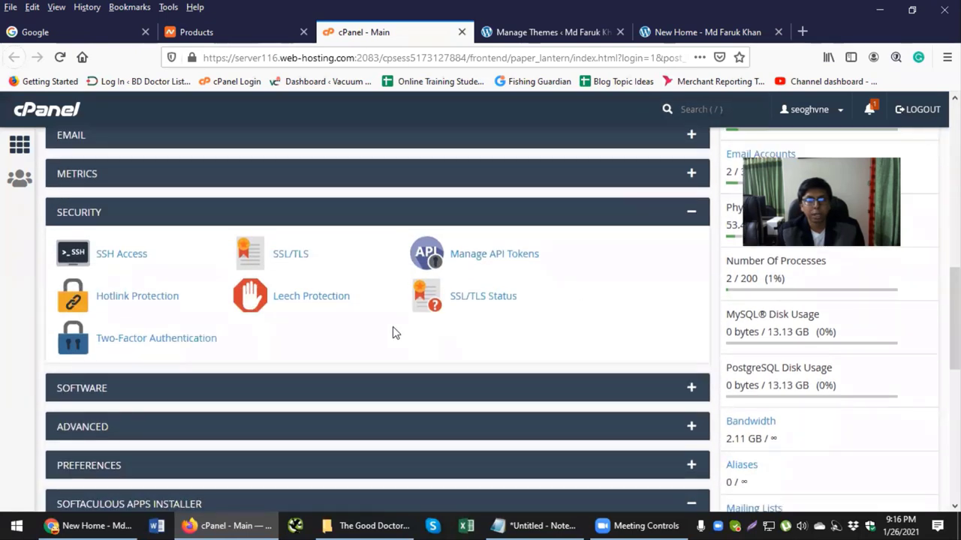
# Step: Look at the SSL/TLS Status and SSL/TLS pages, then return to the cPanel home page
pyautogui.click(468, 301)
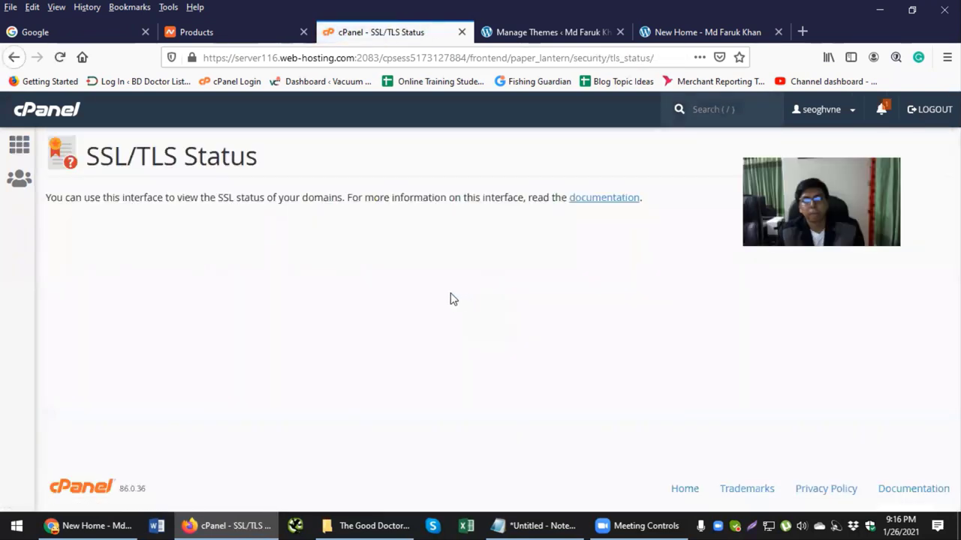
pyautogui.scroll(-3, 450, 299)
pyautogui.scroll(3, 450, 299)
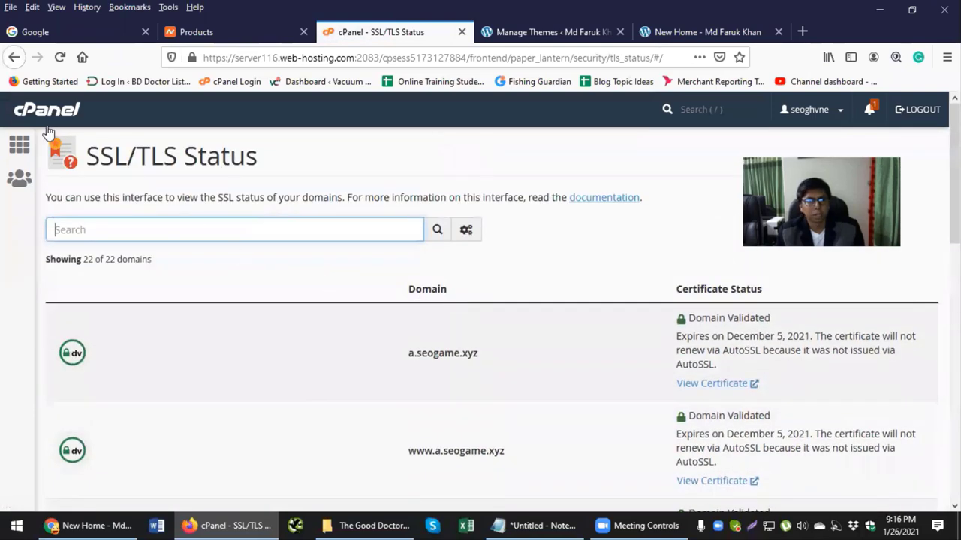
pyautogui.click(20, 144)
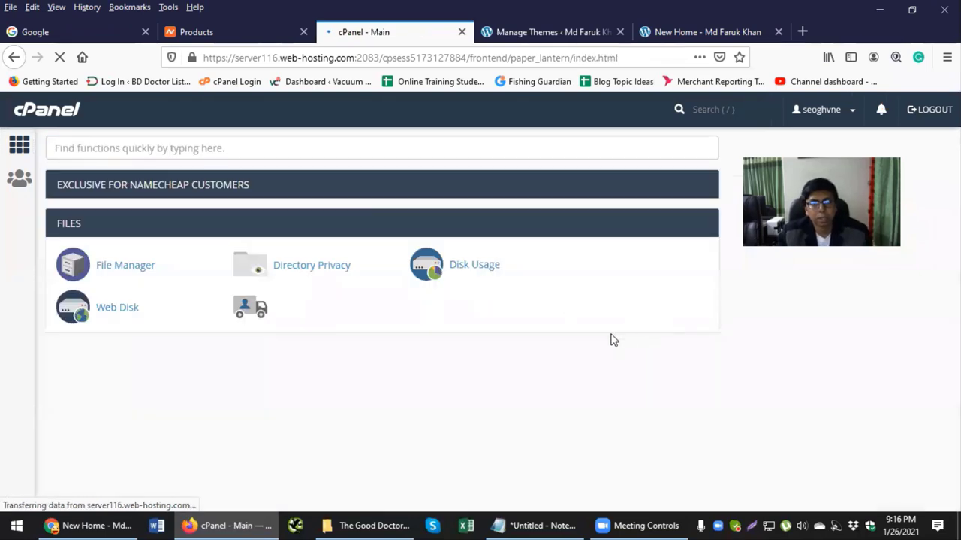
pyautogui.scroll(-7, 566, 367)
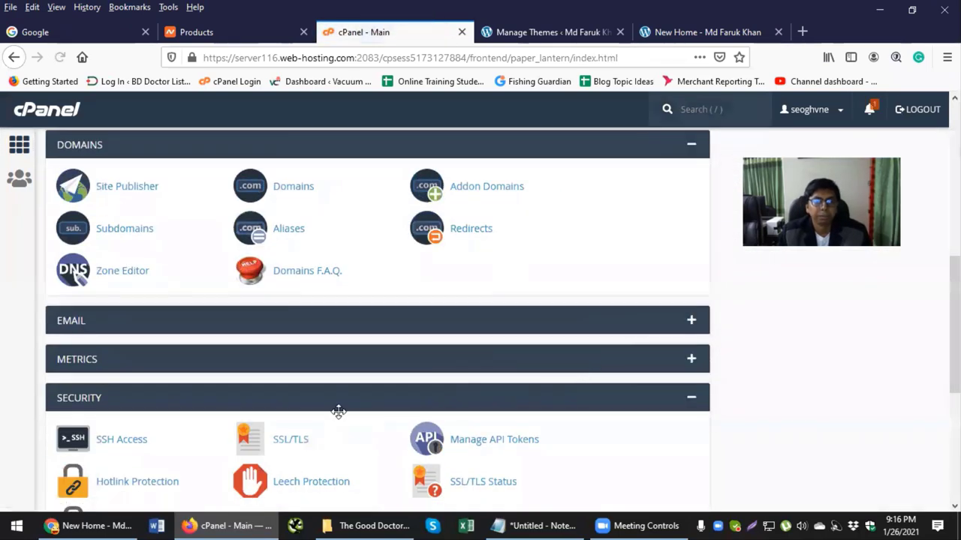
pyautogui.click(294, 444)
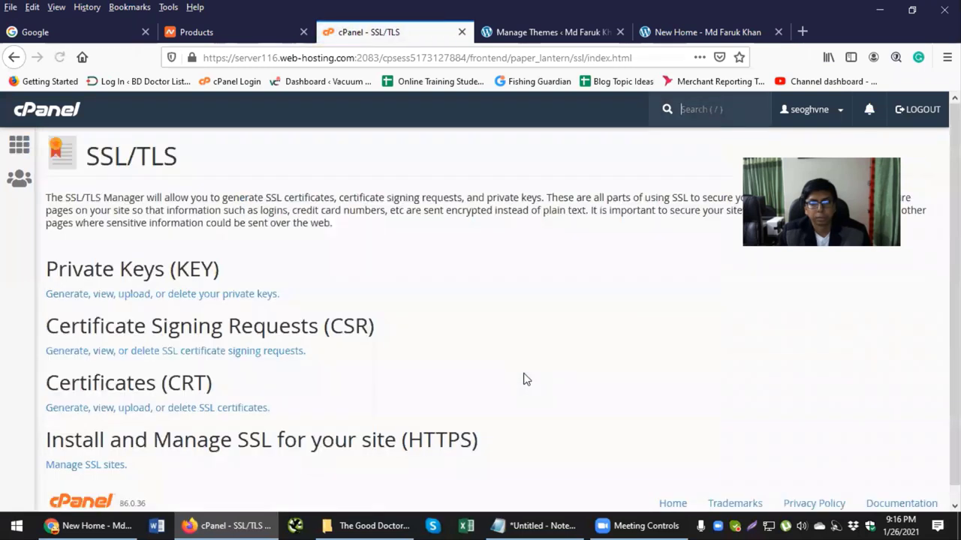
pyautogui.click(20, 144)
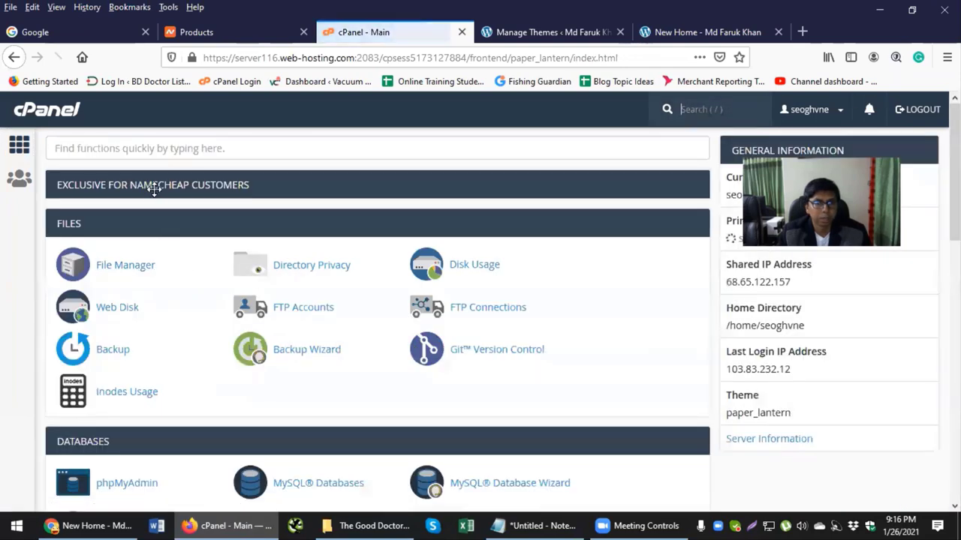
# Step: Review the installed PositiveSSL certificates and HTTPS Redirect in Namecheap SSL, then close cPanel for seogame.xyz
pyautogui.click(691, 186)
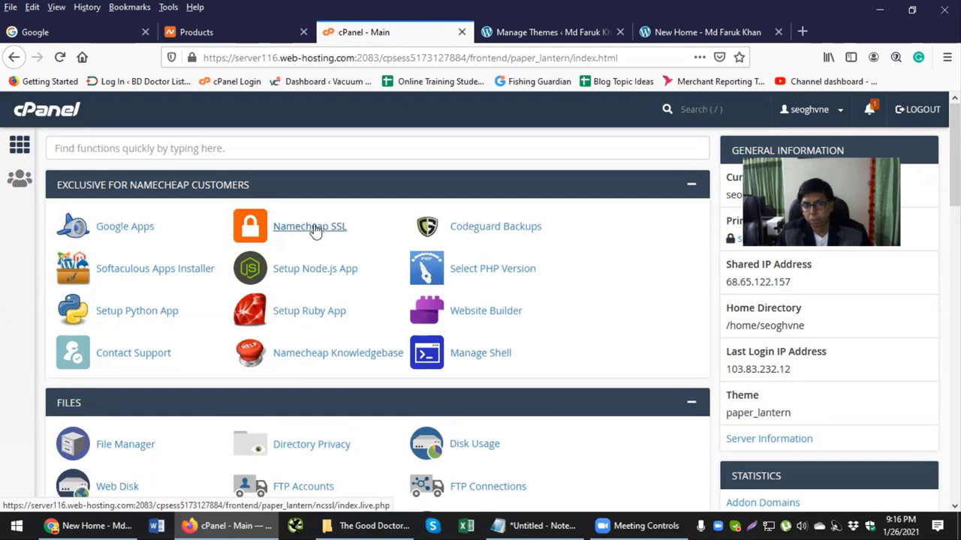
pyautogui.click(315, 231)
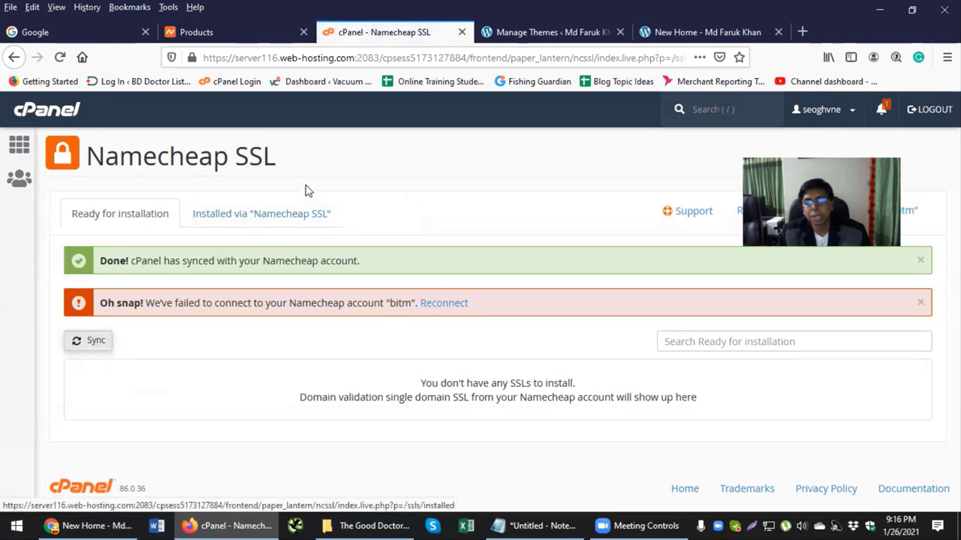
pyautogui.click(272, 215)
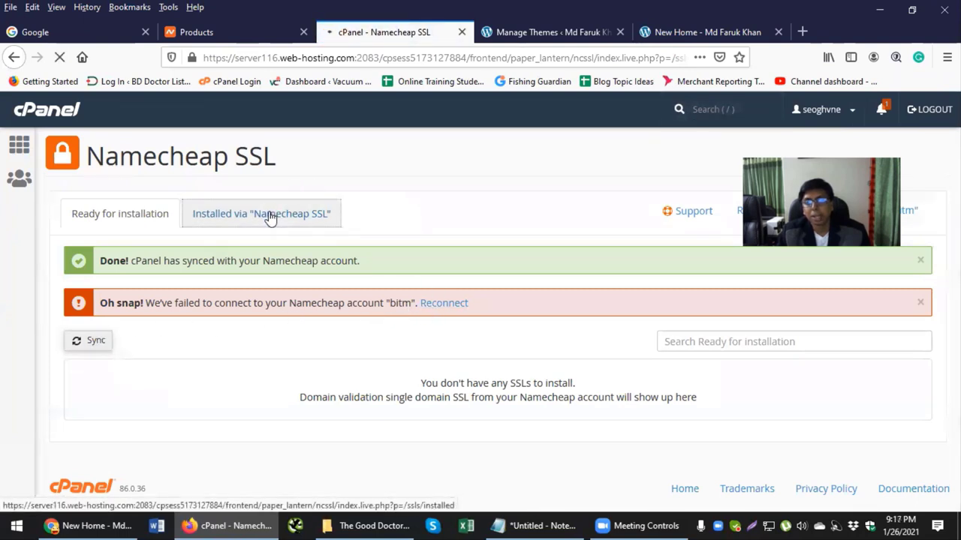
pyautogui.scroll(-3, 481, 285)
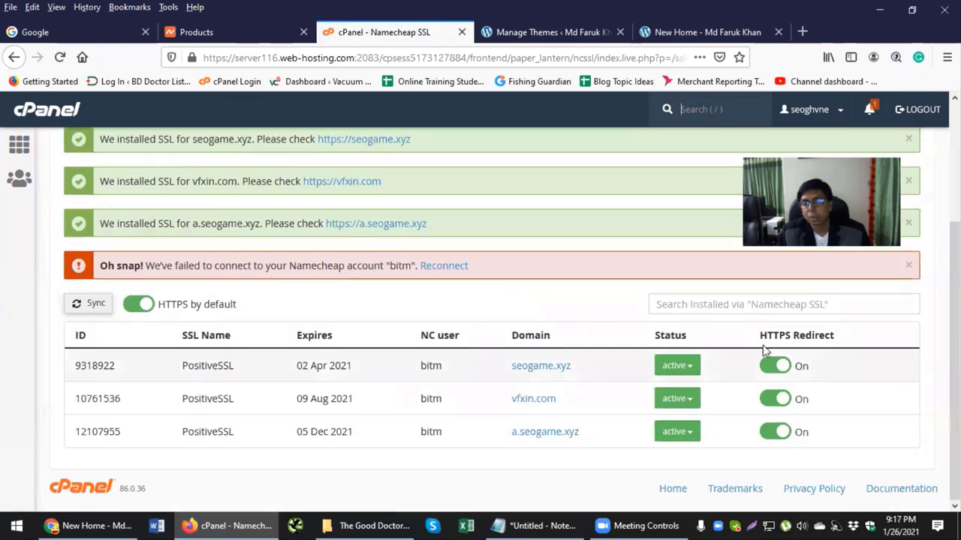
pyautogui.moveTo(760, 336); pyautogui.dragTo(823, 336)
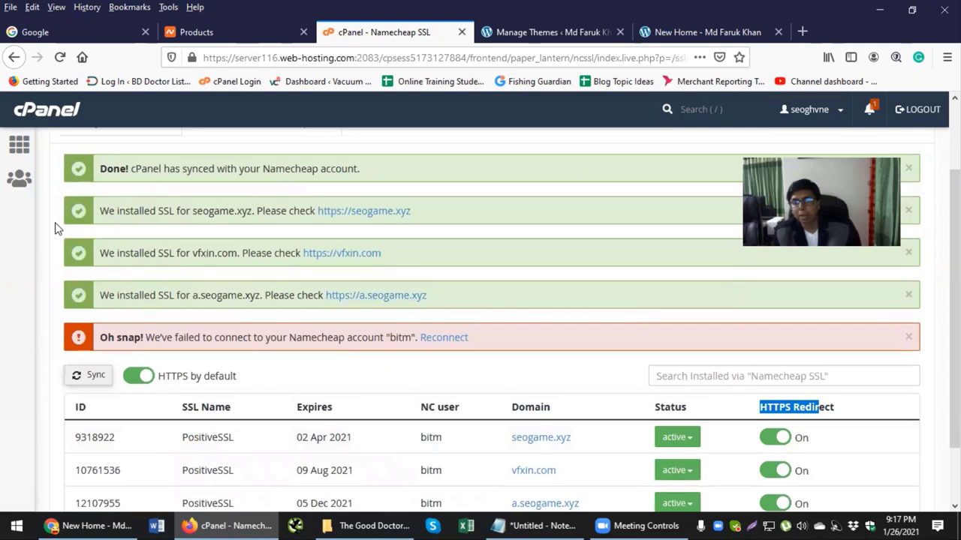
pyautogui.moveTo(844, 411); pyautogui.dragTo(765, 408)
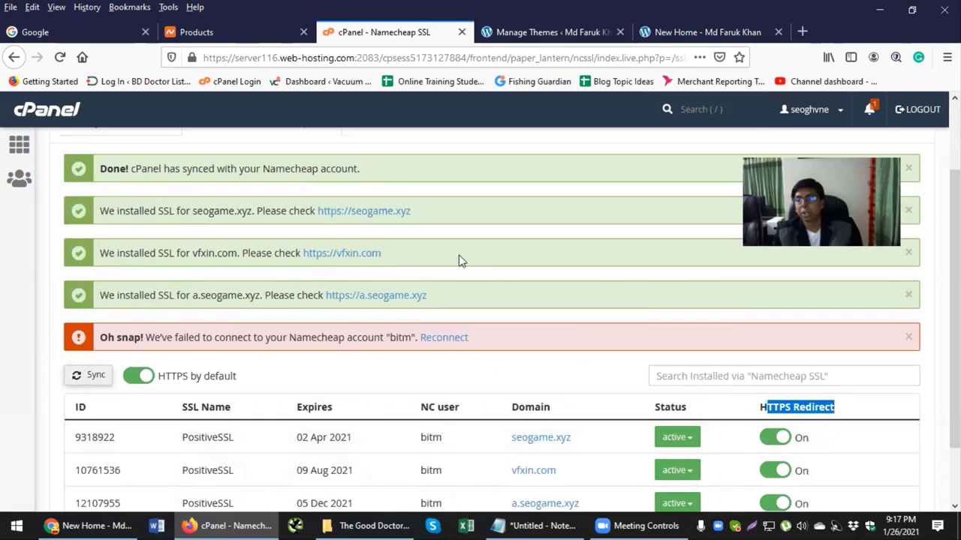
pyautogui.click(460, 33)
pyautogui.click(506, 33)
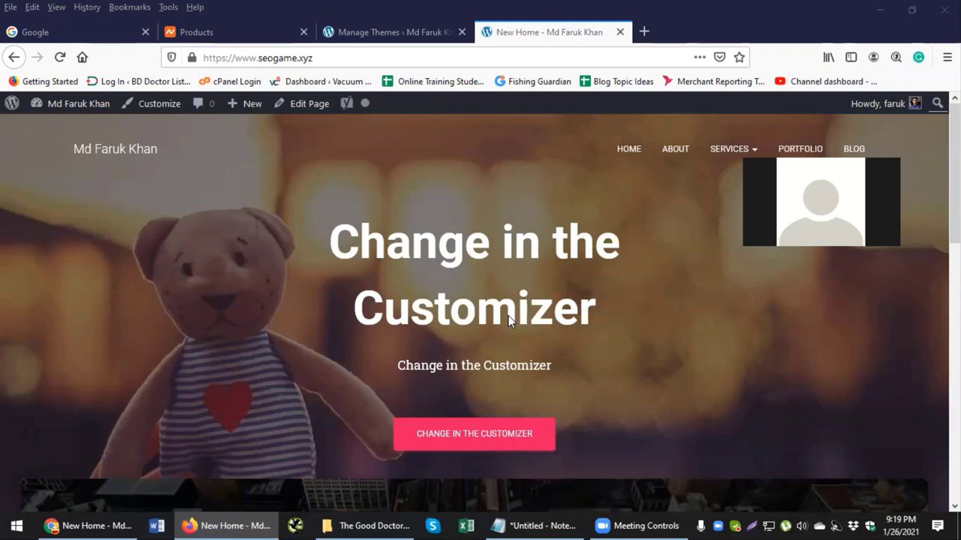
# Step: Load lorainelindsay.com in a new tab and scroll through its sections and back up
pyautogui.click(643, 30)
pyautogui.write('lorainelindsay.com')
pyautogui.press('Return')
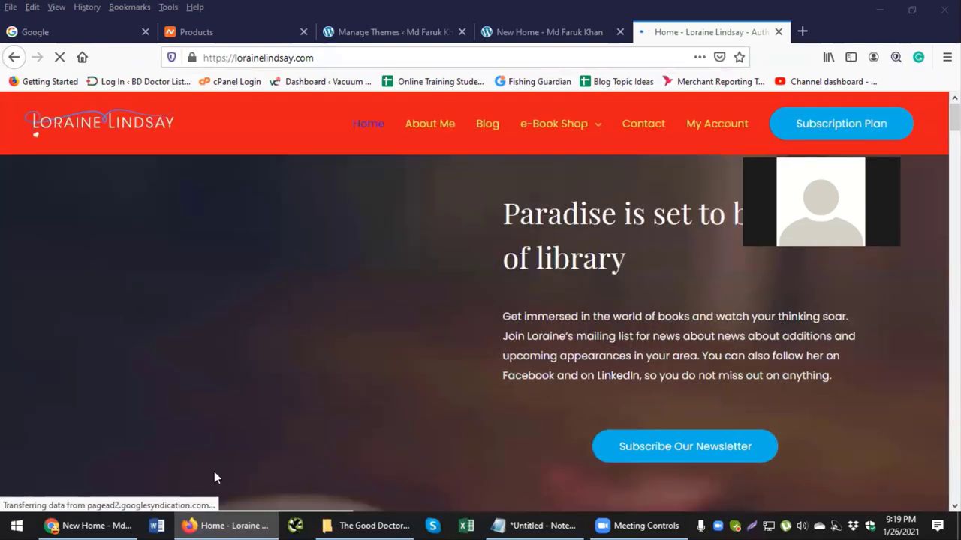
pyautogui.scroll(-5, 444, 242)
pyautogui.scroll(4, 445, 242)
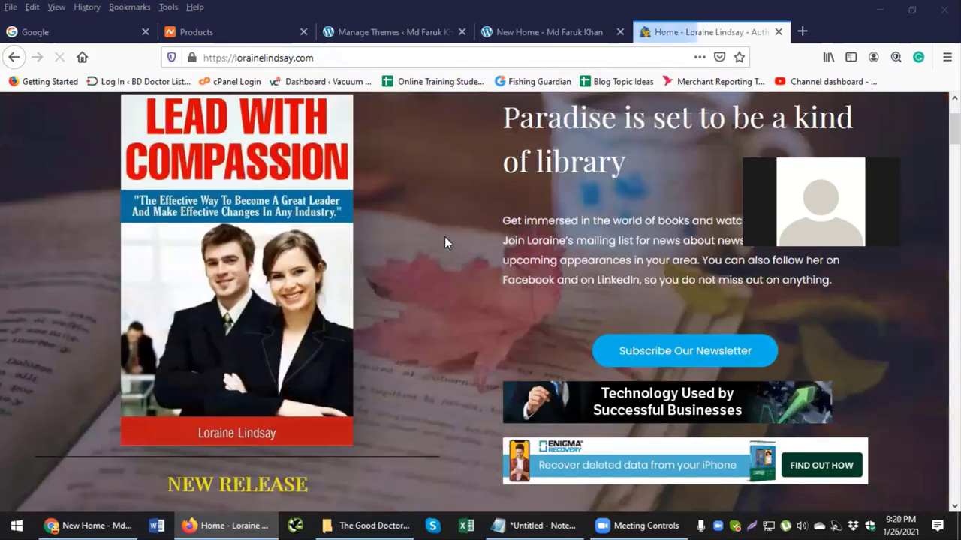
pyautogui.scroll(-15, 444, 237)
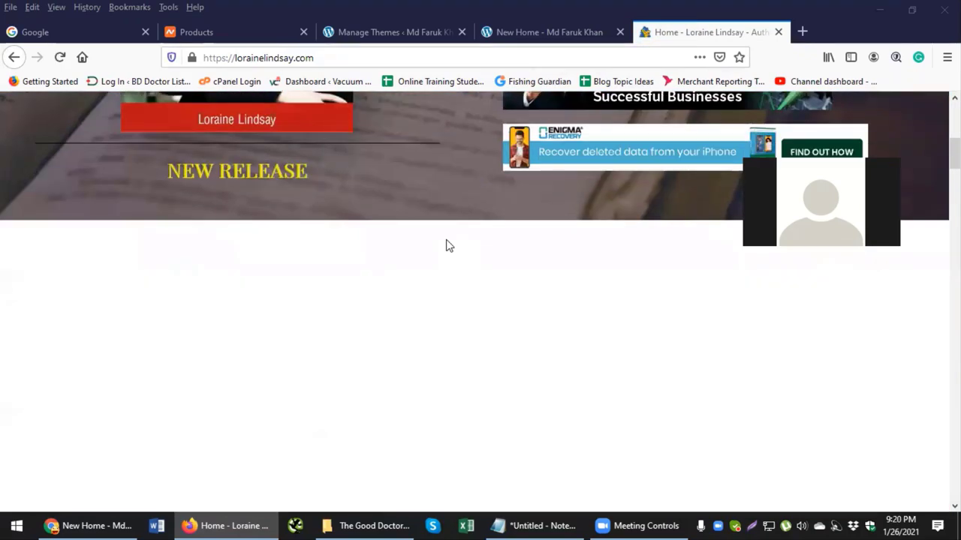
pyautogui.scroll(-10, 446, 243)
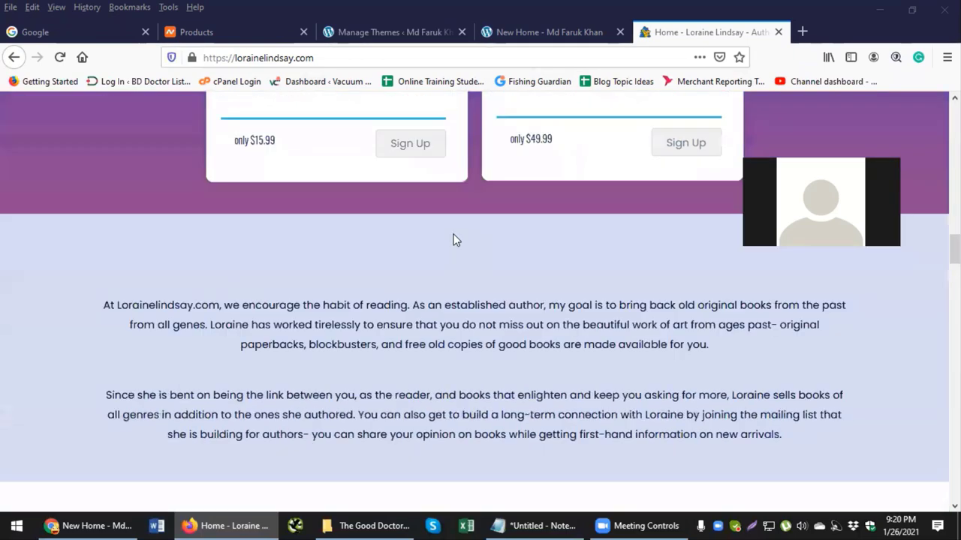
pyautogui.scroll(-10, 489, 236)
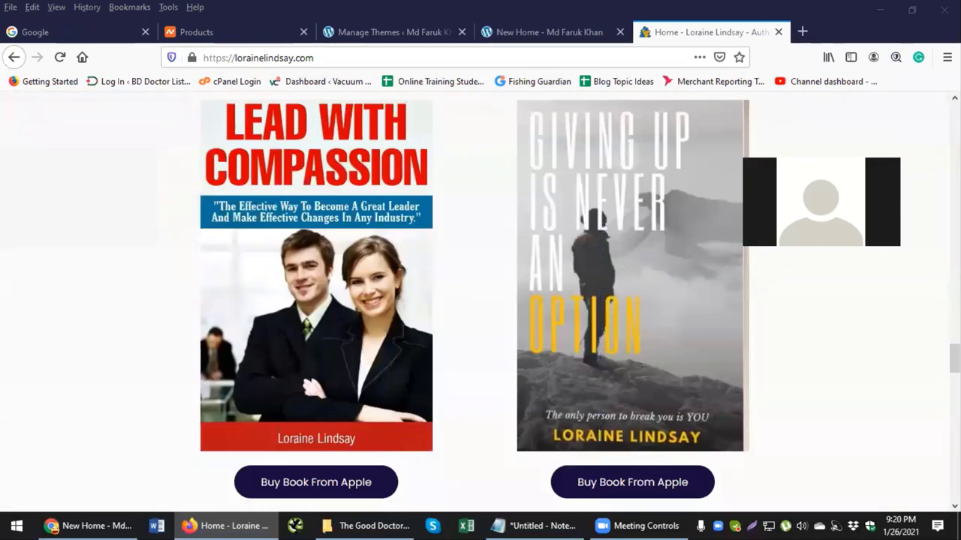
pyautogui.moveTo(954, 359); pyautogui.dragTo(954, 101)
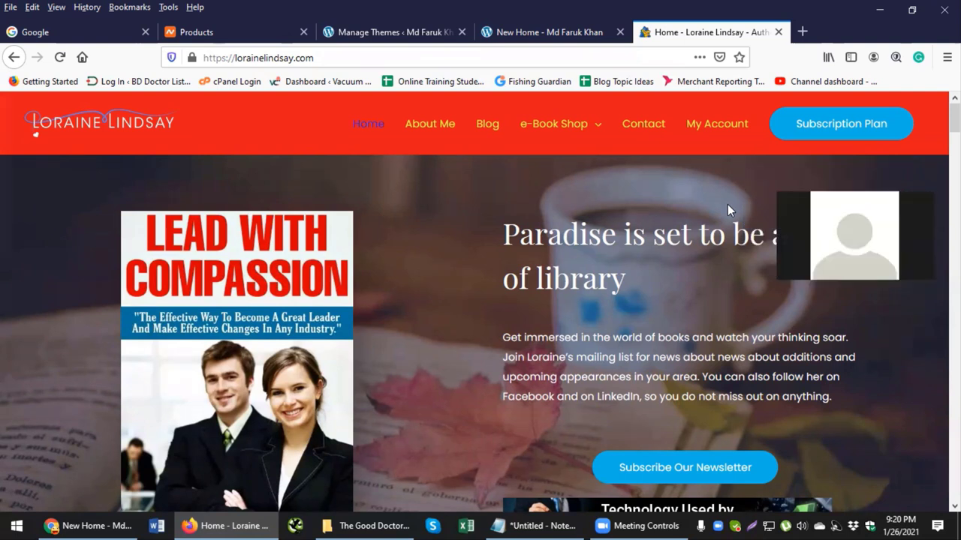
pyautogui.moveTo(551, 128)
pyautogui.scroll(-3, 537, 204)
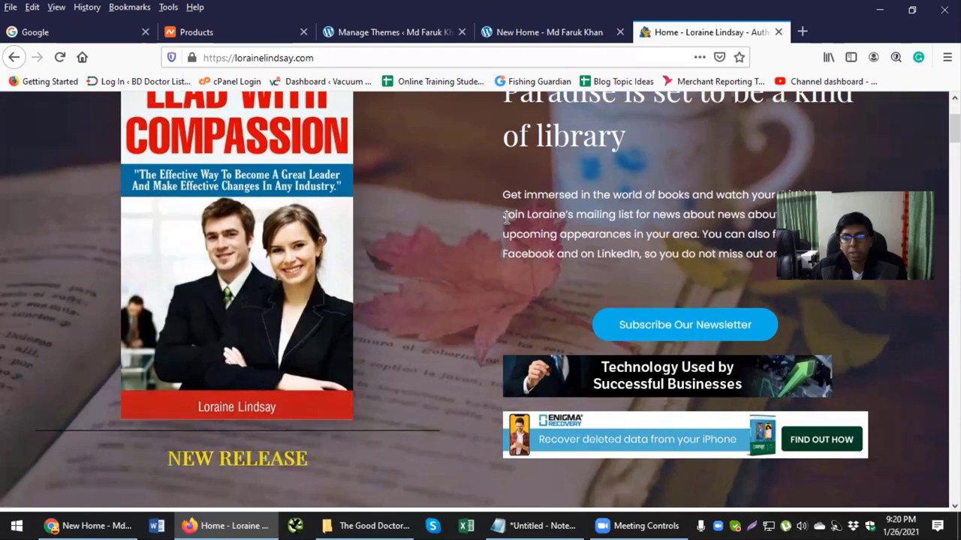
pyautogui.scroll(2, 507, 217)
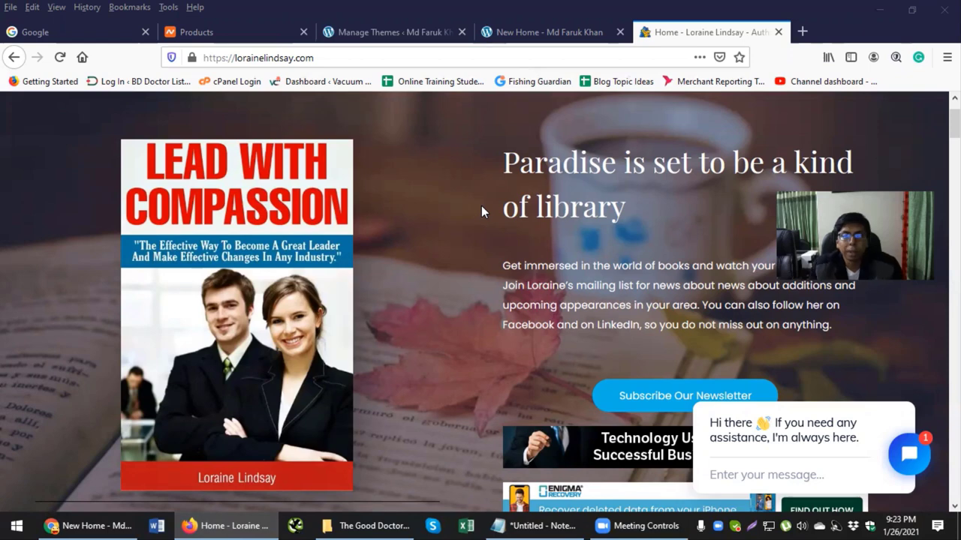
# Step: In the seogame.xyz admin, go to Settings > Permalinks and review the Post name /%postname%/ structure
pyautogui.click(434, 32)
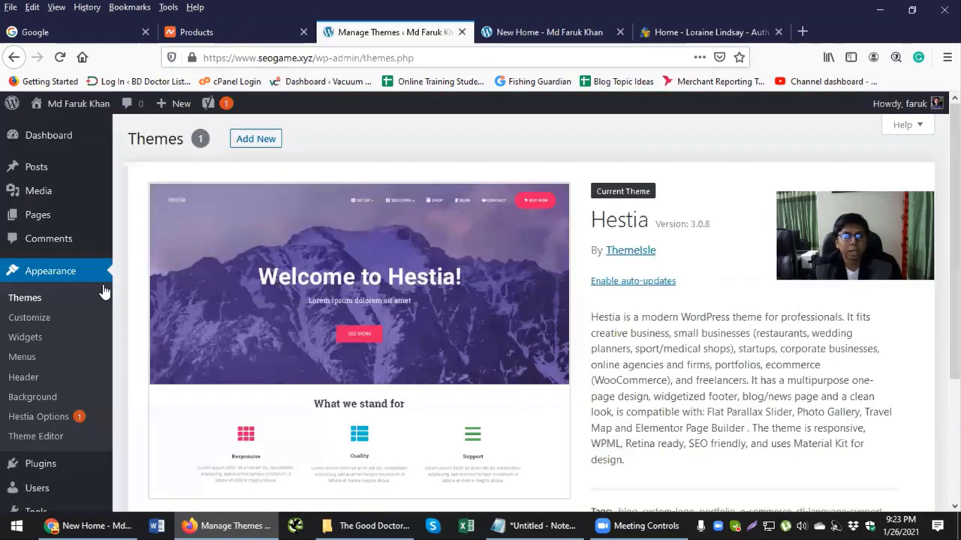
pyautogui.scroll(-4, 75, 330)
pyautogui.moveTo(48, 363)
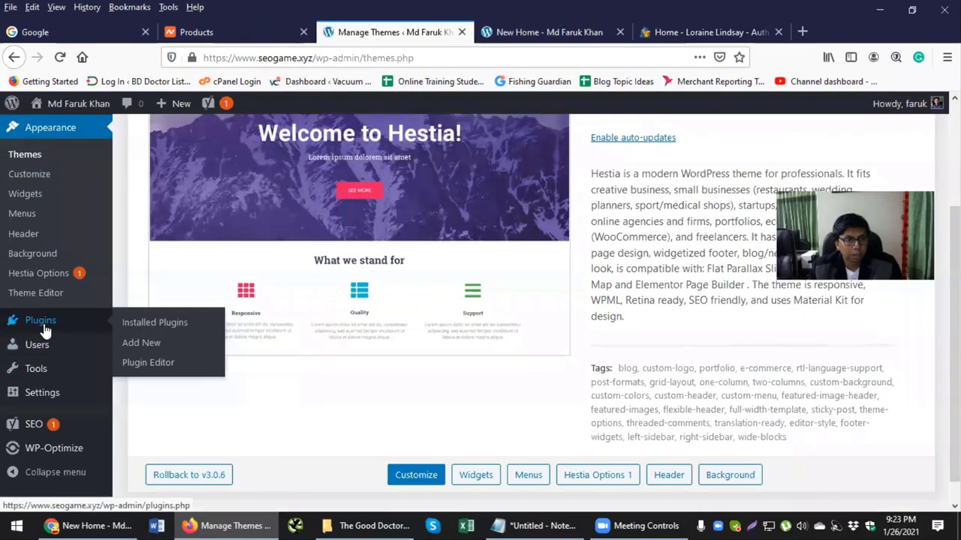
pyautogui.click(41, 321)
pyautogui.moveTo(47, 394)
pyautogui.click(133, 448)
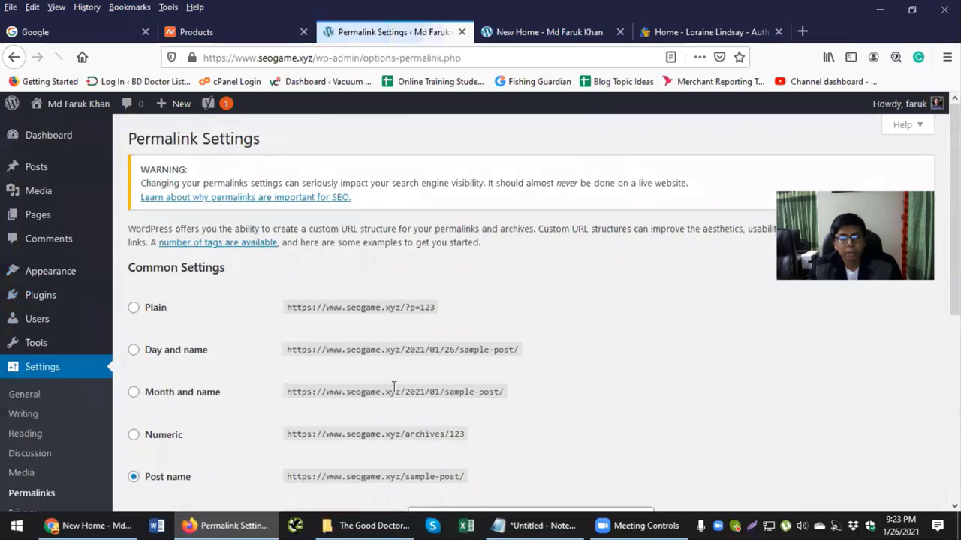
pyautogui.scroll(-5, 392, 388)
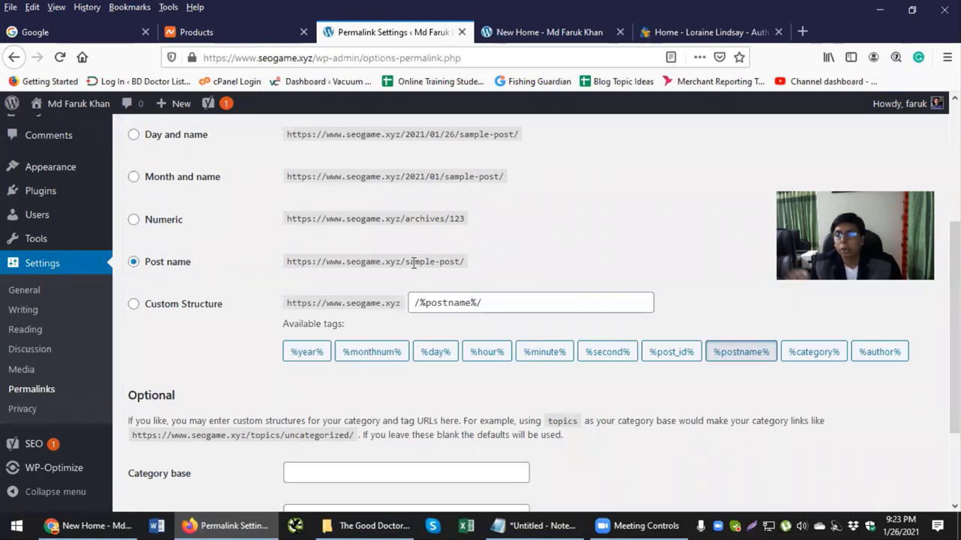
pyautogui.moveTo(403, 262); pyautogui.dragTo(491, 262)
pyautogui.click(492, 258)
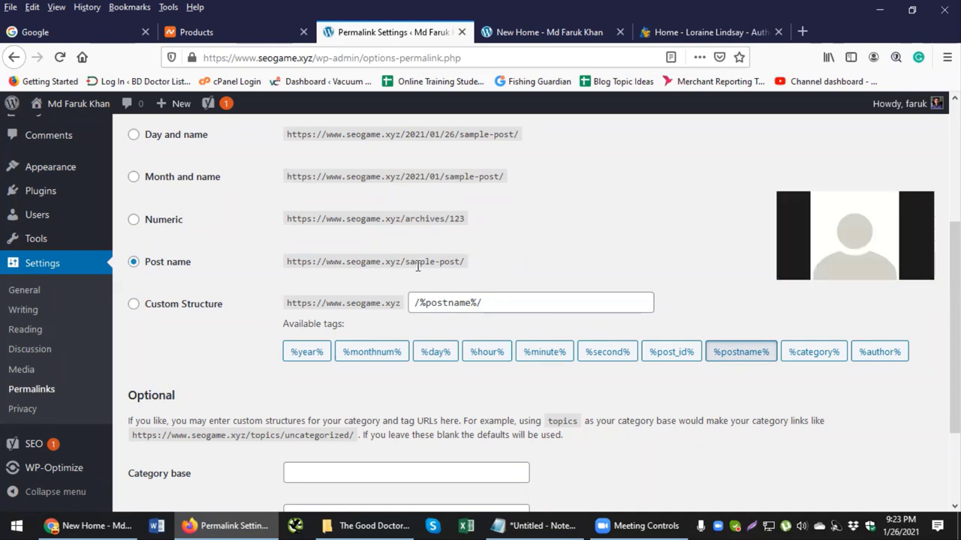
pyautogui.scroll(3, 419, 273)
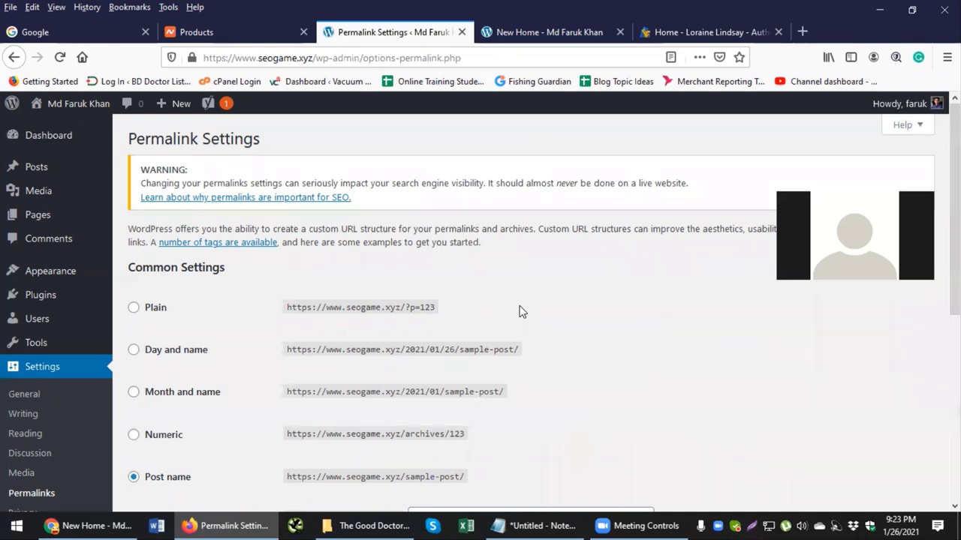
# Step: Switch to the New Home tab and scroll the seogame.xyz homepage down toward its footer menu
pyautogui.click(518, 31)
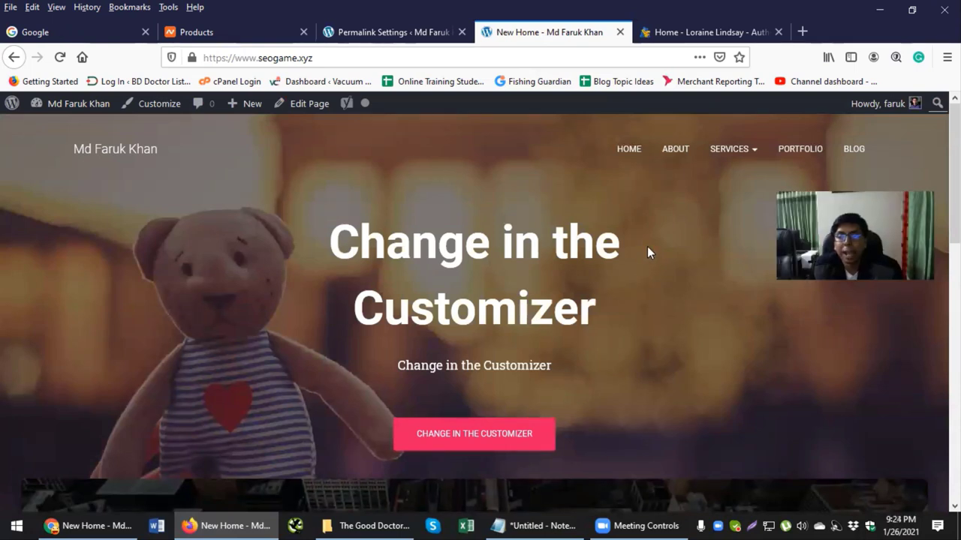
pyautogui.scroll(-2, 604, 203)
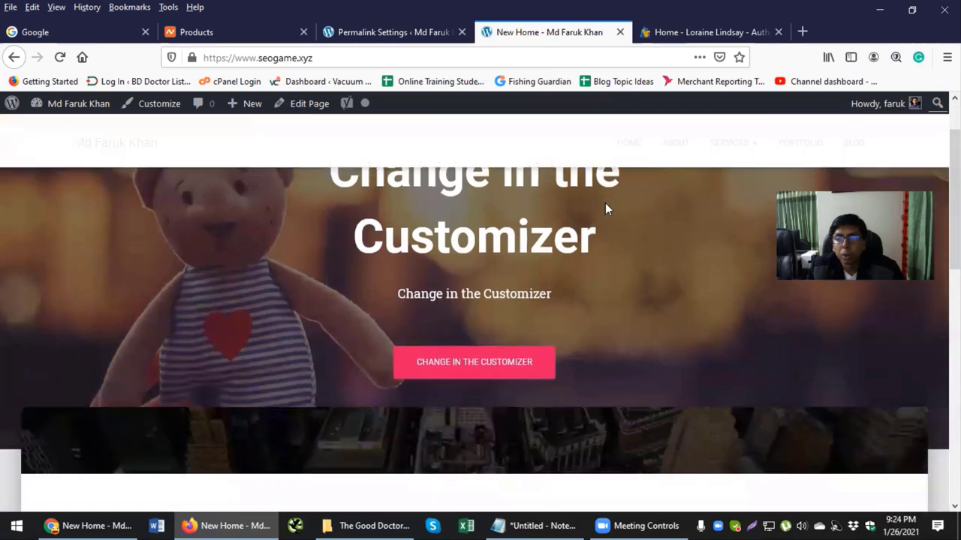
pyautogui.scroll(-8, 606, 215)
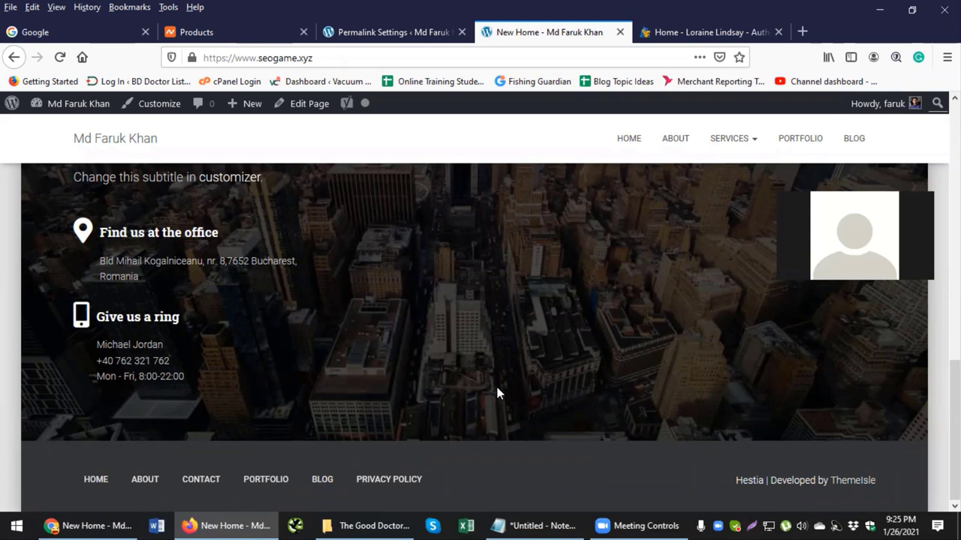
# Step: Go from the admin tab to Appearance > Menus and review the Footer Menu structure
pyautogui.click(352, 31)
pyautogui.moveTo(80, 321)
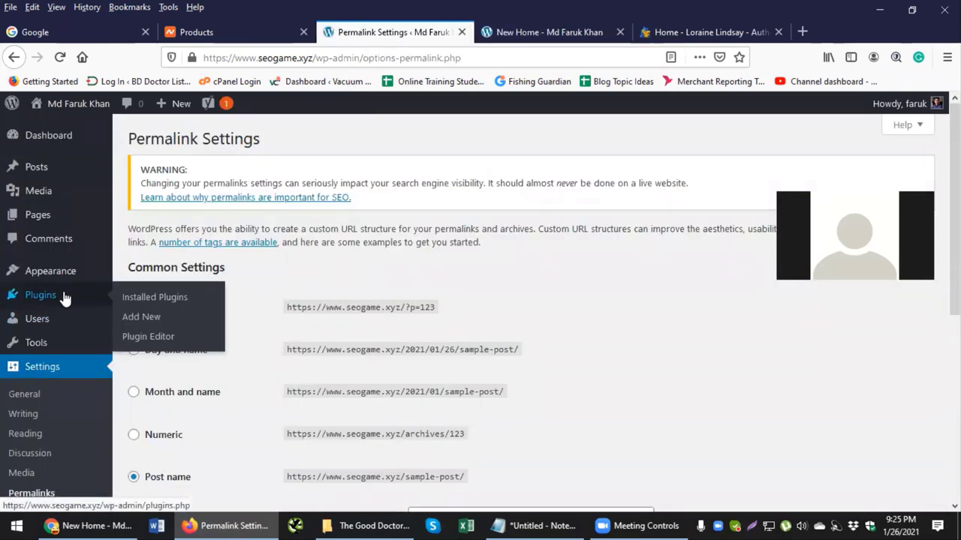
pyautogui.moveTo(70, 275)
pyautogui.click(131, 331)
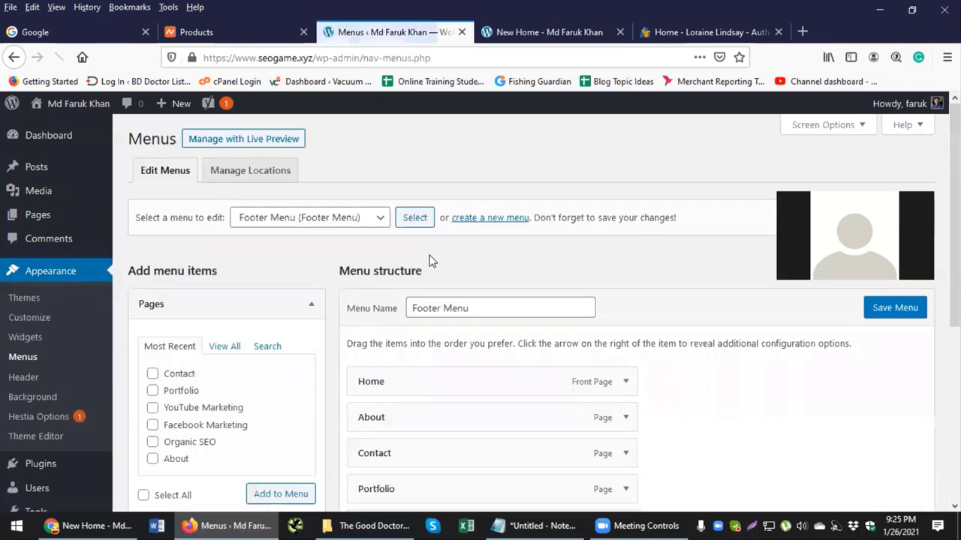
pyautogui.scroll(-3, 429, 261)
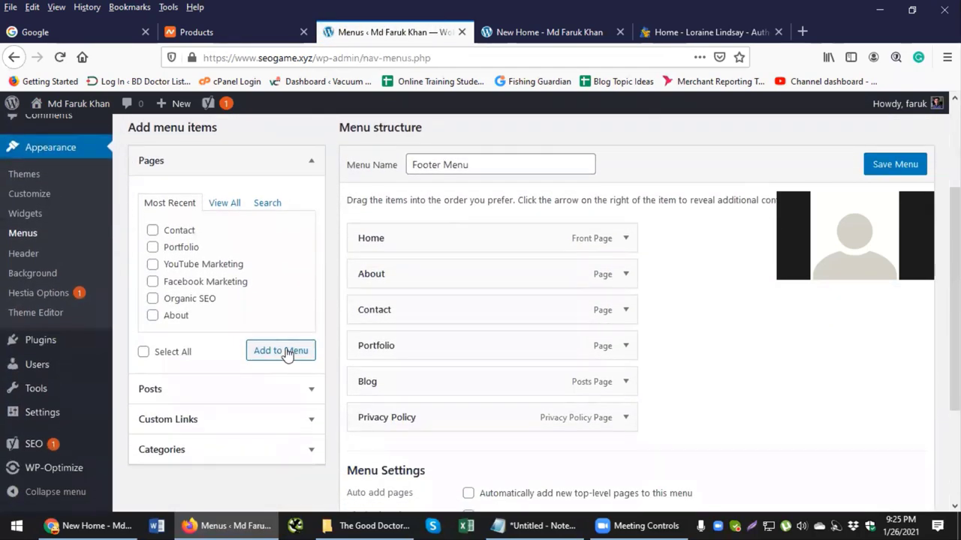
pyautogui.scroll(2, 270, 305)
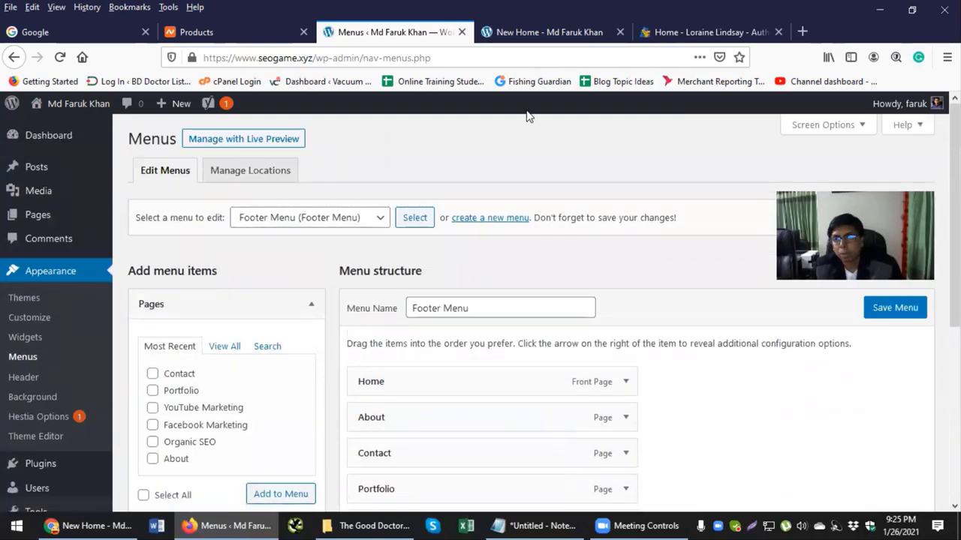
# Step: Check the live homepage, then come back to the Menus admin page
pyautogui.click(567, 34)
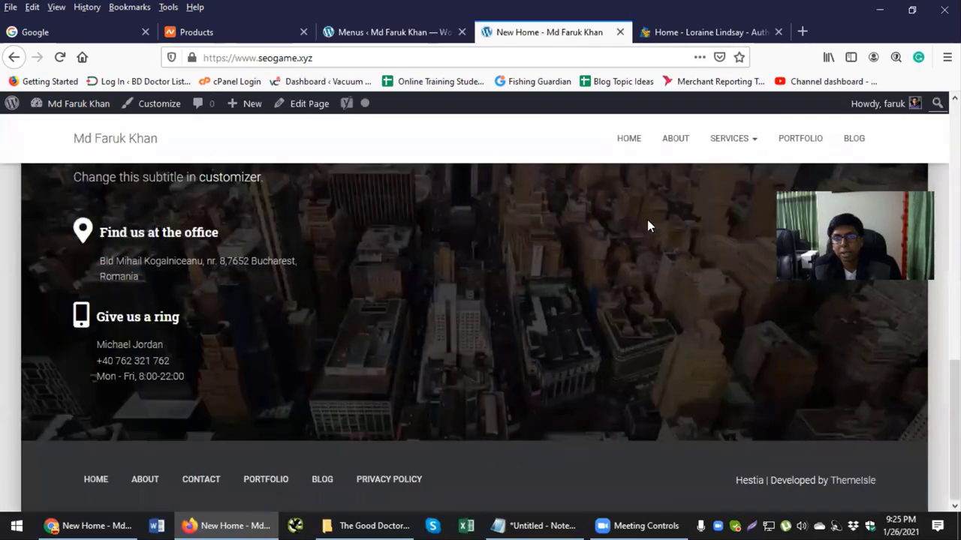
pyautogui.moveTo(720, 142)
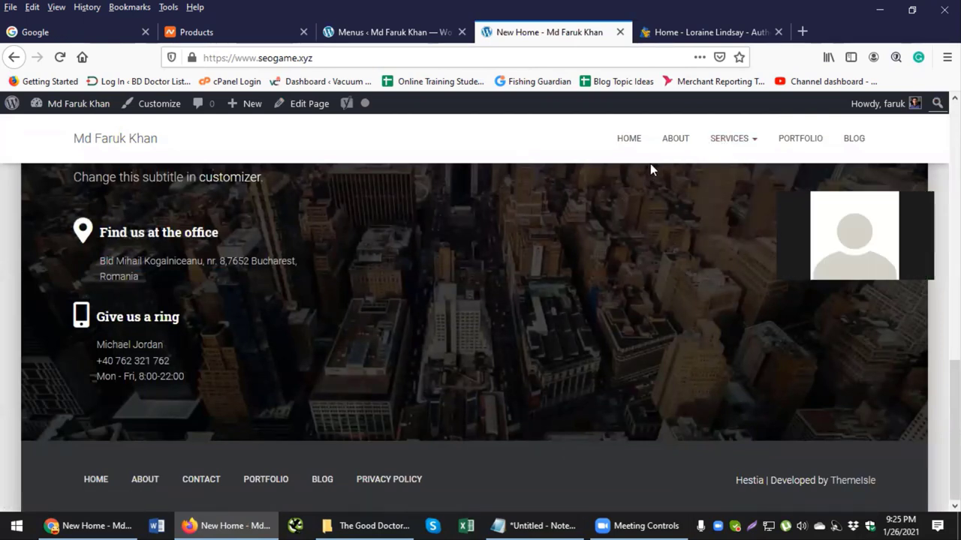
pyautogui.click(428, 33)
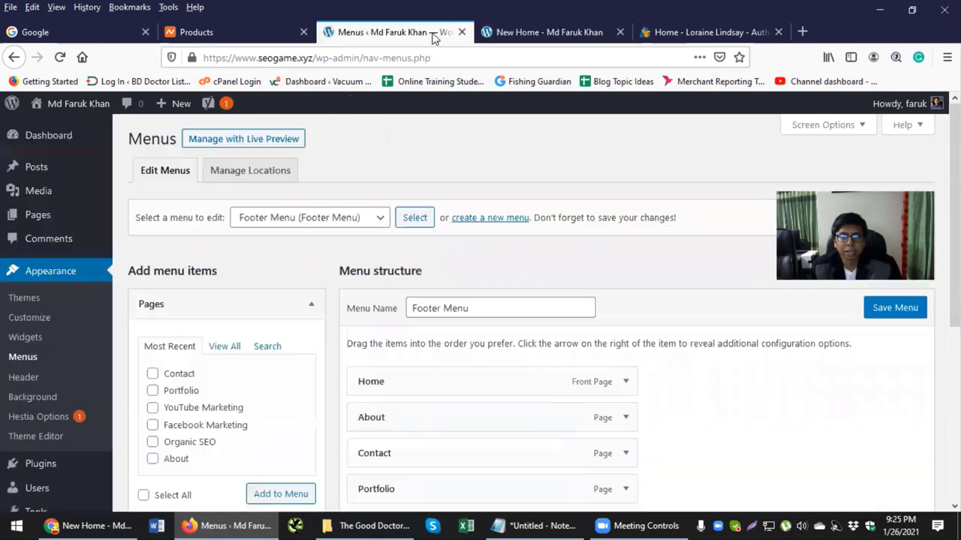
# Step: Select and load the Primary Menu for editing, reviewing its Services sub-items
pyautogui.click(272, 219)
pyautogui.click(293, 258)
pyautogui.click(415, 217)
pyautogui.scroll(-2, 339, 283)
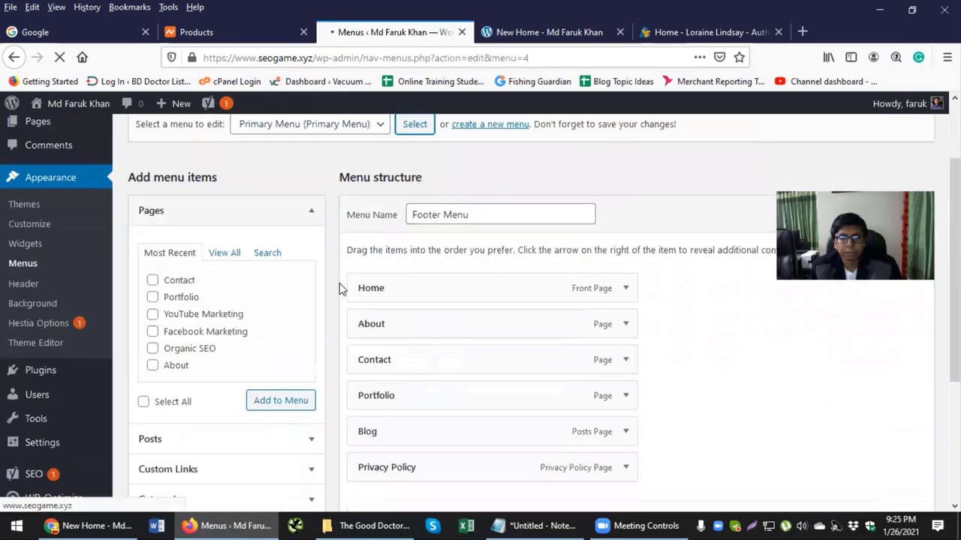
pyautogui.scroll(-5, 324, 282)
pyautogui.scroll(-2, 328, 281)
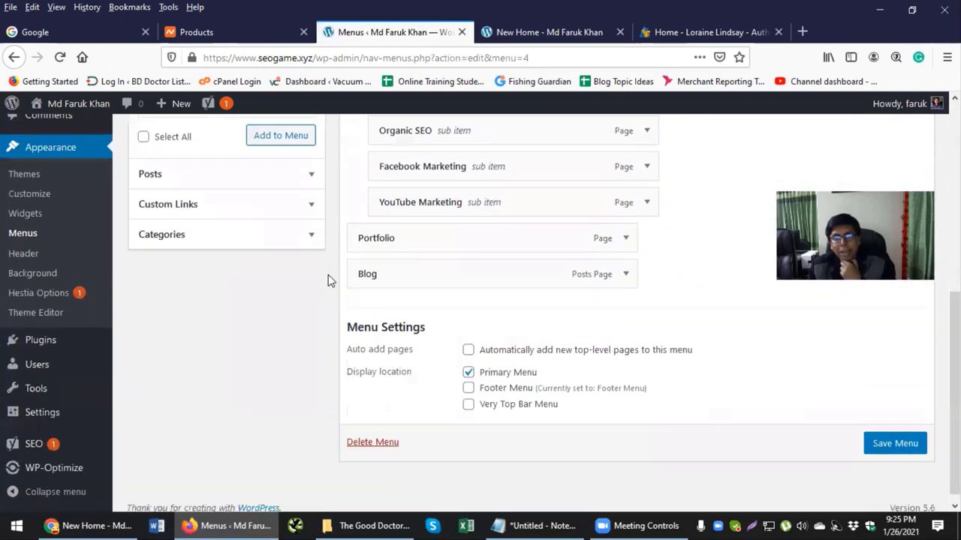
pyautogui.scroll(2, 332, 283)
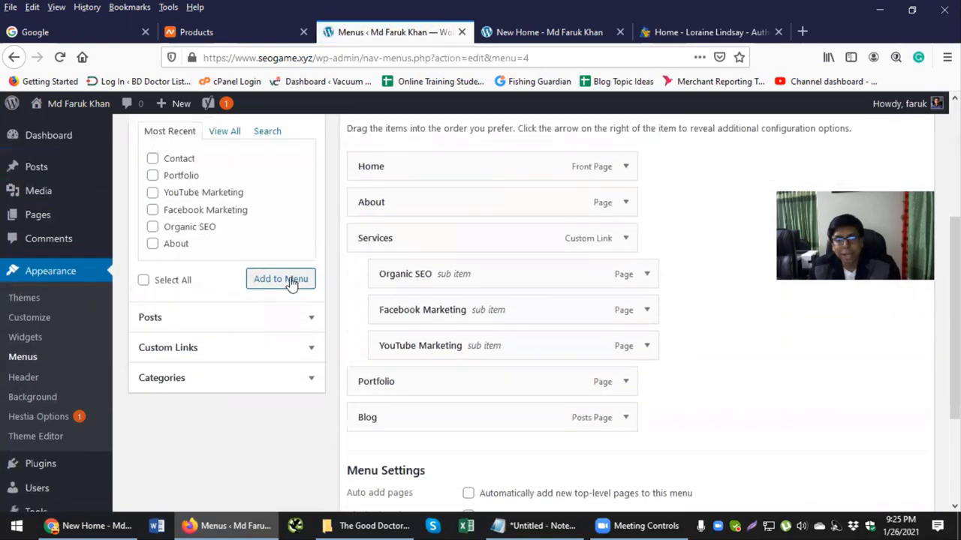
# Step: Add a custom link with link text 'Menu' to the Primary Menu, then view the live site
pyautogui.click(275, 355)
pyautogui.click(235, 229)
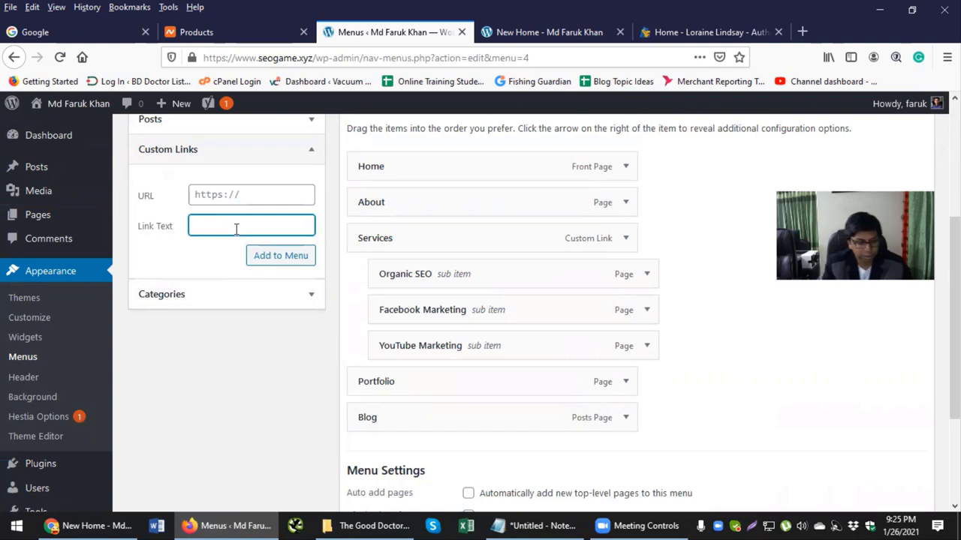
pyautogui.write('Menu')
pyautogui.click(278, 257)
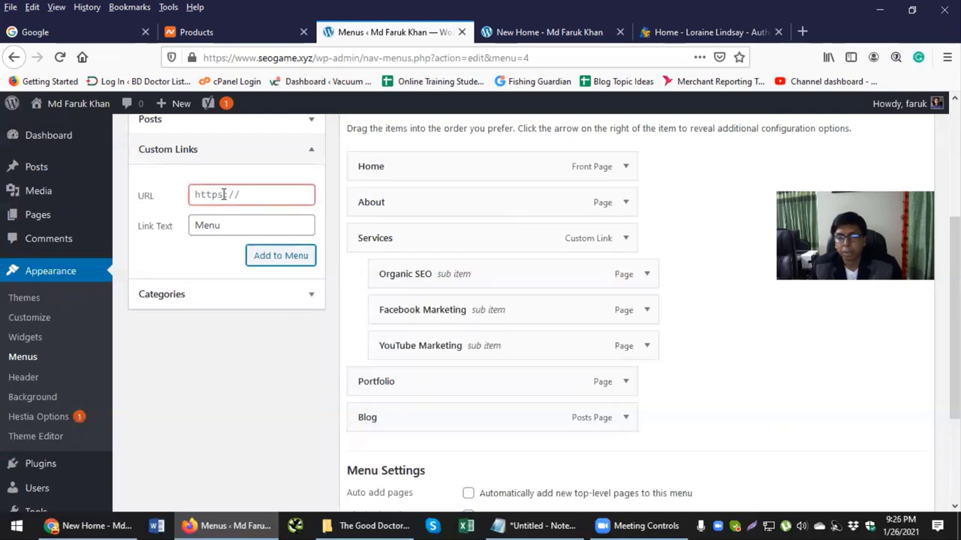
pyautogui.click(555, 33)
pyautogui.moveTo(719, 142)
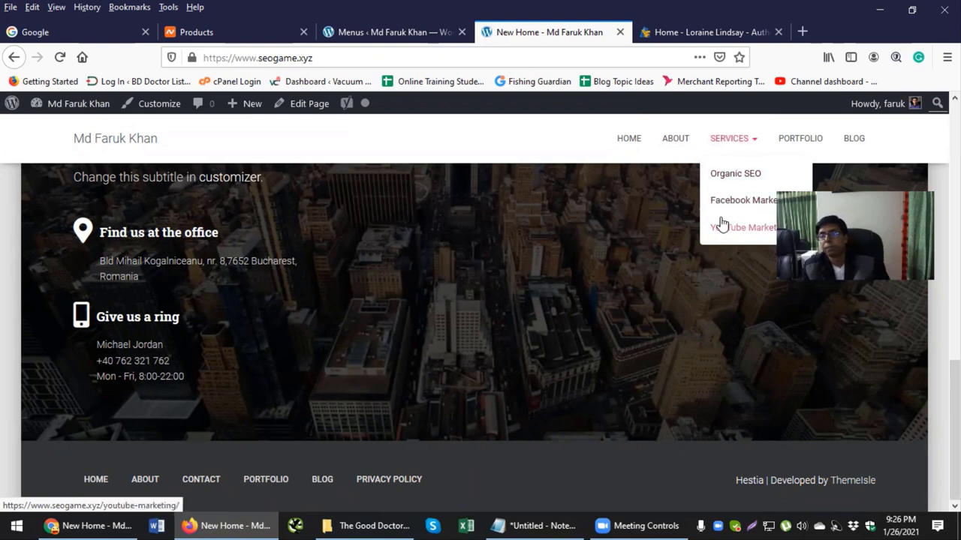
# Step: Leave the live homepage and return to the WordPress Menus tab with the Primary Menu editor
pyautogui.click(675, 34)
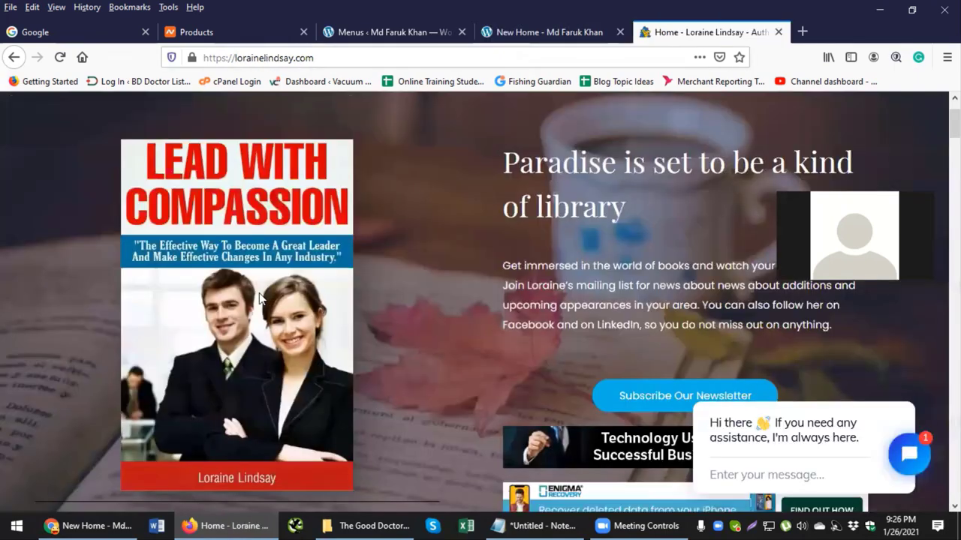
pyautogui.click(409, 31)
# Step: Enter '#' as the custom link URL, then collapse the Custom Links form
pyautogui.click(239, 192)
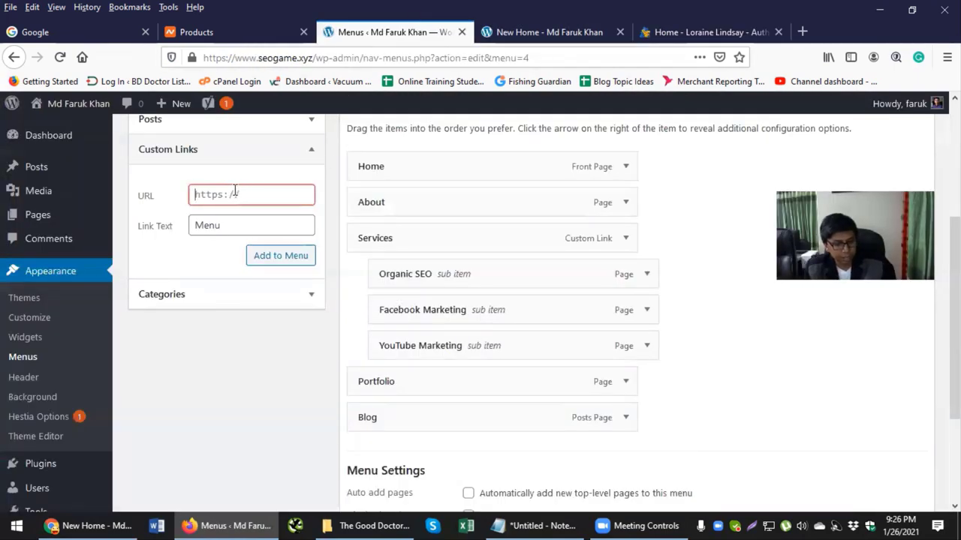
pyautogui.write('#')
pyautogui.click(170, 185)
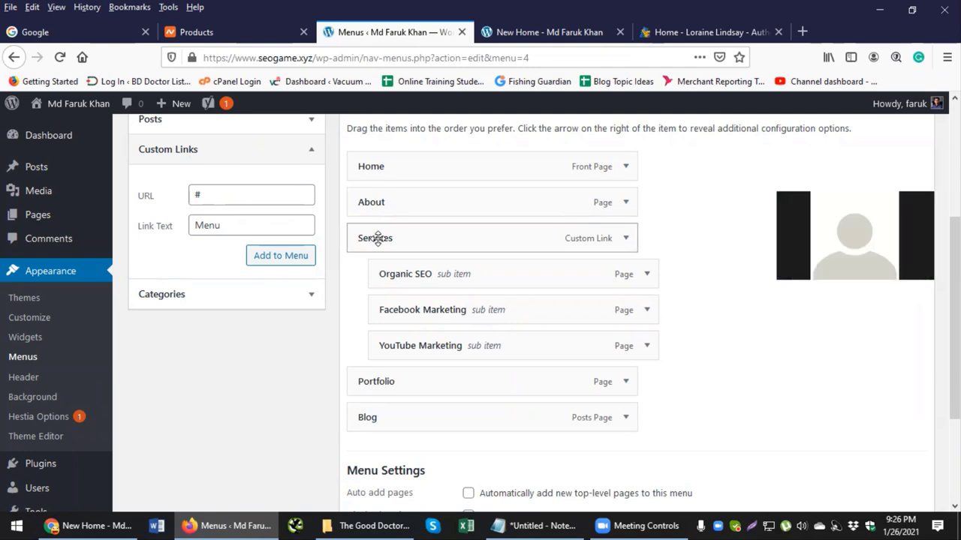
pyautogui.click(313, 147)
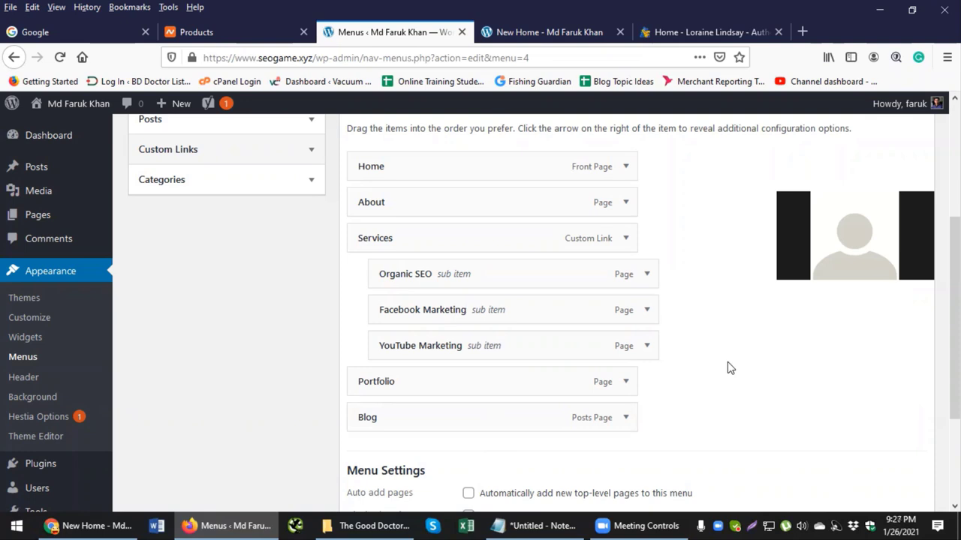
pyautogui.scroll(3, 711, 368)
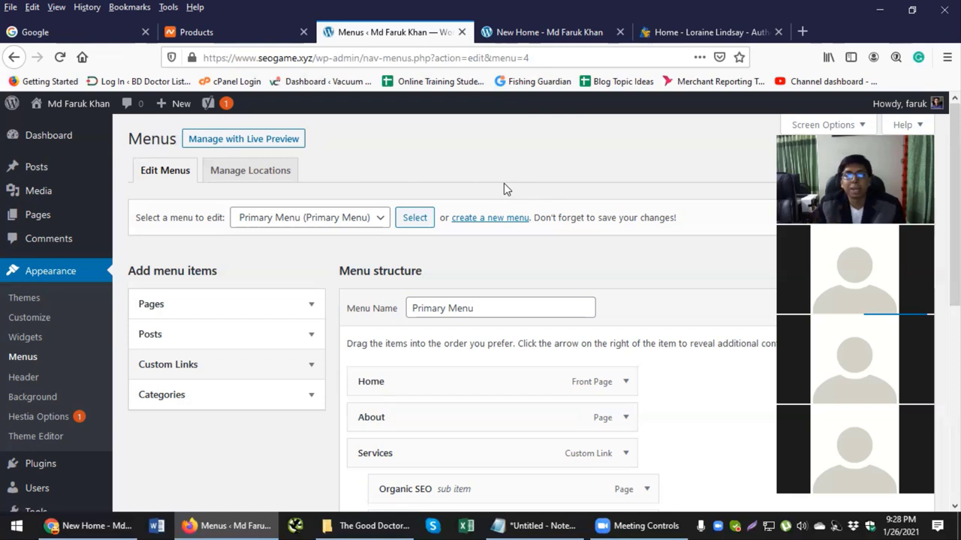
pyautogui.moveTo(36, 227)
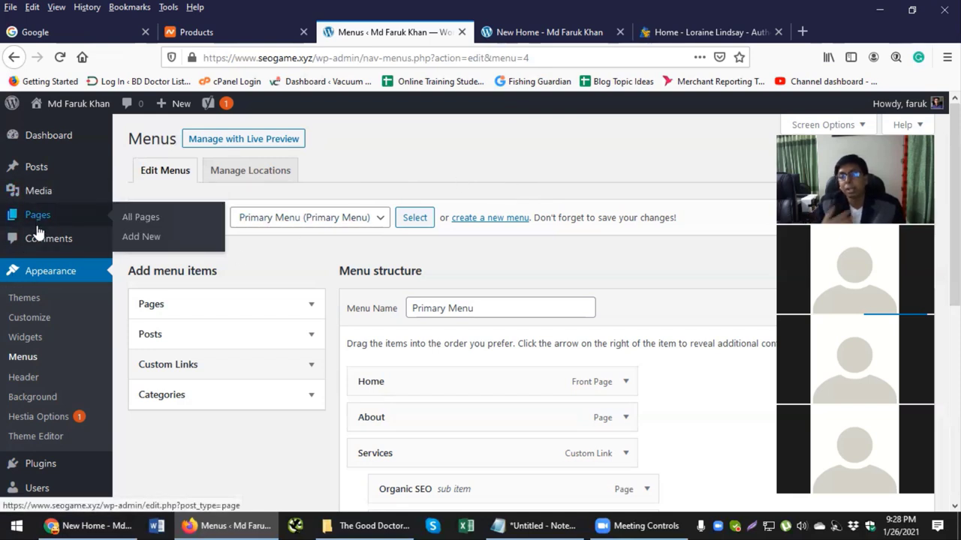